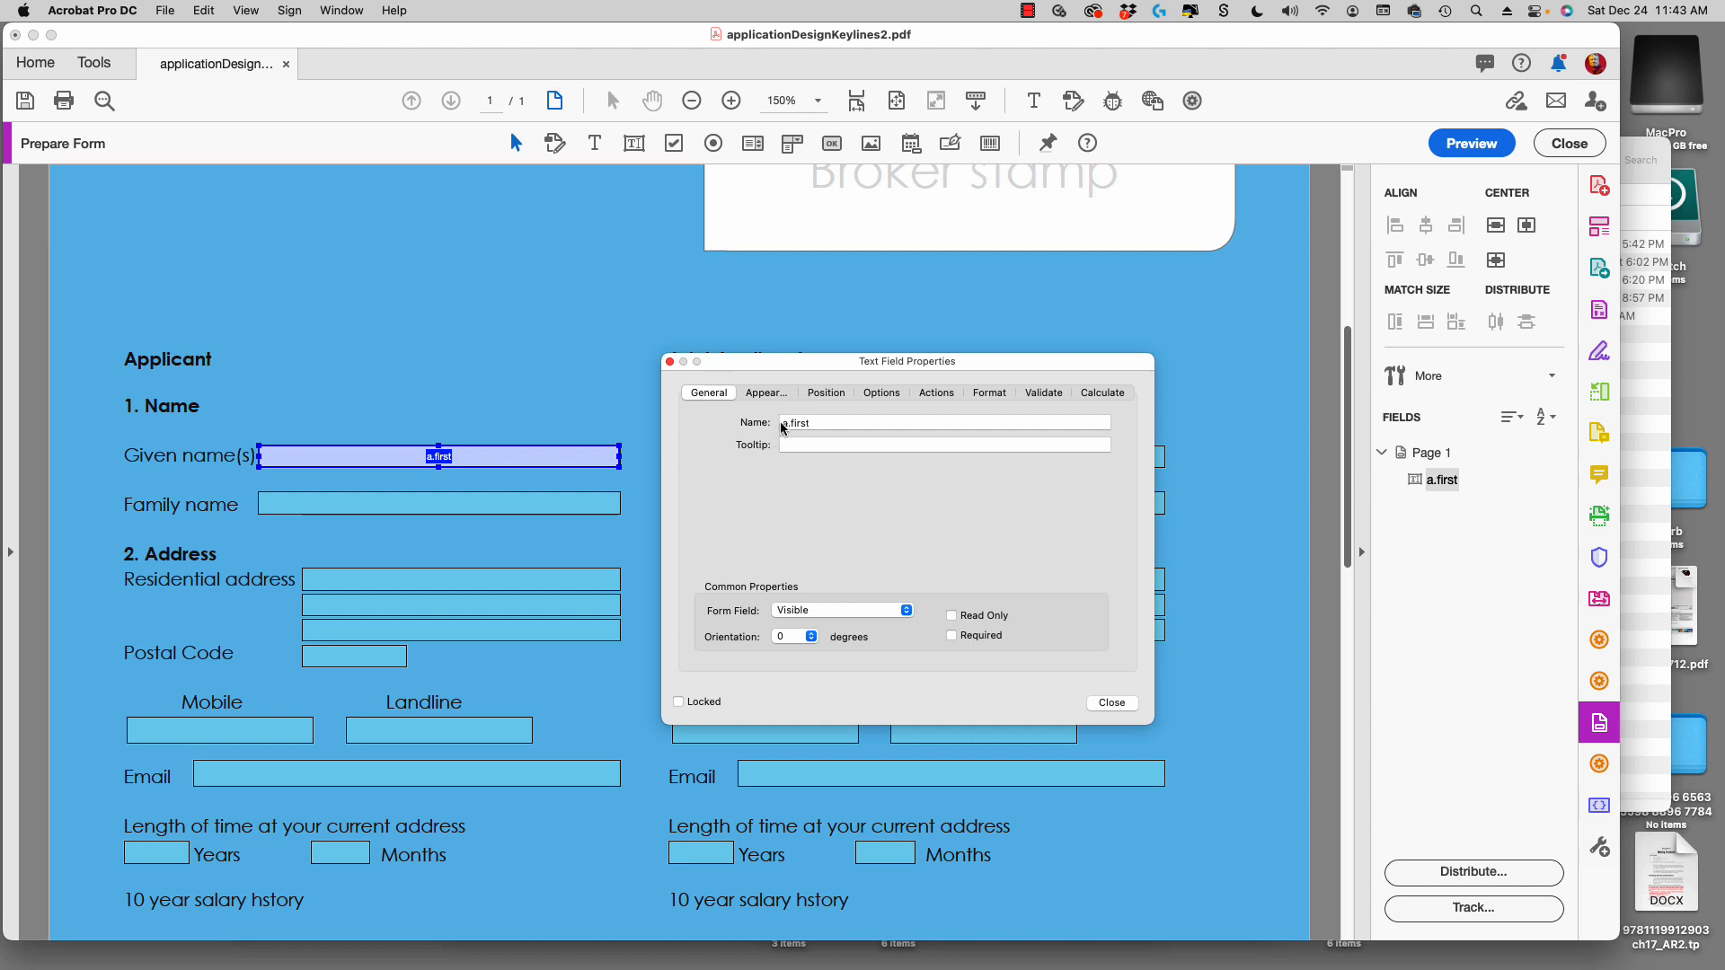
Review the name and the appearance settings, including the font size choices, of the applicant's Given name(s) text field.
drag(782, 423, 789, 423)
double_click(796, 422)
click(821, 422)
drag(830, 365, 794, 299)
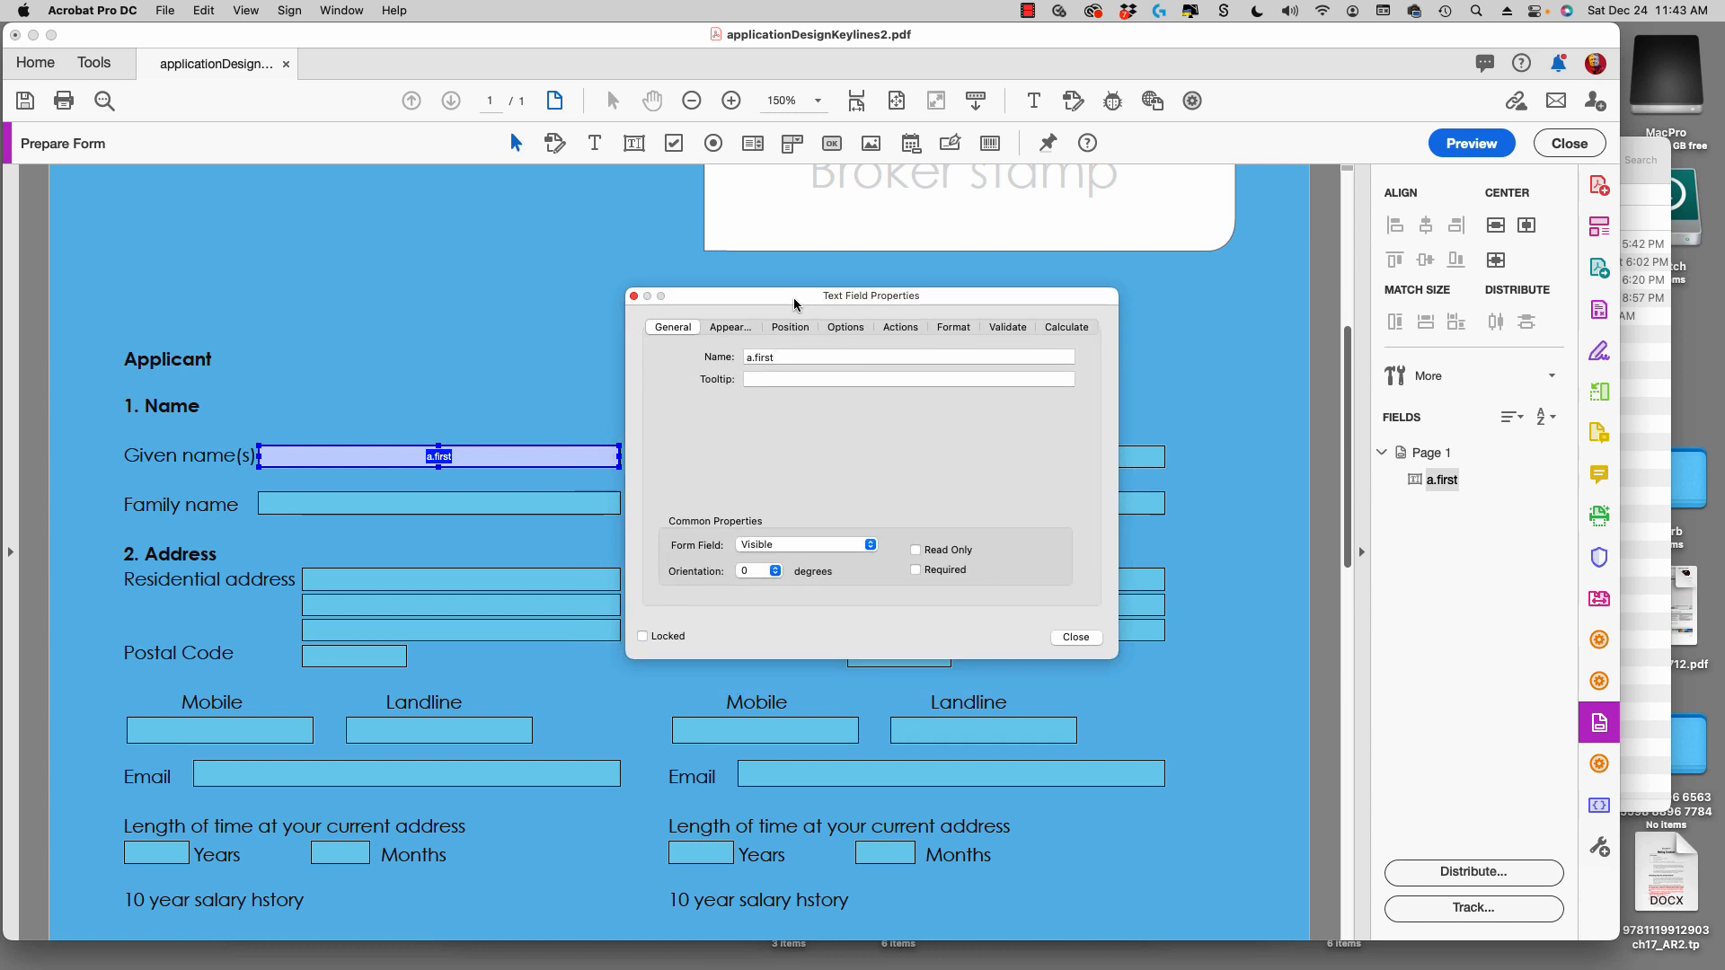
click(727, 329)
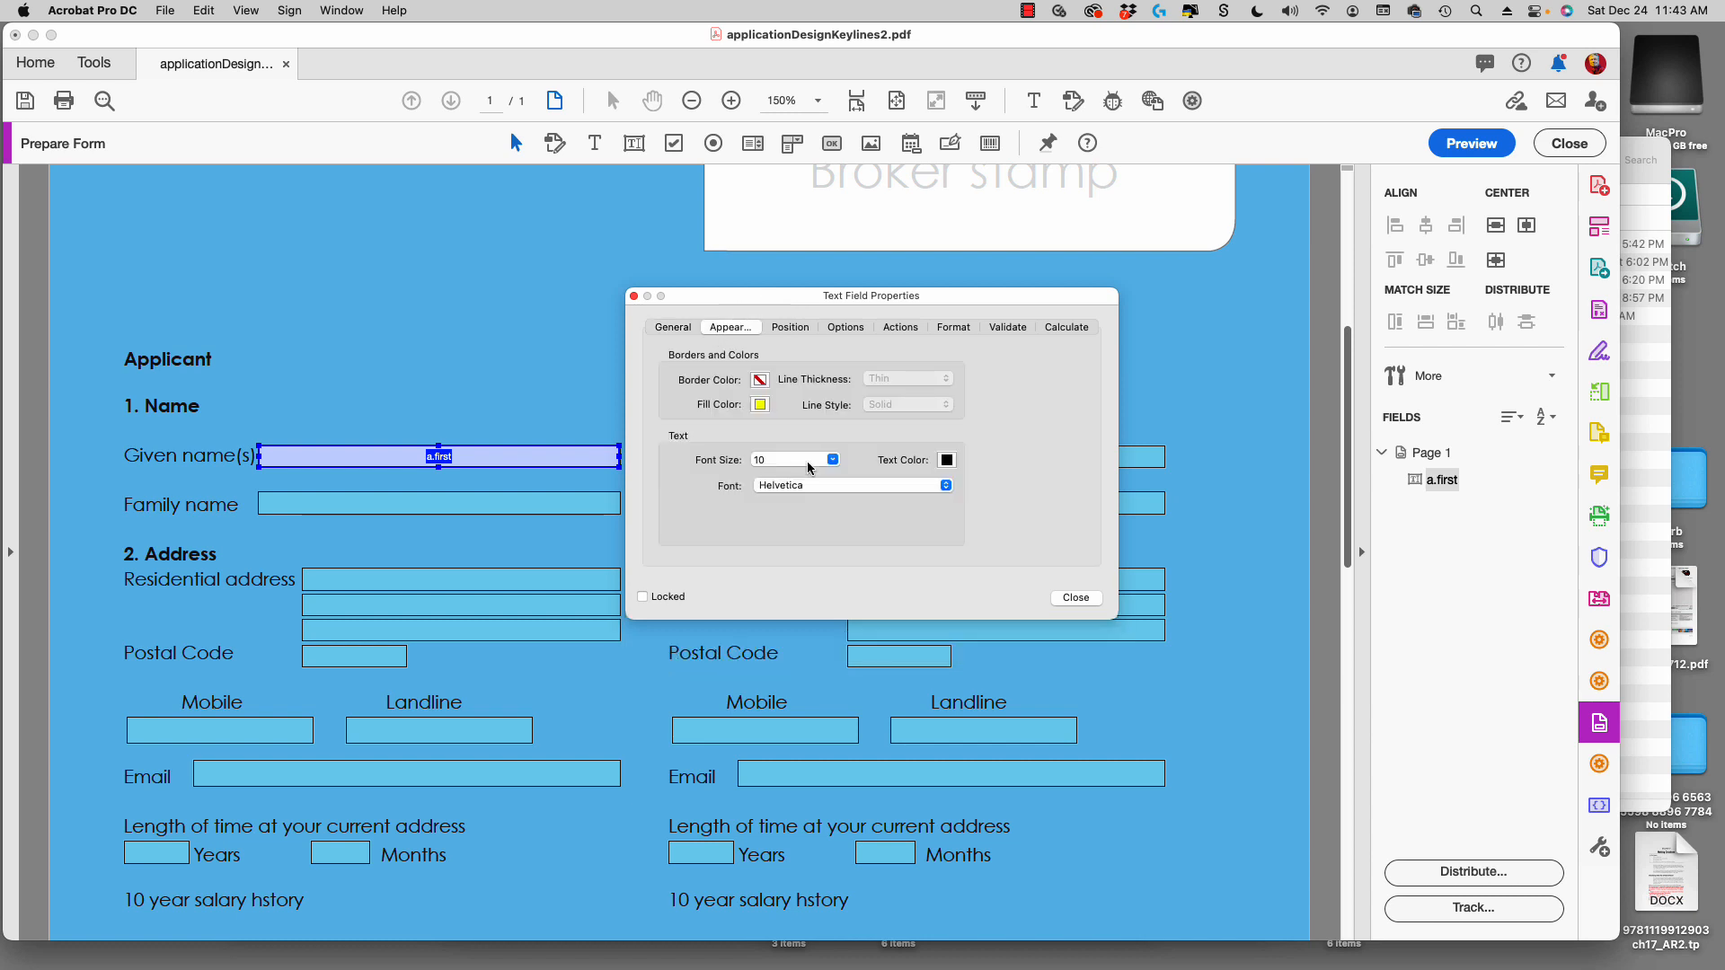
click(833, 460)
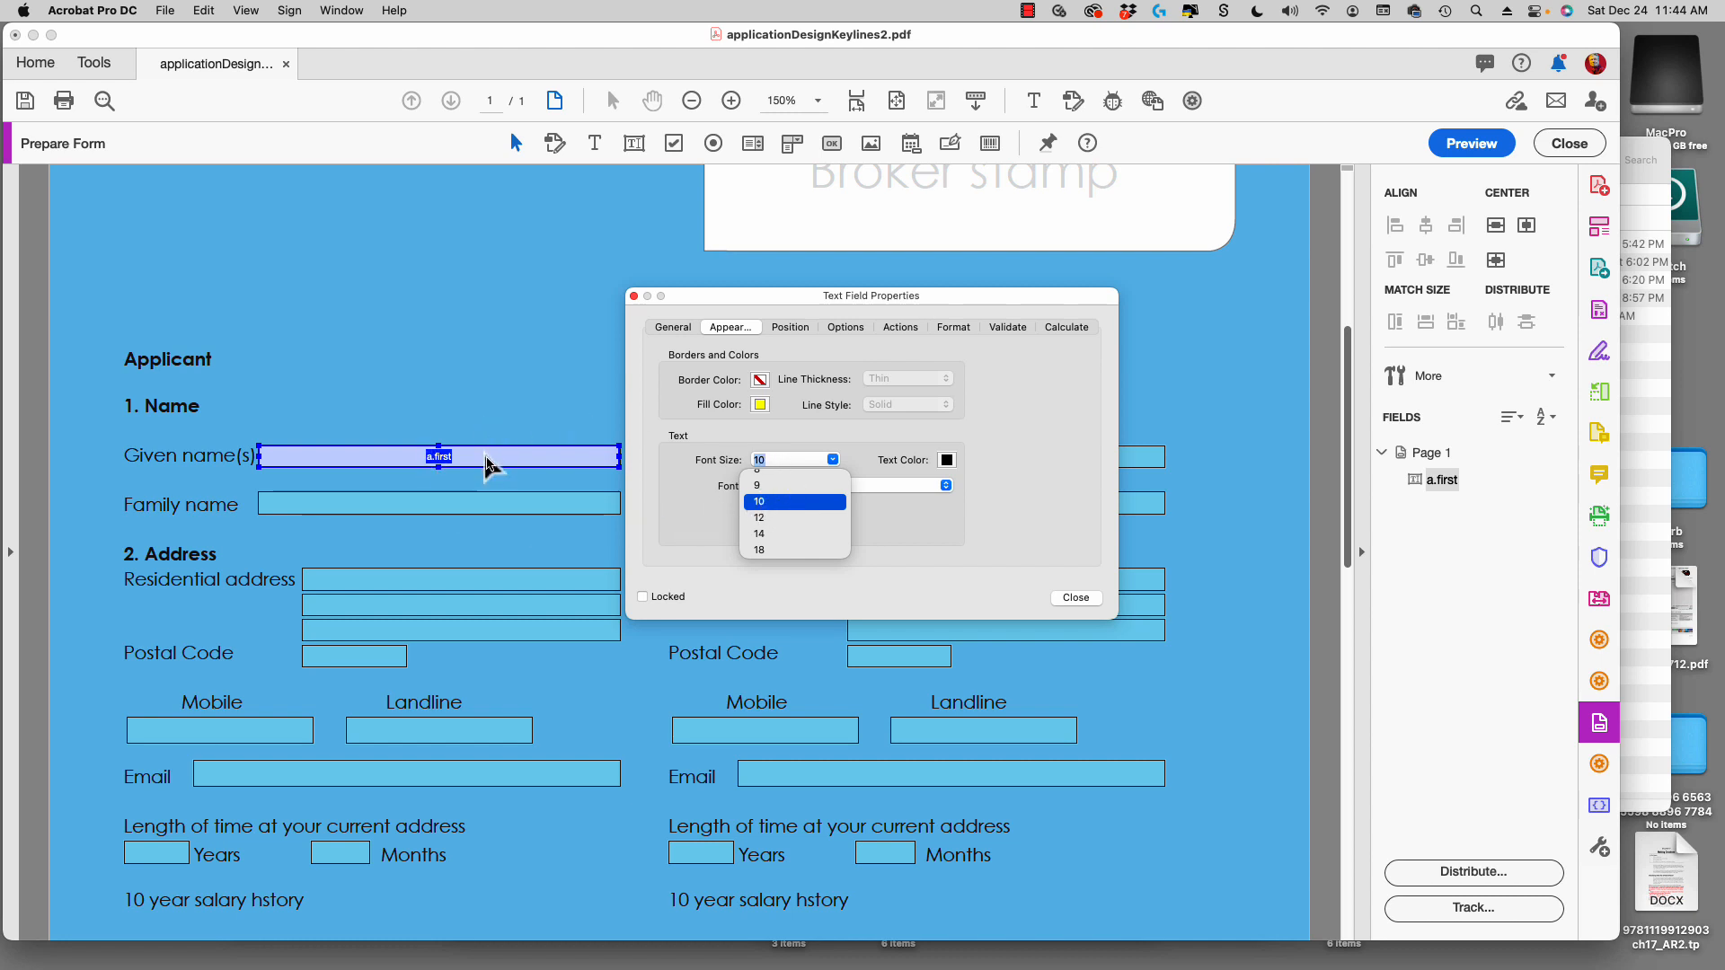
click(817, 435)
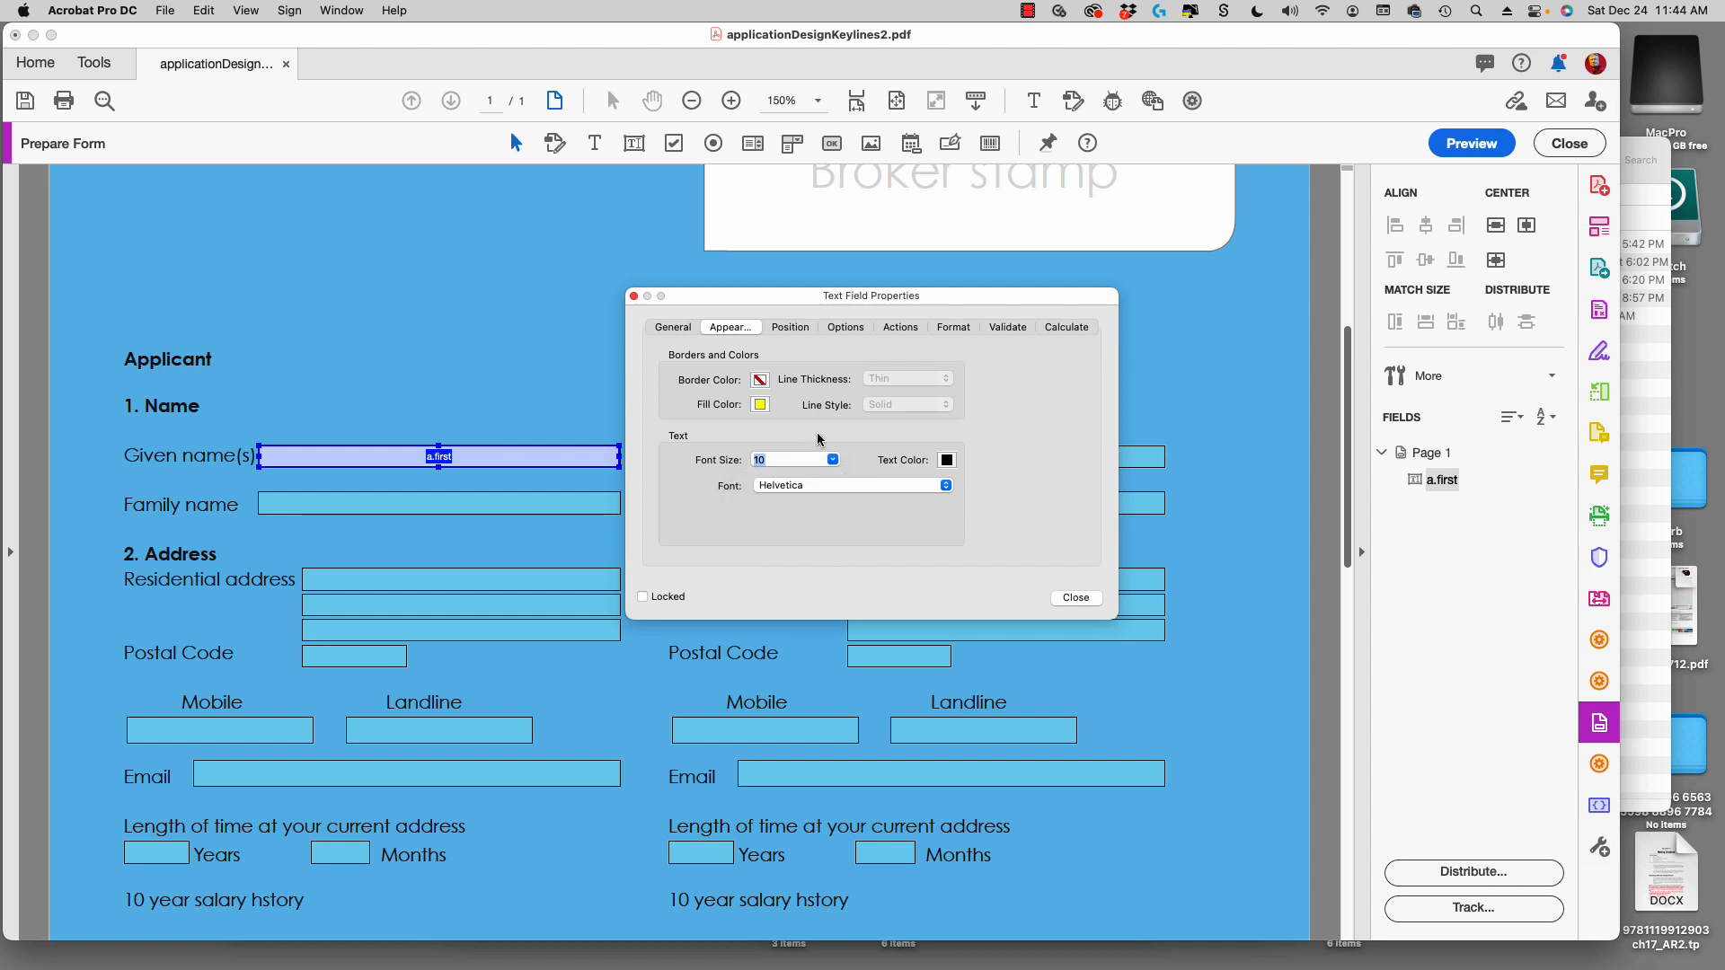
Examine the custom format script that controls the fill color of the applicant's Given name(s) field, and close its properties.
click(952, 329)
drag(903, 282, 897, 261)
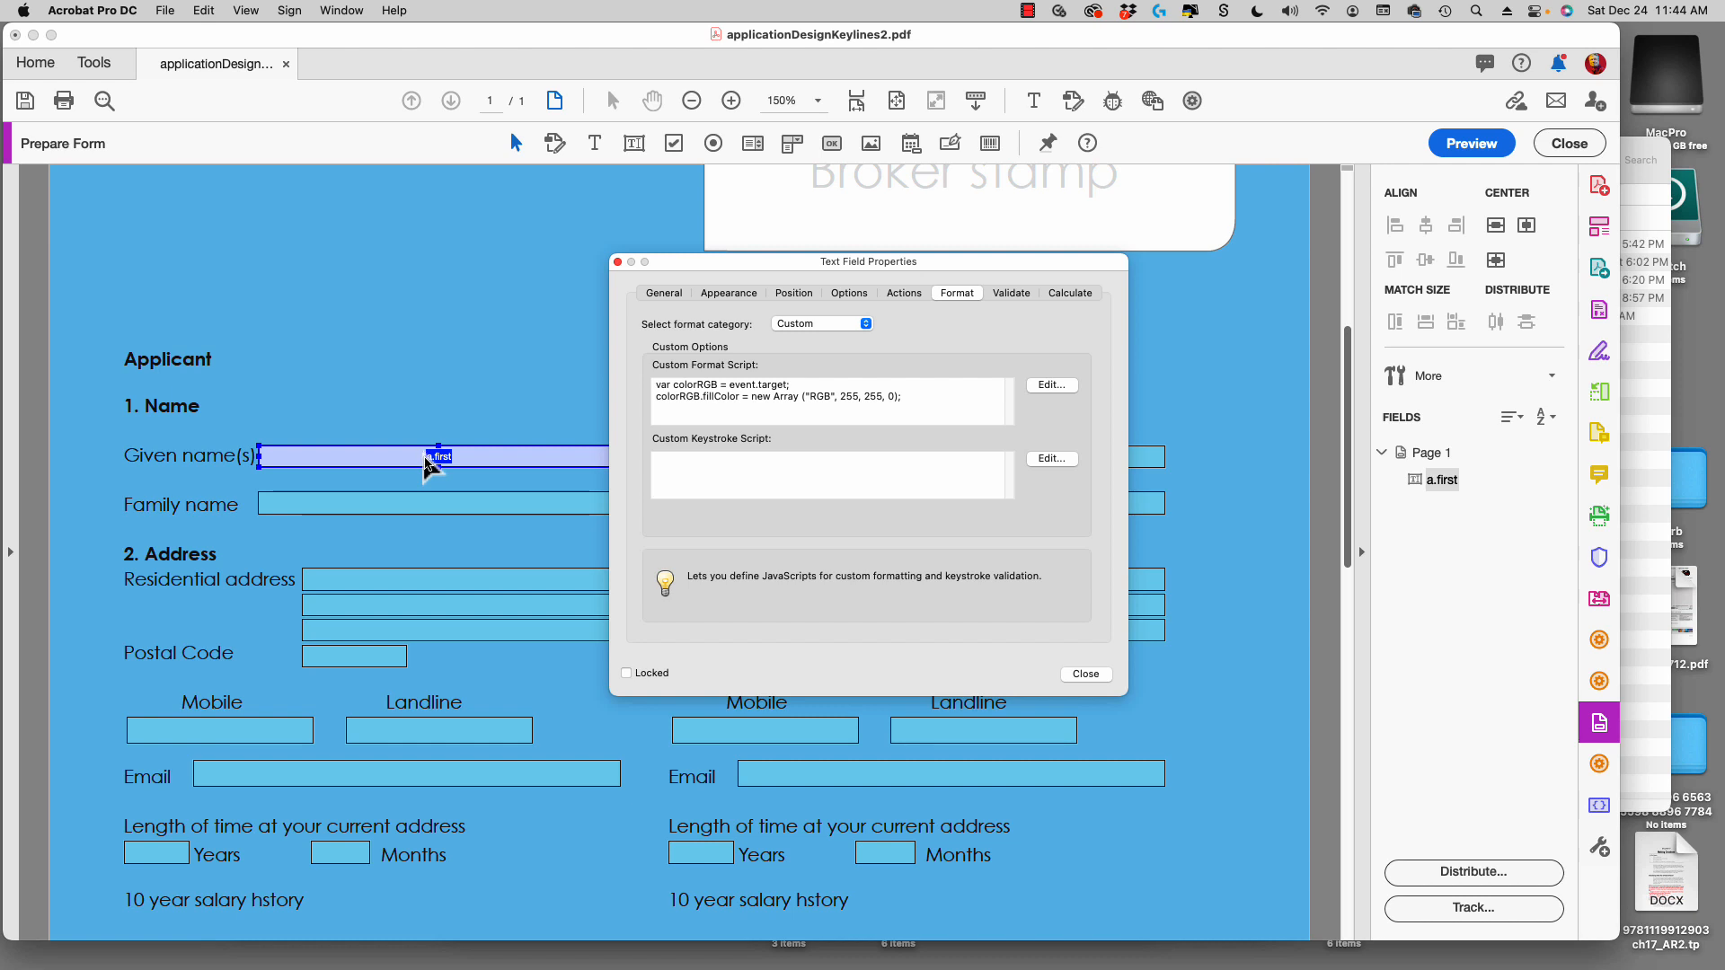
click(1051, 385)
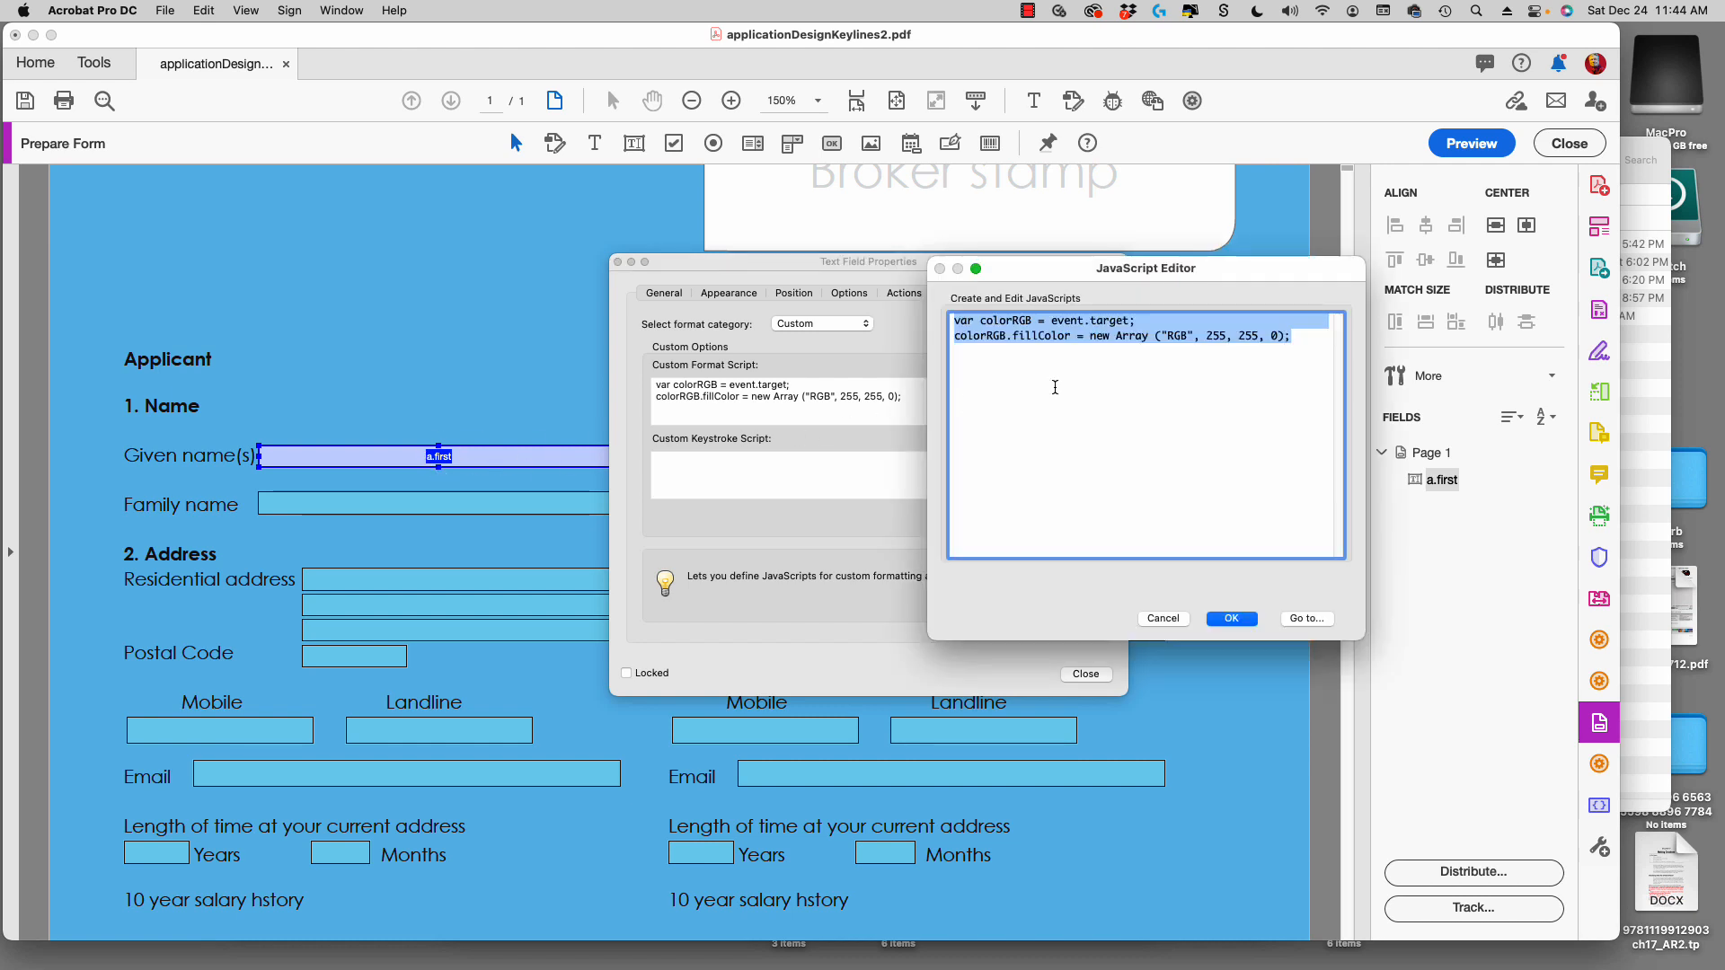
drag(1031, 261, 878, 277)
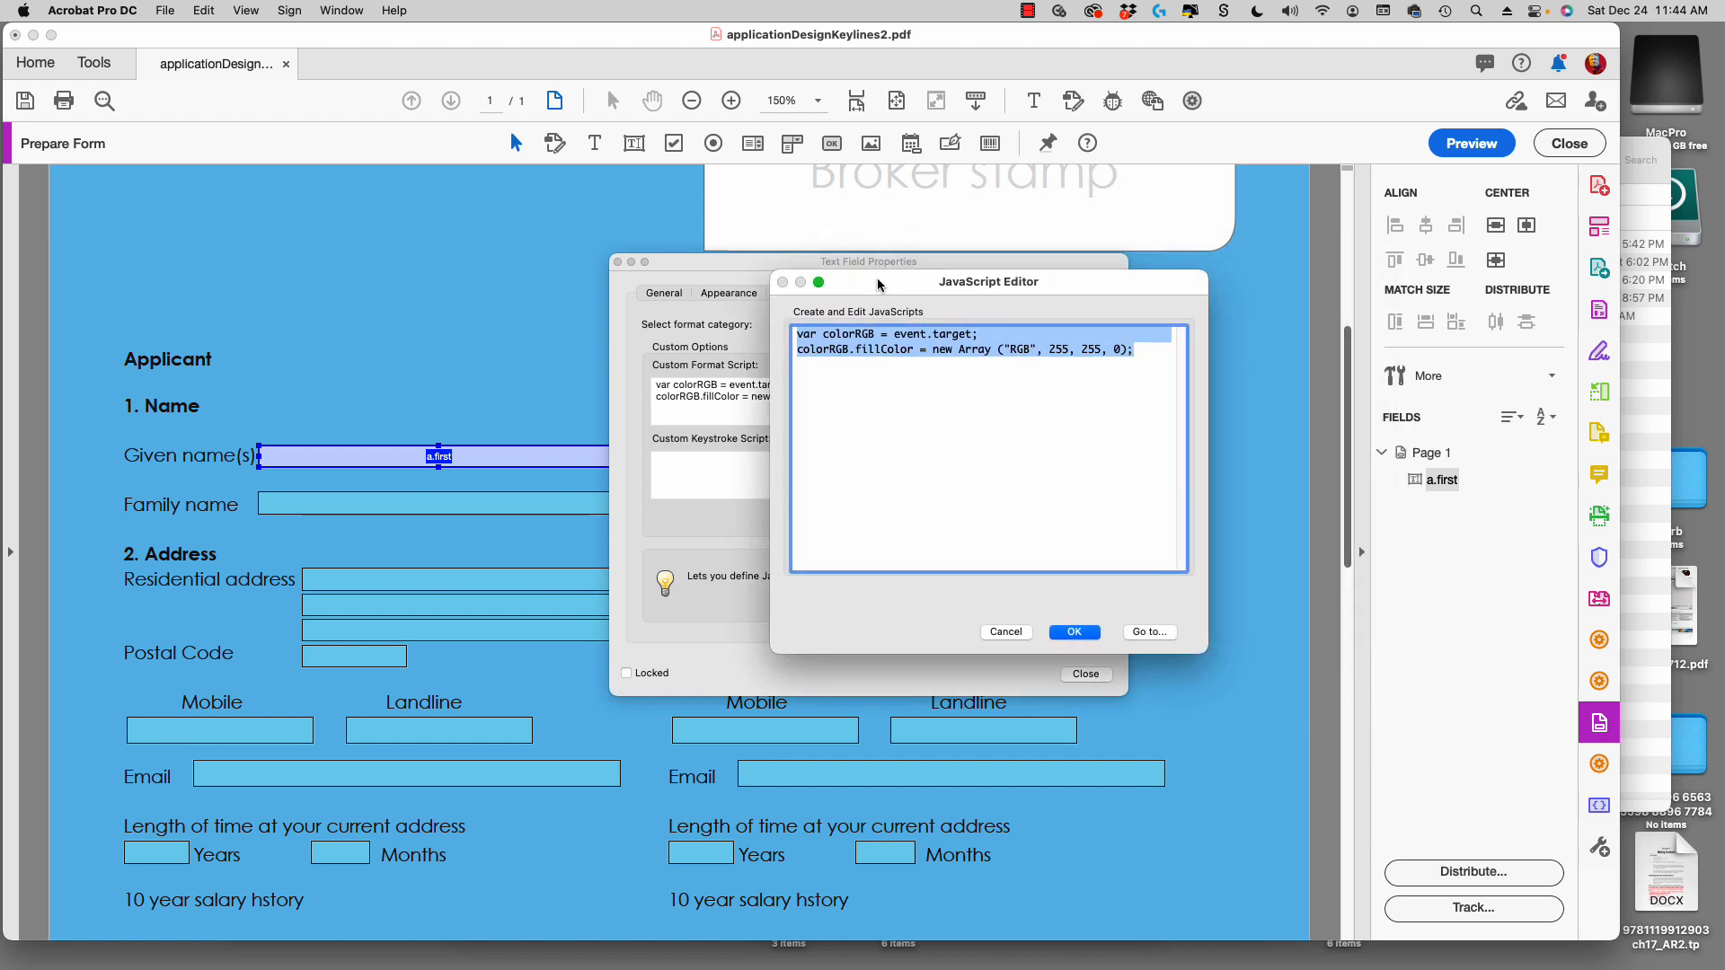
triple_click(1162, 349)
click(1136, 452)
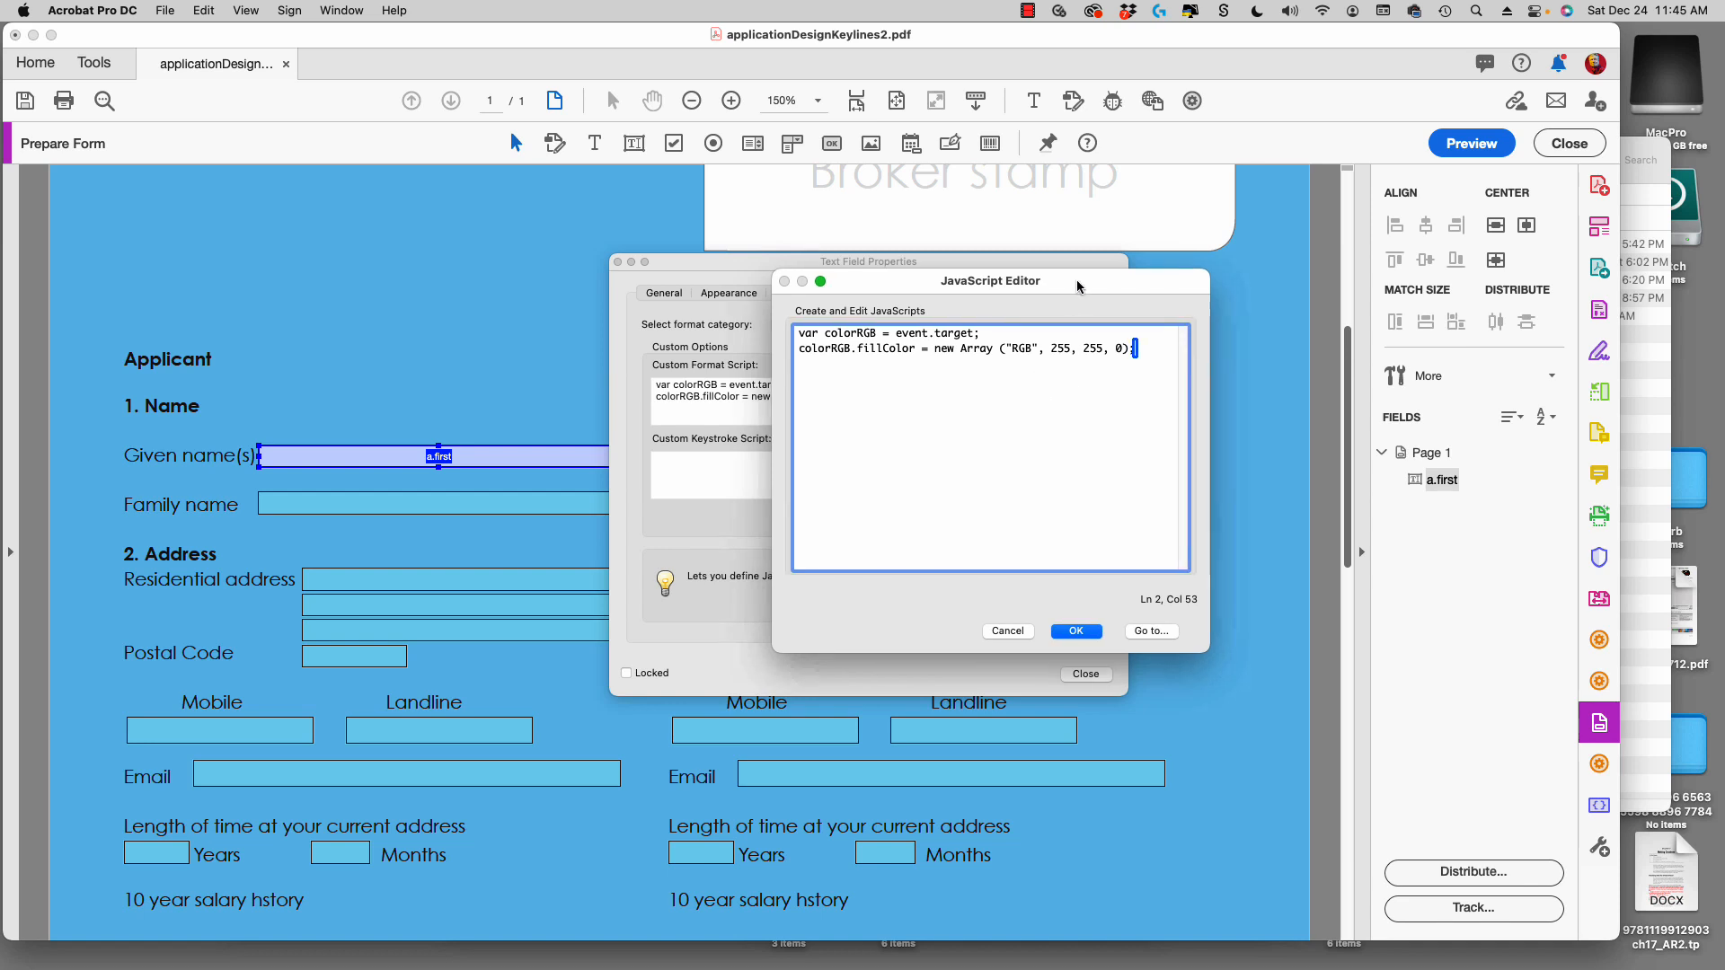
drag(1076, 278, 1103, 262)
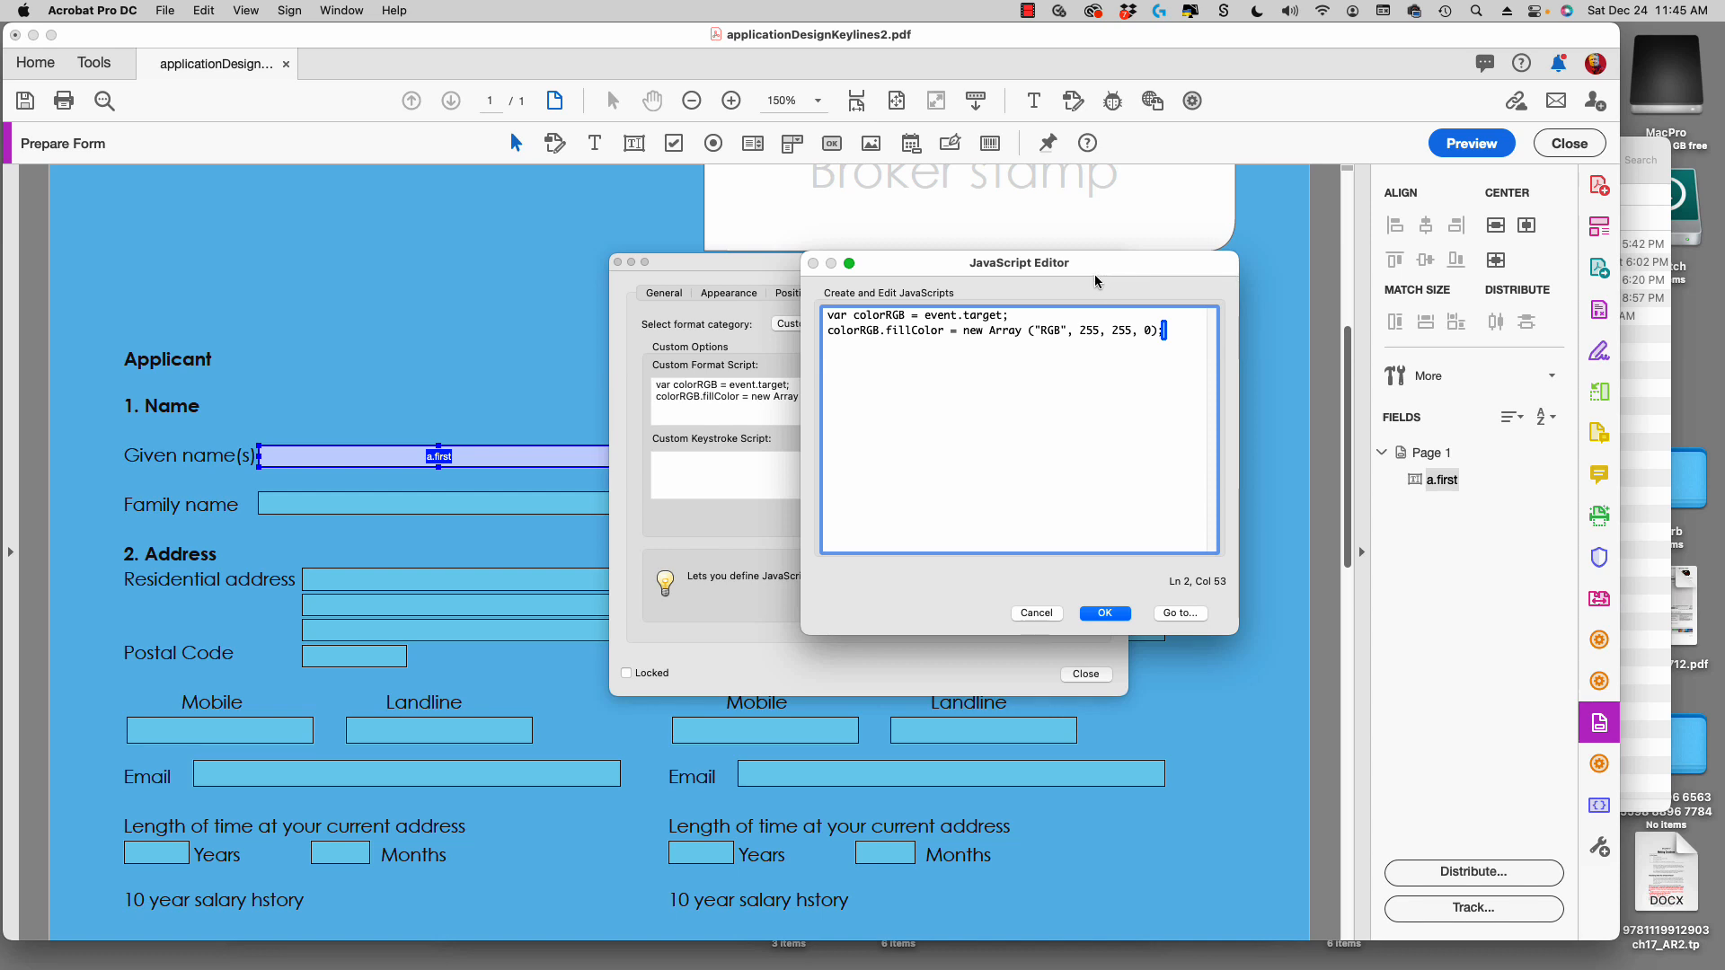
drag(1101, 261, 1102, 268)
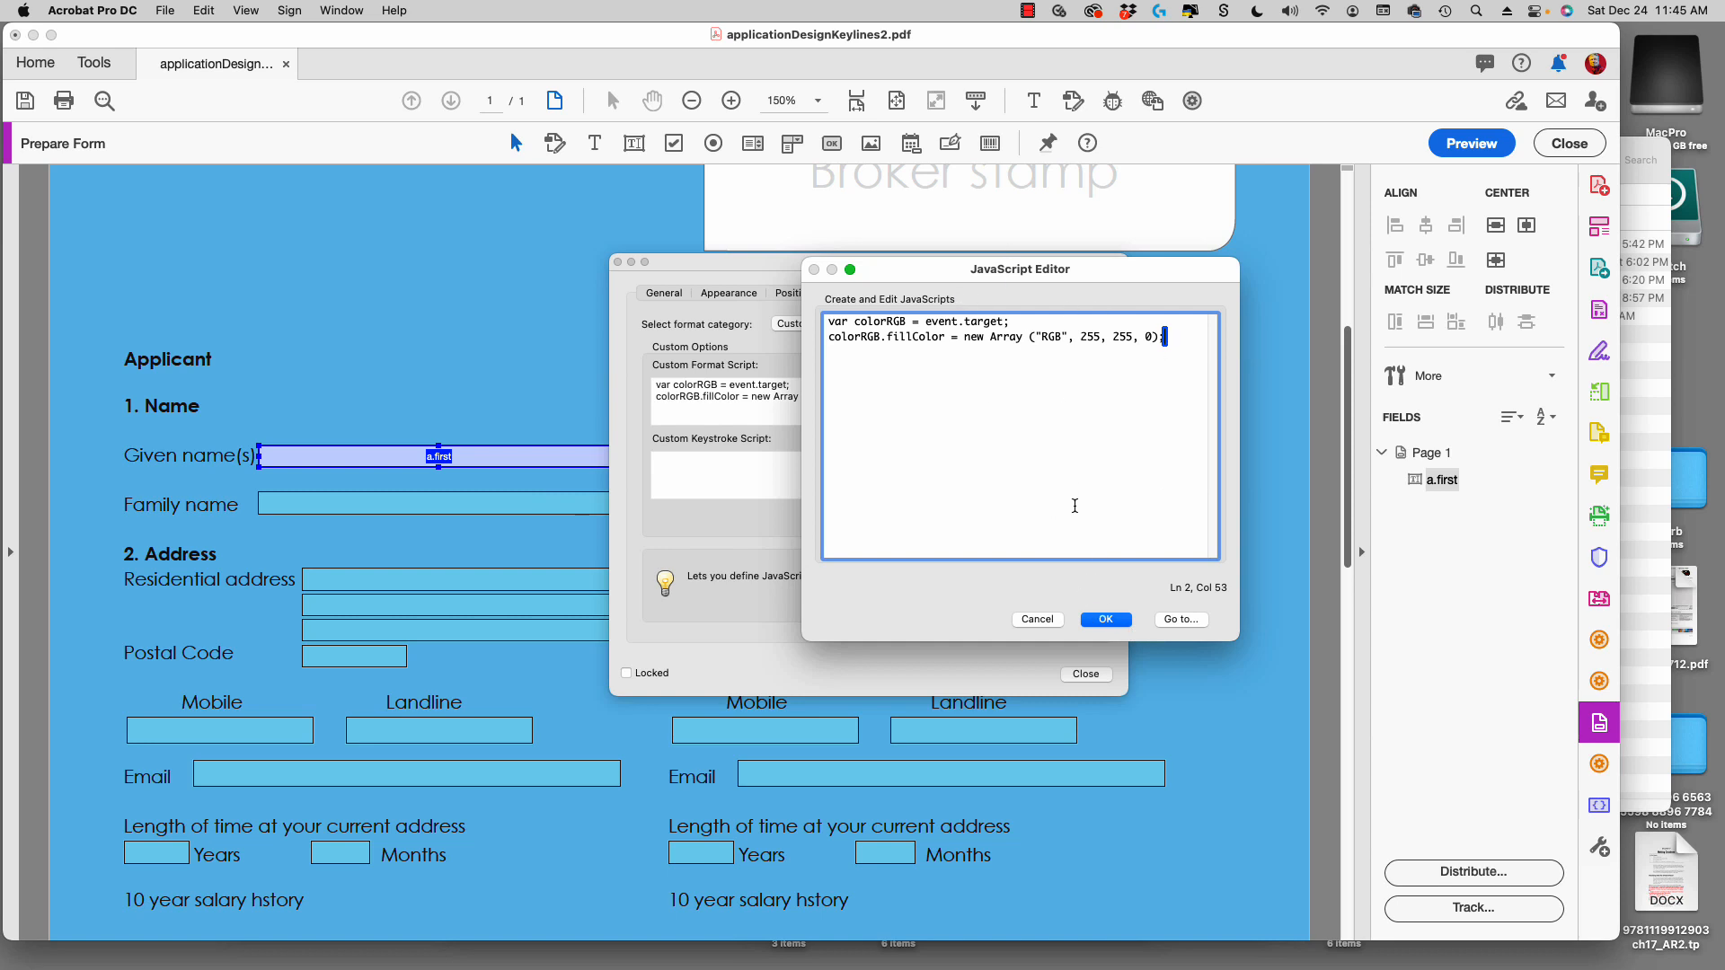
click(1106, 620)
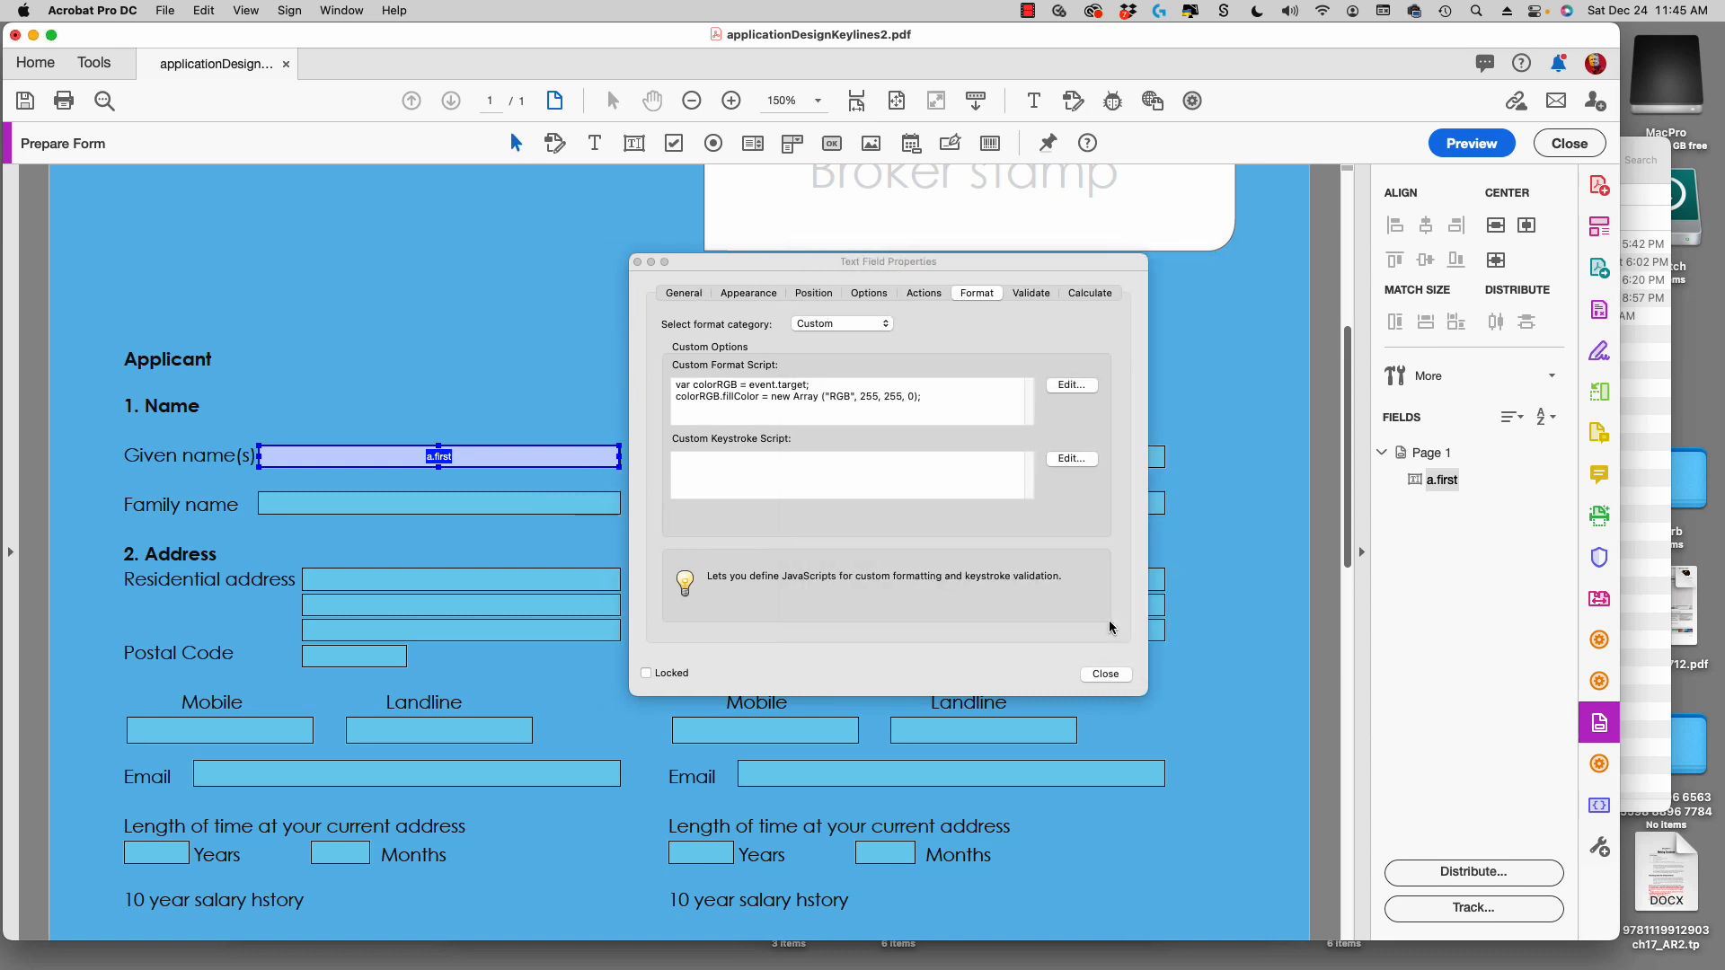
click(1106, 675)
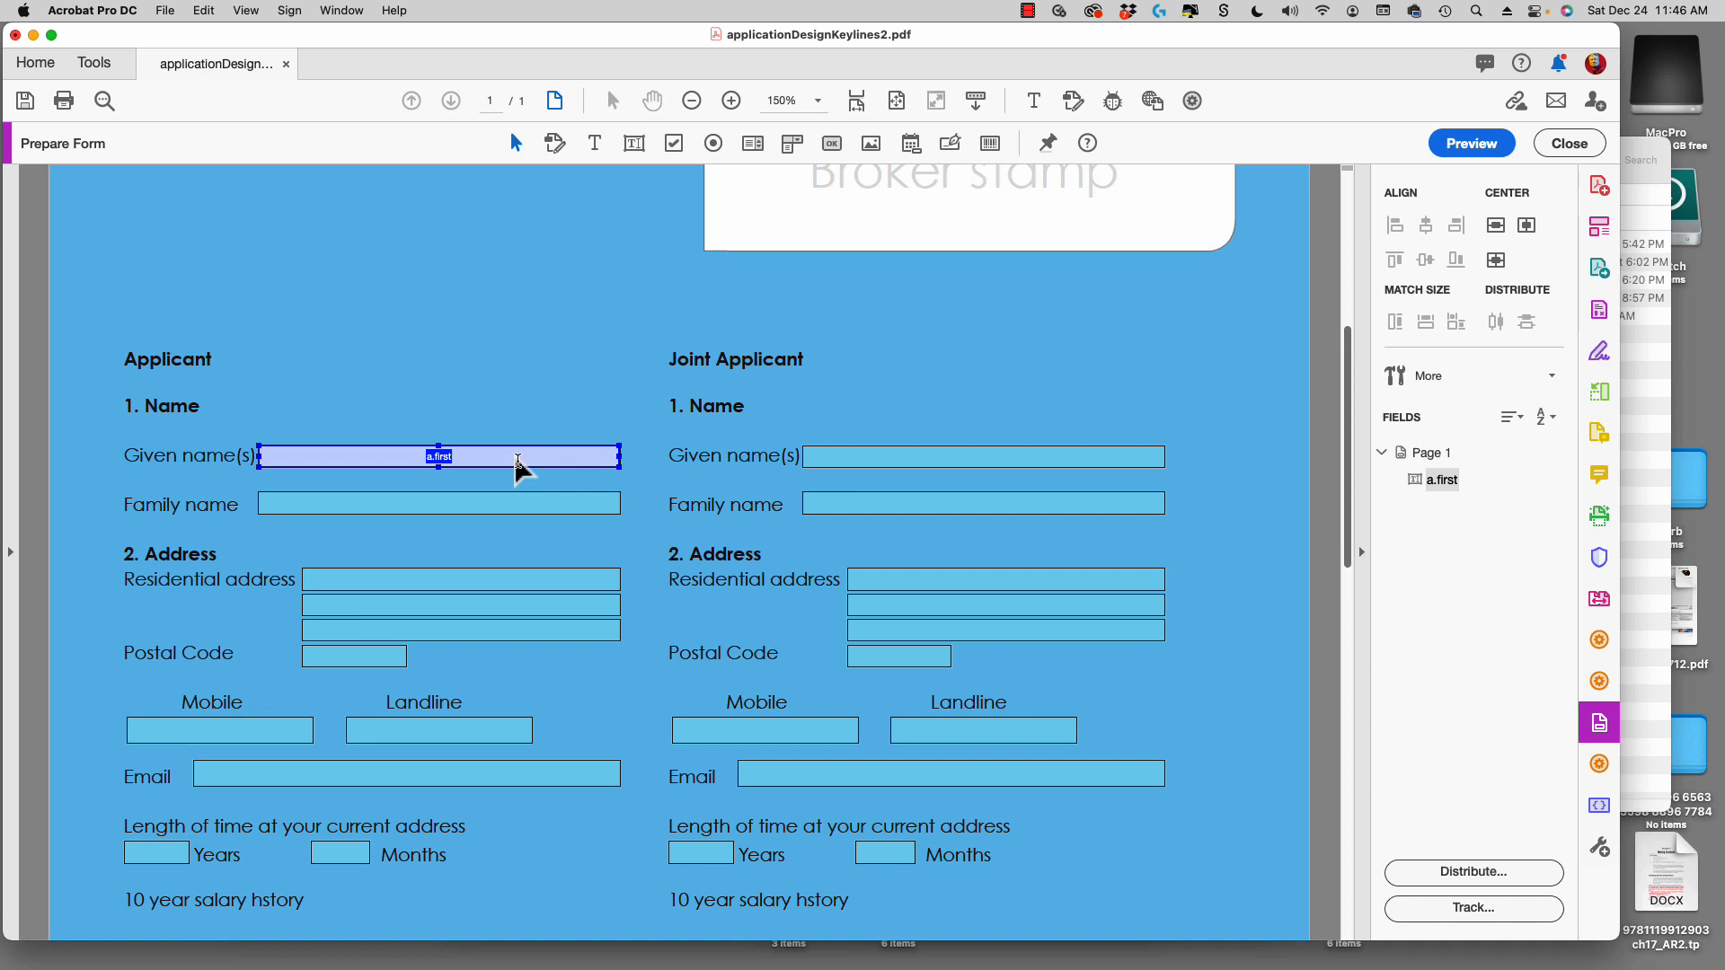
Duplicate the Given name(s) field onto the applicant's Family name box and rename the copy a.last.
drag(515, 461, 521, 506)
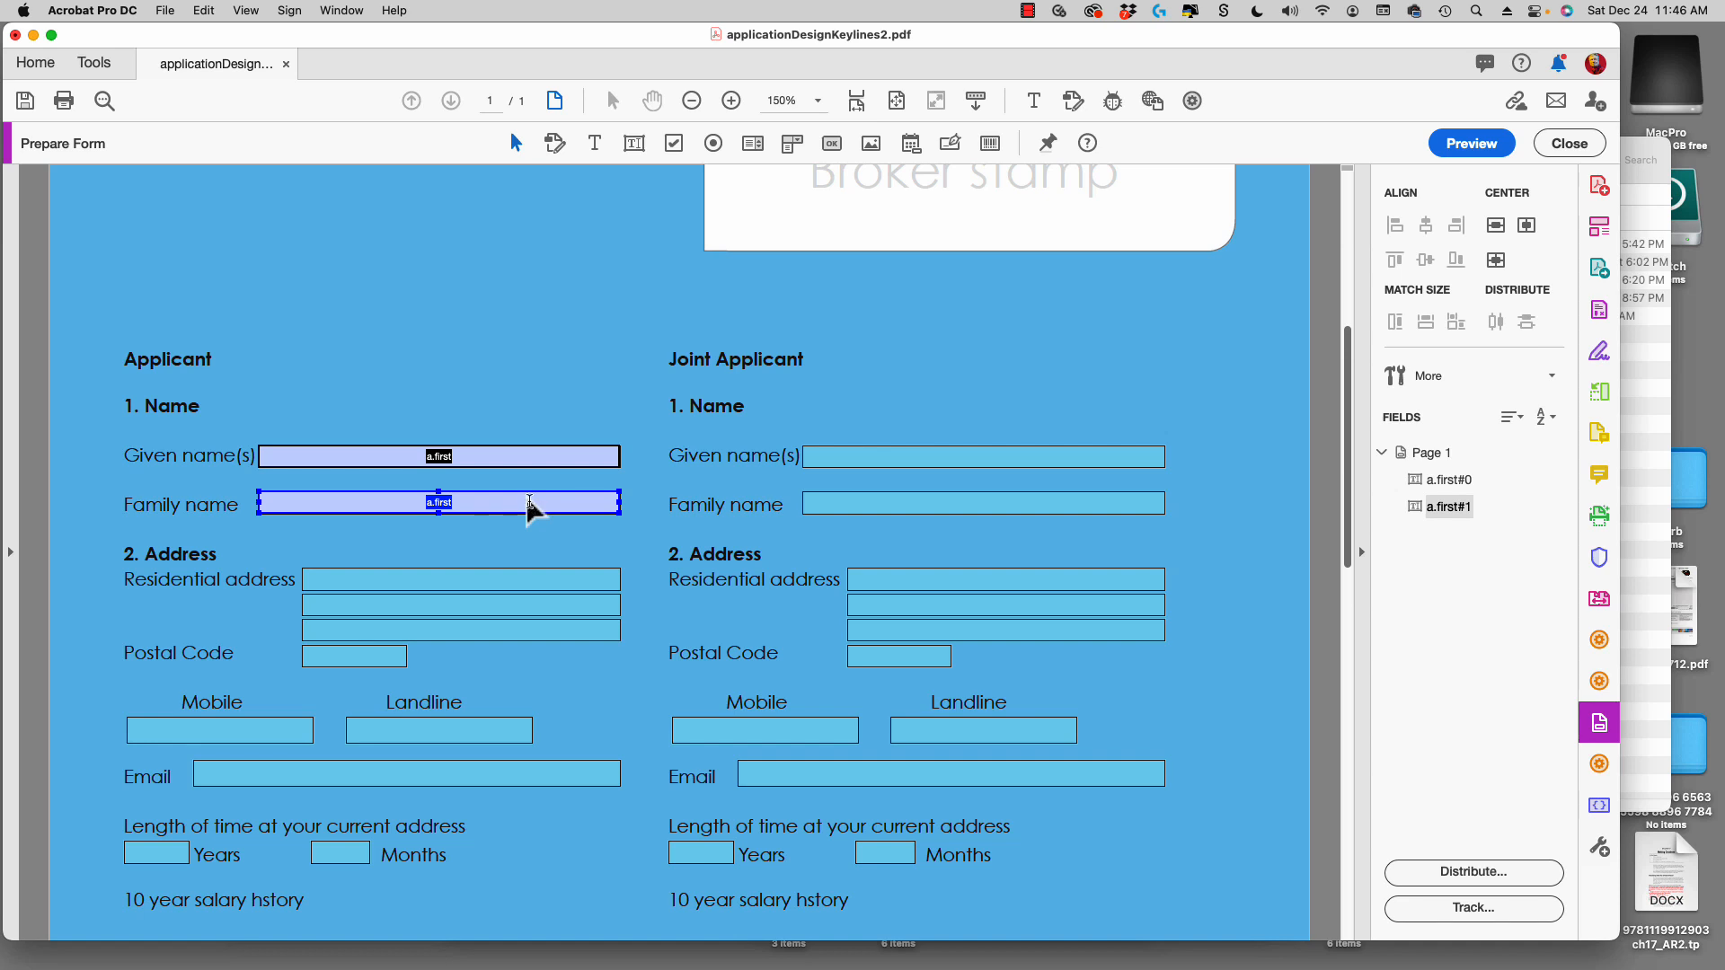
drag(491, 505, 492, 506)
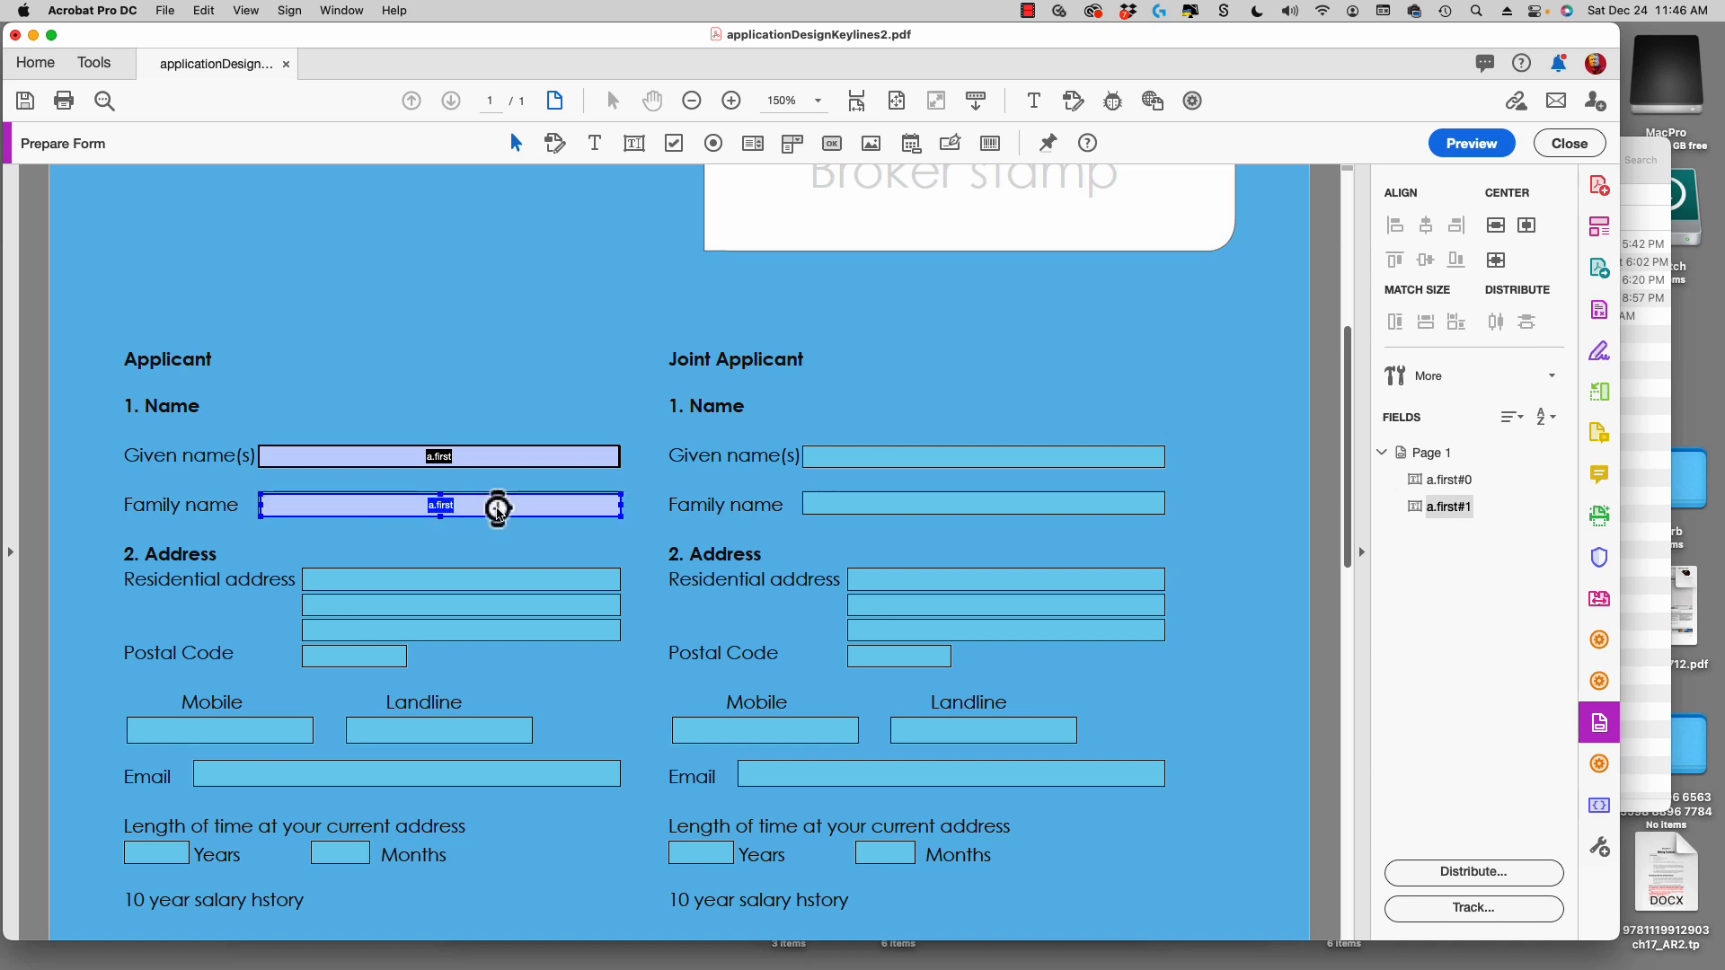
double_click(537, 508)
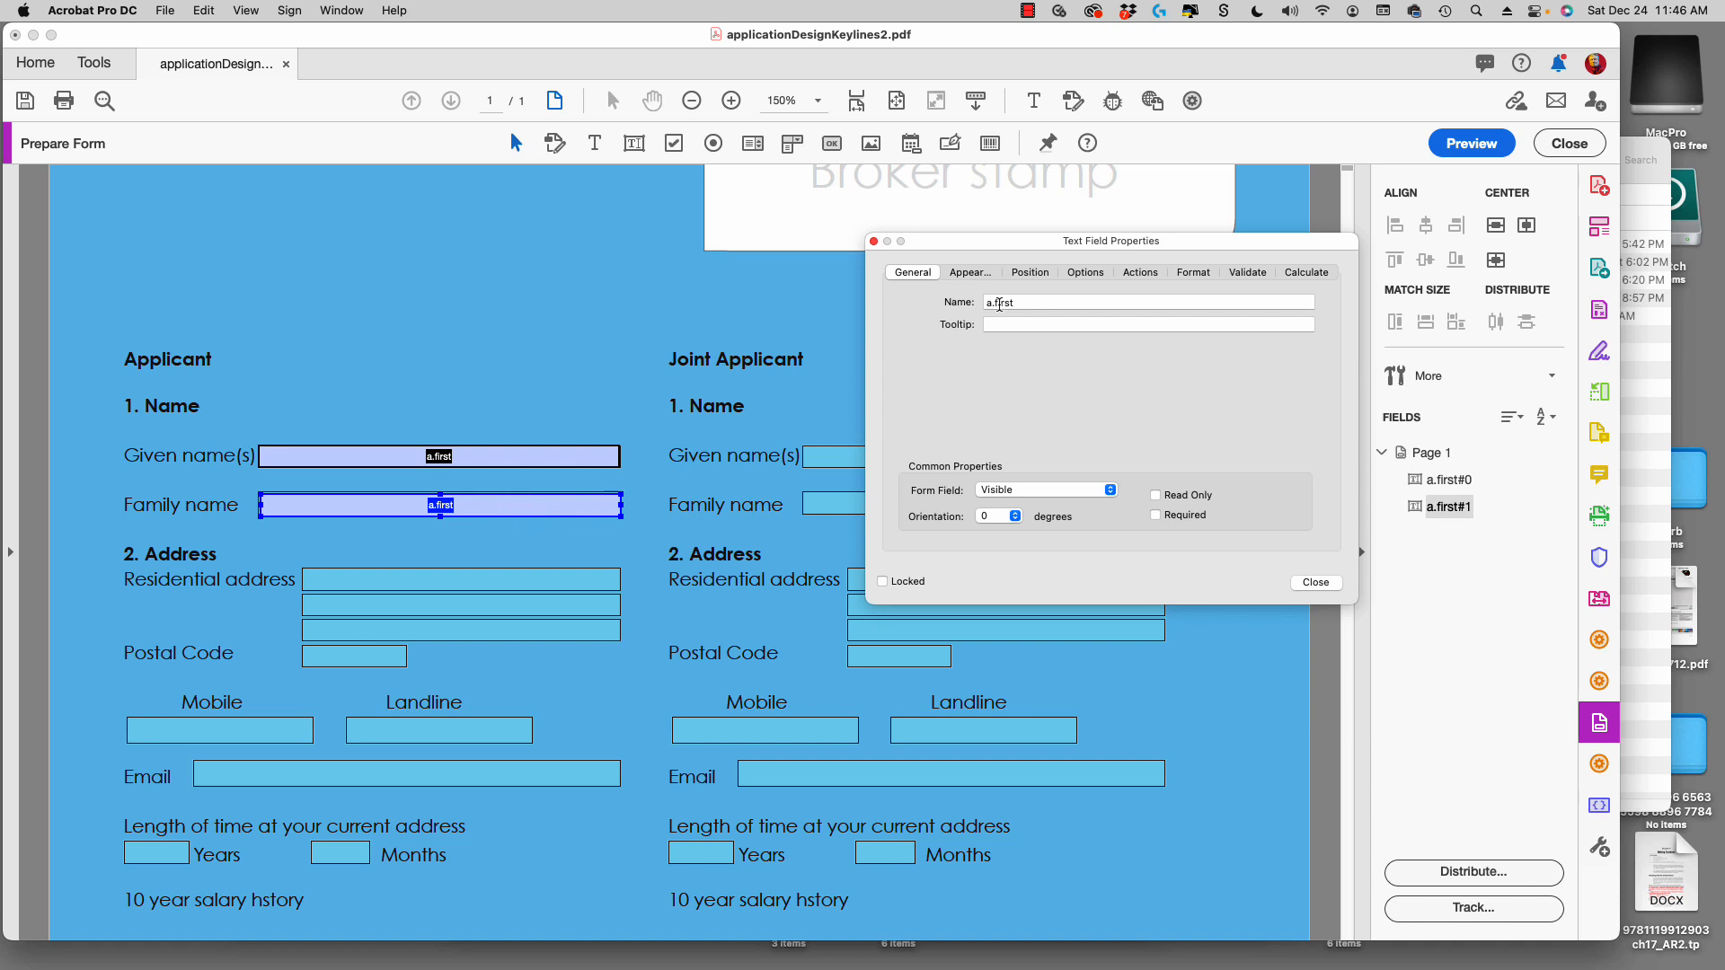
drag(1023, 302, 1002, 299)
text(f)
Duplicate the field onto the applicant's first Residential address line, fit it to the box, and name it a.addr.
click(542, 511)
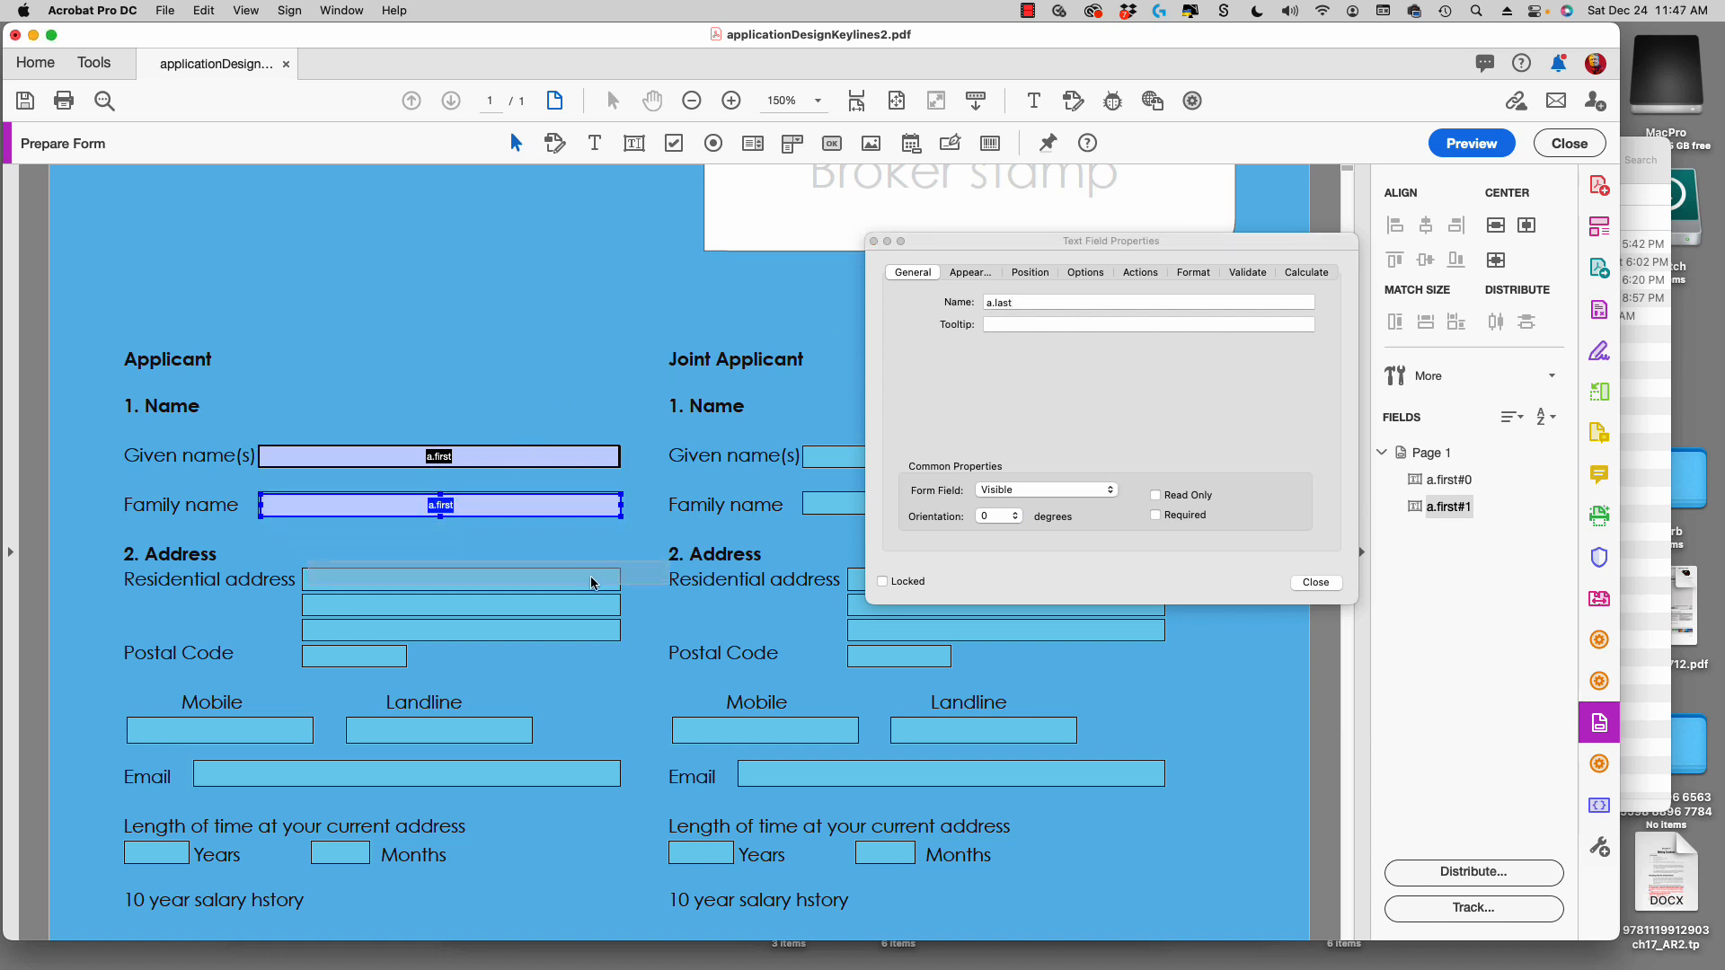
drag(590, 592, 618, 584)
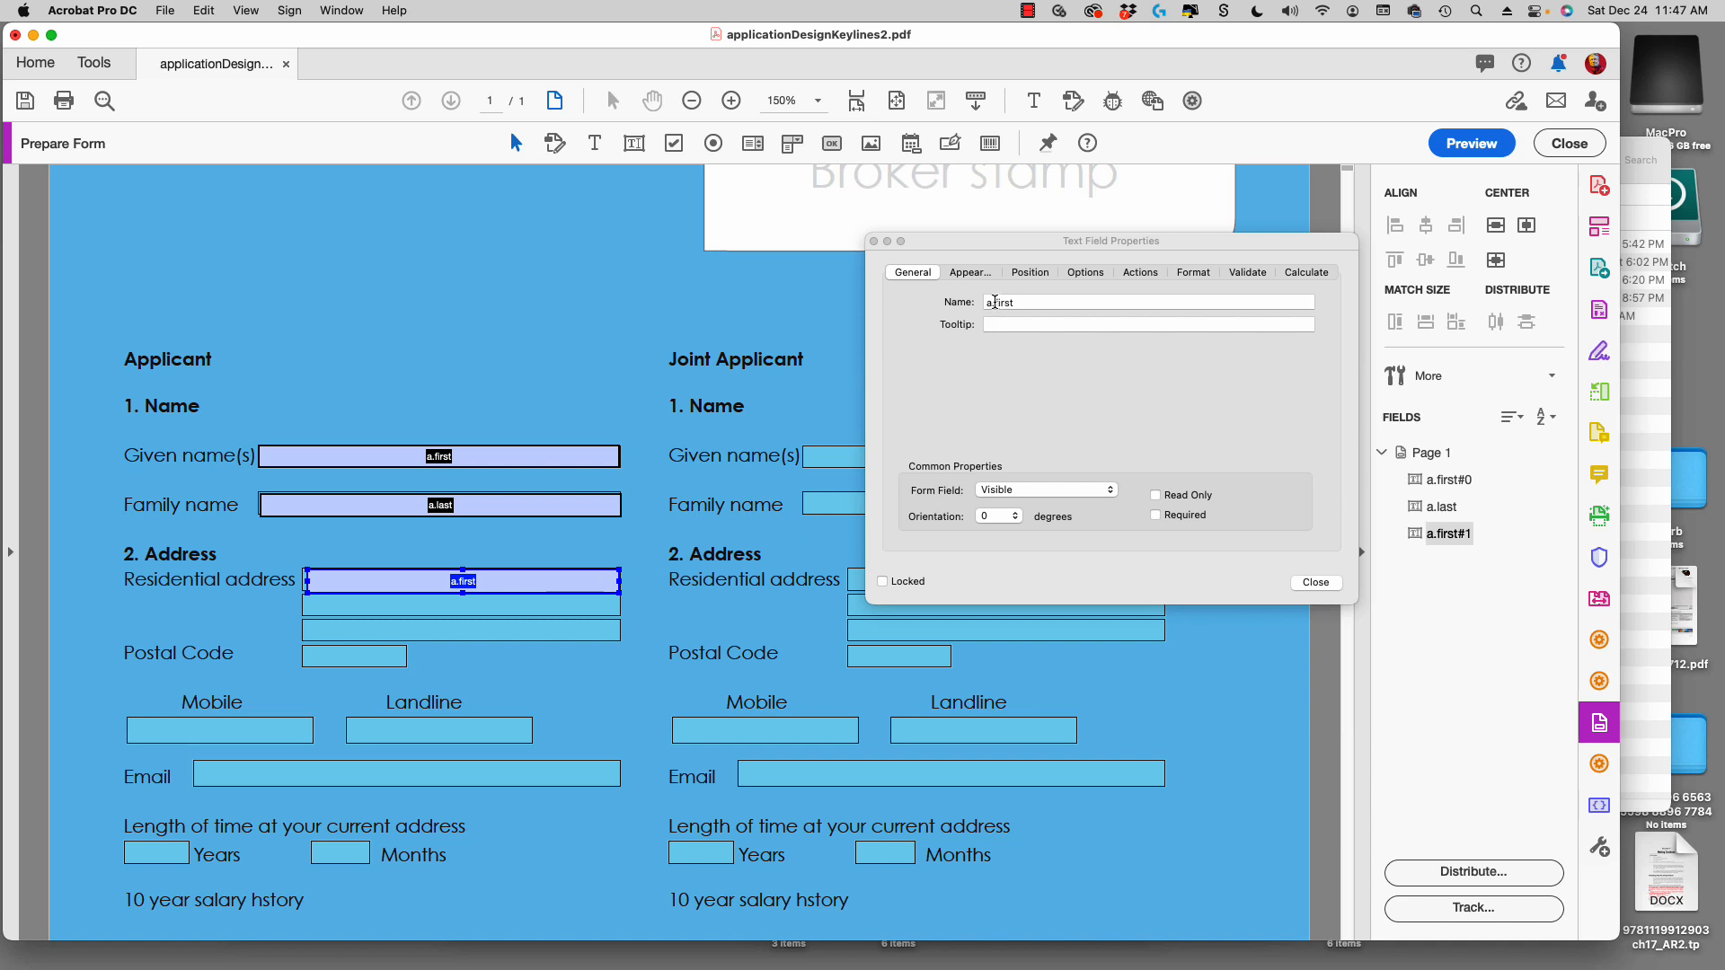
click(1021, 301)
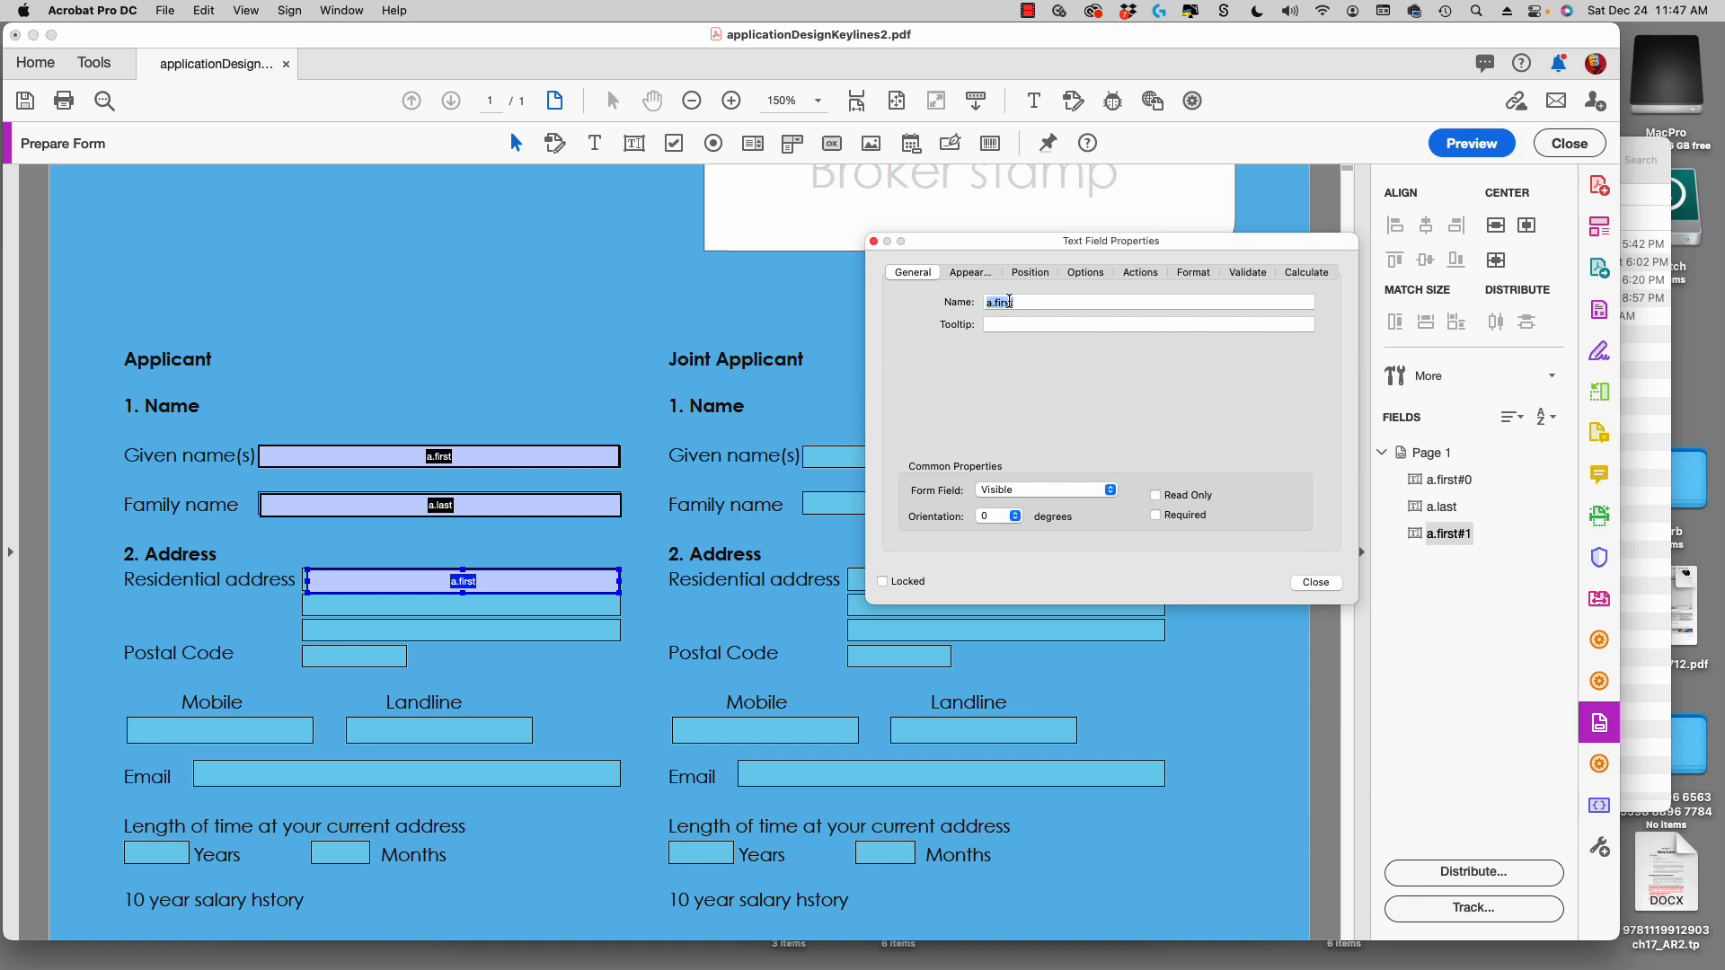
click(1031, 302)
drag(1024, 302, 995, 302)
key(Return)
Create multiple copies of the a.addr field, 4 down in a single column.
right_click(582, 589)
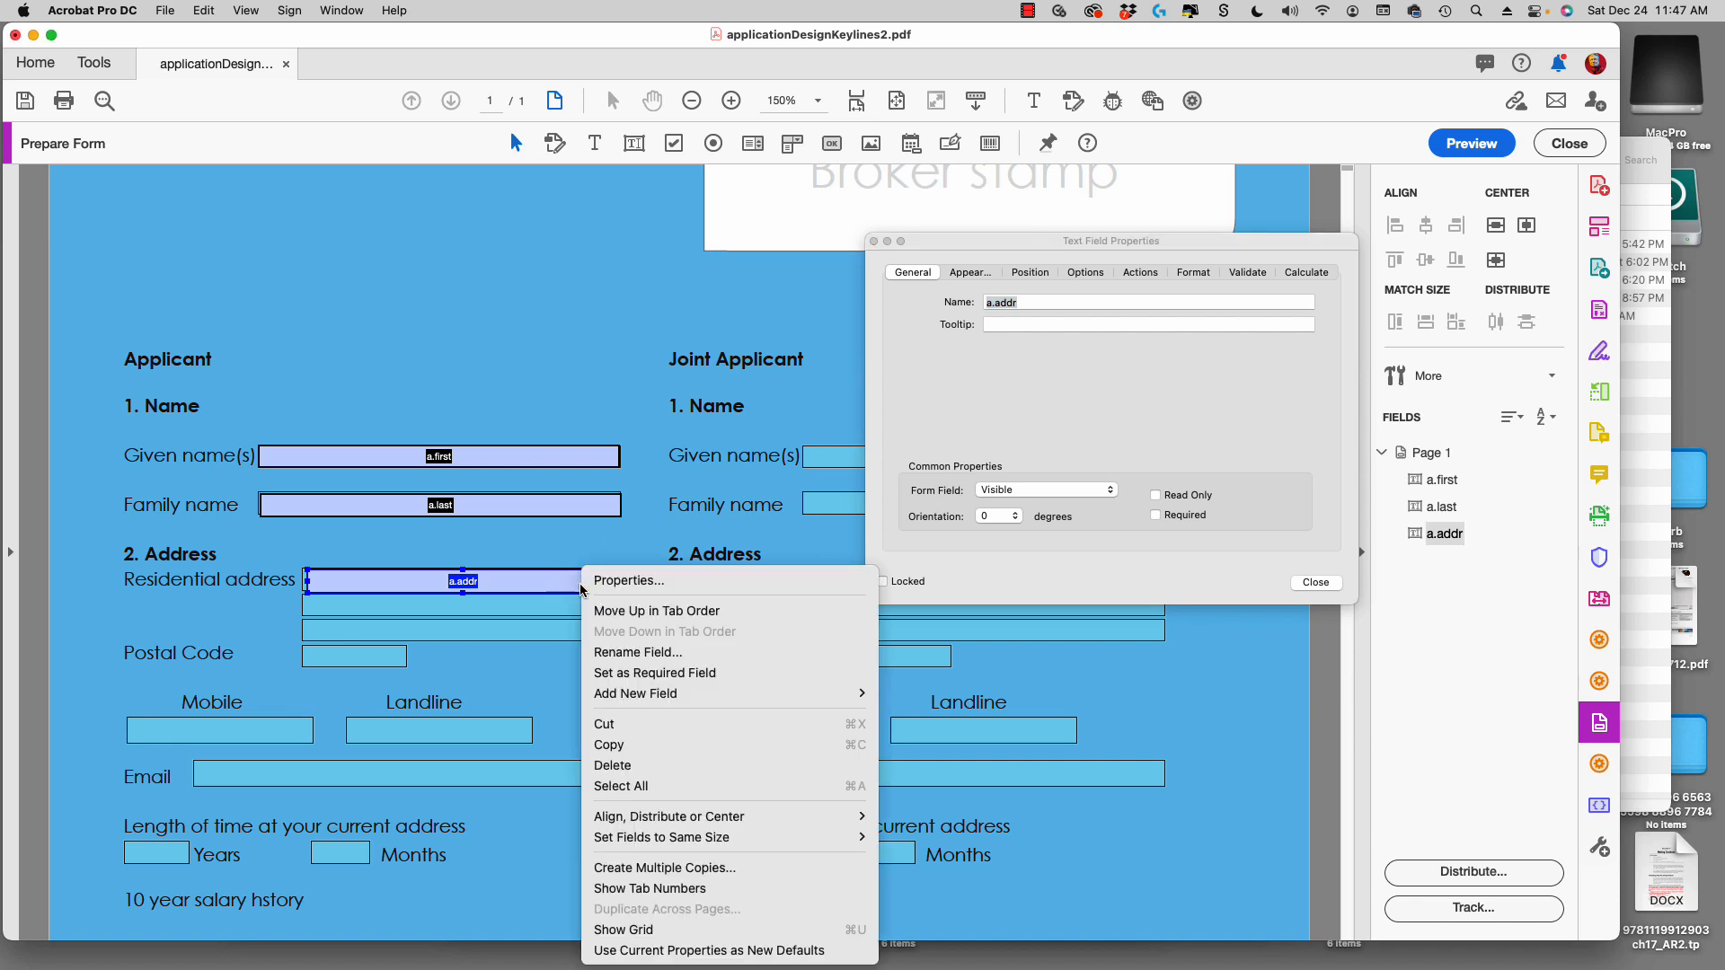
click(656, 868)
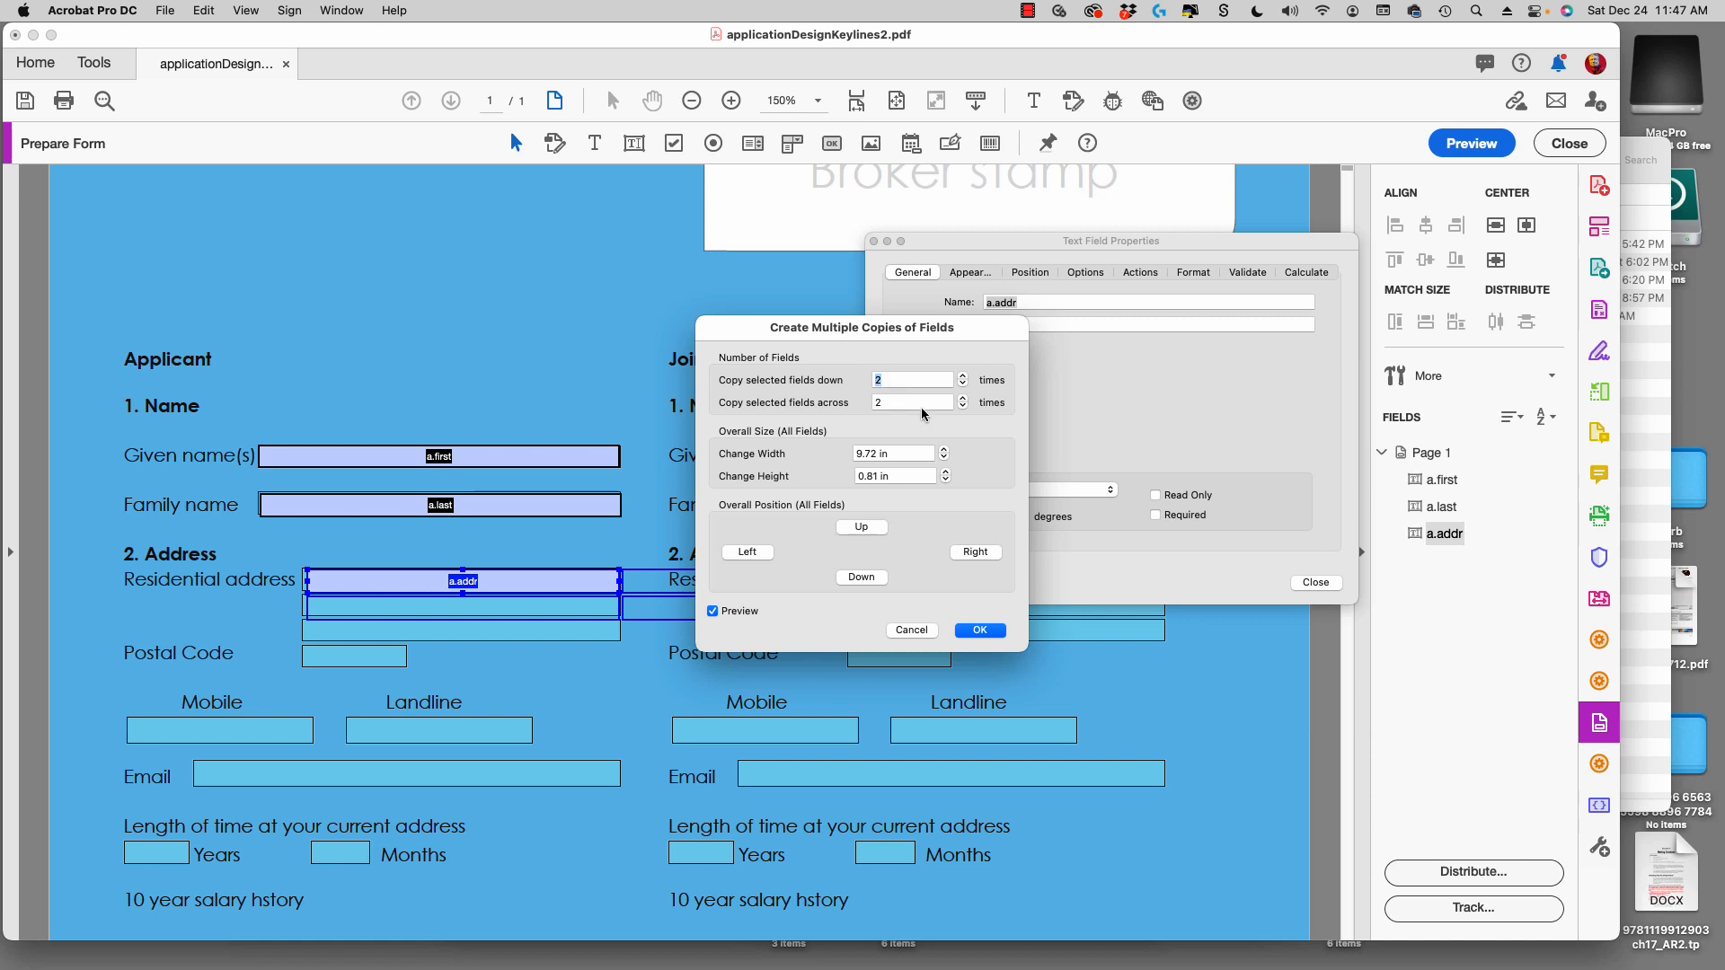
text(4)
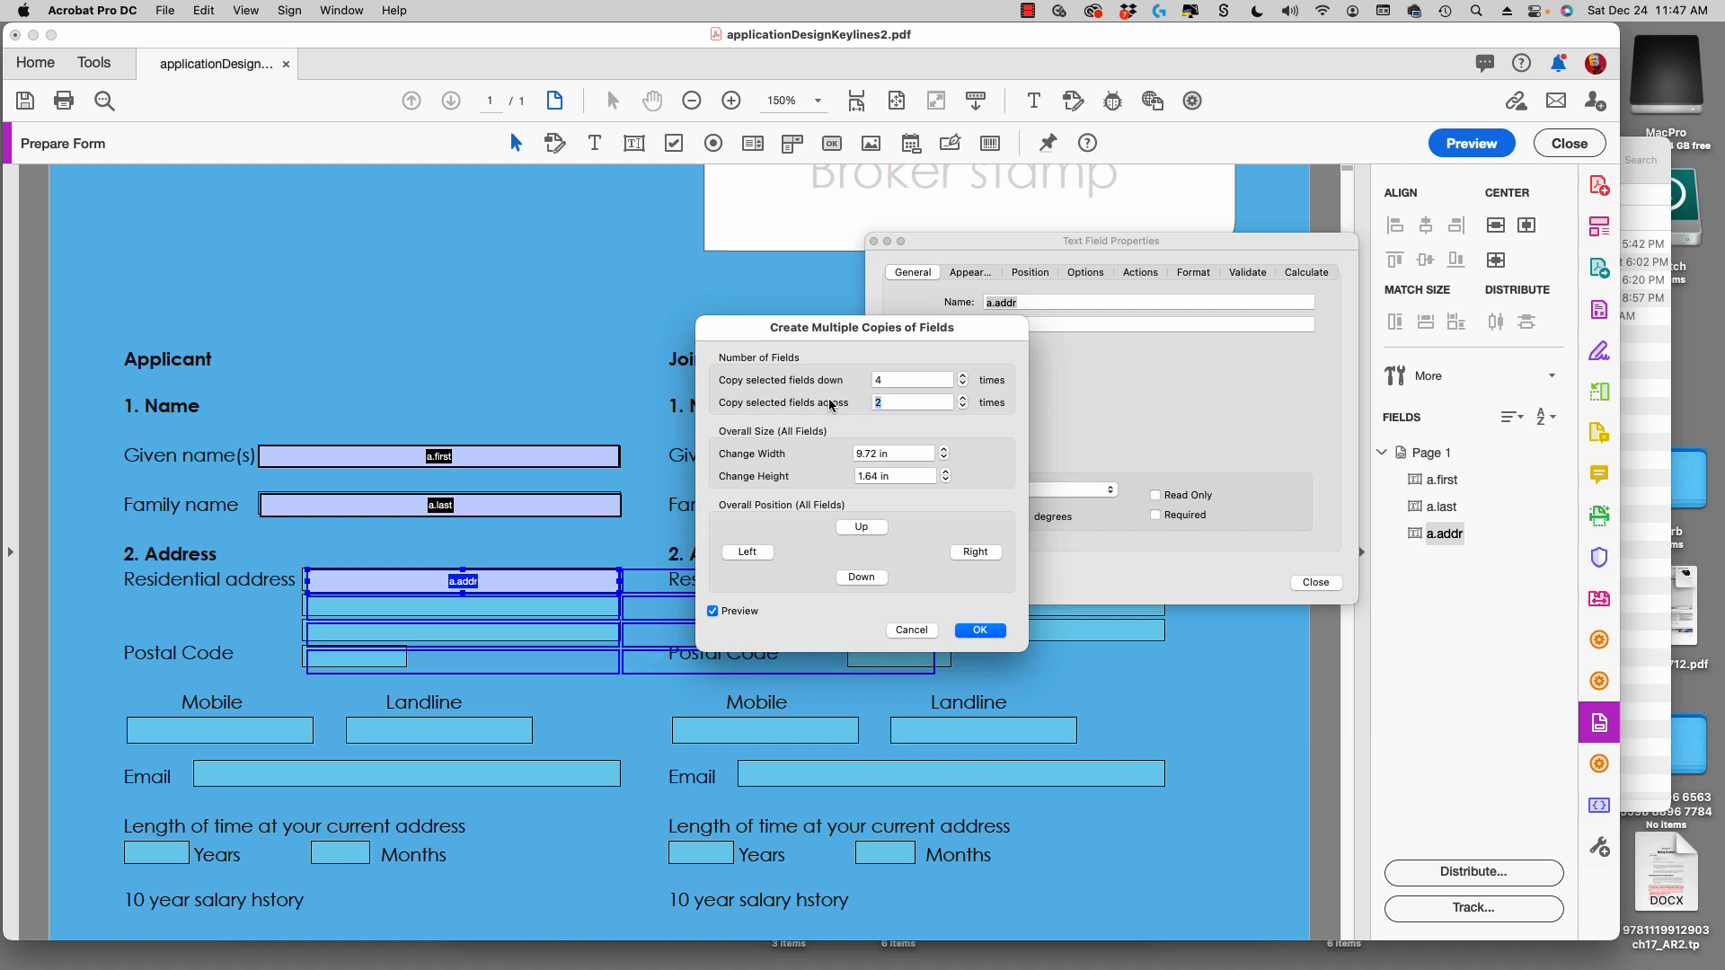
click(979, 630)
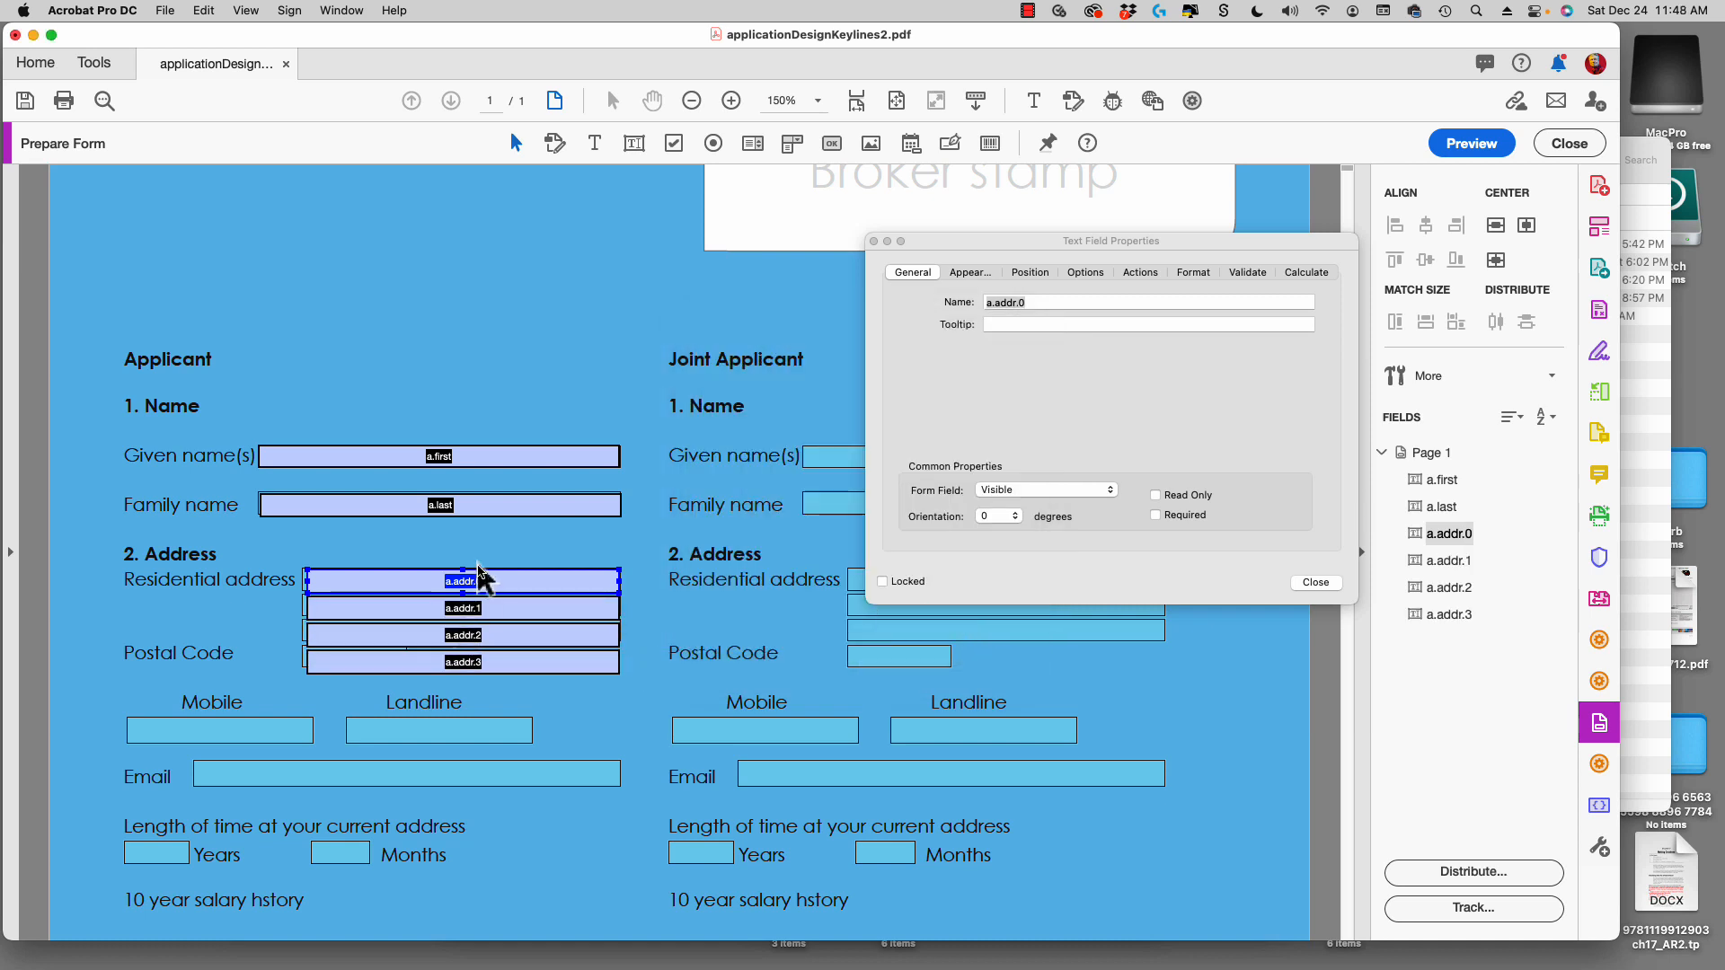
Narrow the a.addr.3 field to roughly the width of the applicant's Postal Code box.
shift+click(607, 665)
drag(618, 665, 435, 665)
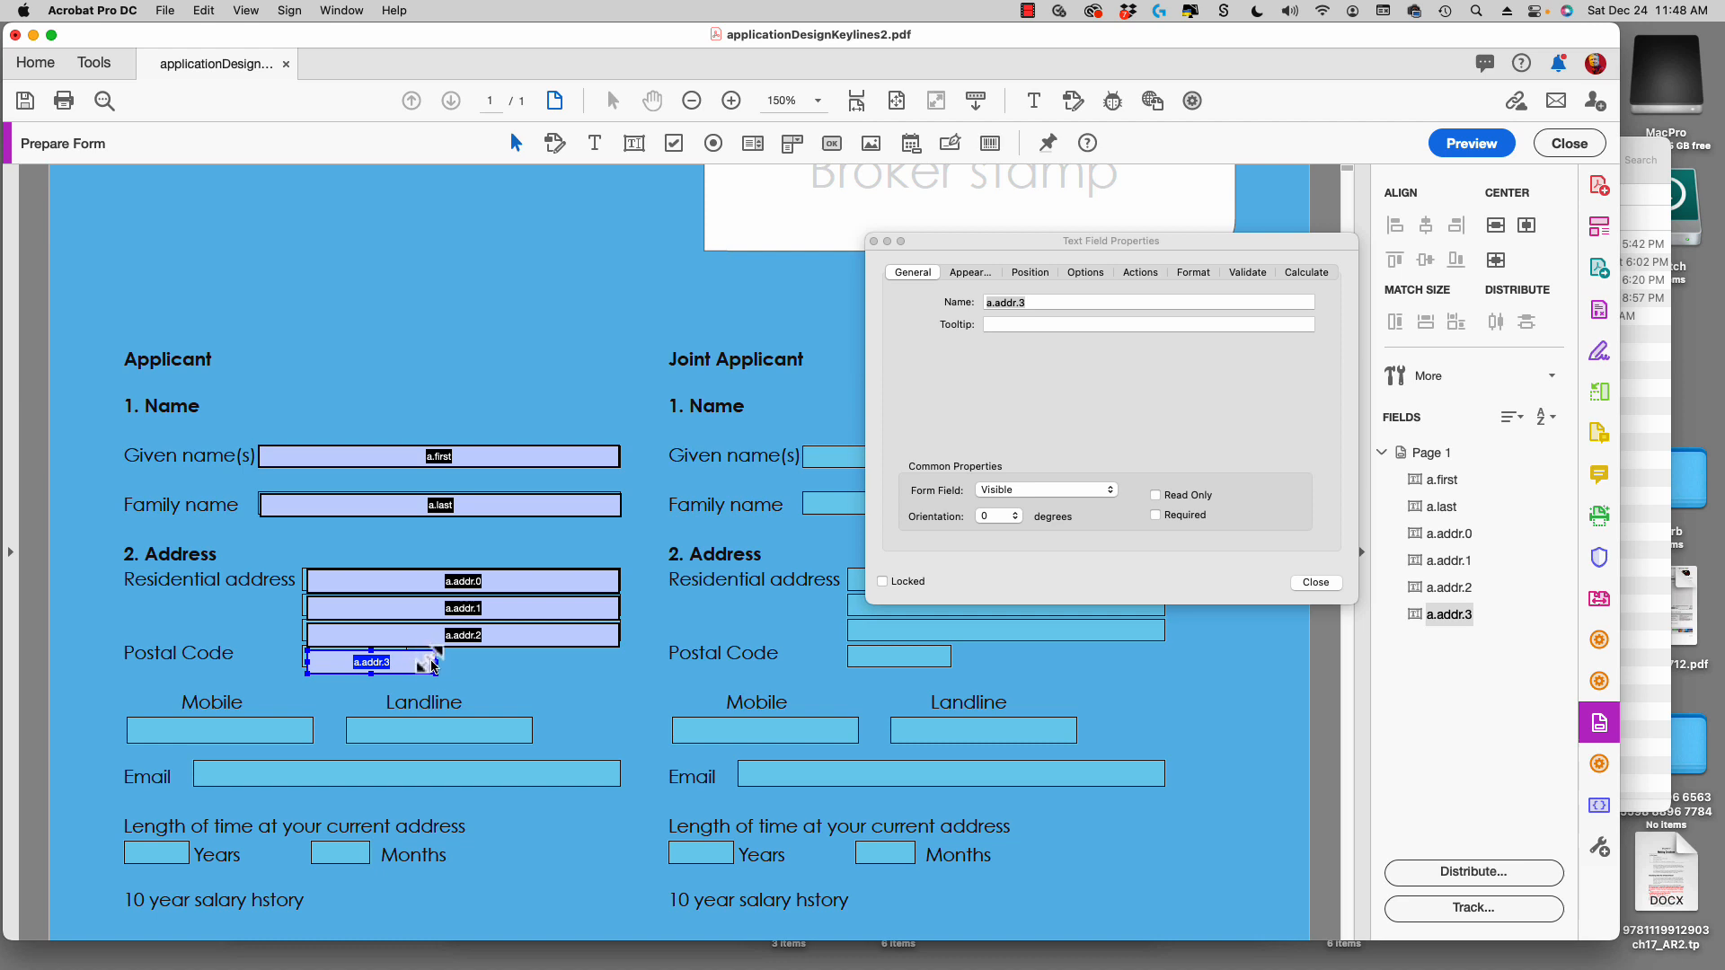
drag(432, 665, 418, 666)
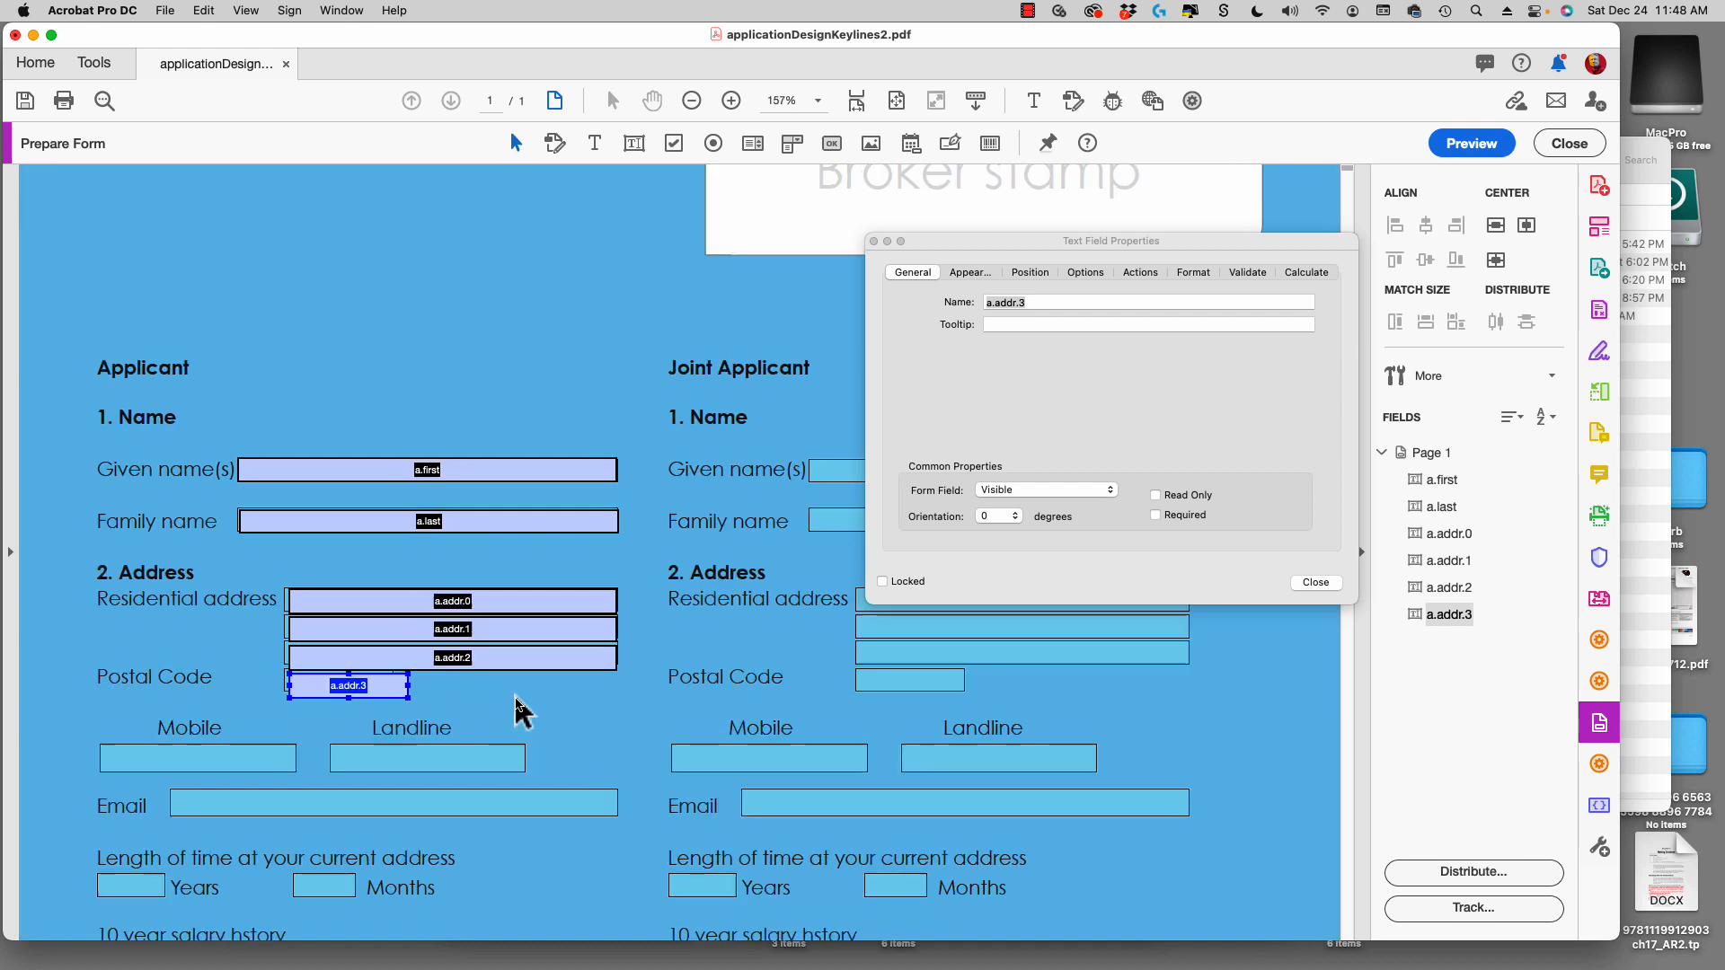
Shift the four address fields together to the left edges of their boxes and trim a.addr.3 to the Postal Code box's width.
key(super+equal)
scroll(554, 656, down, 2)
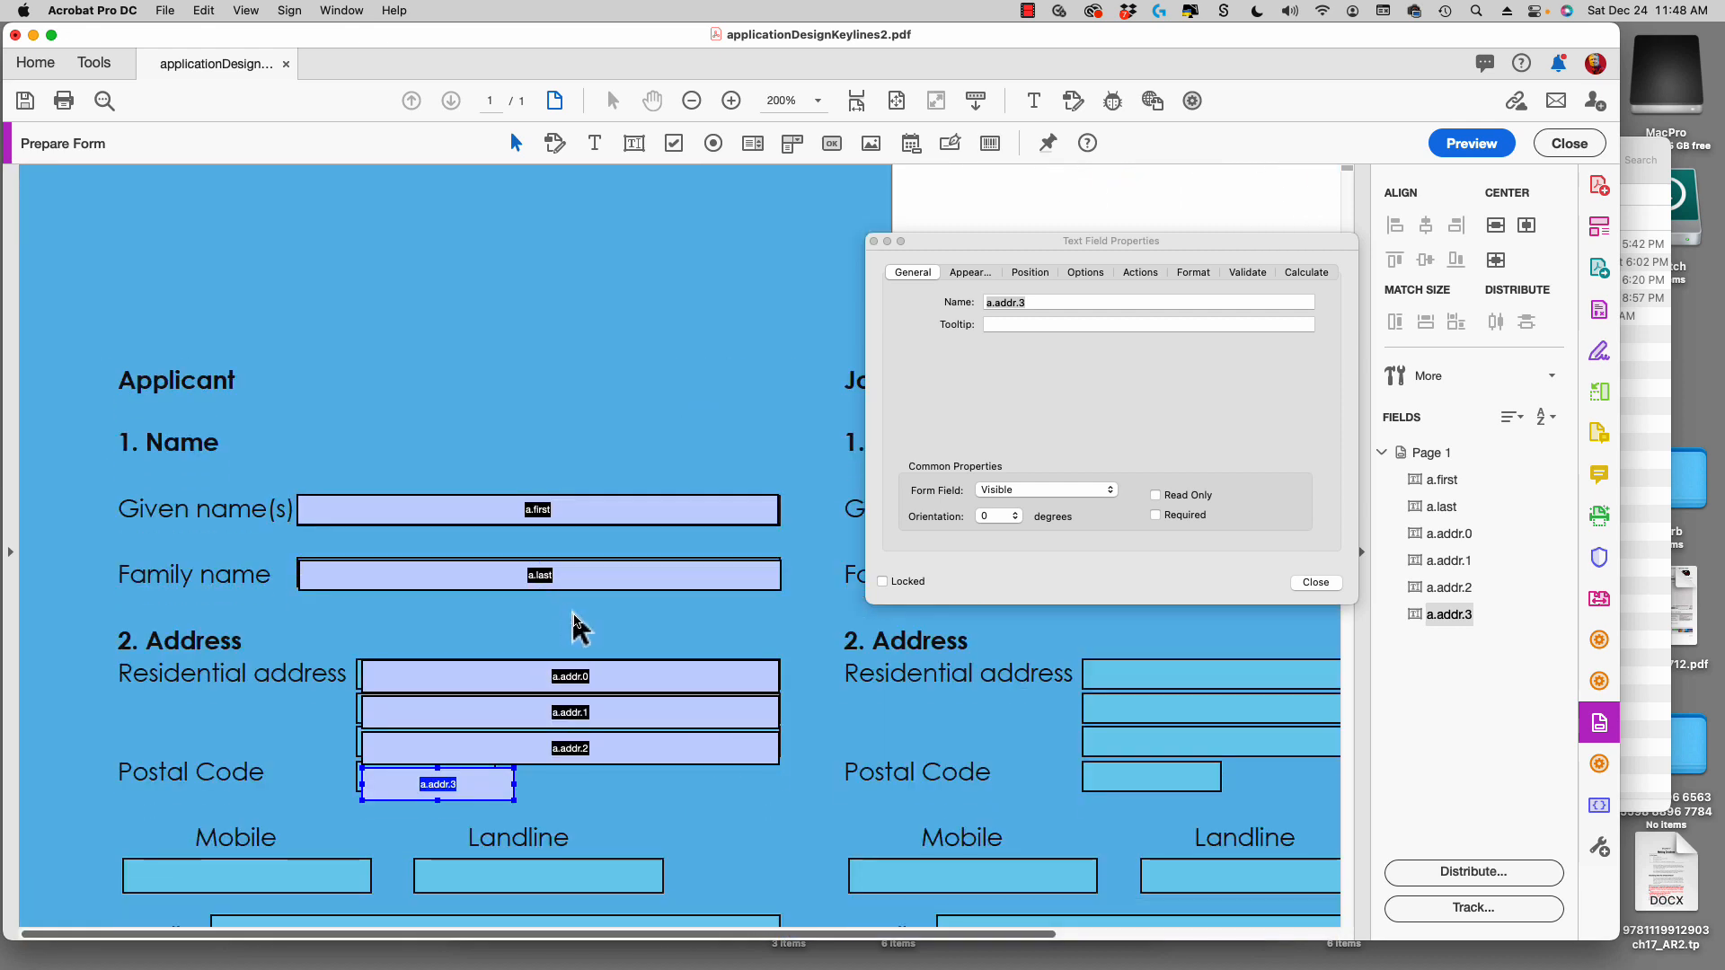
drag(434, 604, 456, 758)
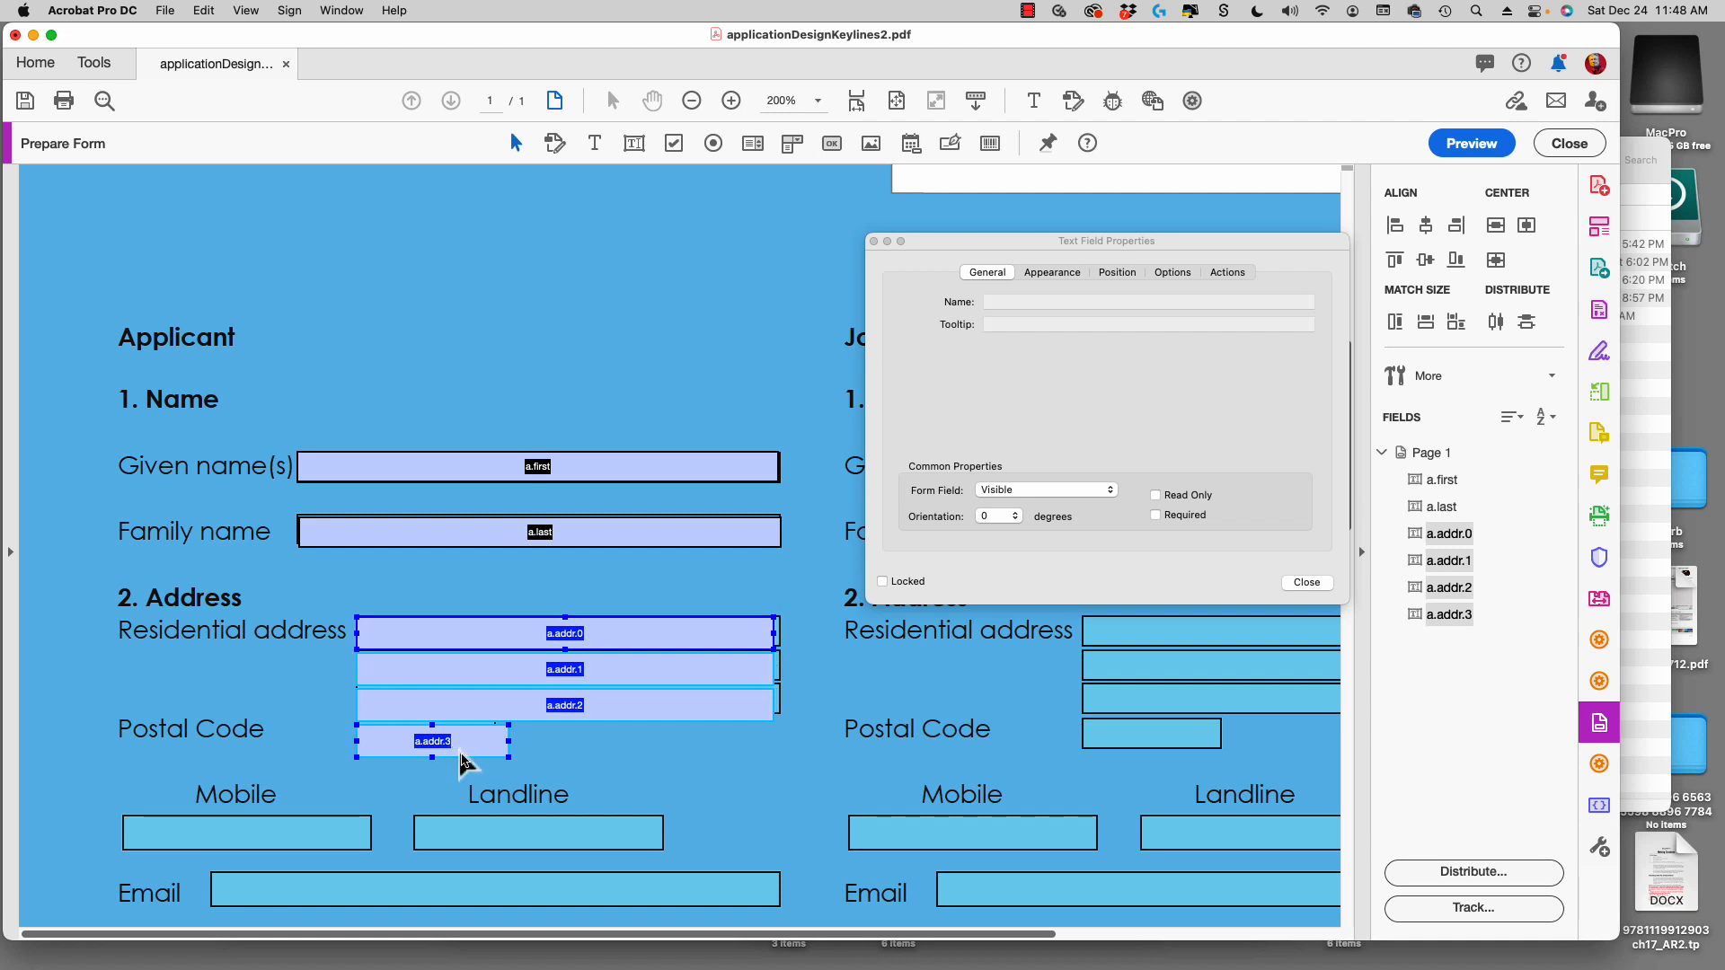
click(520, 739)
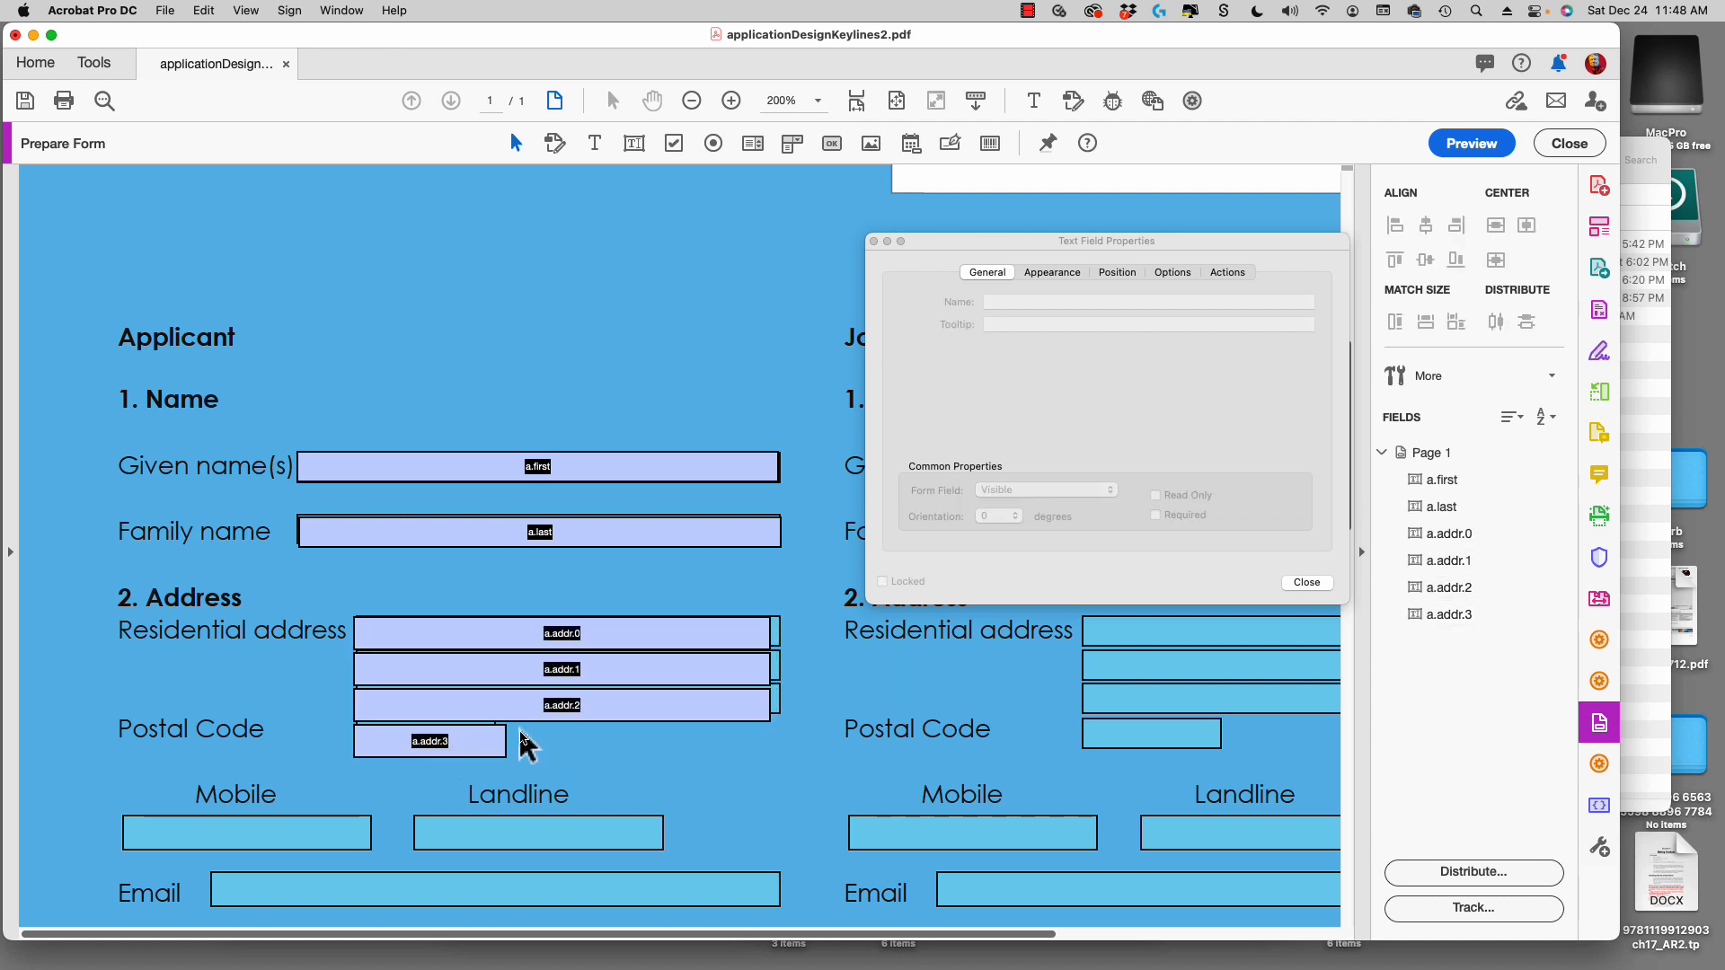
mouse_move(492, 735)
mouse_down()
mouse_move(473, 729)
mouse_move(499, 740)
mouse_up()
click(483, 744)
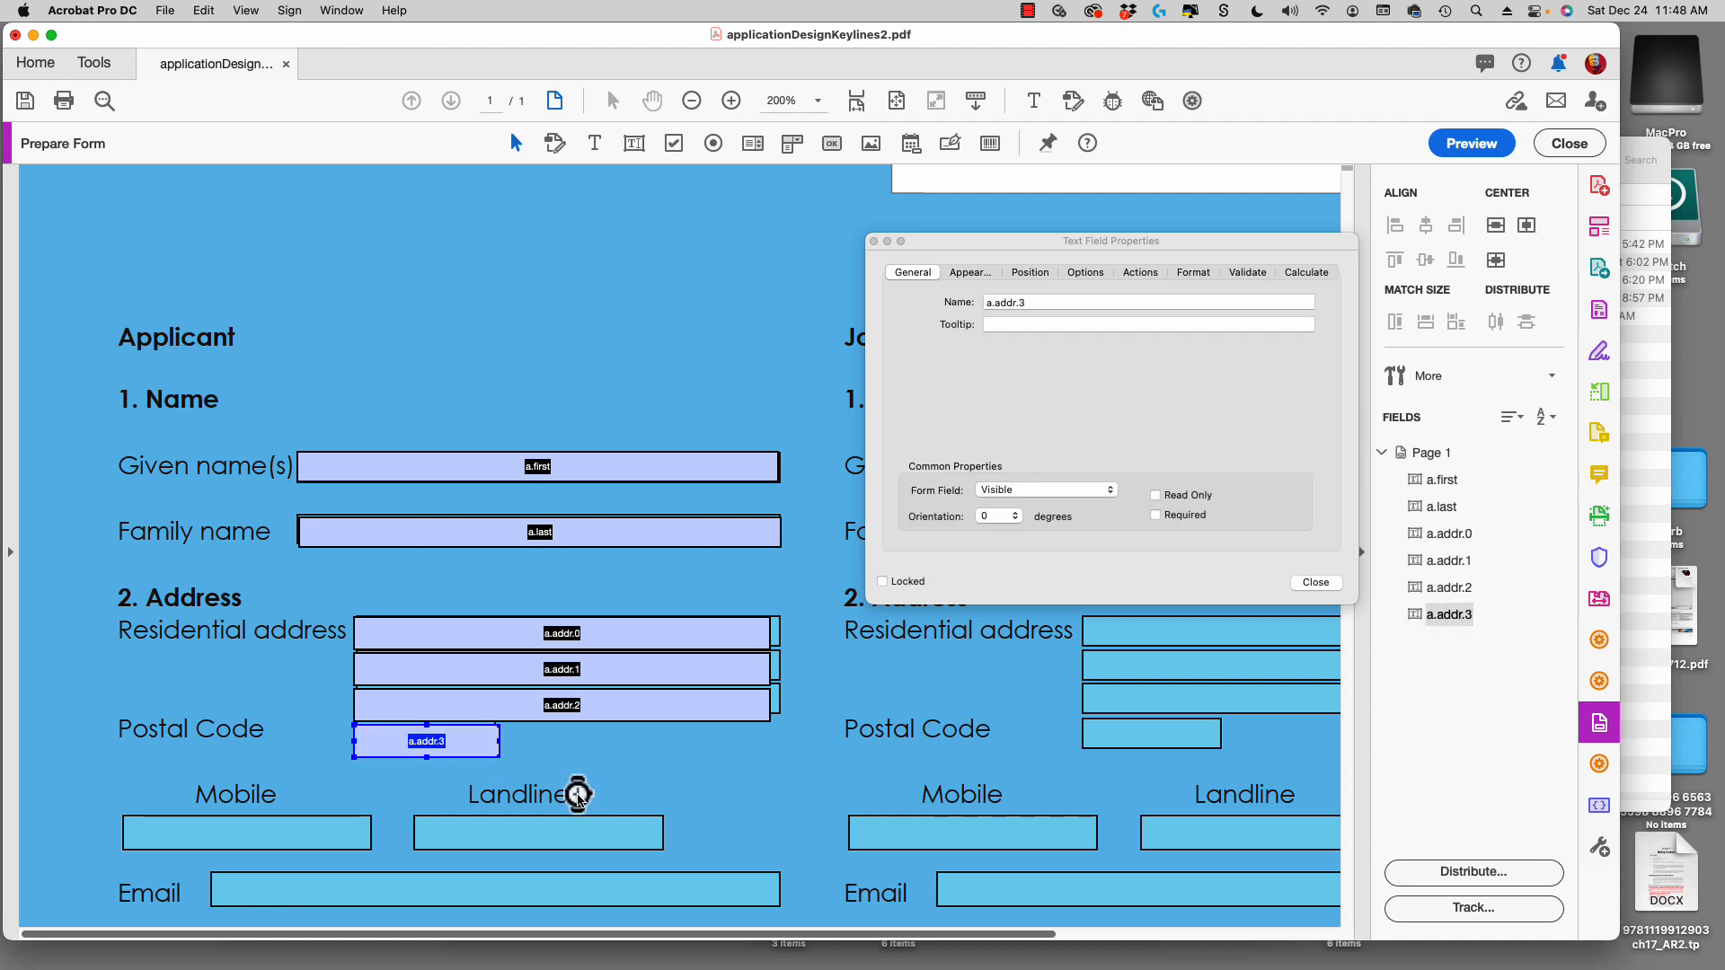
Widen the a.addr.0, a.addr.1 and a.addr.2 fields to the right edge of the Residential address boxes.
scroll(583, 772, down, 2)
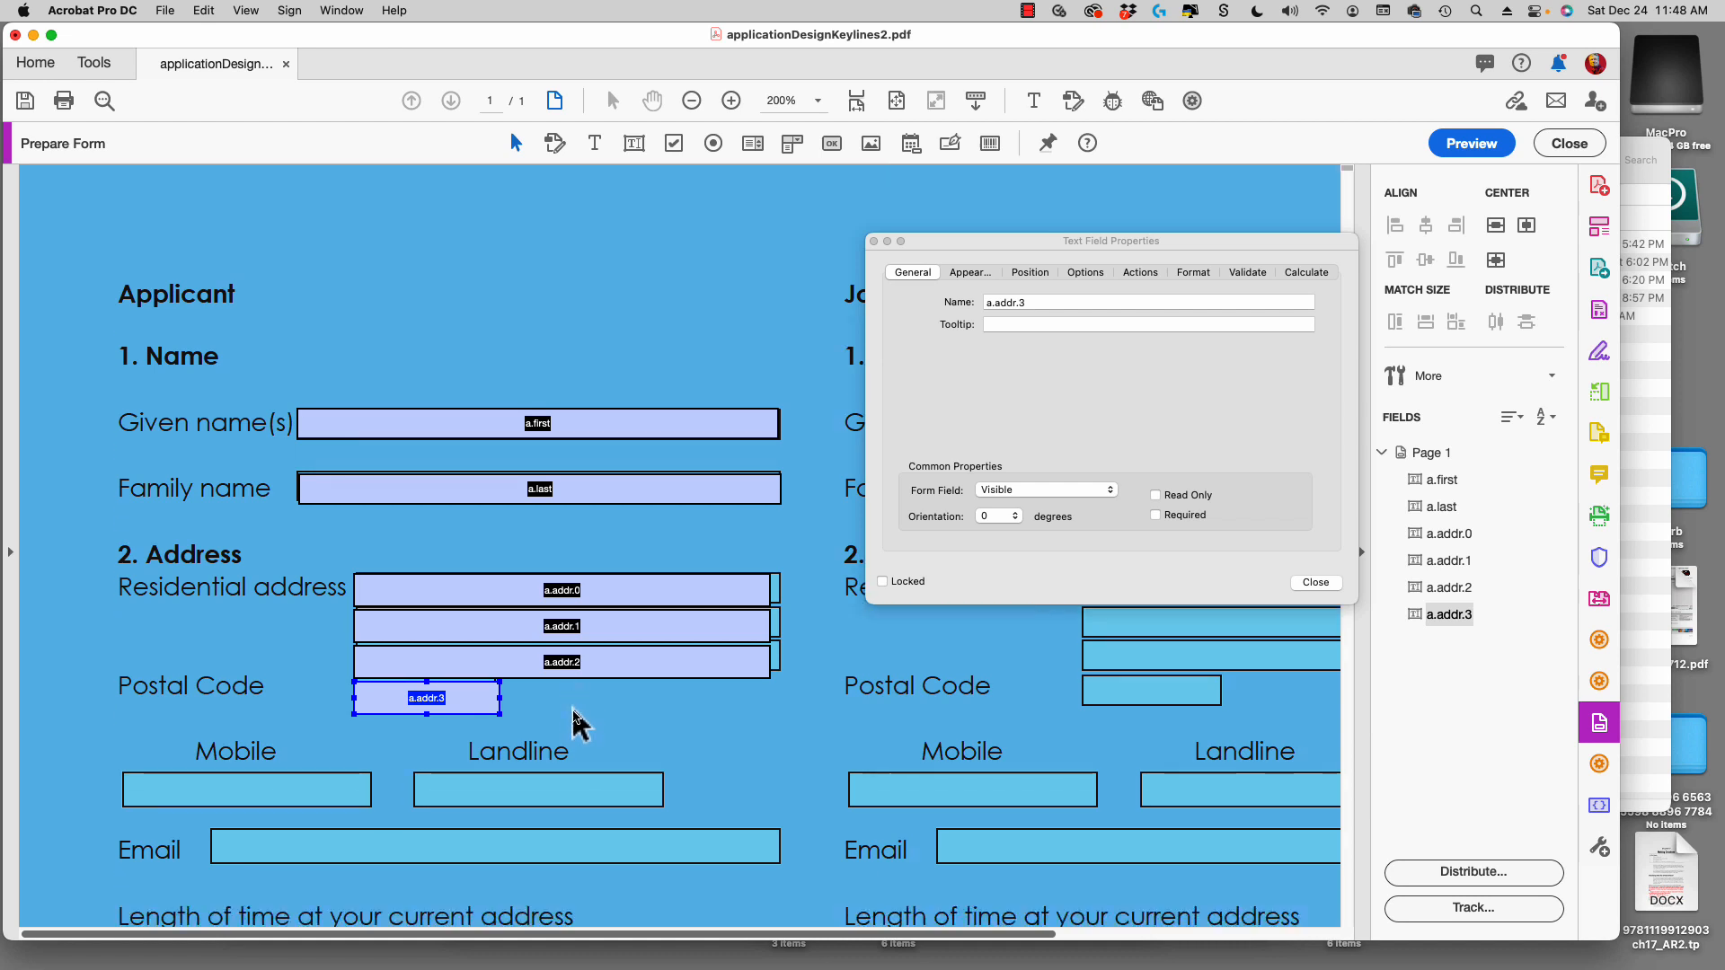
drag(791, 529, 760, 717)
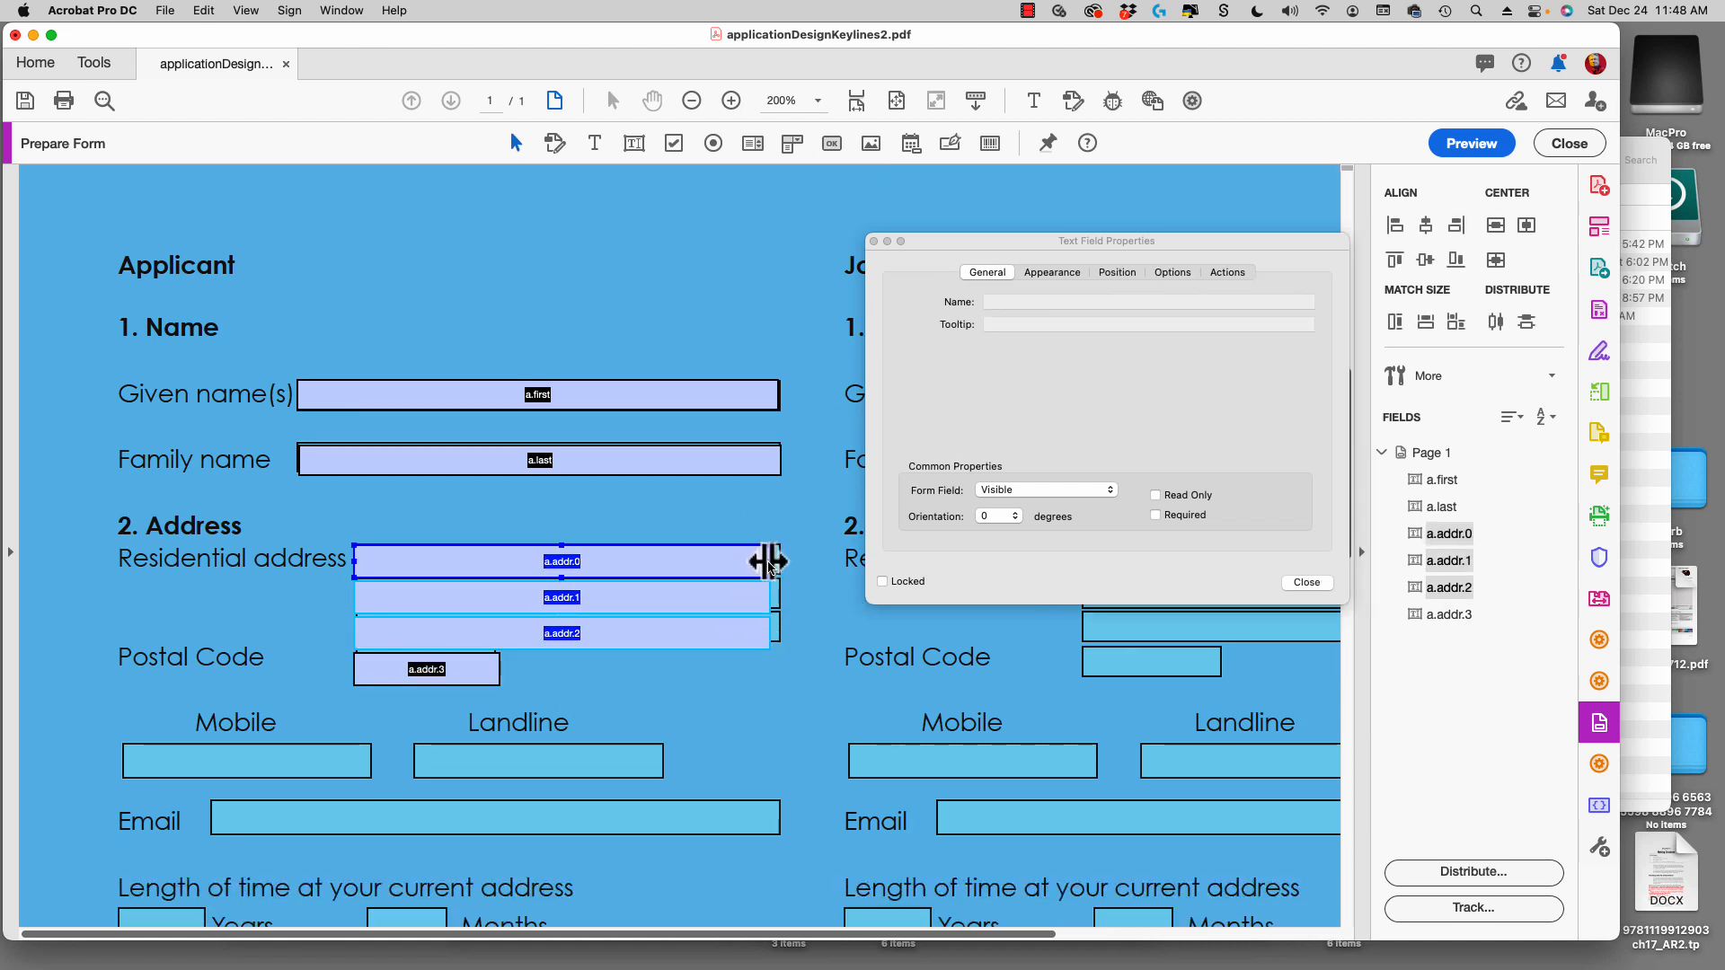
drag(774, 563, 780, 633)
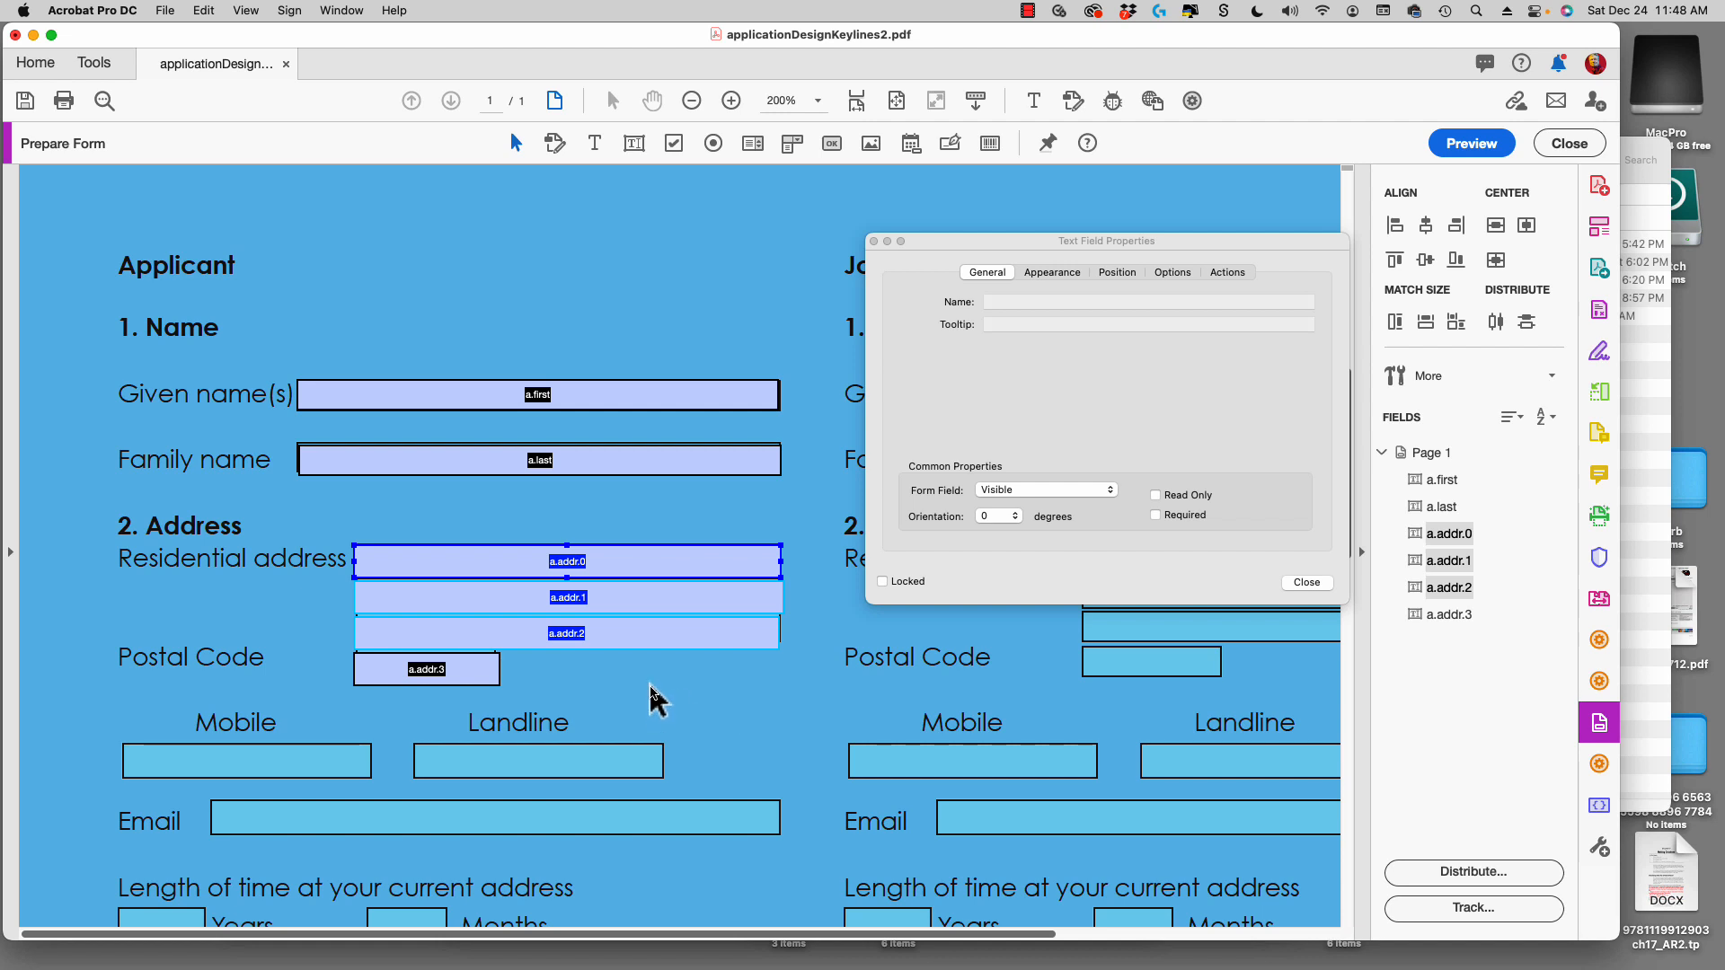
Duplicate the a.addr.3 field onto the applicant's Mobile box, widen it to fit, and rename it a.mobile.
scroll(691, 651, down, 2)
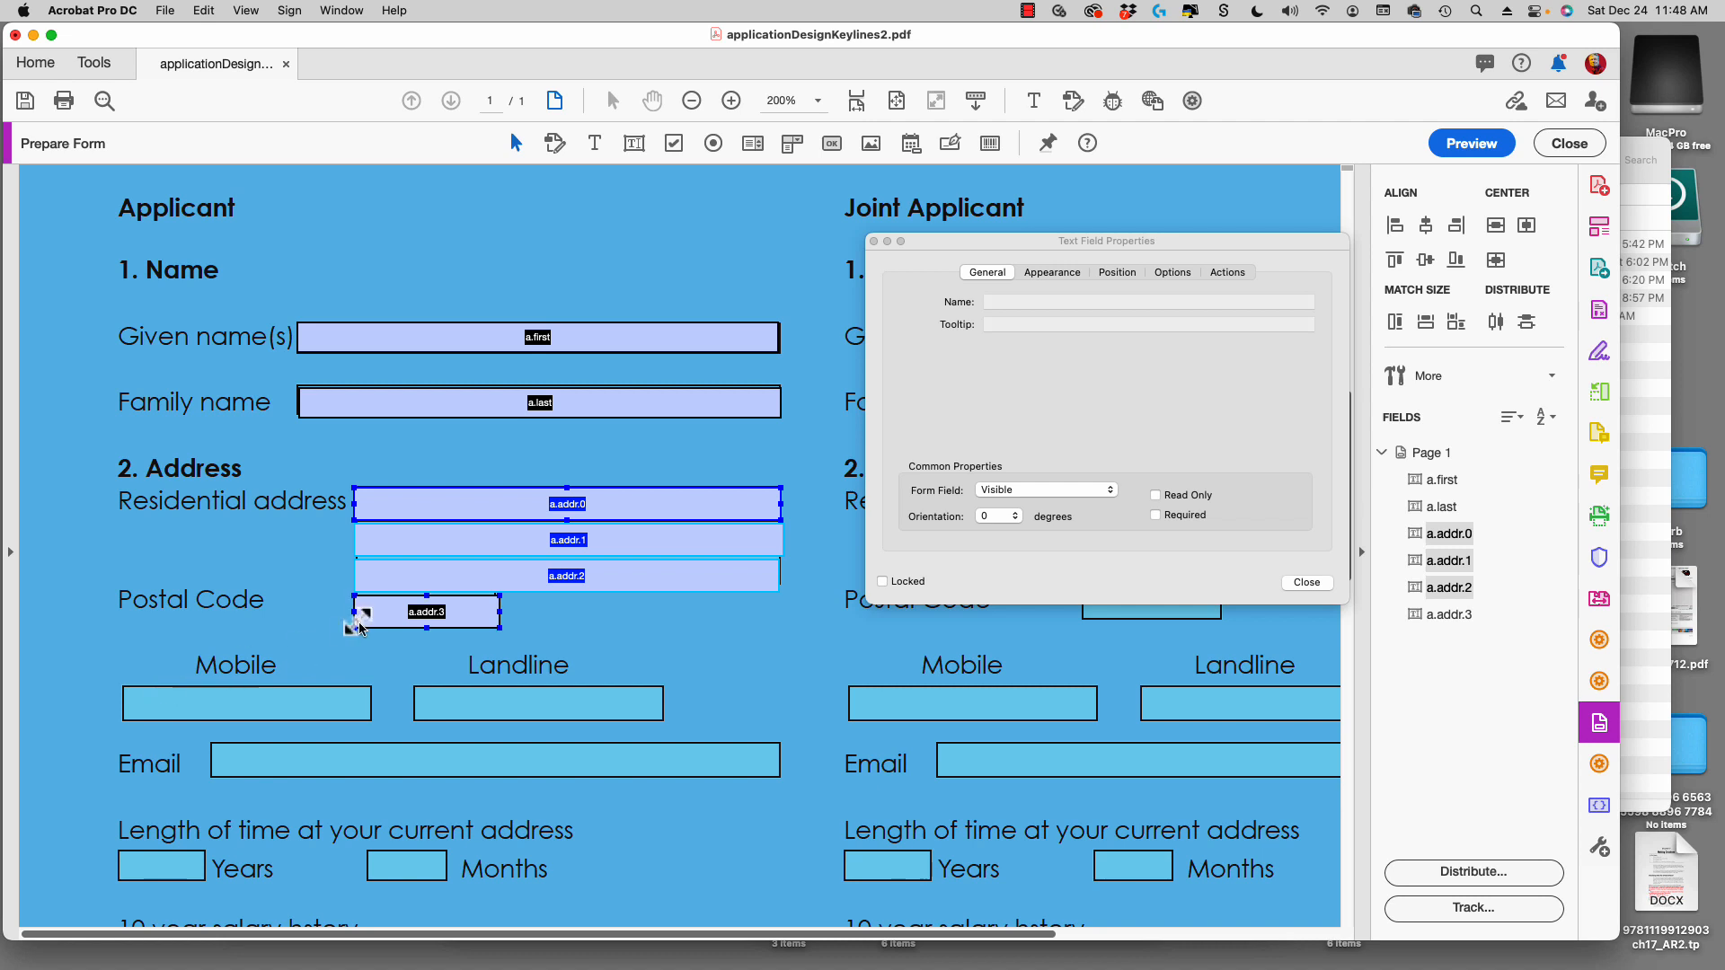
click(454, 618)
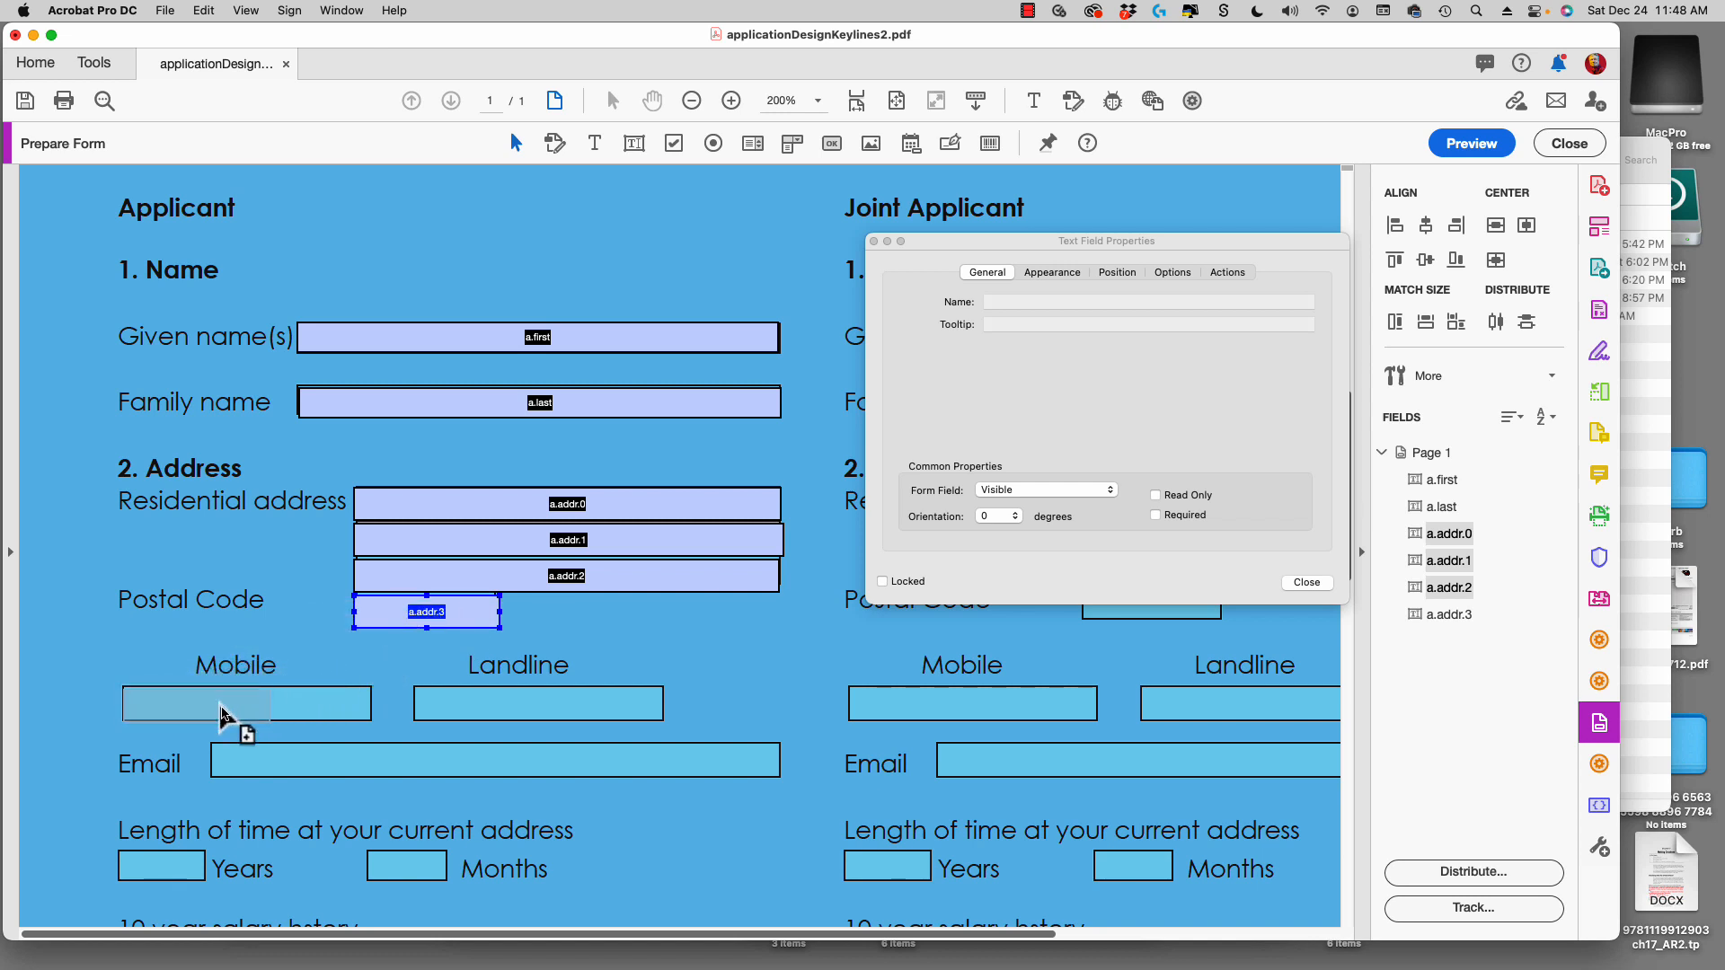
drag(222, 714, 374, 701)
click(1006, 302)
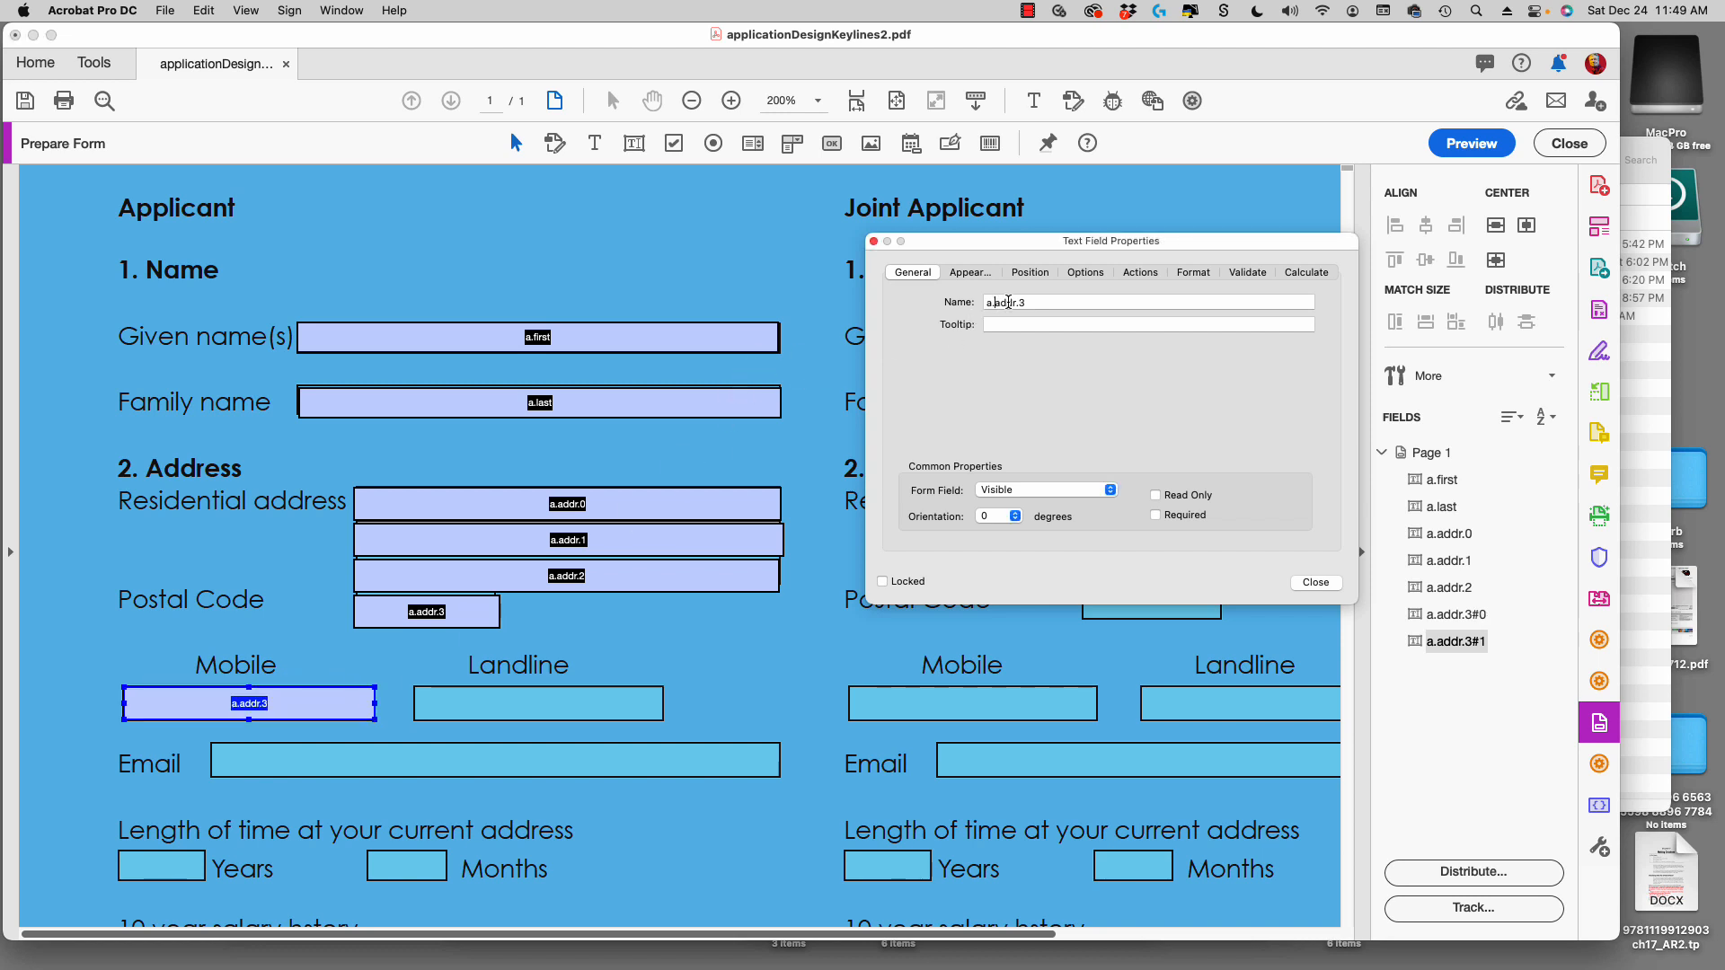
drag(1030, 303, 994, 306)
text(mobile)
key(Return)
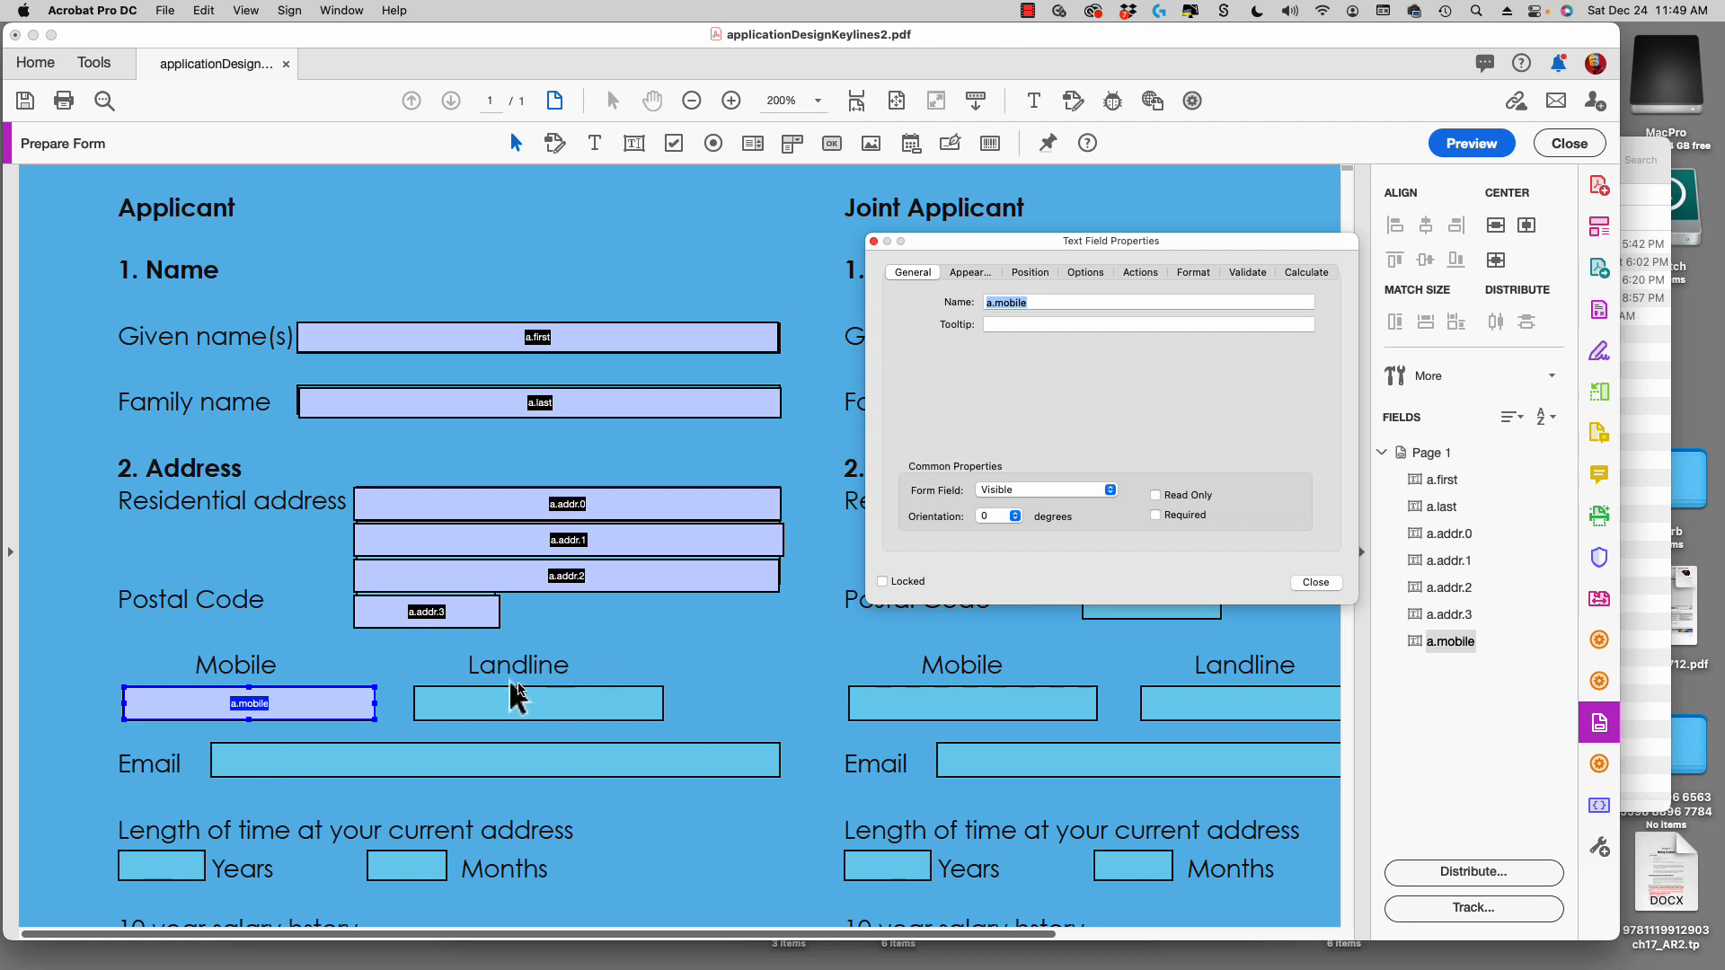
Duplicate the a.mobile field onto the applicant's Landline box and rename the copy a.landline.
click(322, 714)
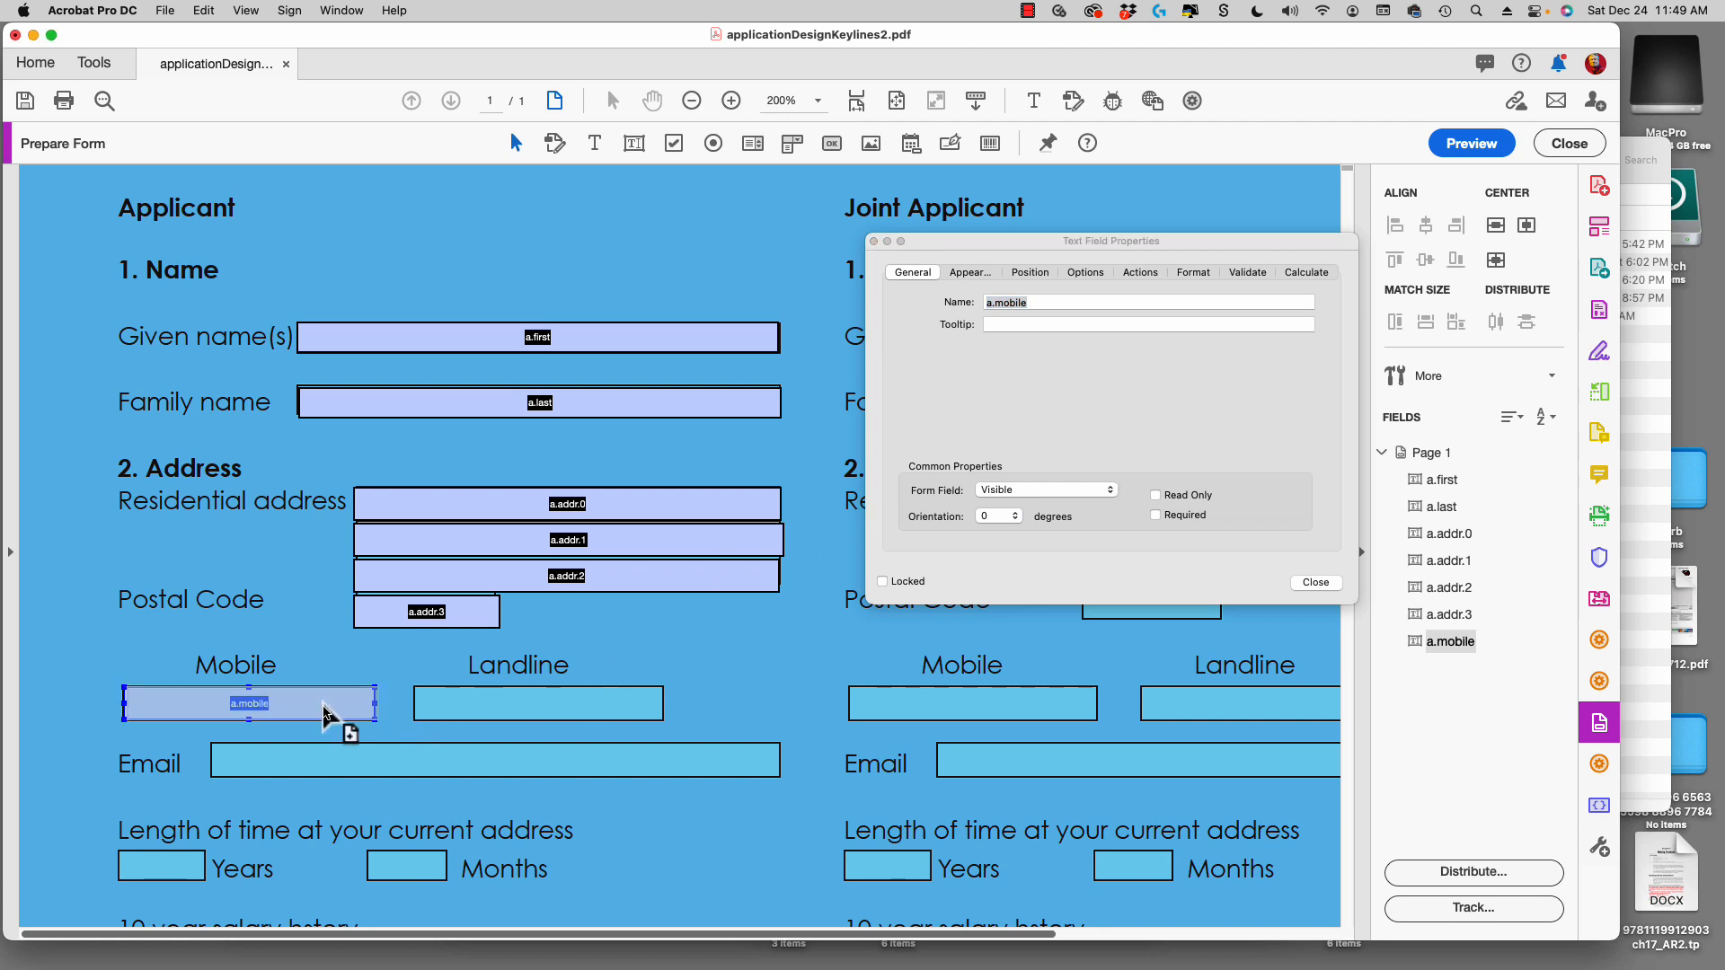
drag(325, 716, 615, 717)
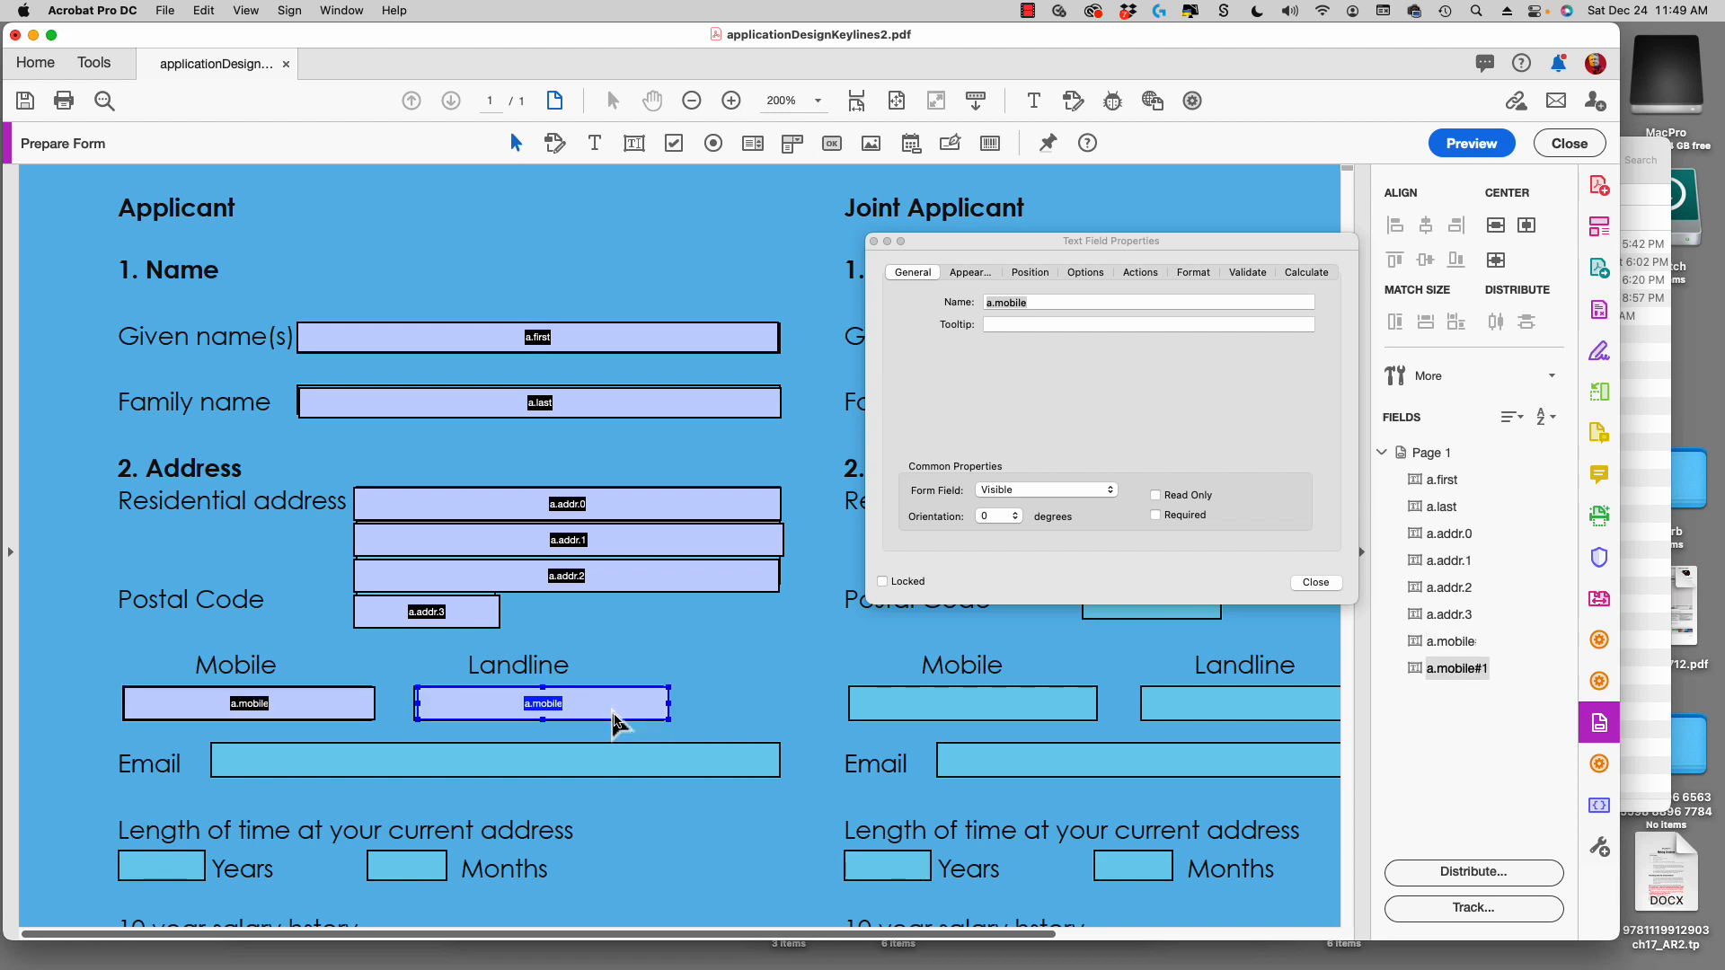
click(1039, 301)
click(1038, 300)
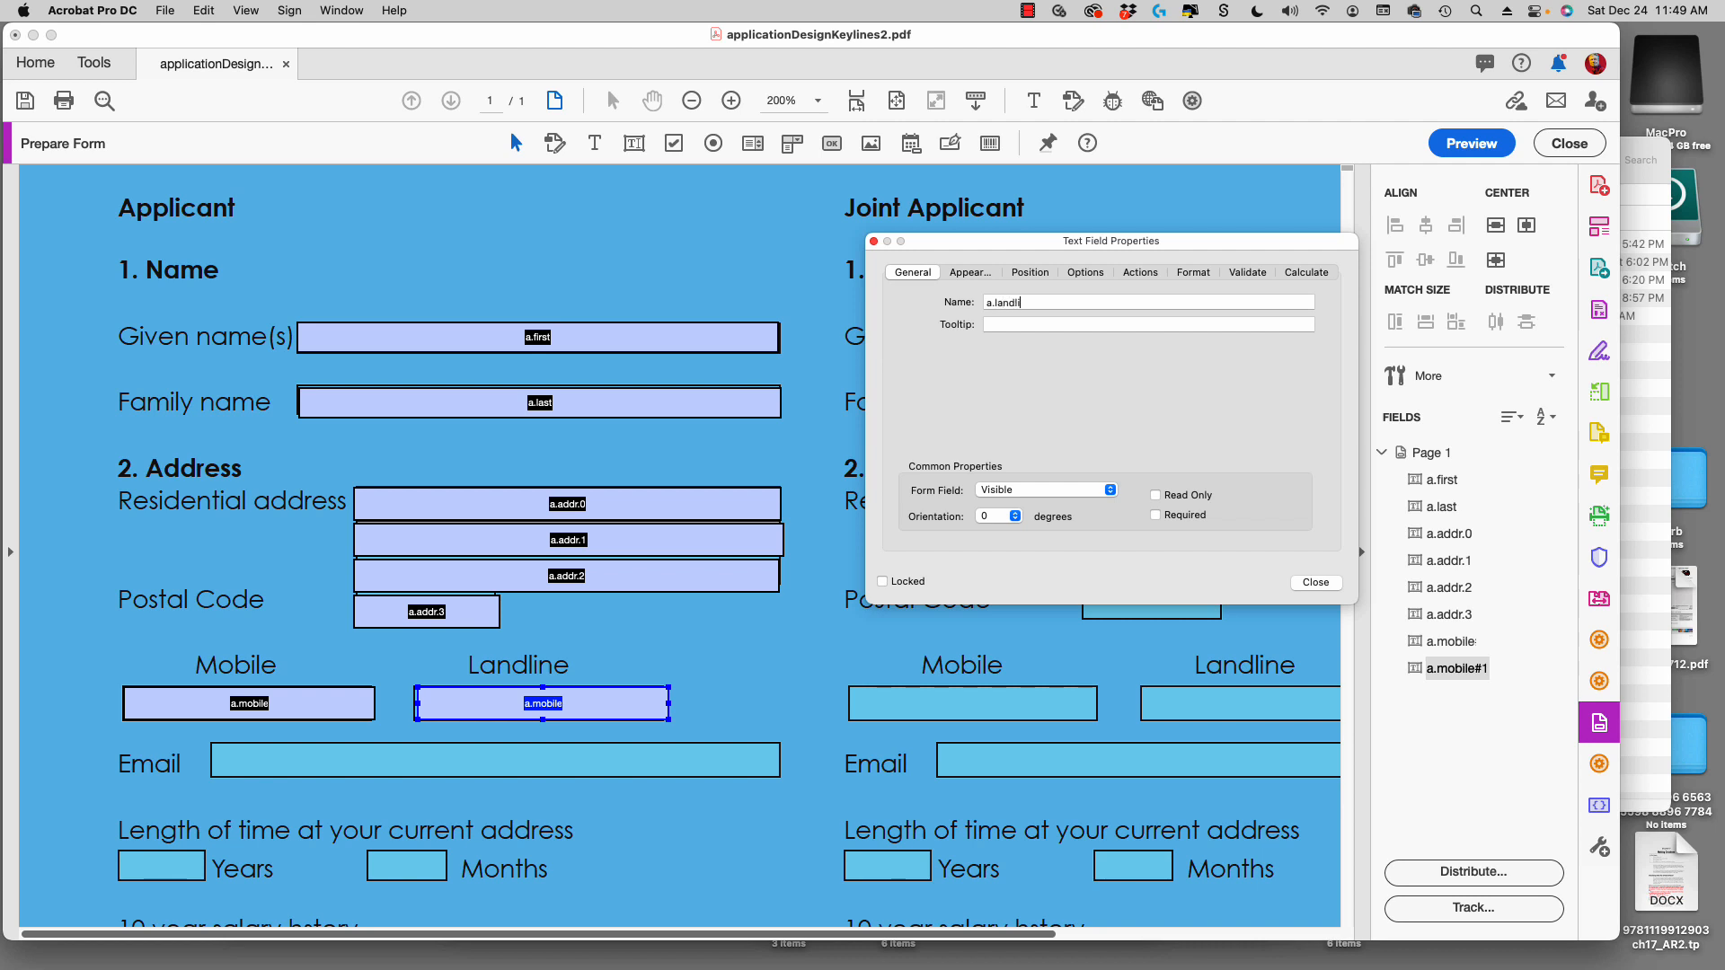
key(Return)
Duplicate the a.landline field onto the applicant's Email box, widen it to fit, and rename it a.email.
drag(577, 719, 779, 760)
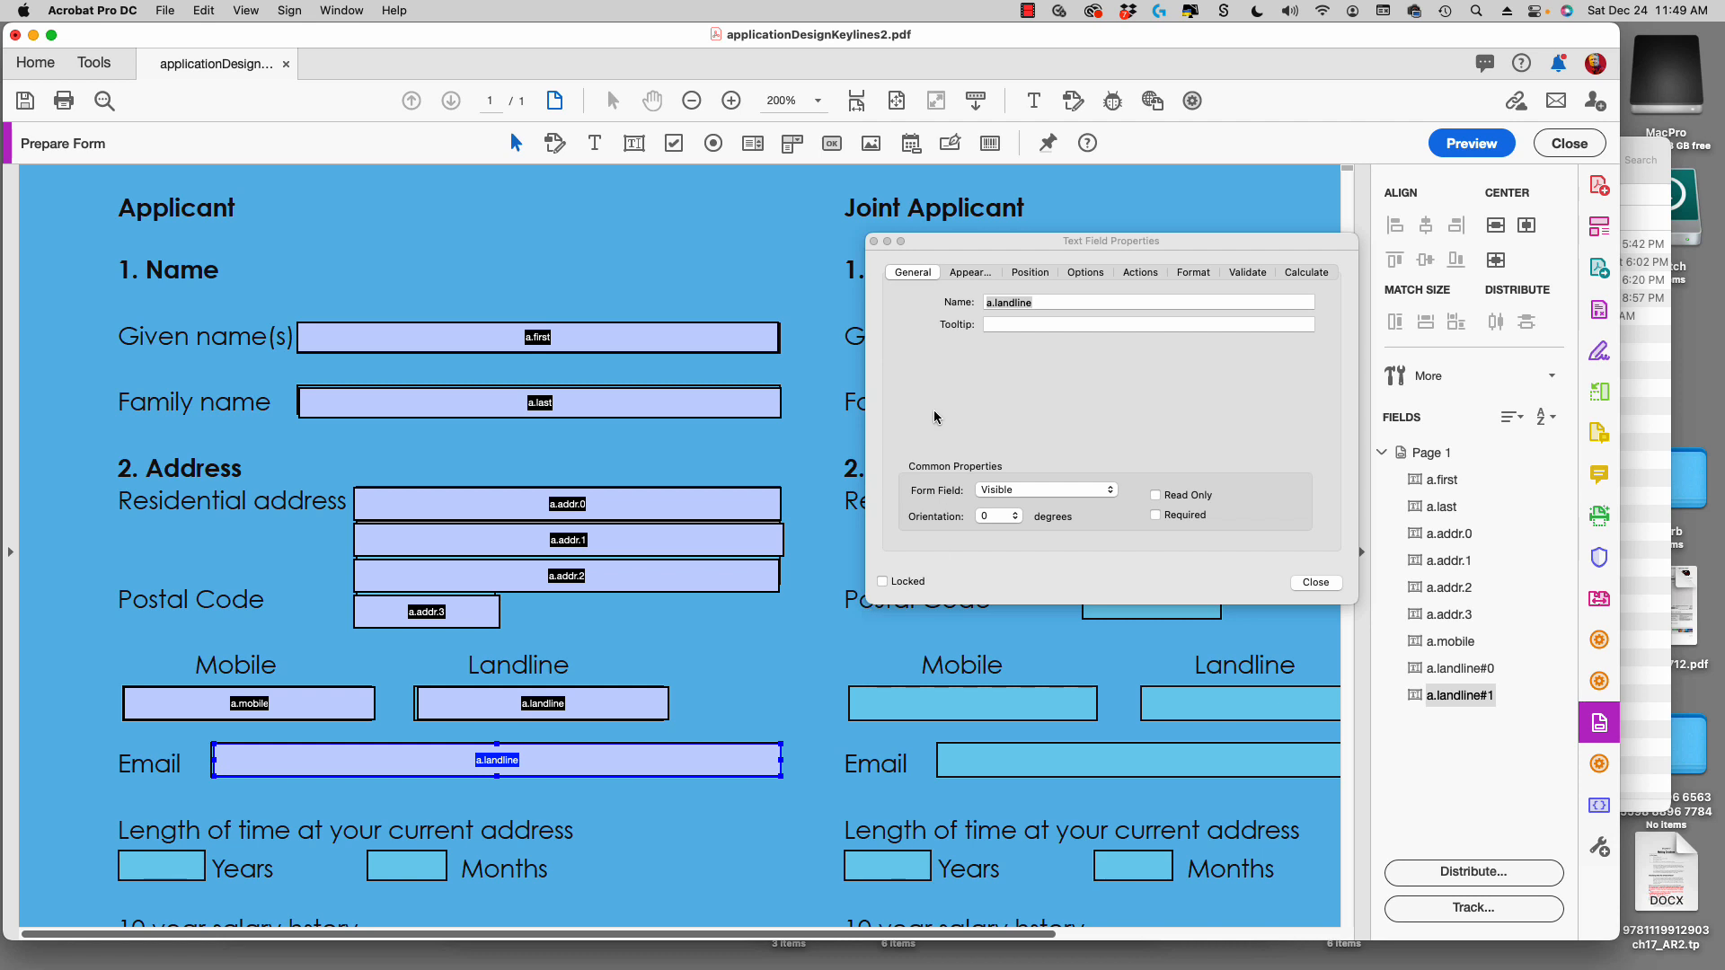
click(1043, 303)
click(1035, 298)
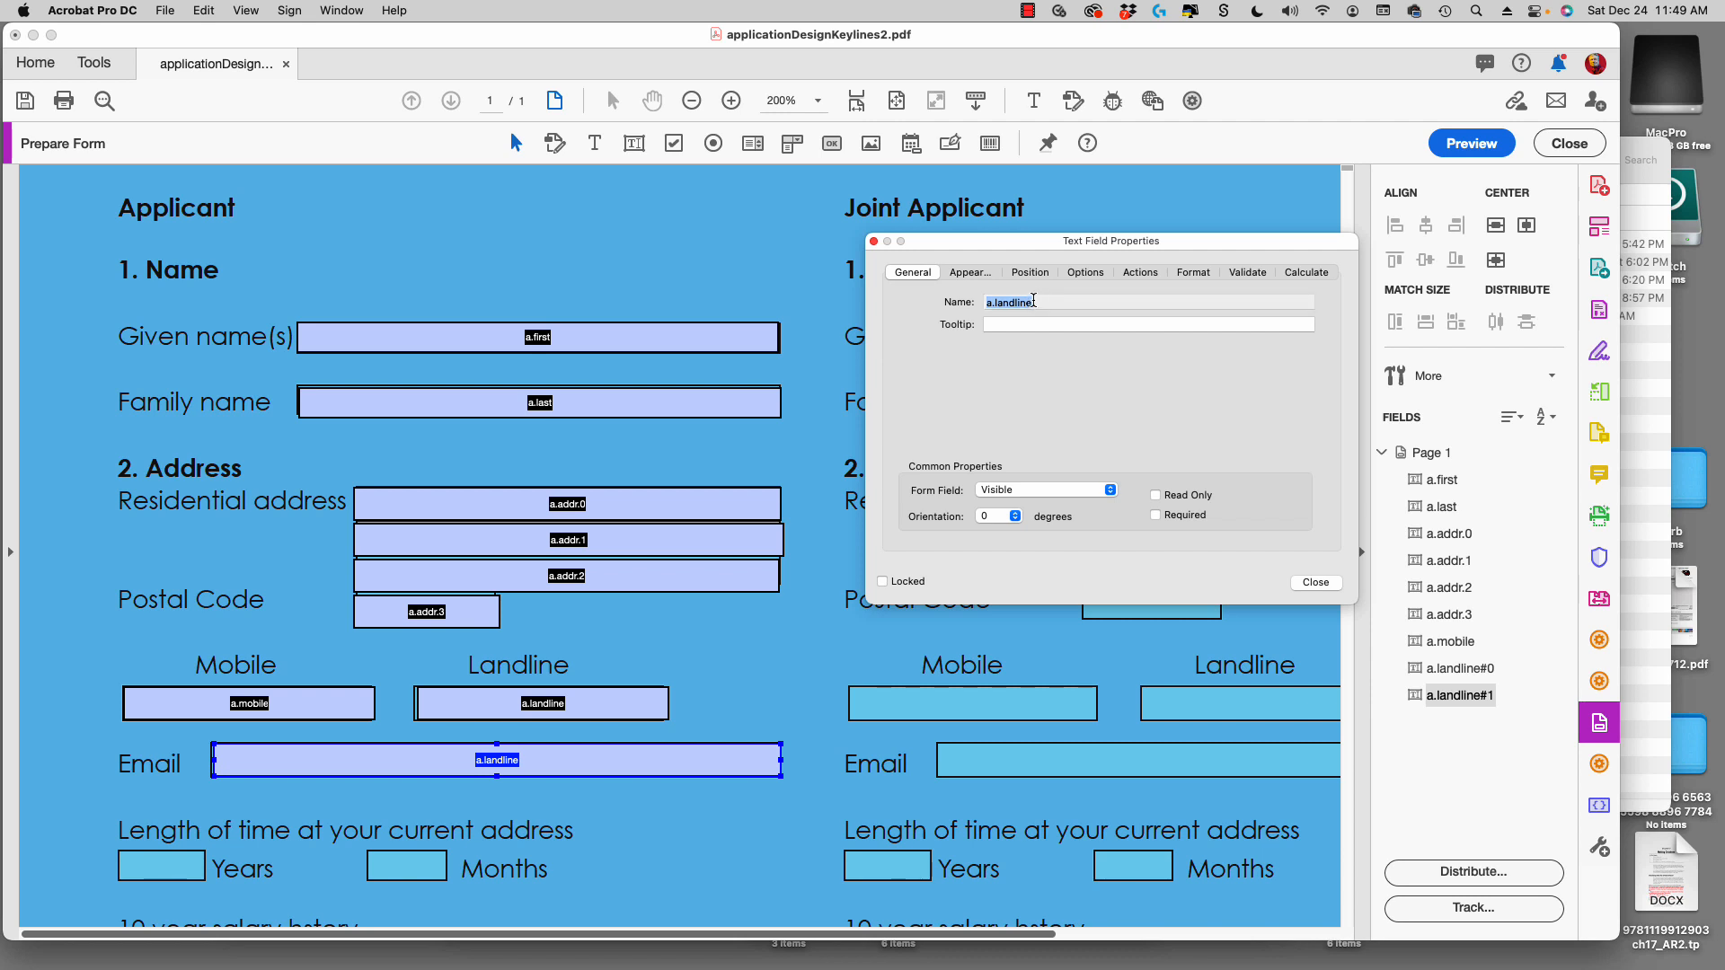
click(1034, 302)
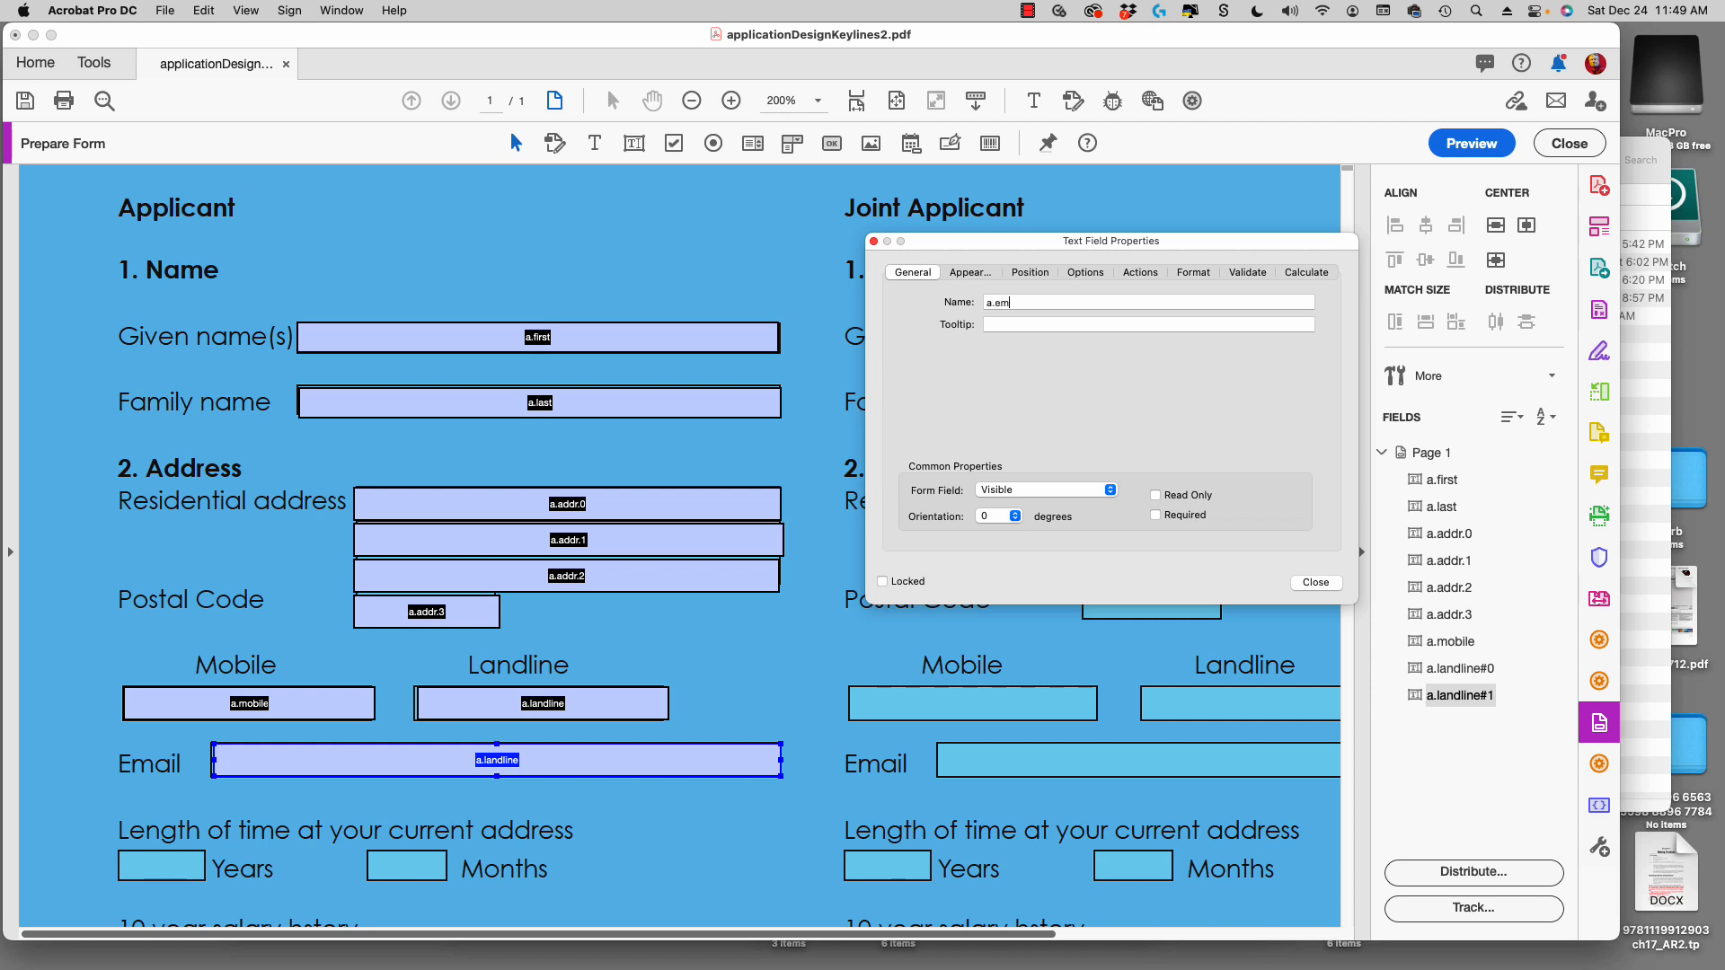
key(Return)
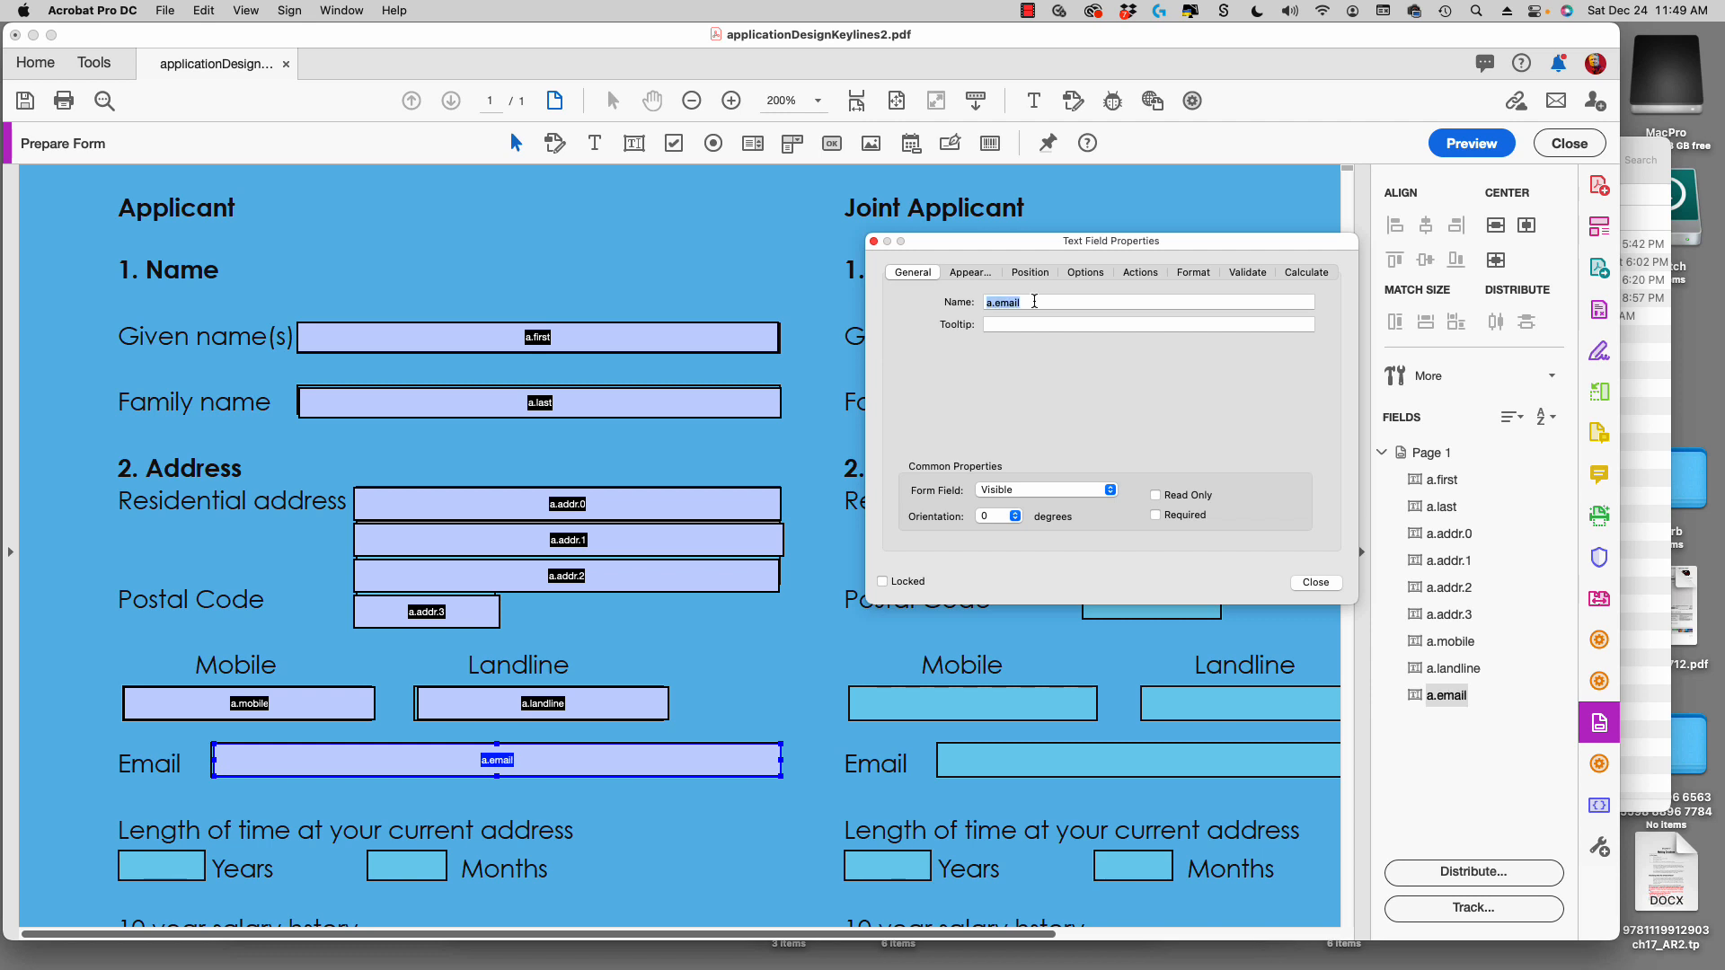
Duplicate the a.email field onto the applicant's Years box, narrow it to fit, and rename it a.years.
drag(370, 771, 272, 879)
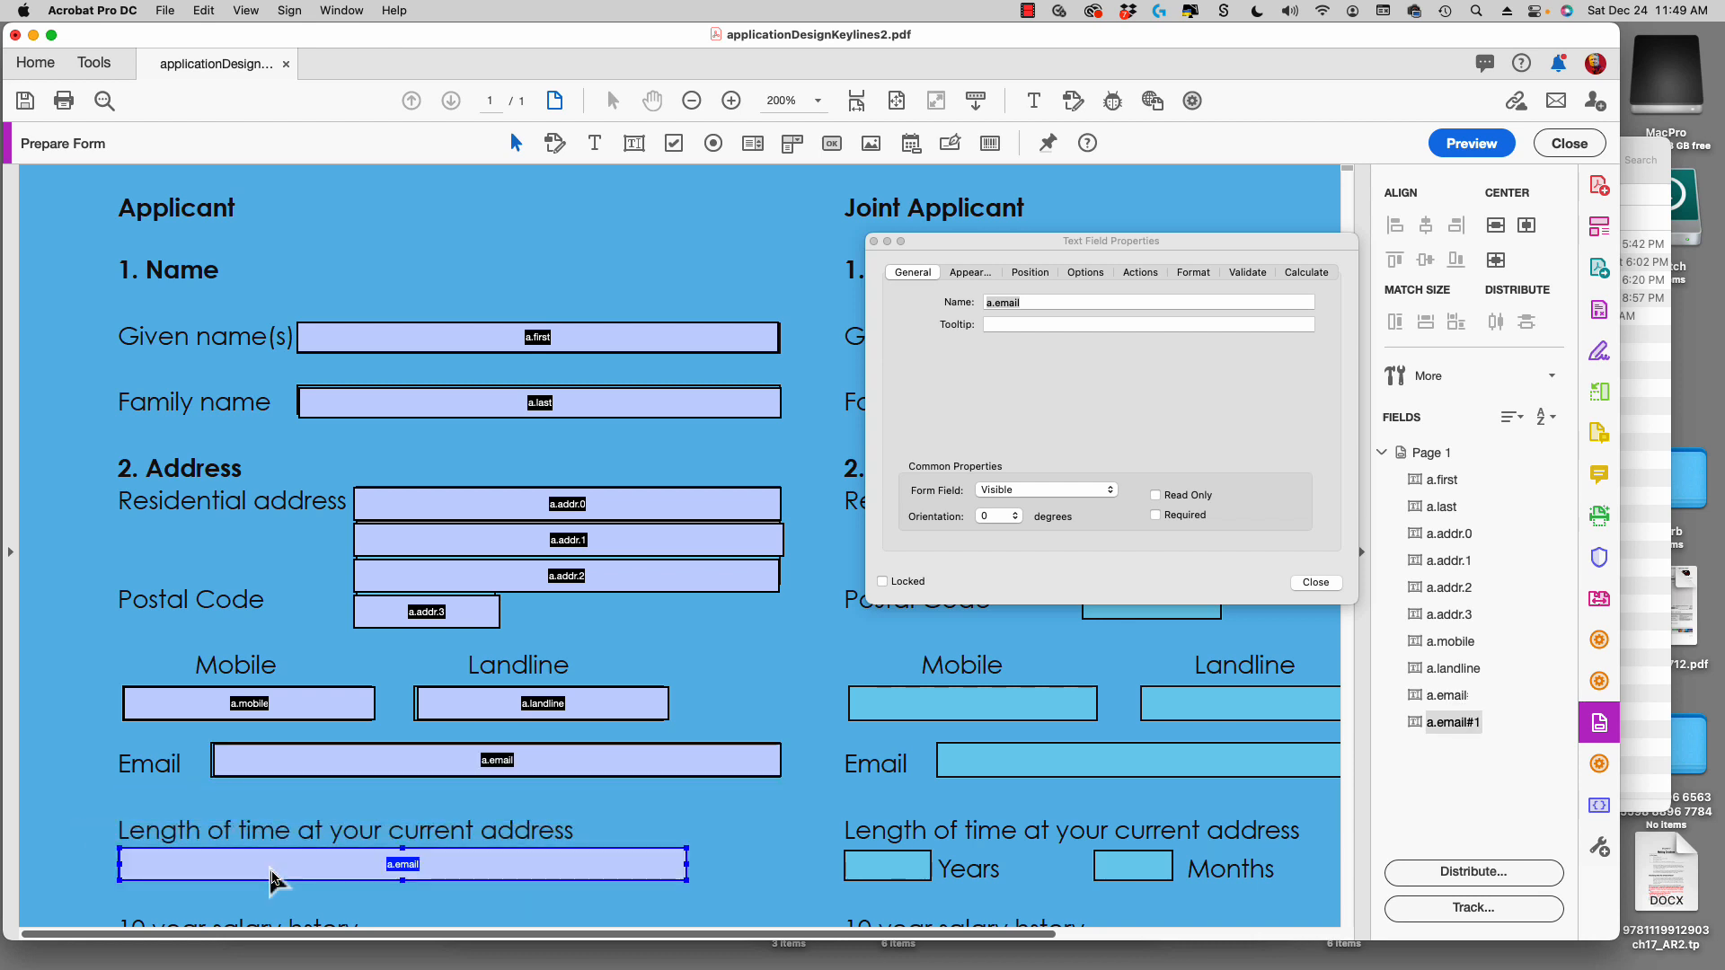
drag(685, 865, 206, 868)
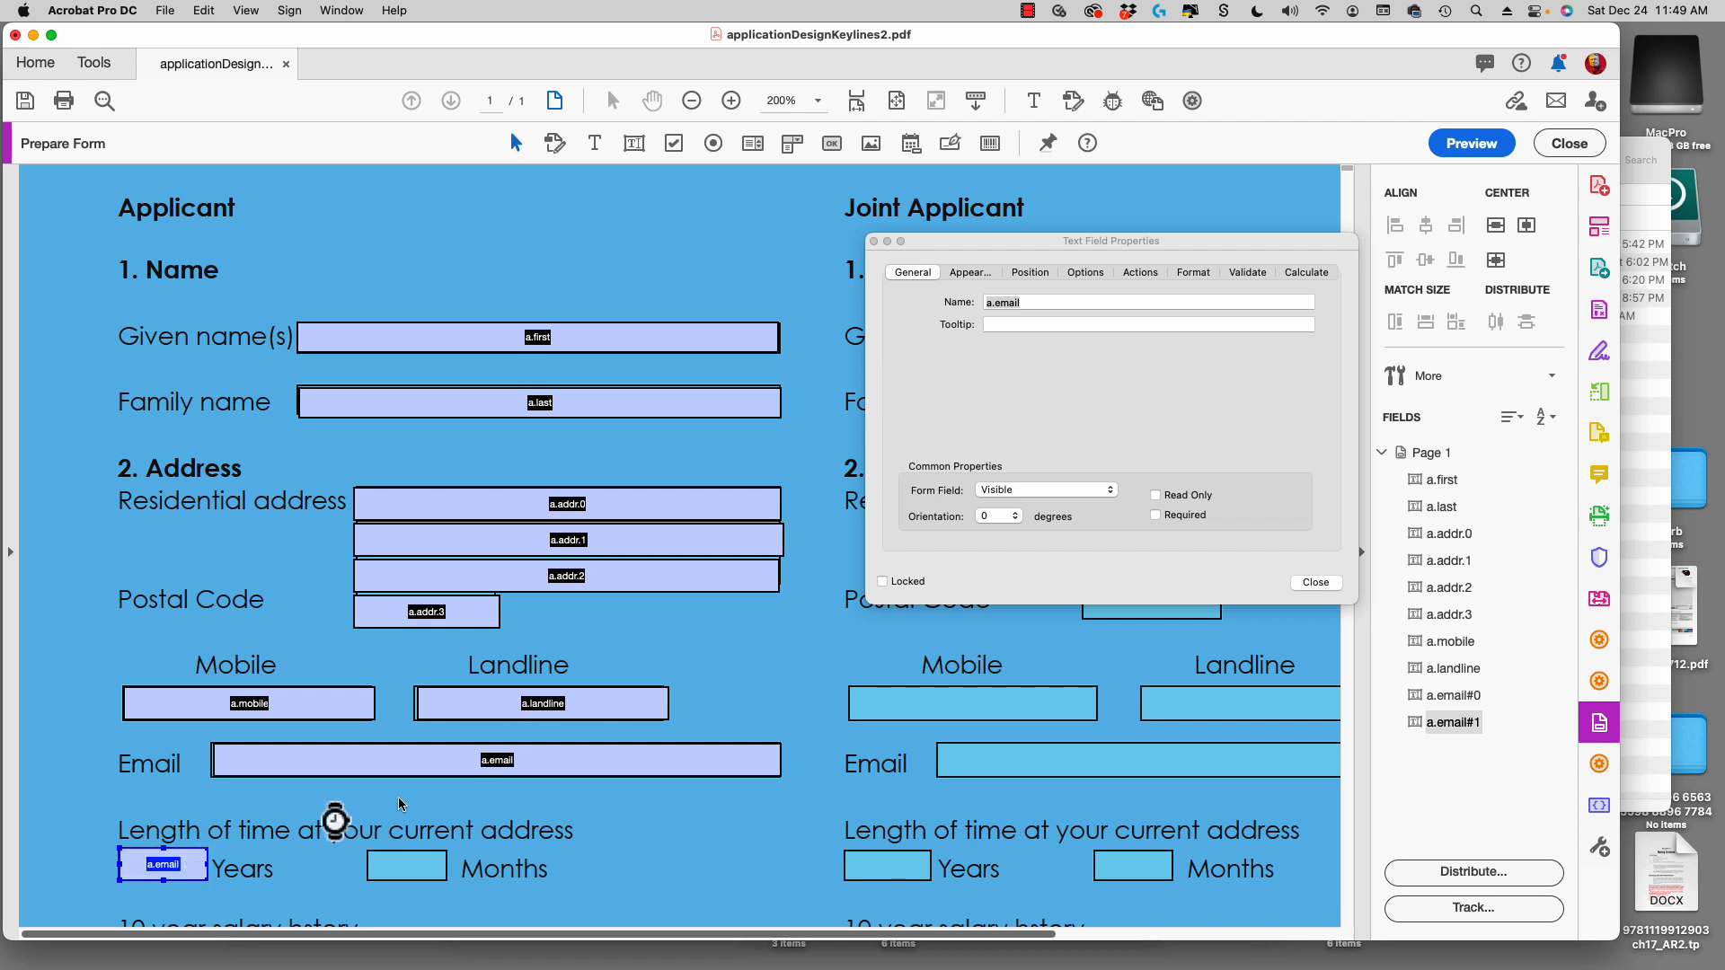
click(1024, 302)
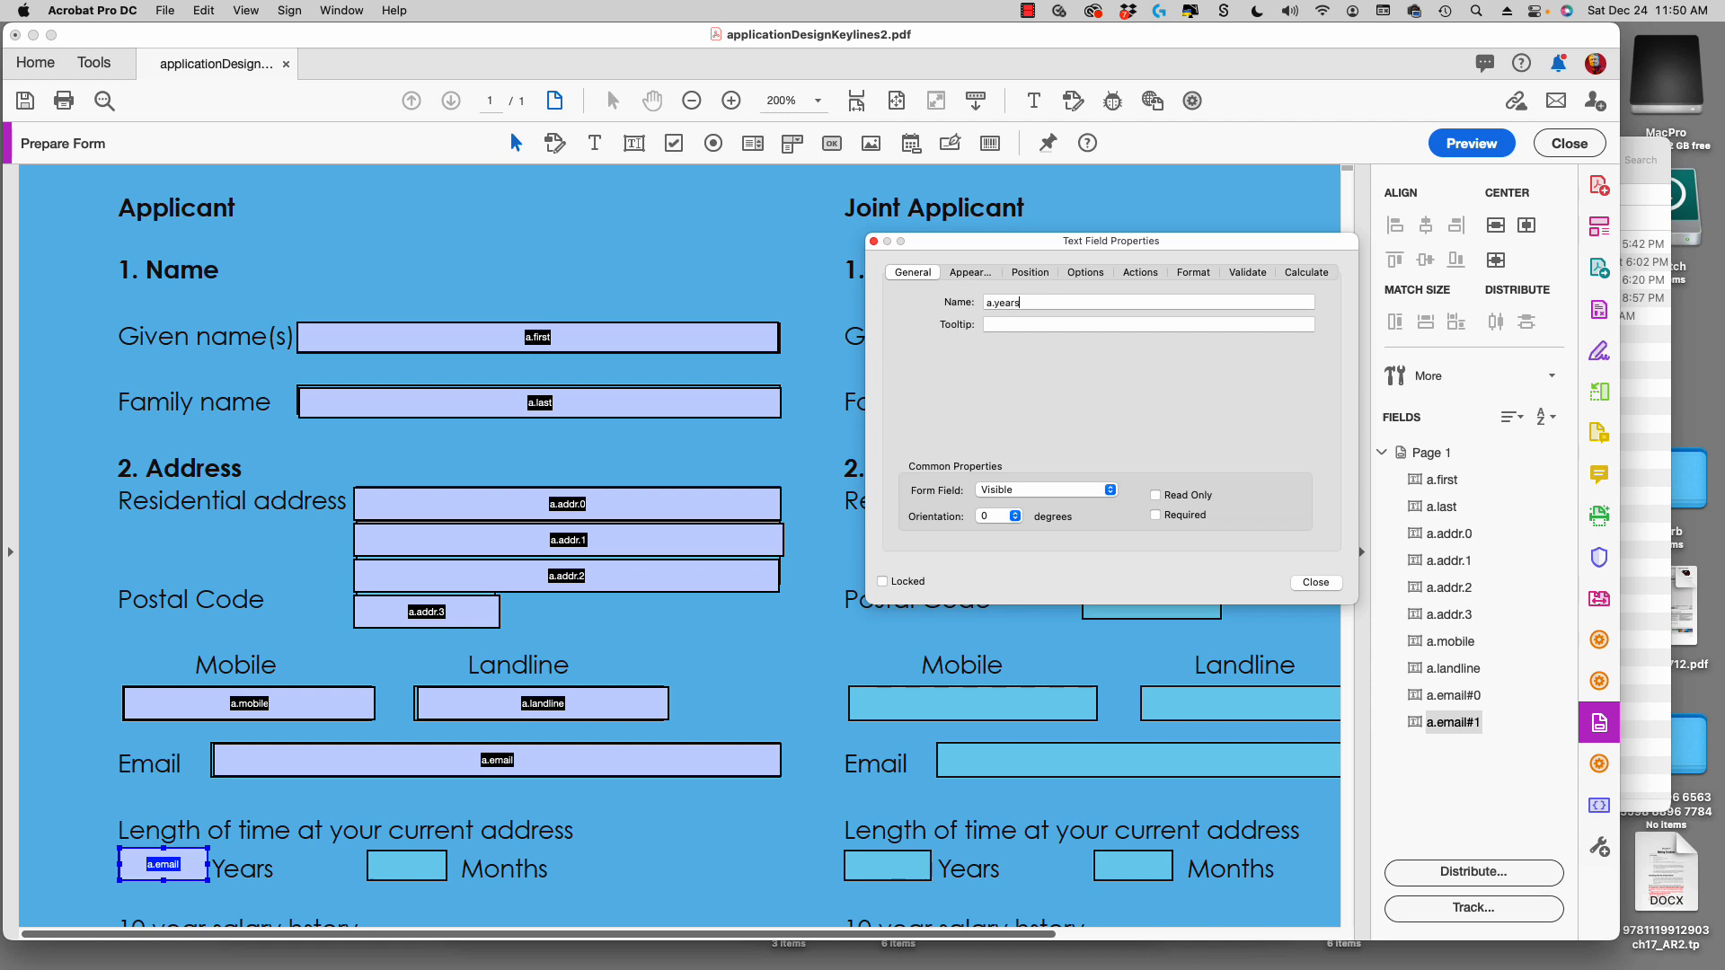
text(years)
key(Return)
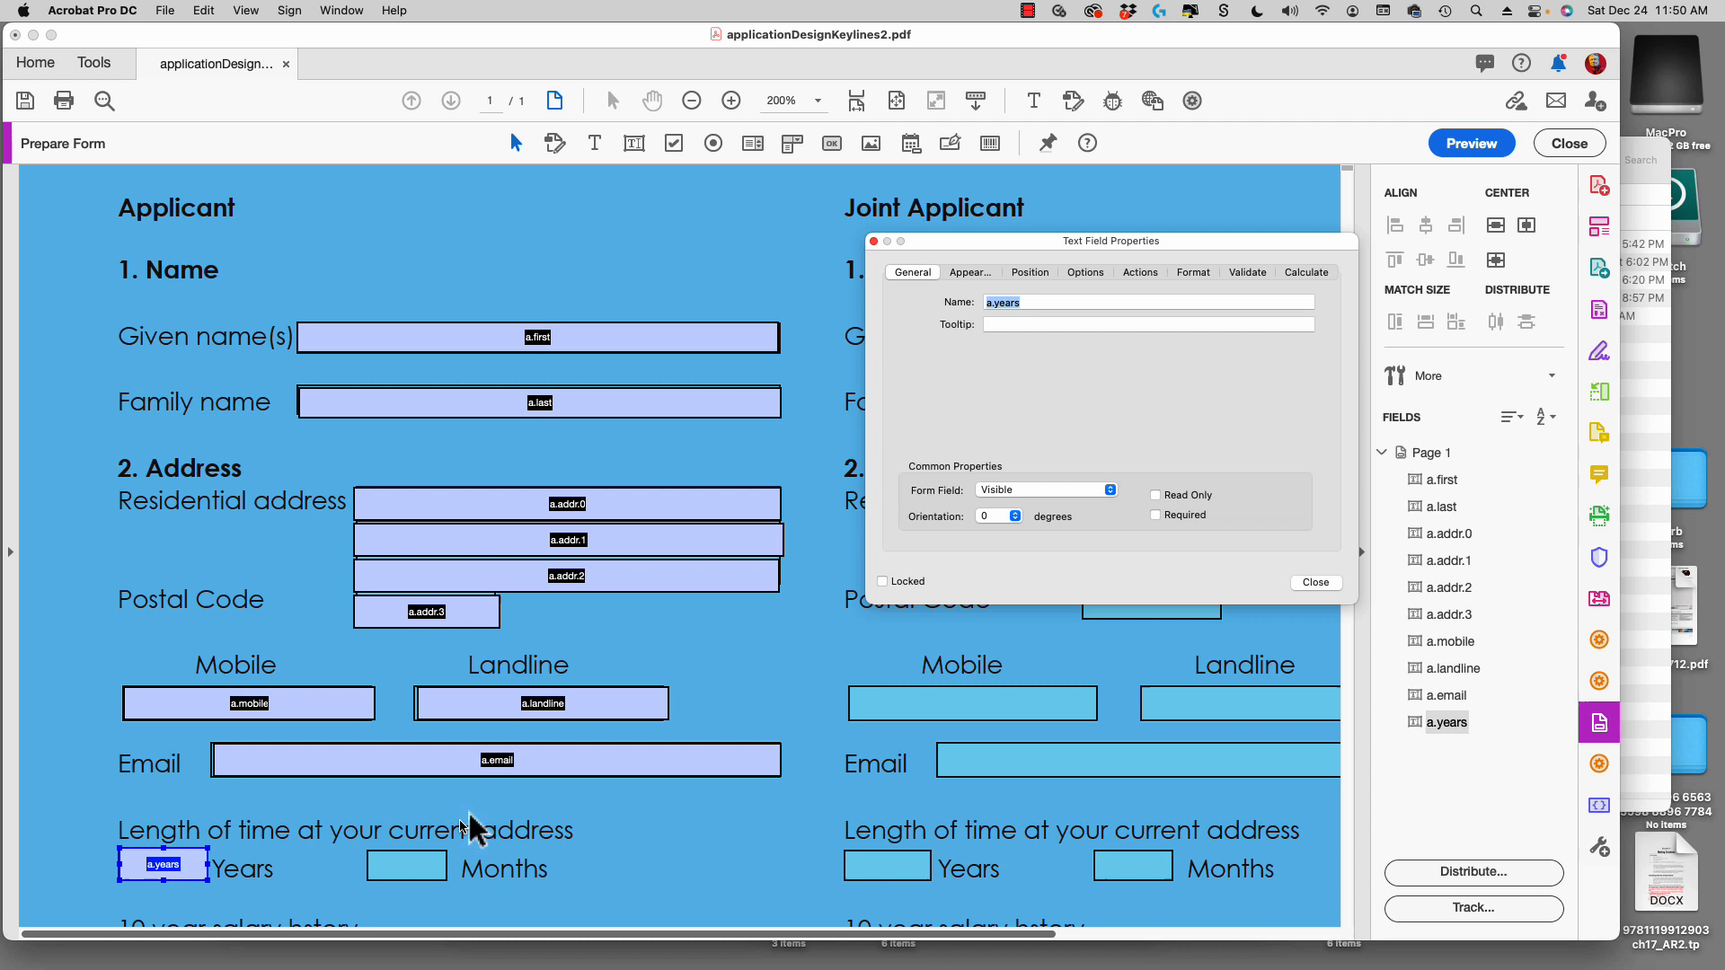
Duplicate the a.years field onto the applicant's Months box, nudge it into place, and rename it a.months.
click(169, 868)
drag(173, 872, 405, 873)
key(Right)
key(Right)
key(Right)
key(Right)
key(Right)
key(Right)
key(Right)
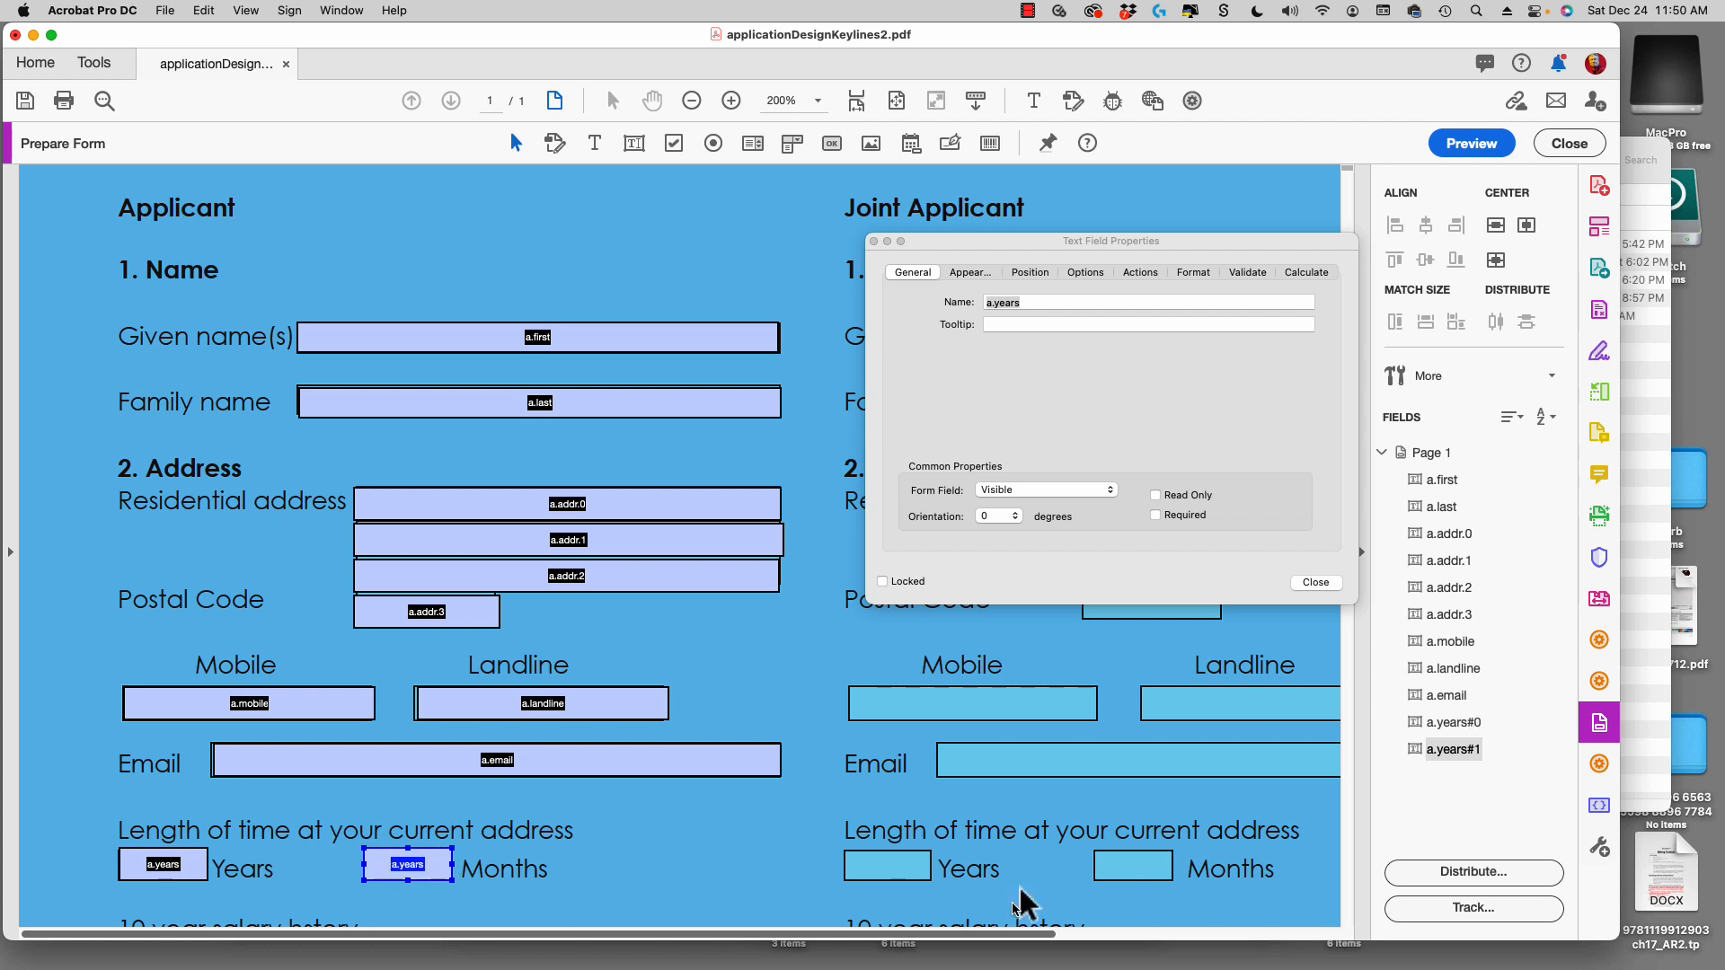
click(1039, 303)
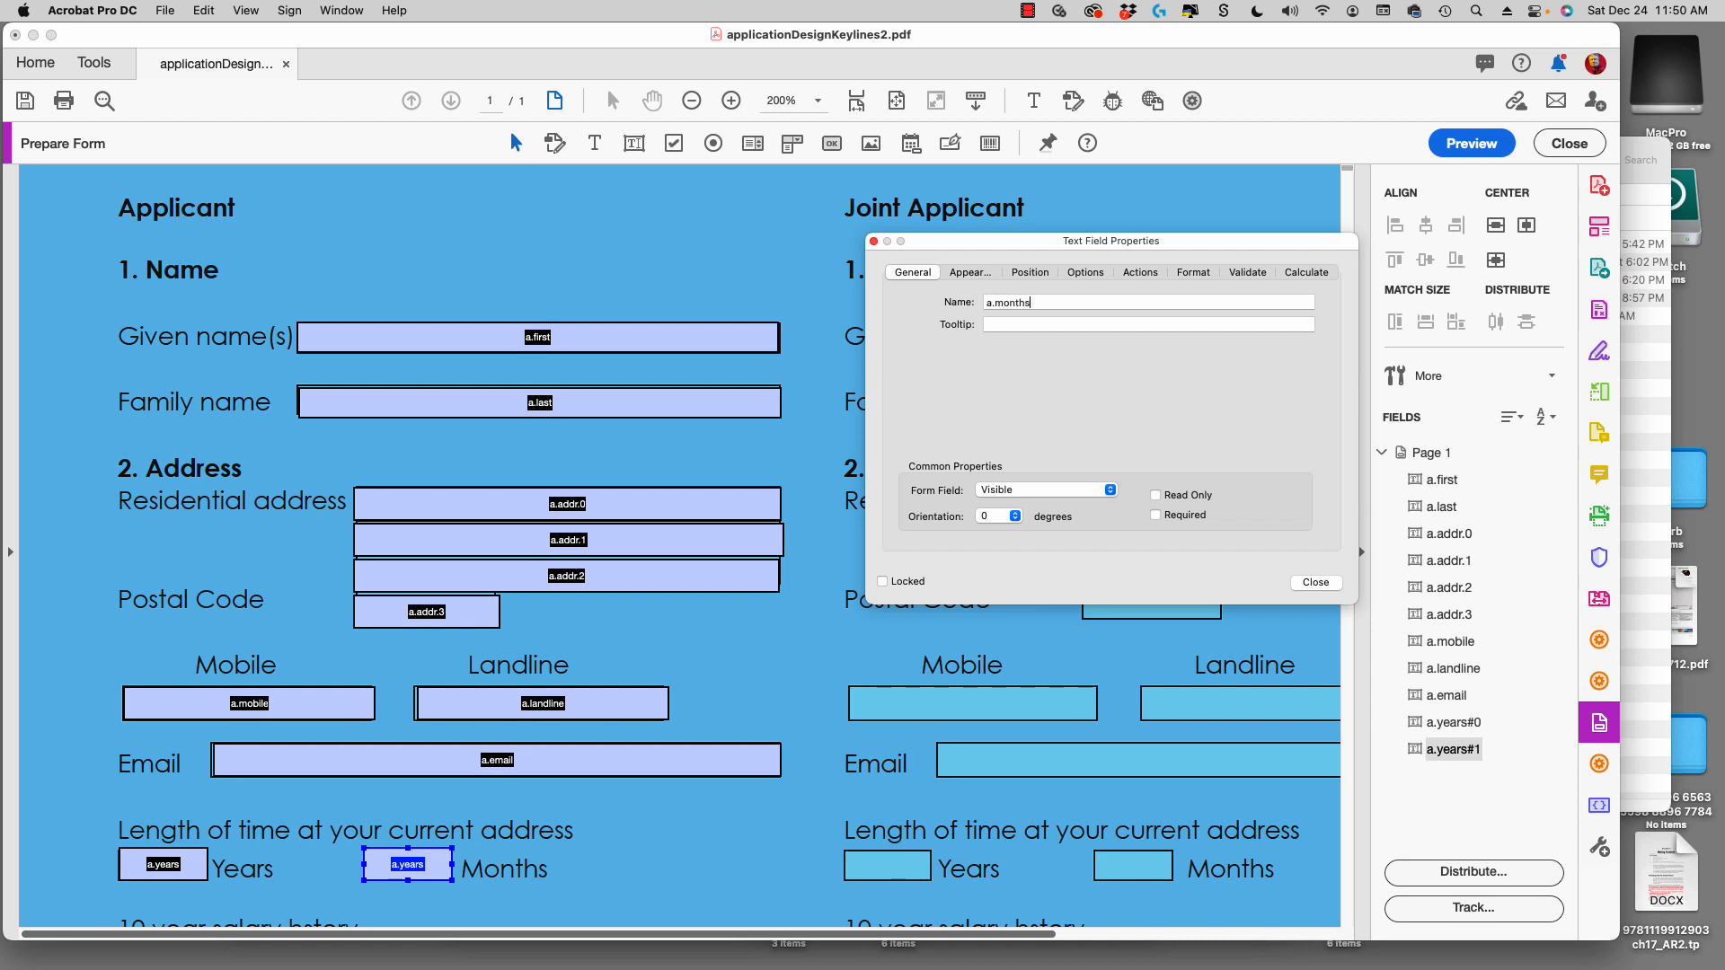
text(months)
key(Return)
Copy the a.months field onto the first Year box of the applicant's salary history and rename it a.positionYears.
scroll(662, 665, down, 4)
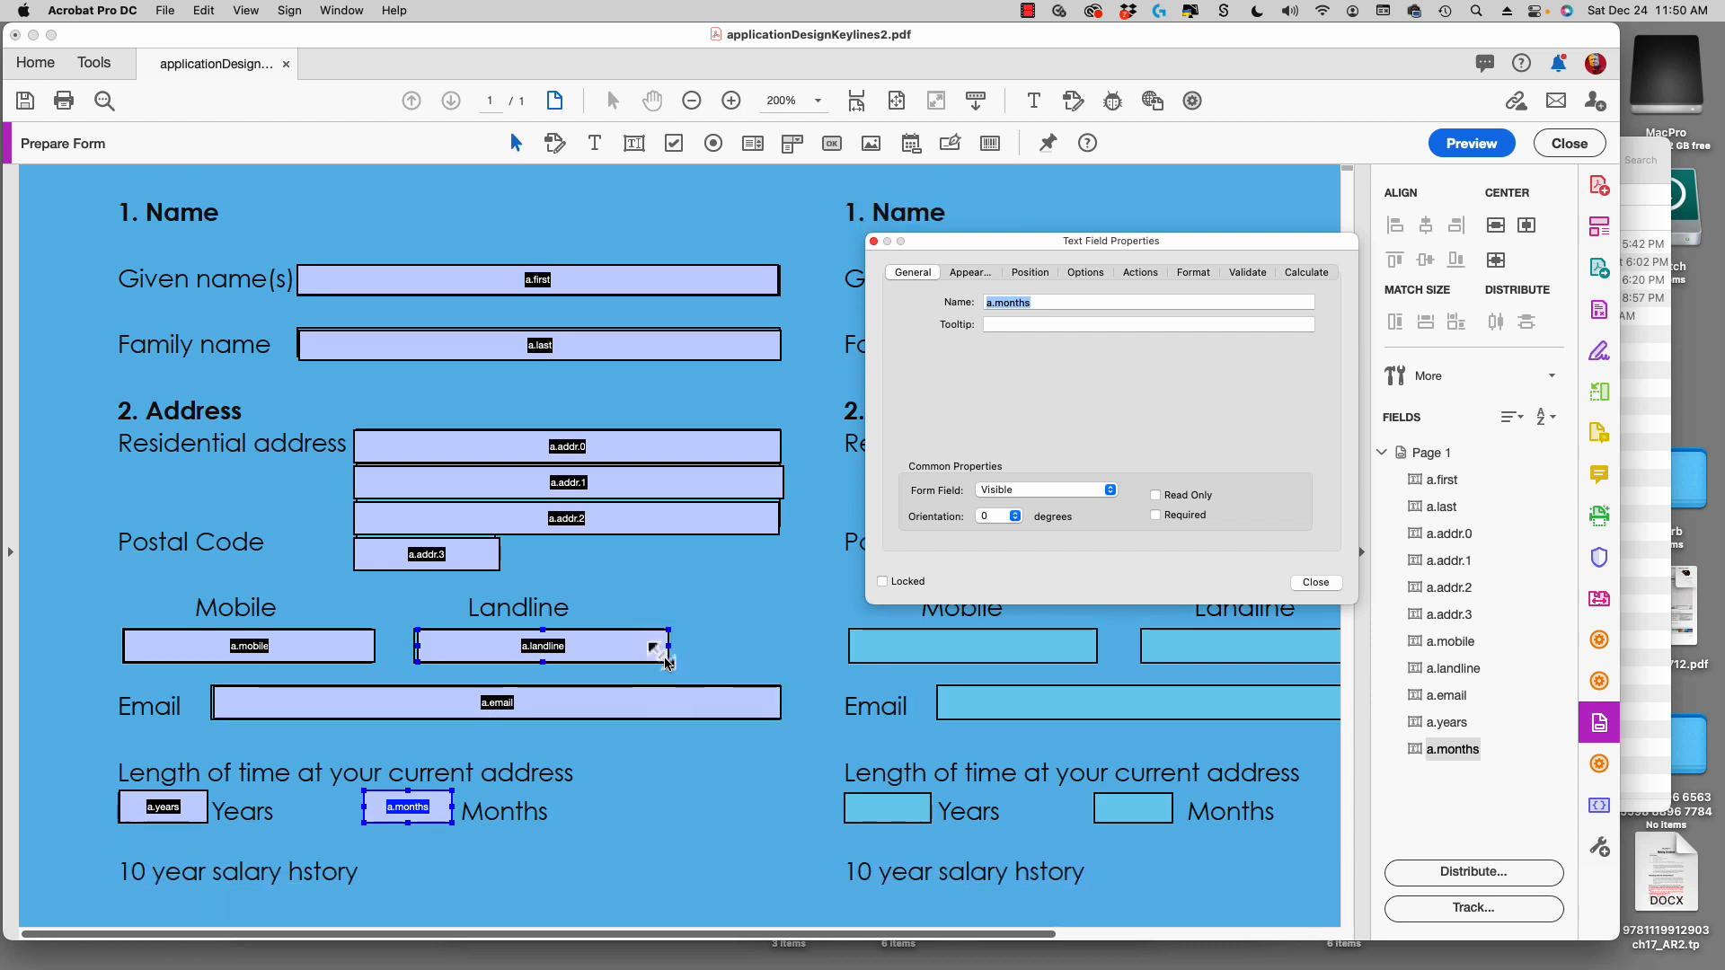
scroll(662, 647, down, 5)
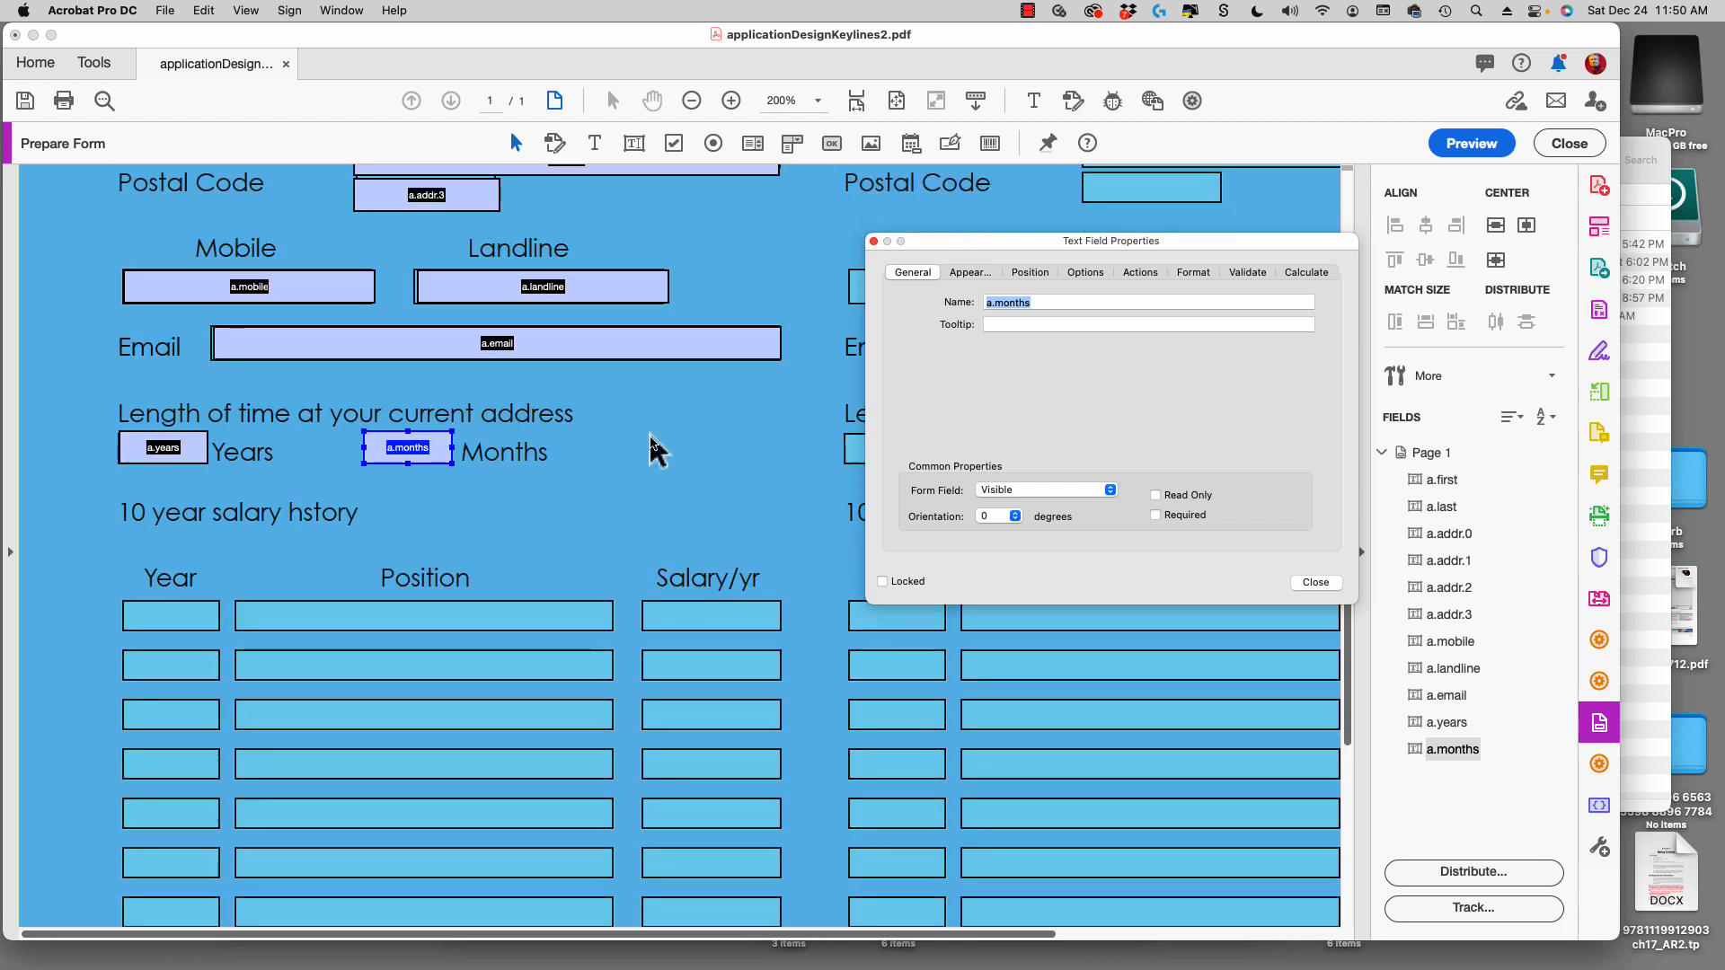
scroll(539, 546, down, 3)
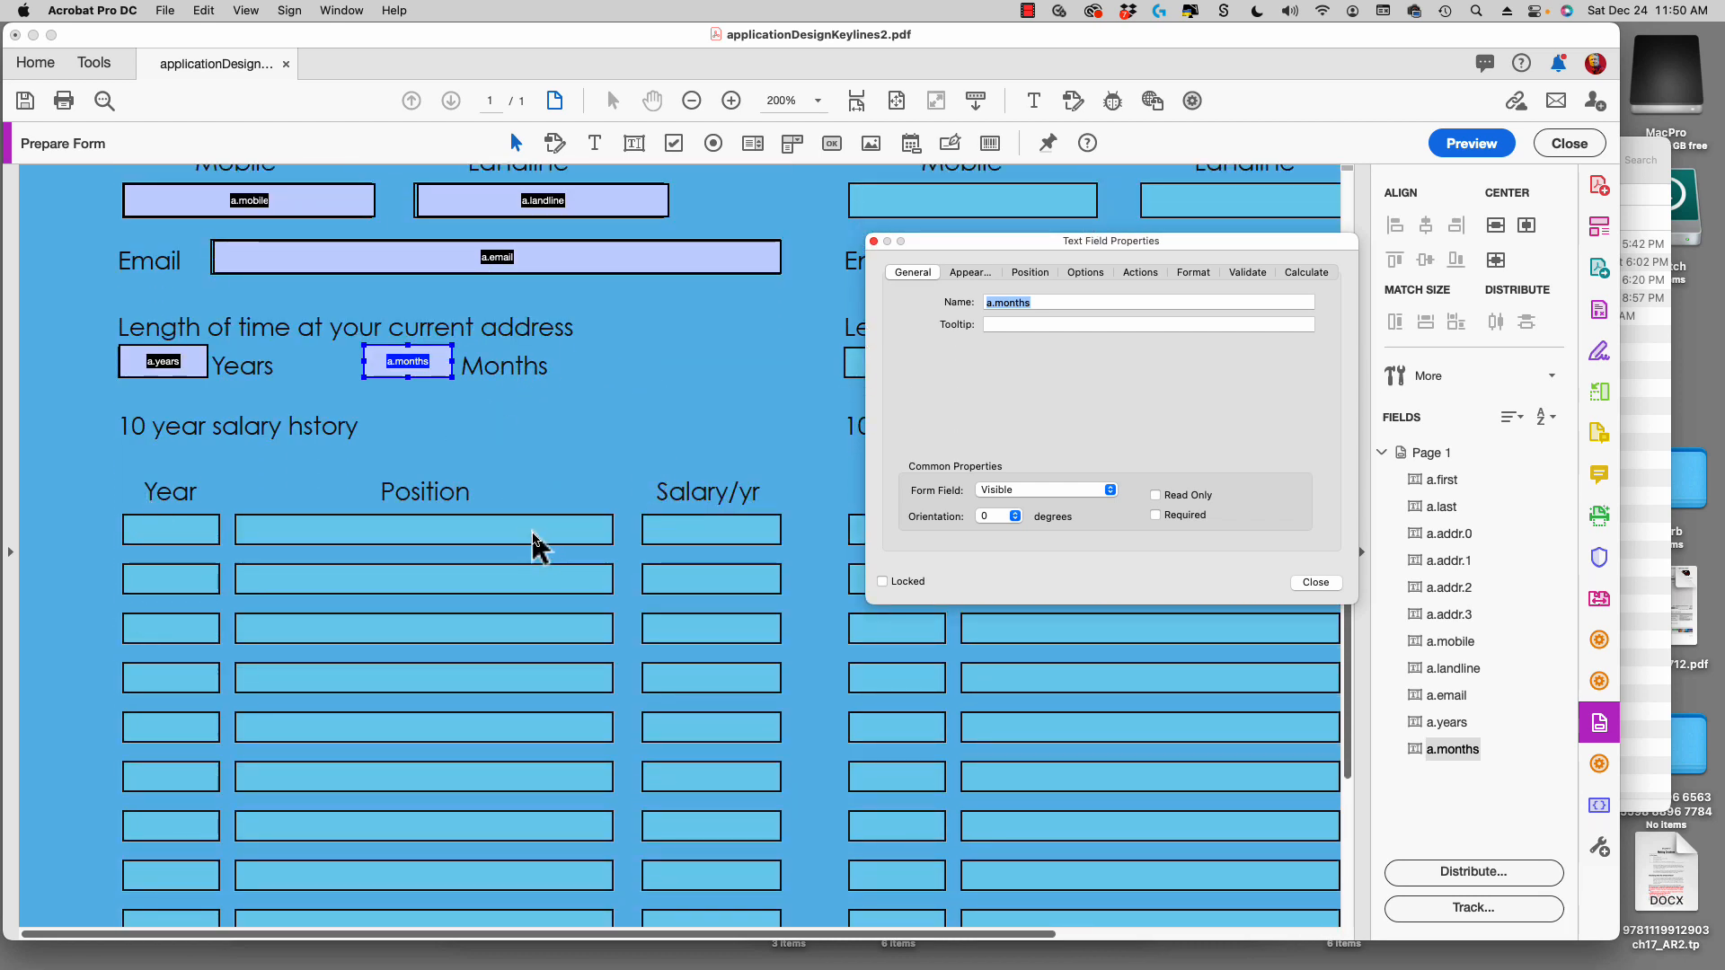
scroll(536, 530, down, 2)
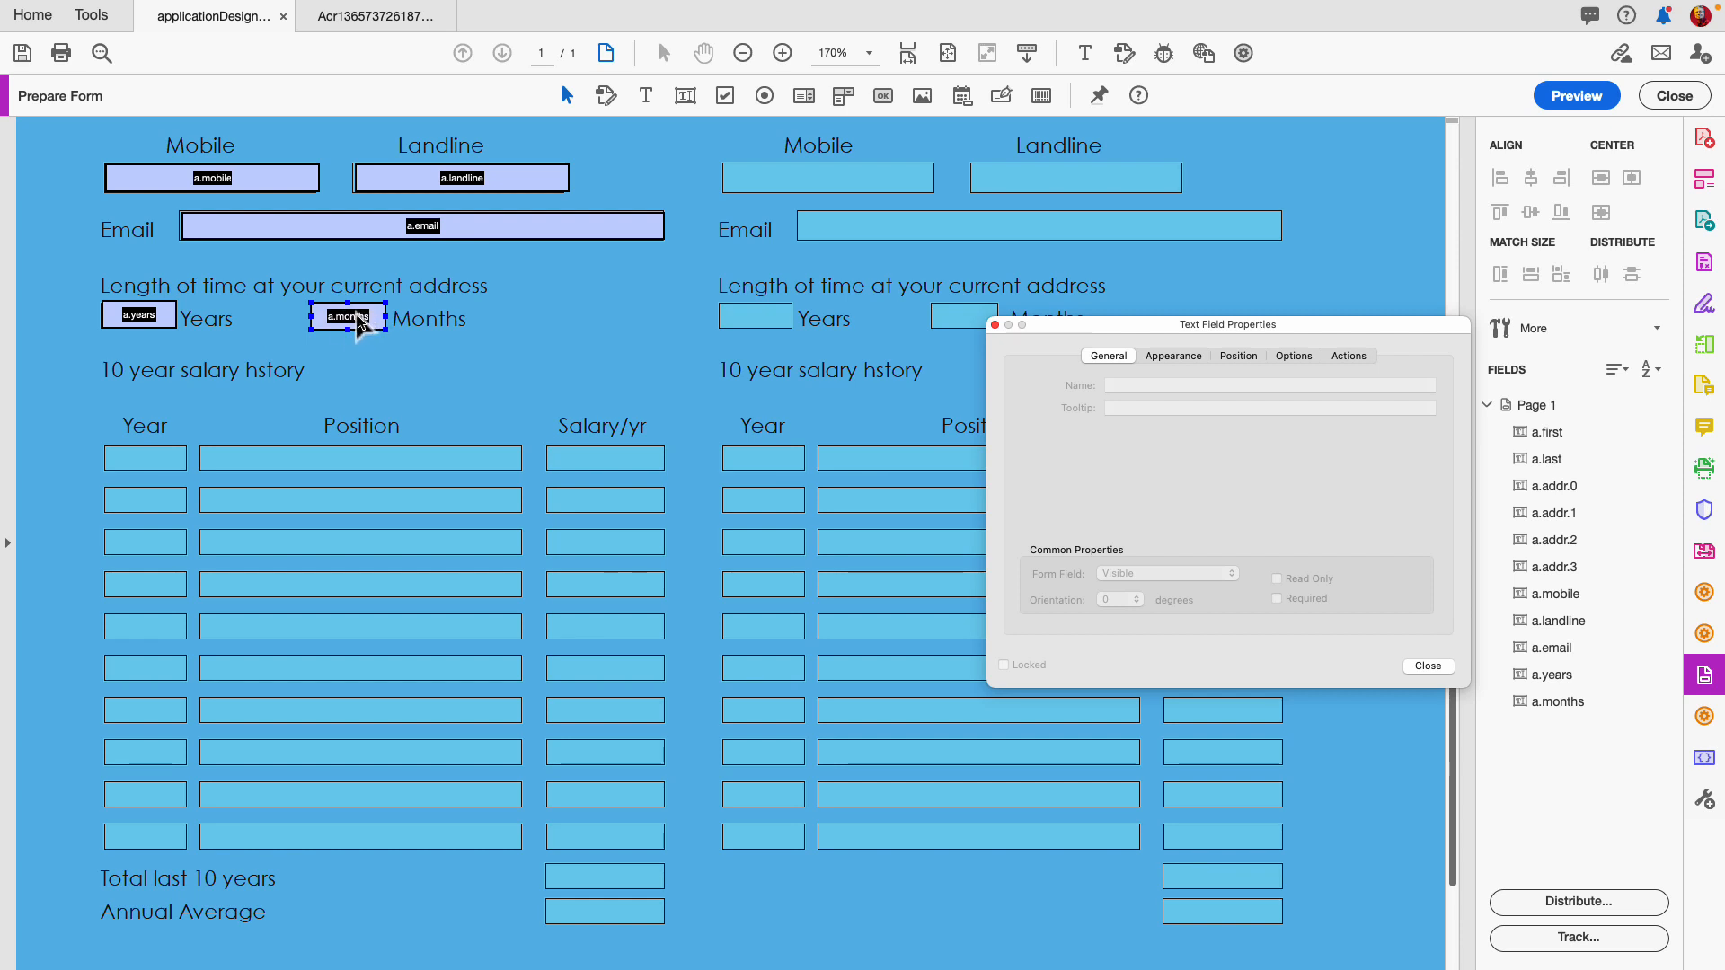
click(361, 322)
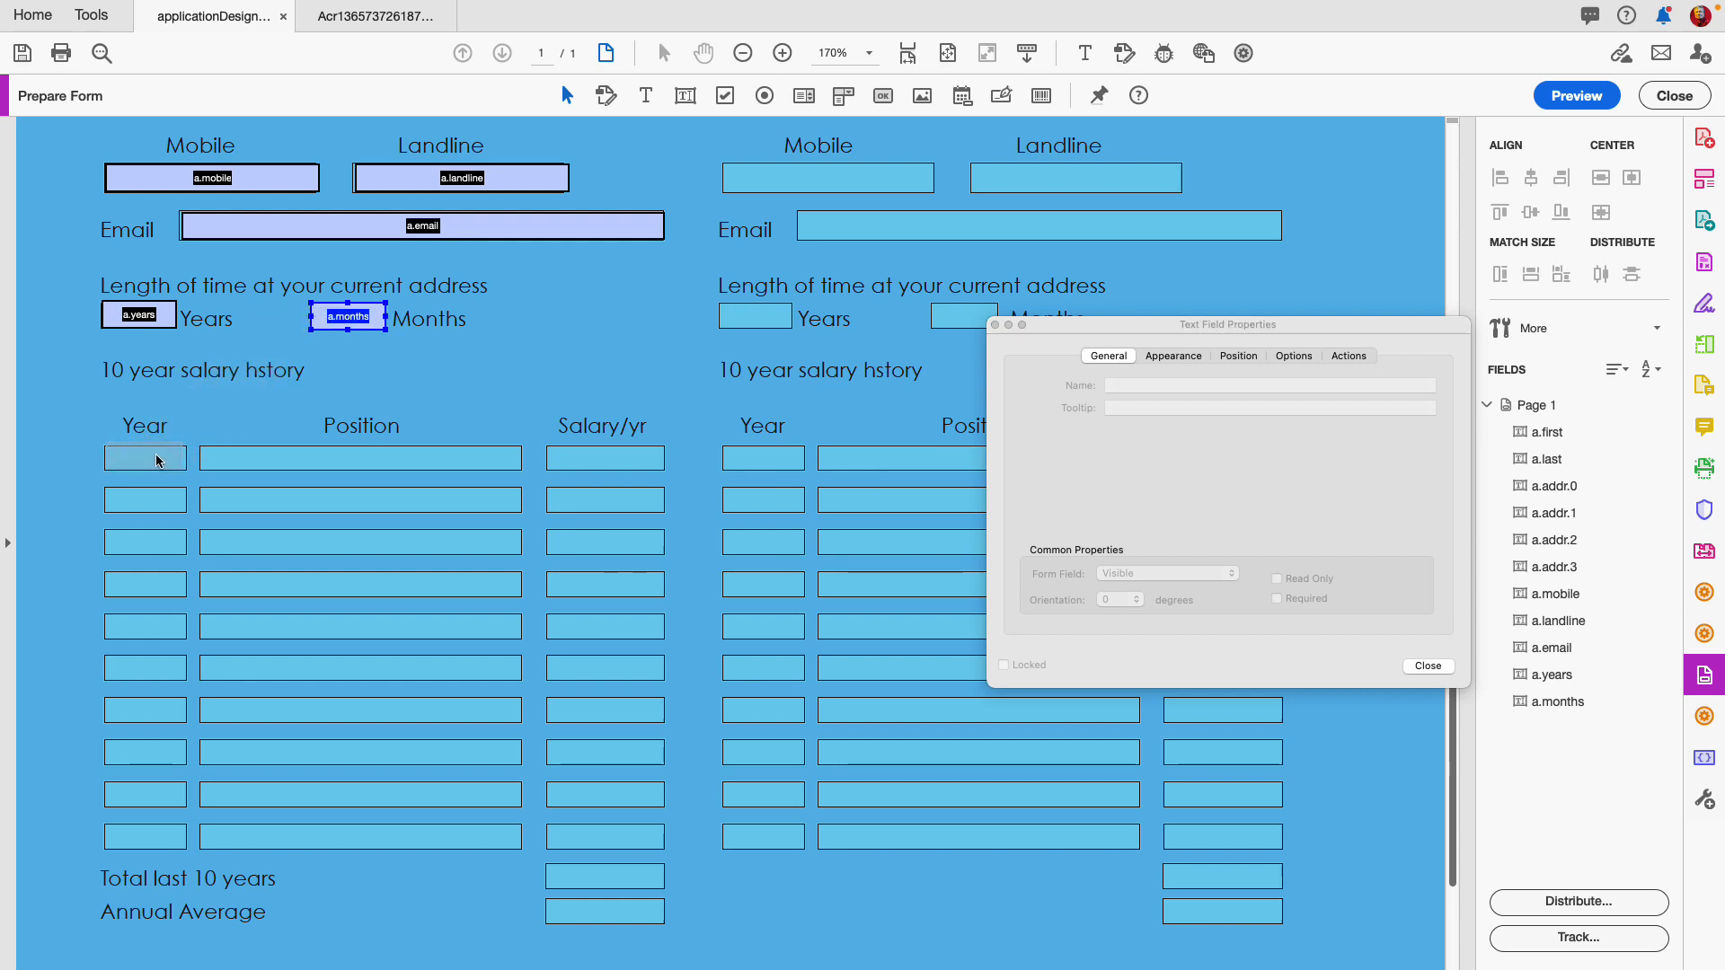
key(super+v)
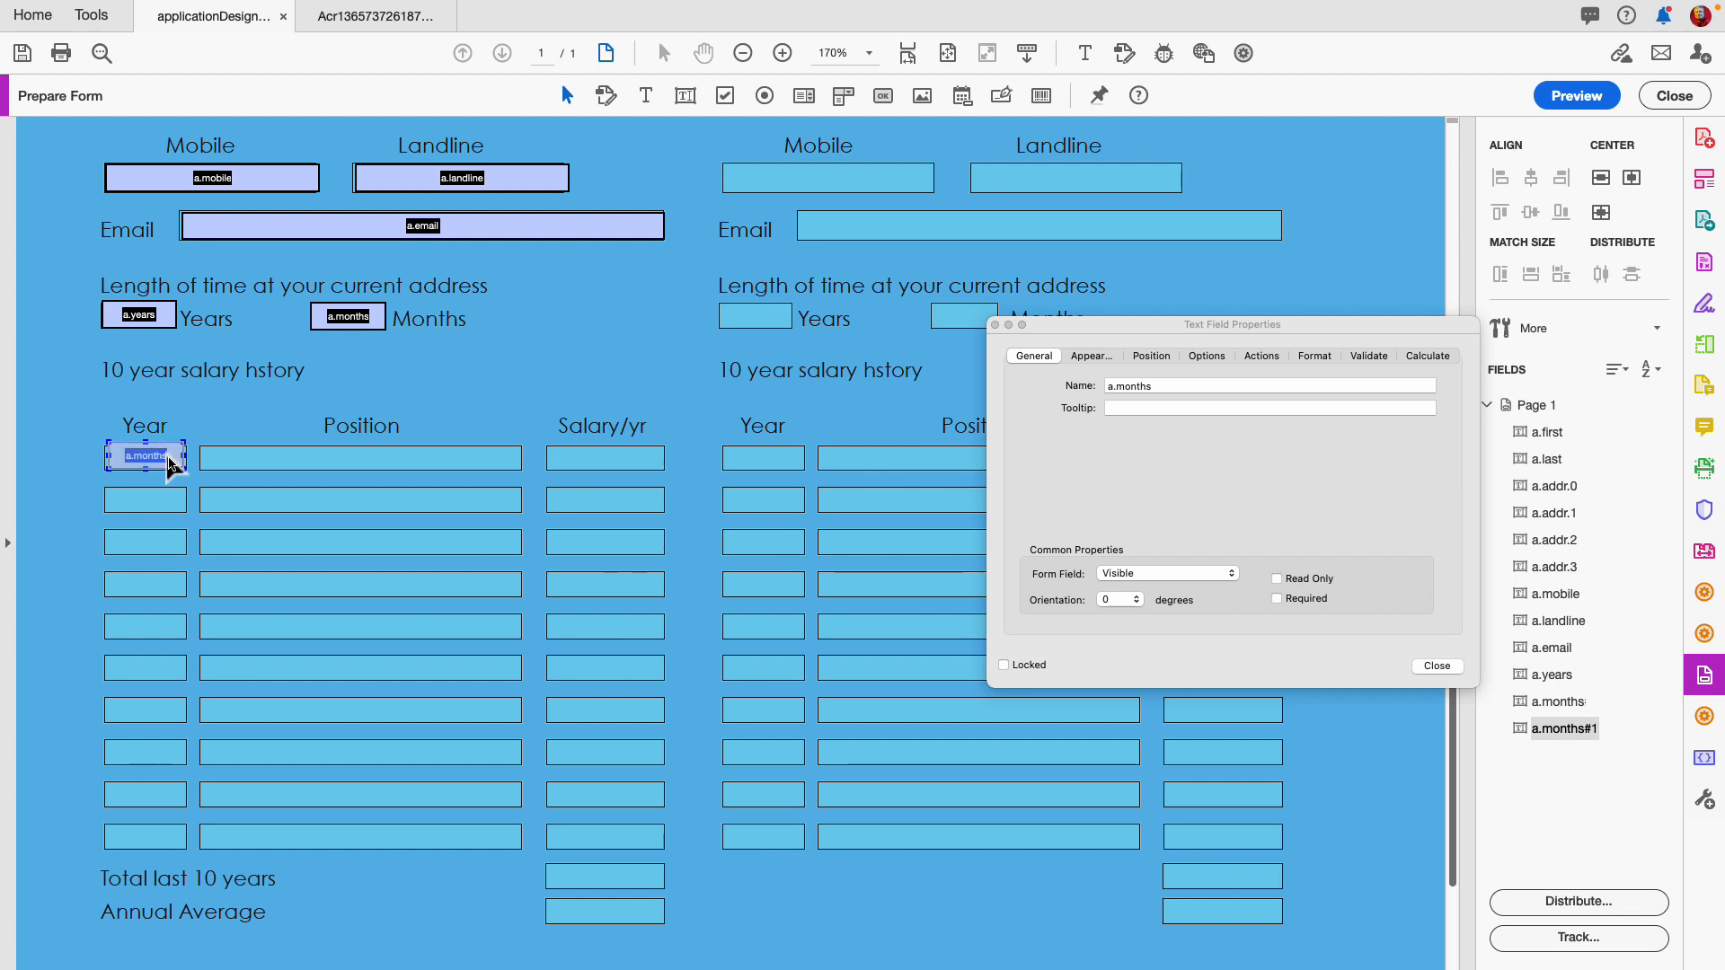
drag(167, 457, 168, 457)
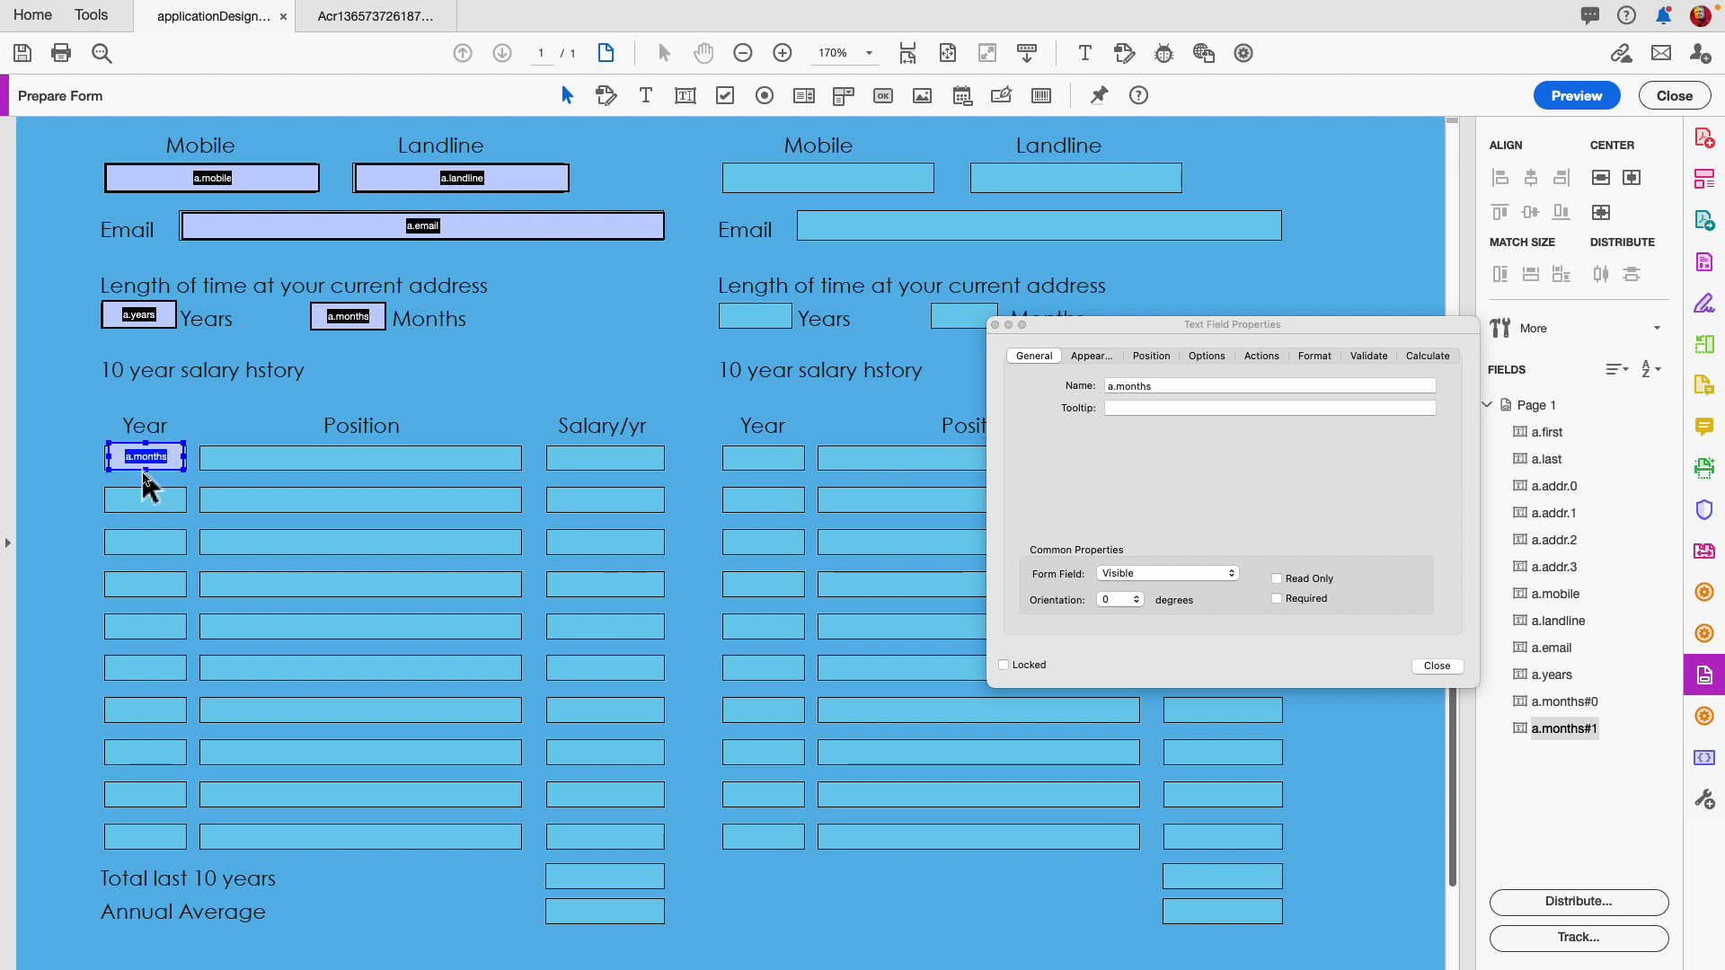
click(1163, 387)
drag(1166, 387, 1121, 387)
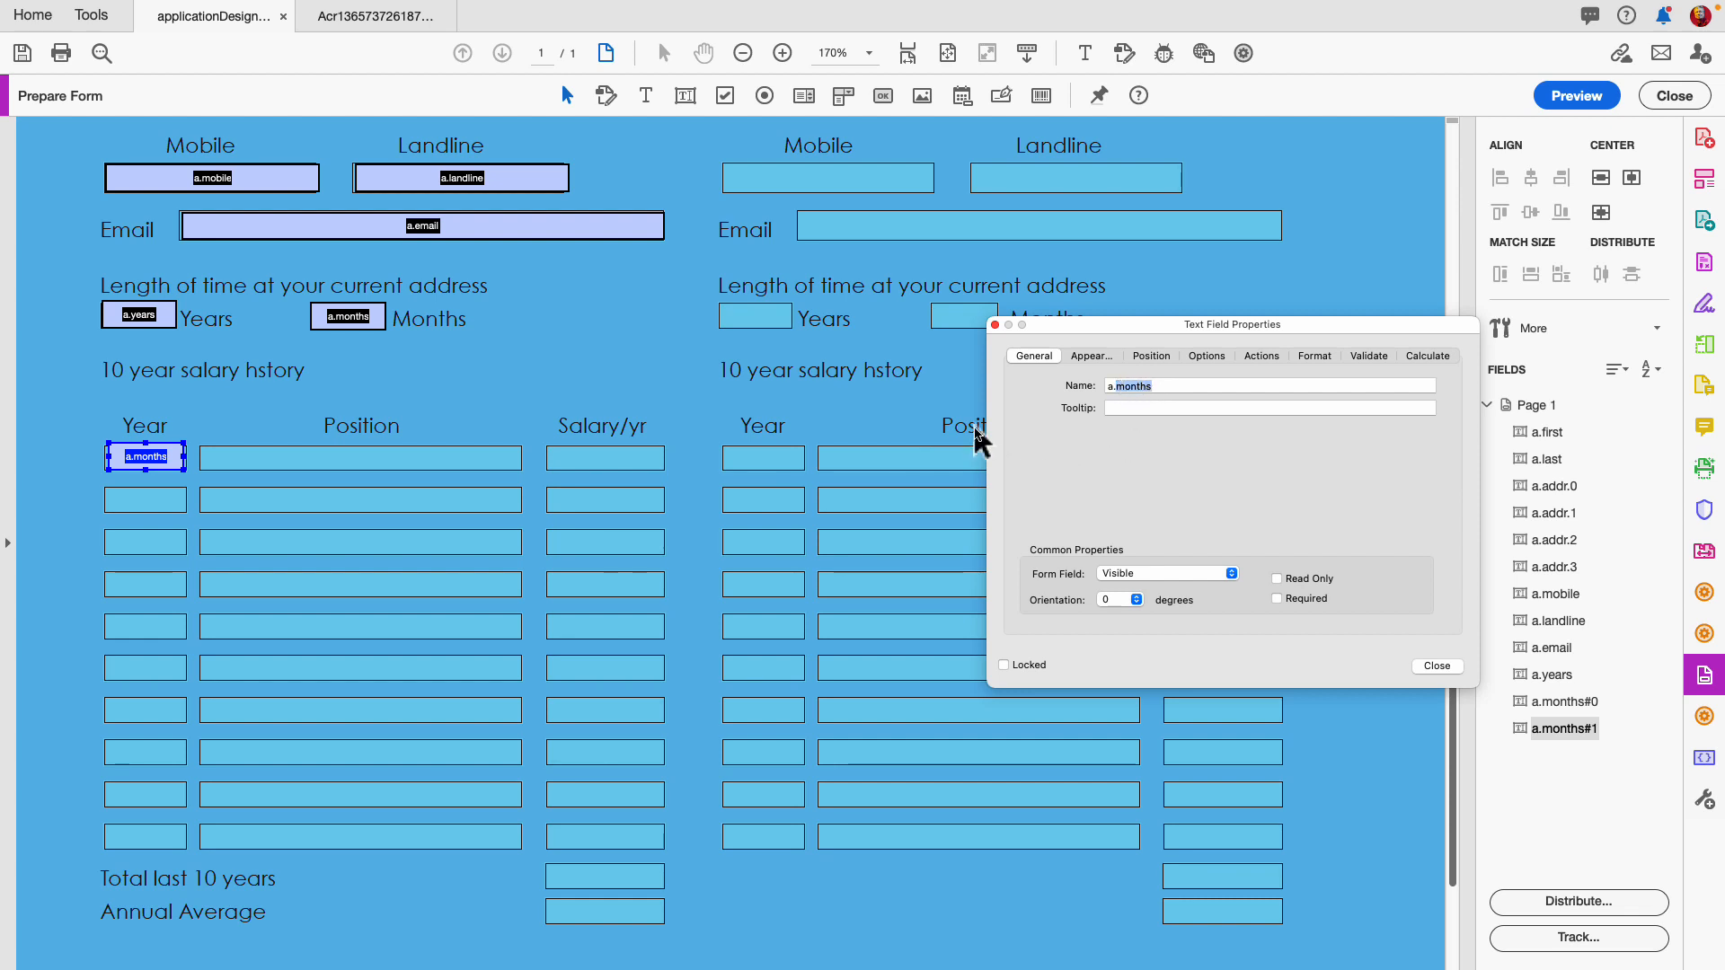
text(positionYear)
key(Return)
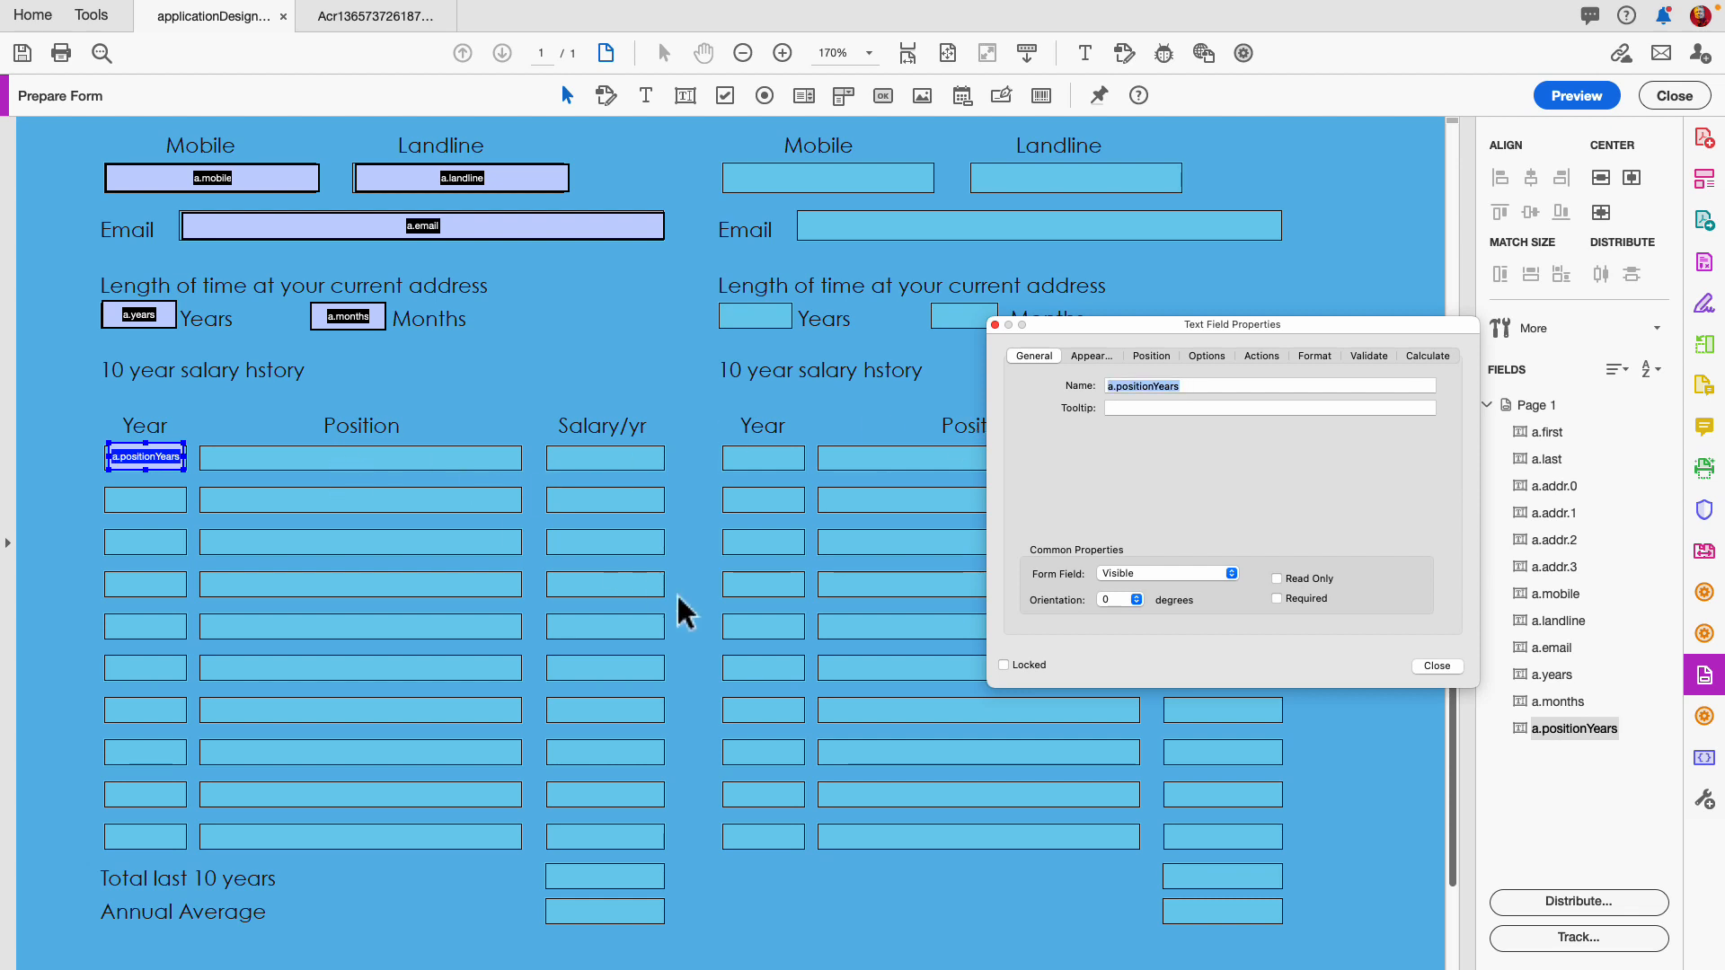
Duplicate the a.positionYears field onto the first Position box, widen it to fit, and rename it a.position.
drag(160, 456, 523, 478)
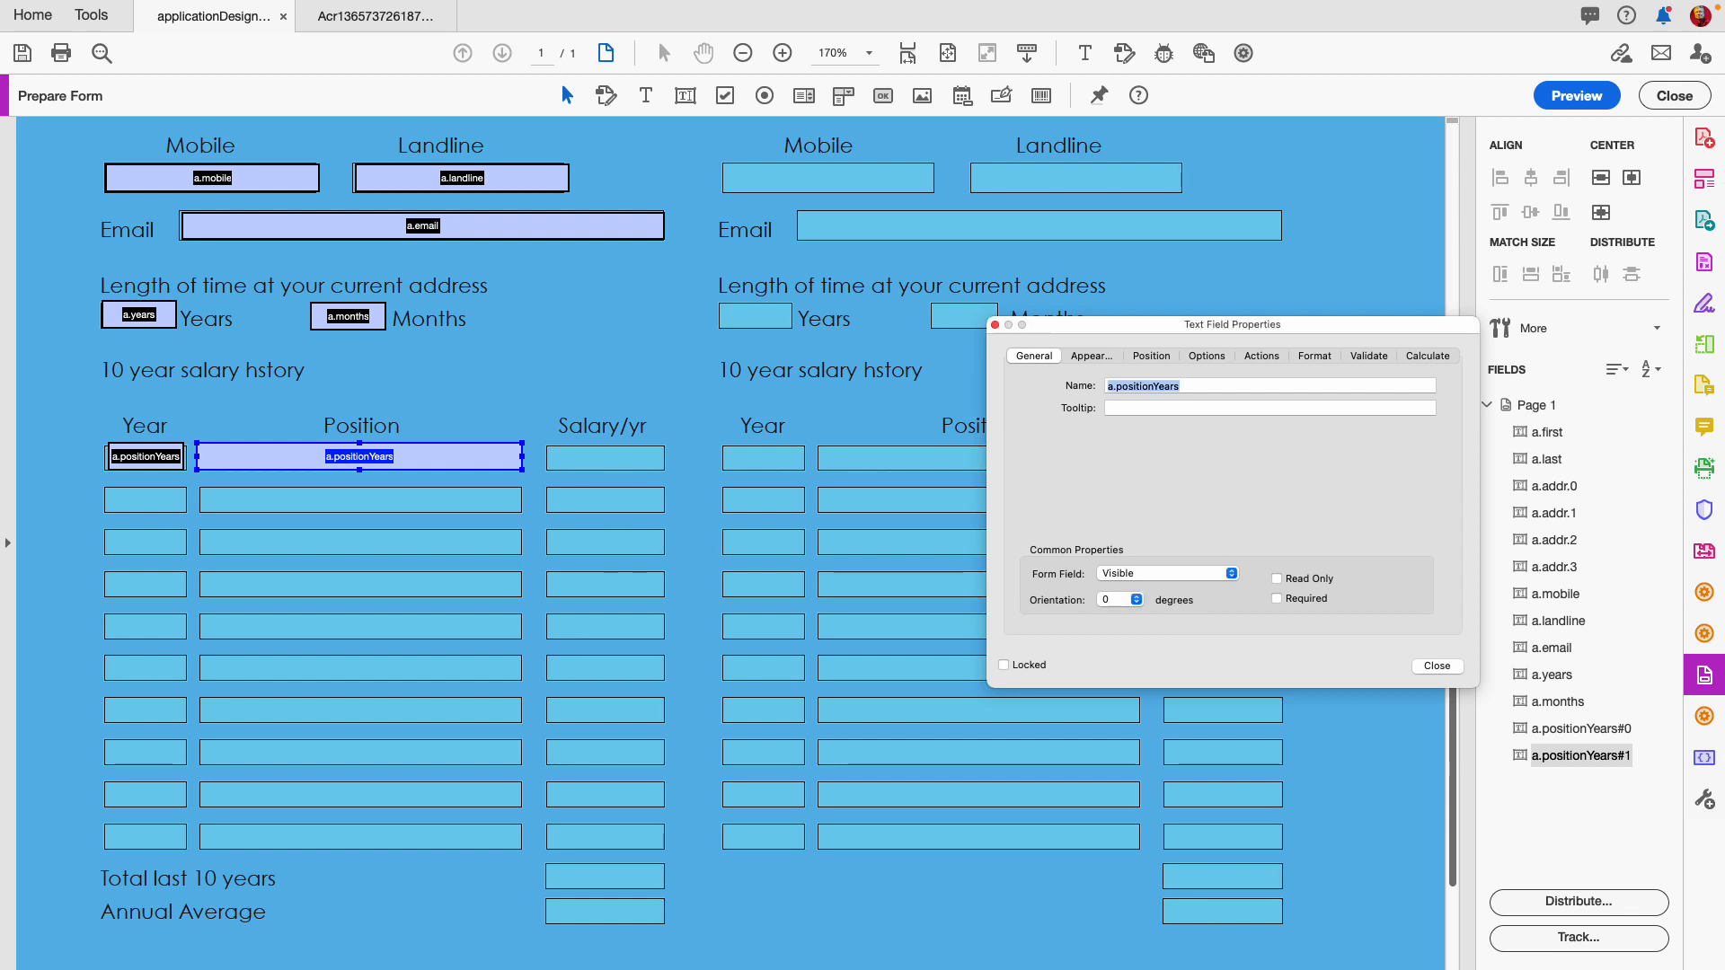
key(Right)
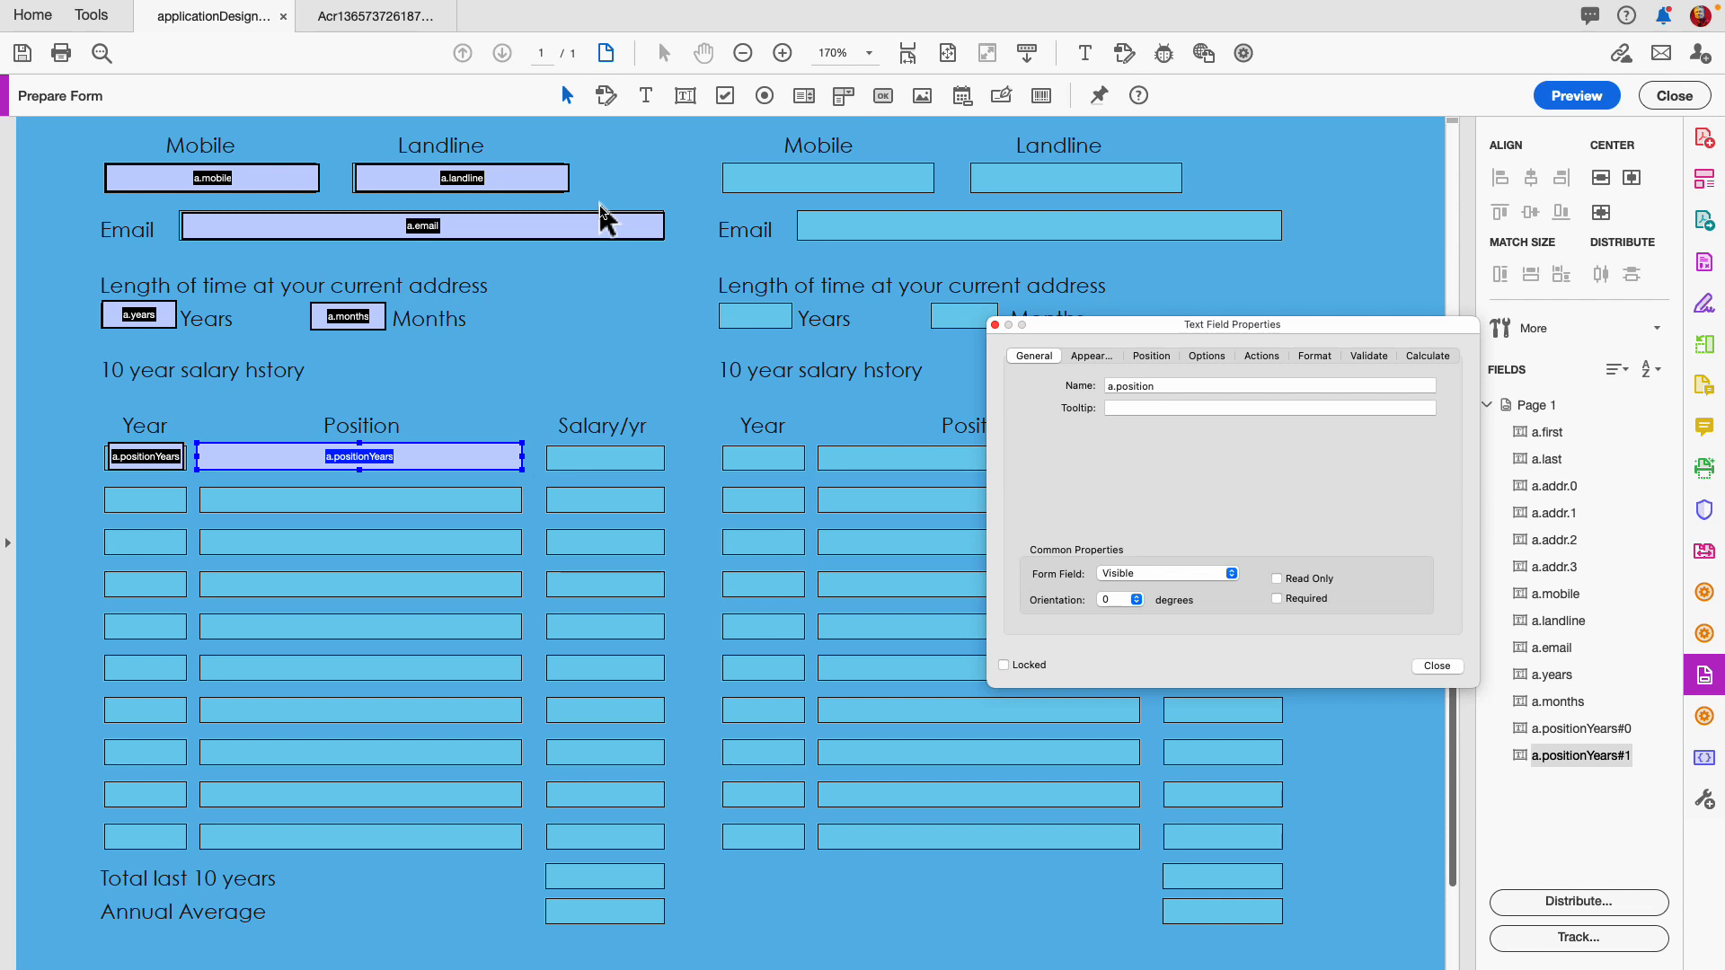
key(Return)
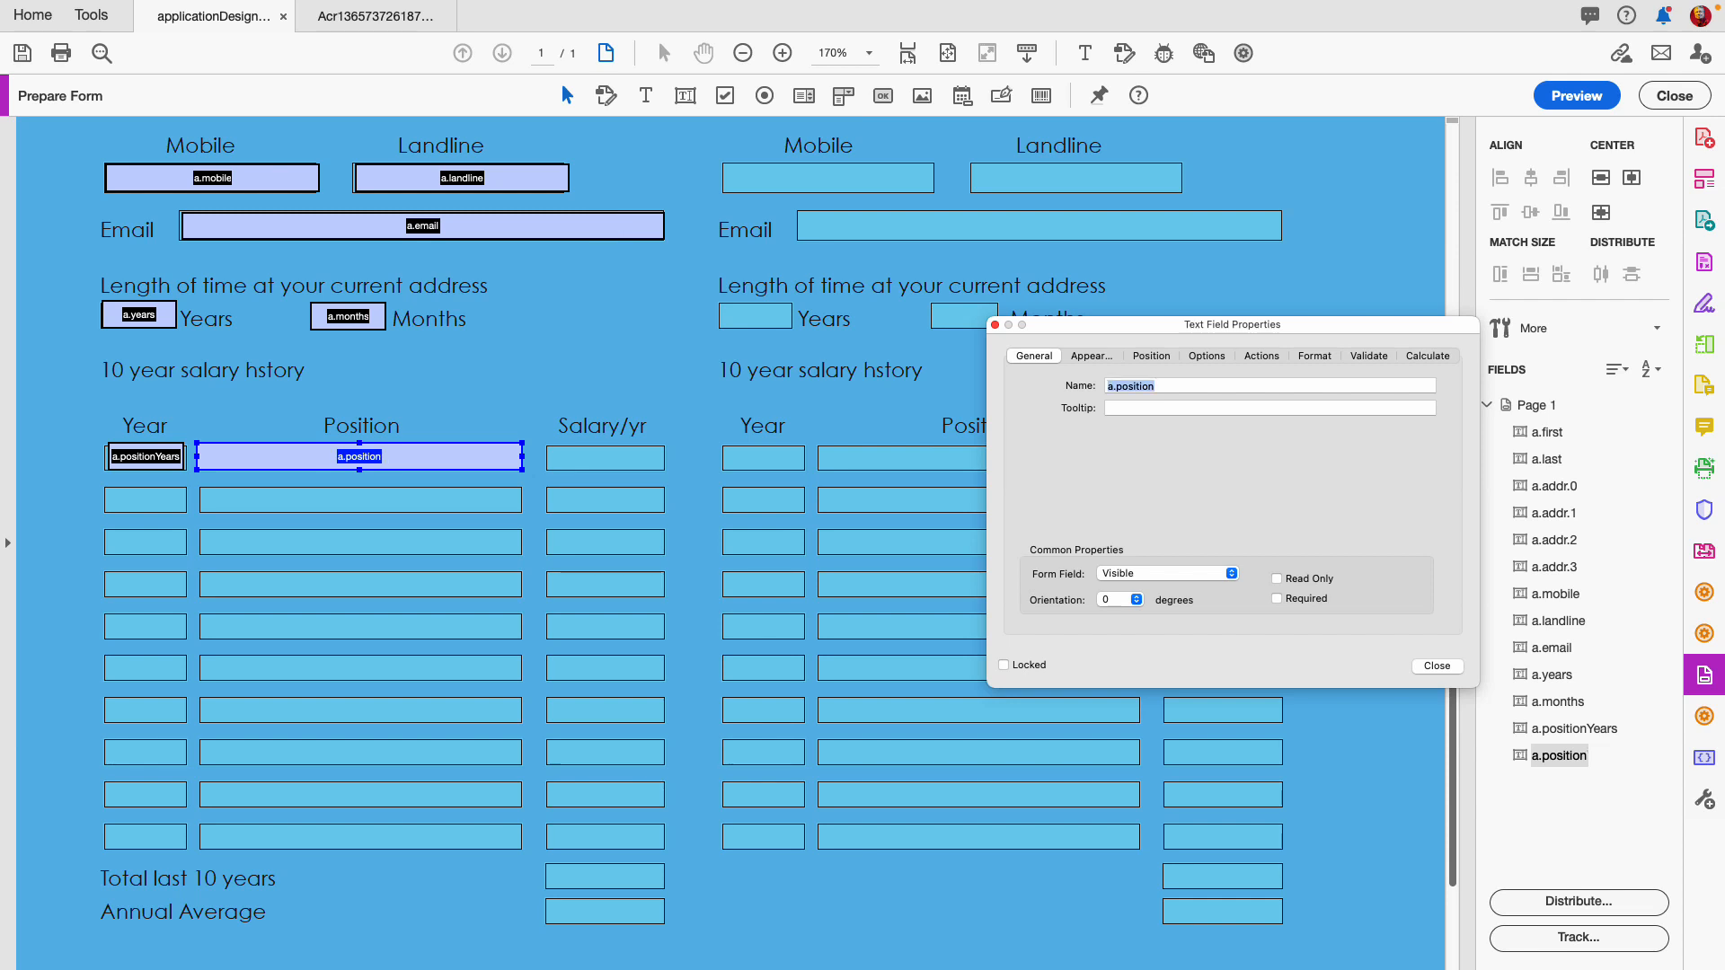
Duplicate the a.position field onto the first Salary/yr box, narrow it to fit, and rename it a.salary.
click(472, 459)
drag(474, 449, 608, 452)
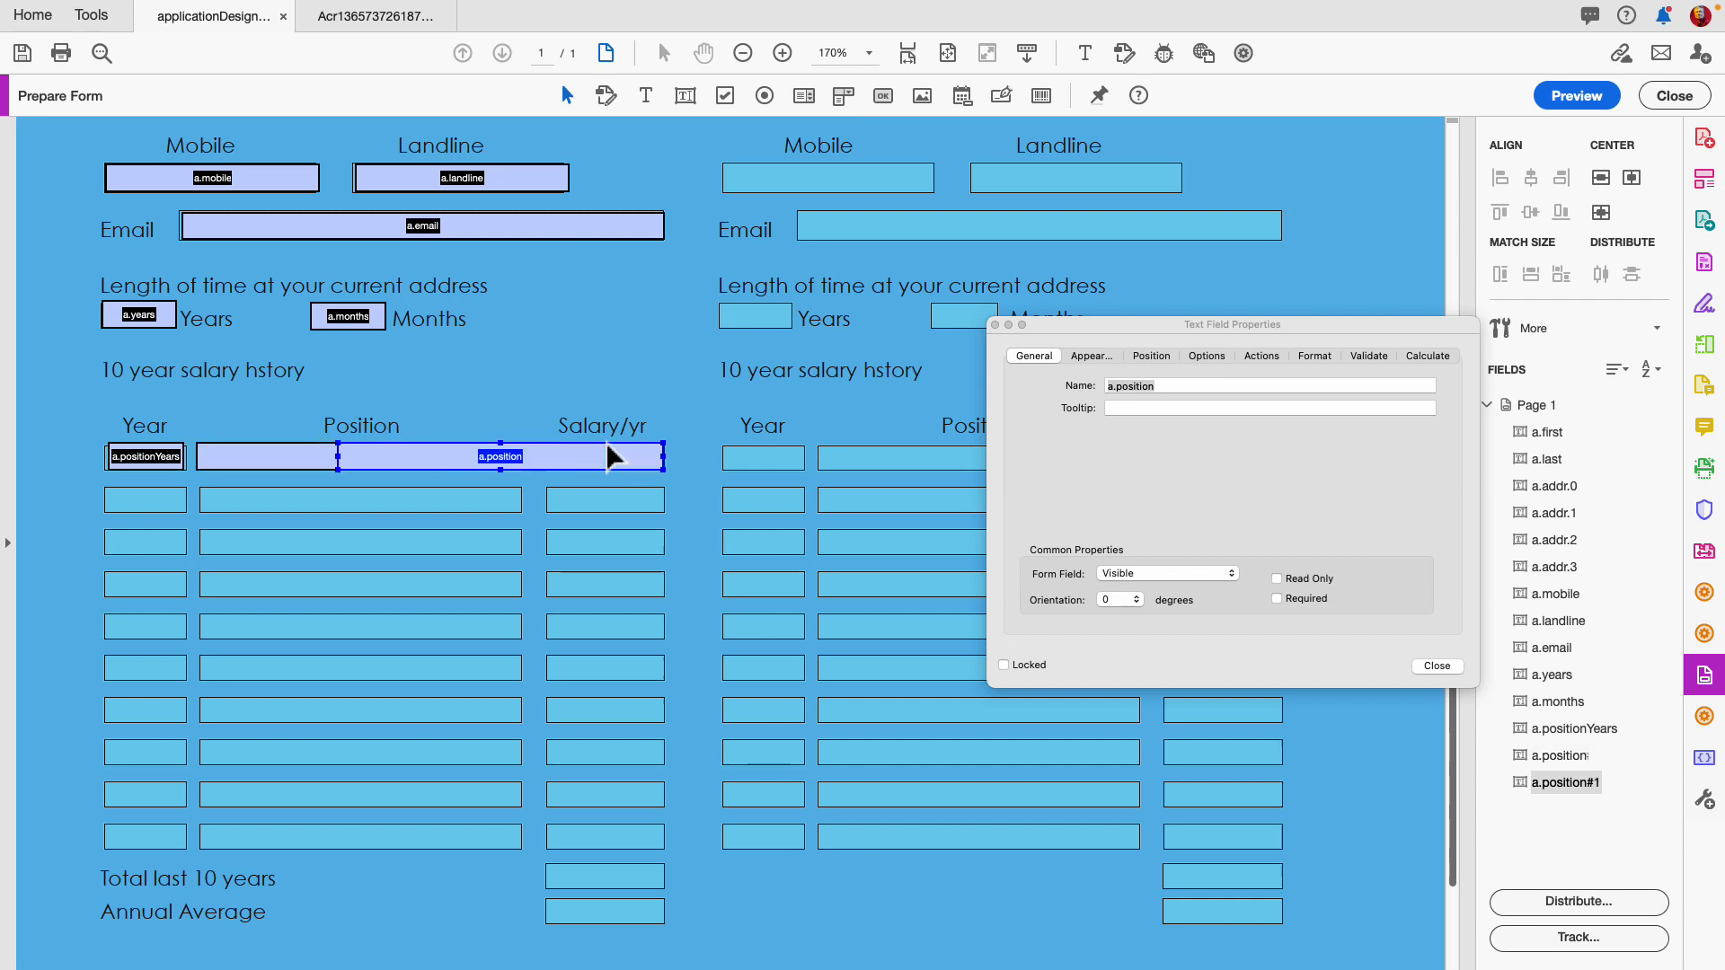
drag(369, 463, 548, 477)
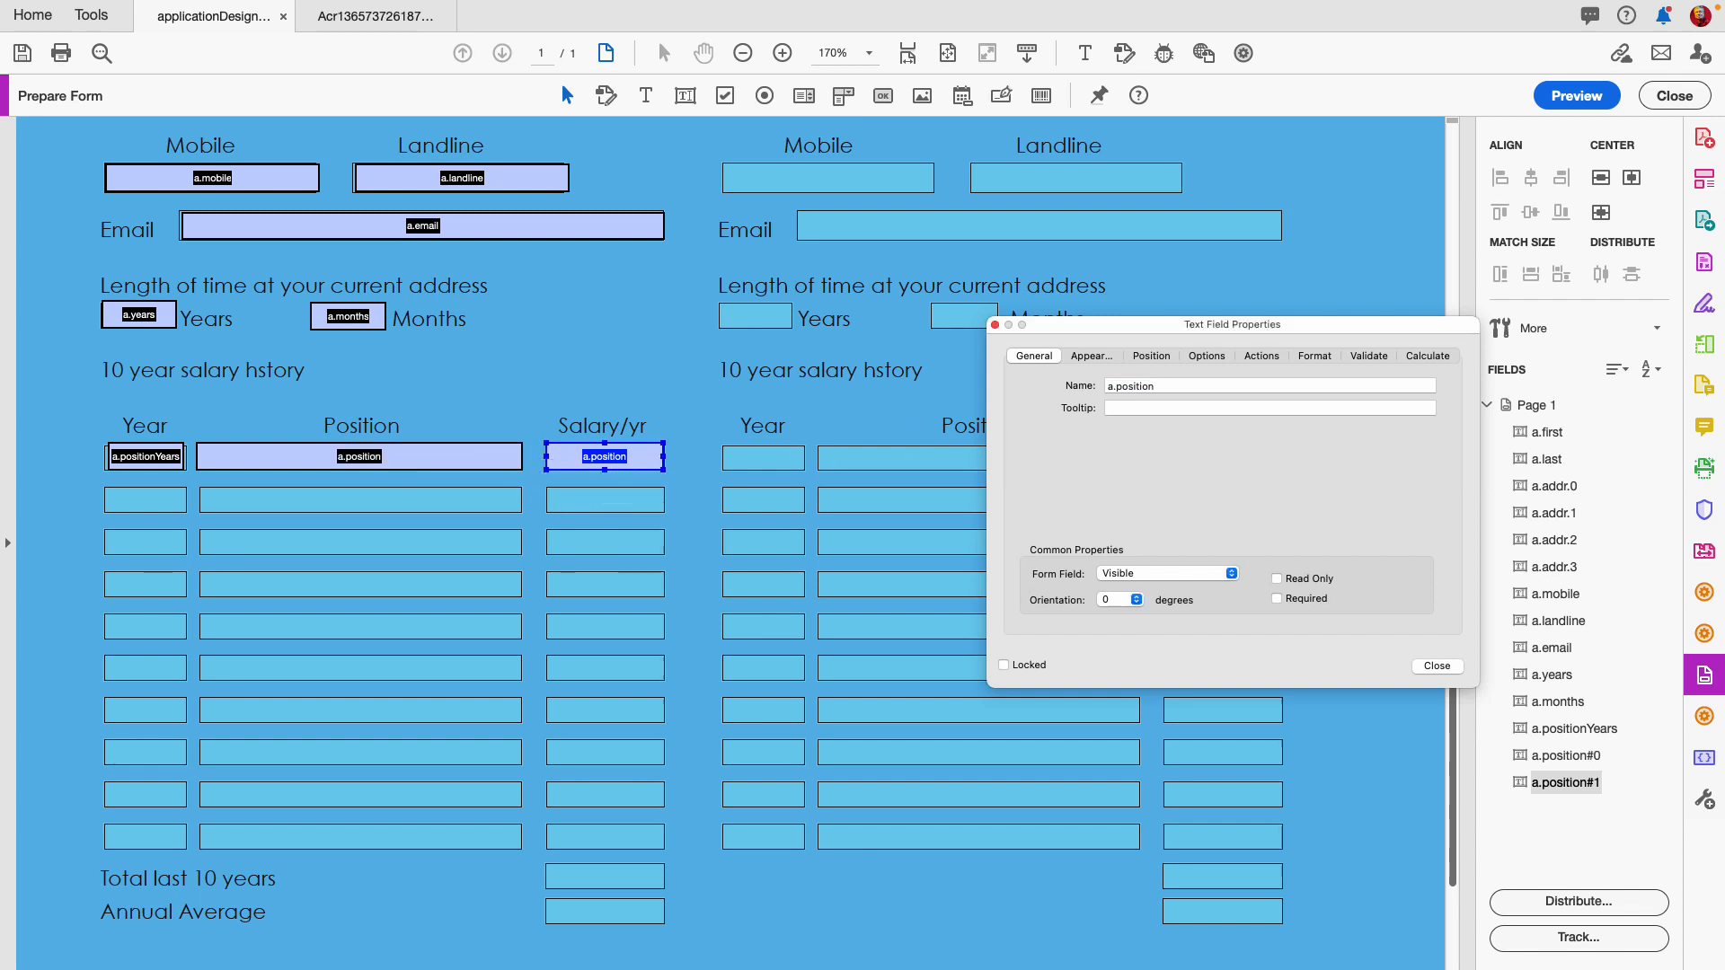
key(BackSpace)
key(BackSpace)
key(BackSpace)
key(BackSpace)
key(BackSpace)
text(salary)
key(Return)
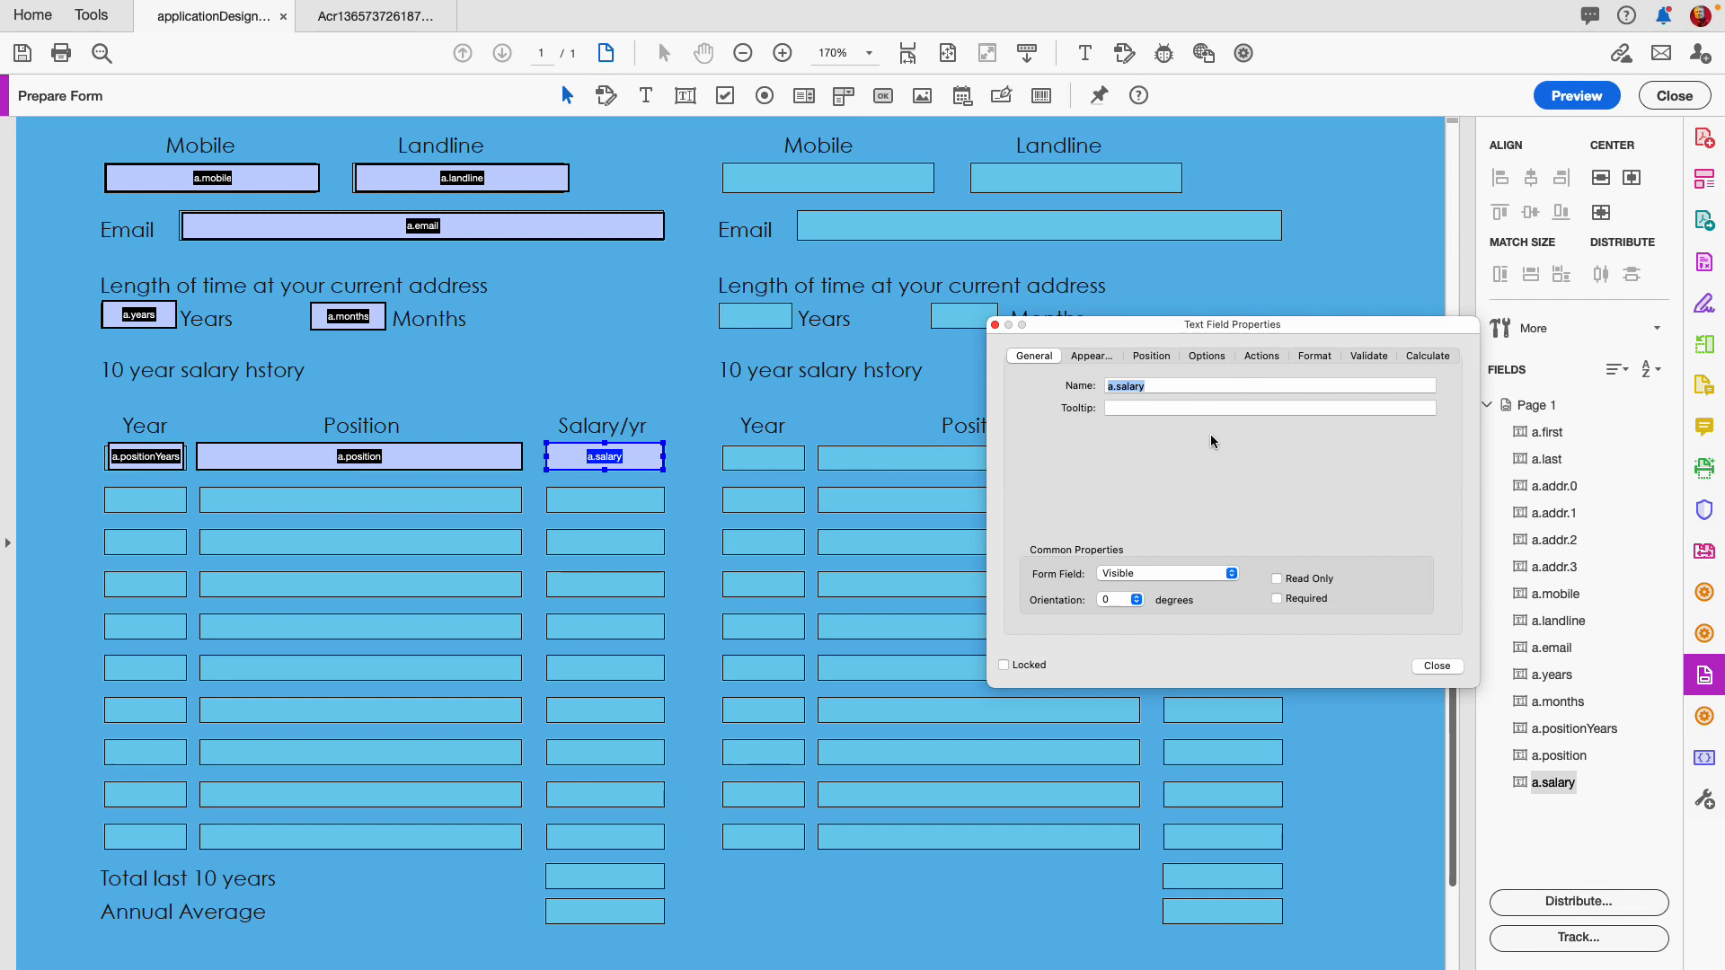
Set the a.salary field's format category to Number with 0 decimal places.
click(1315, 356)
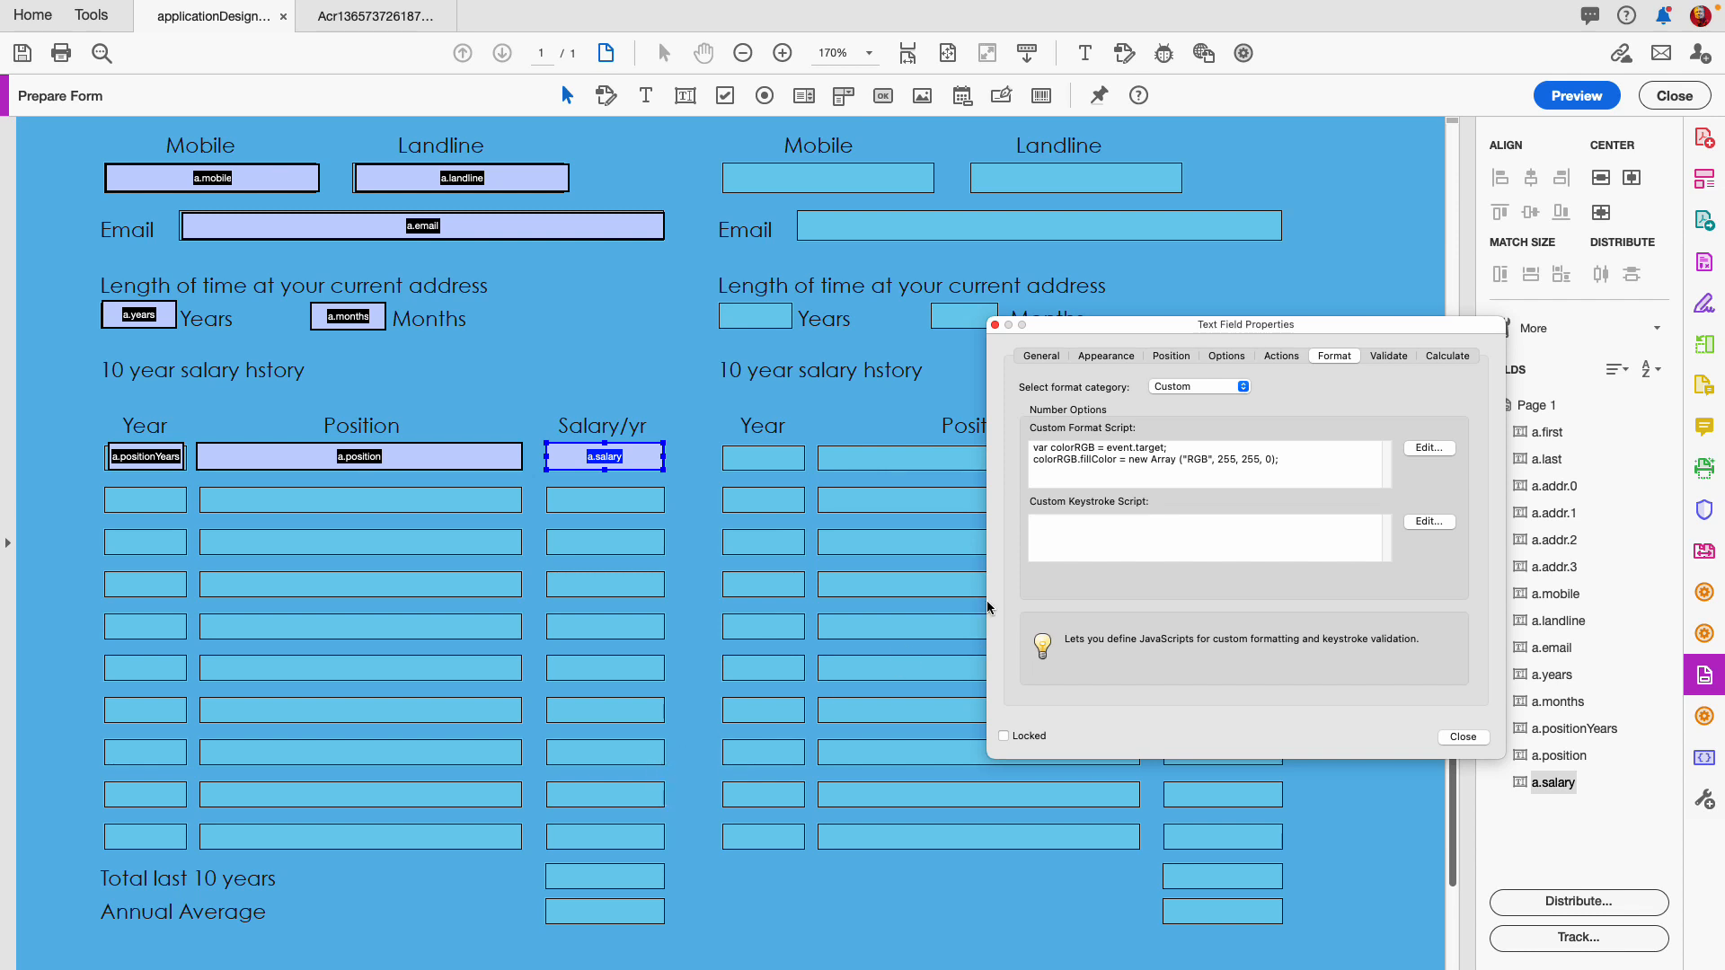
click(1189, 387)
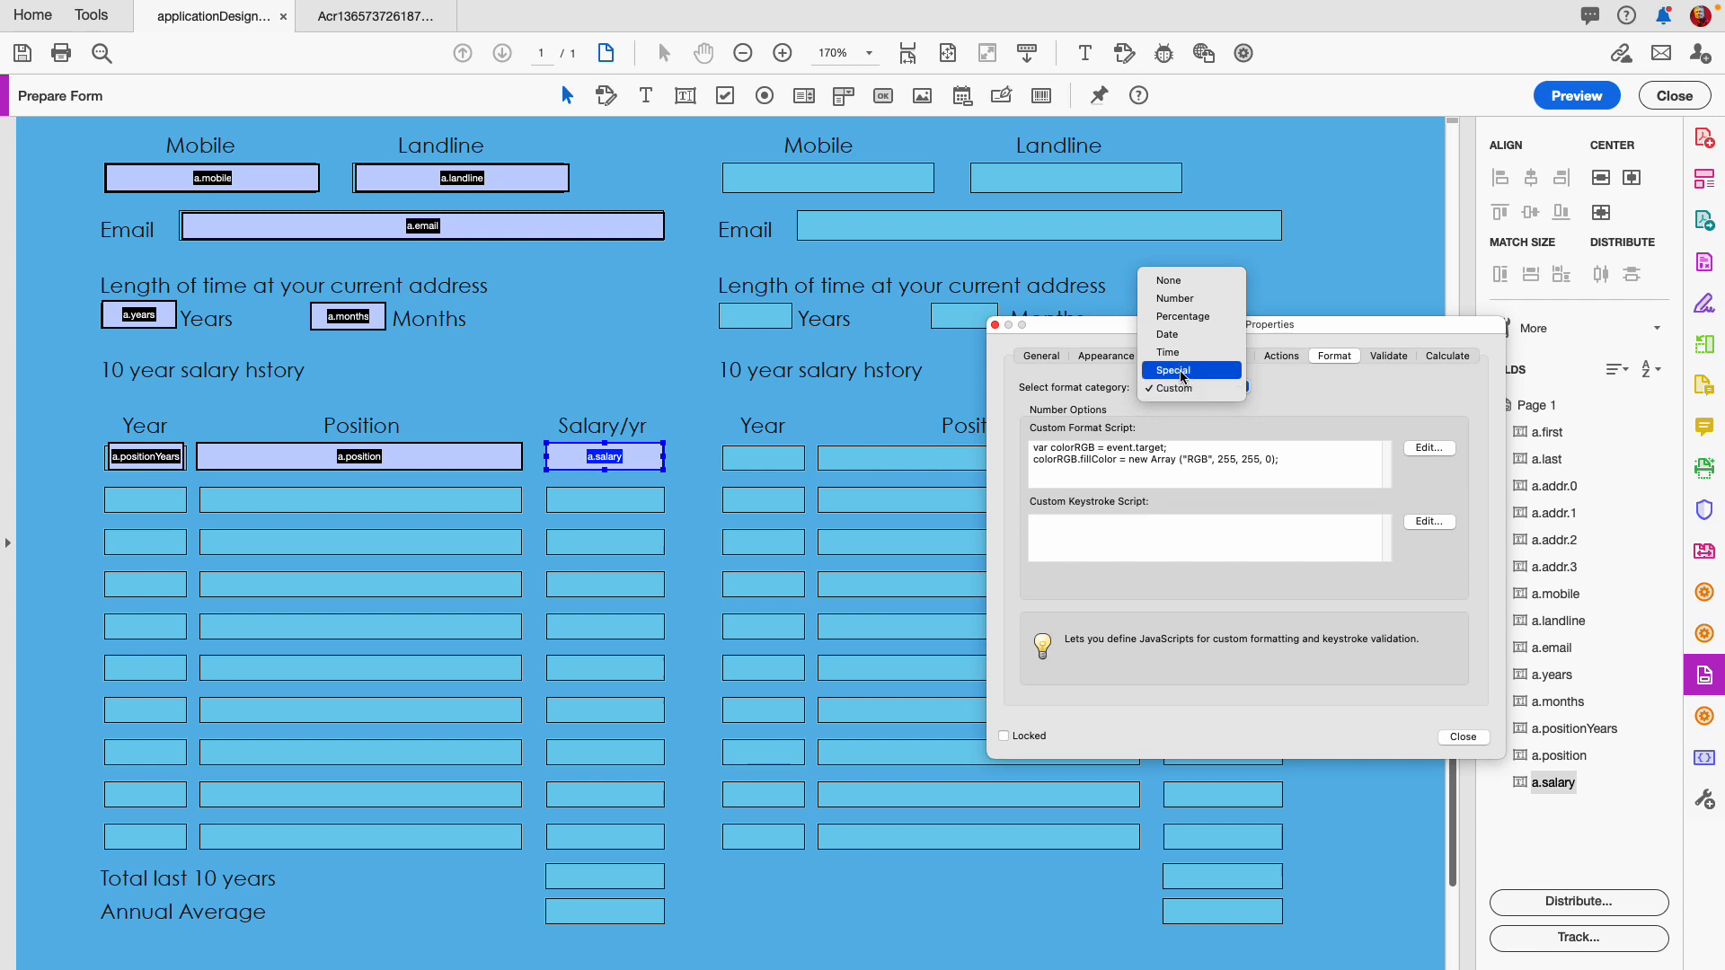
click(1166, 302)
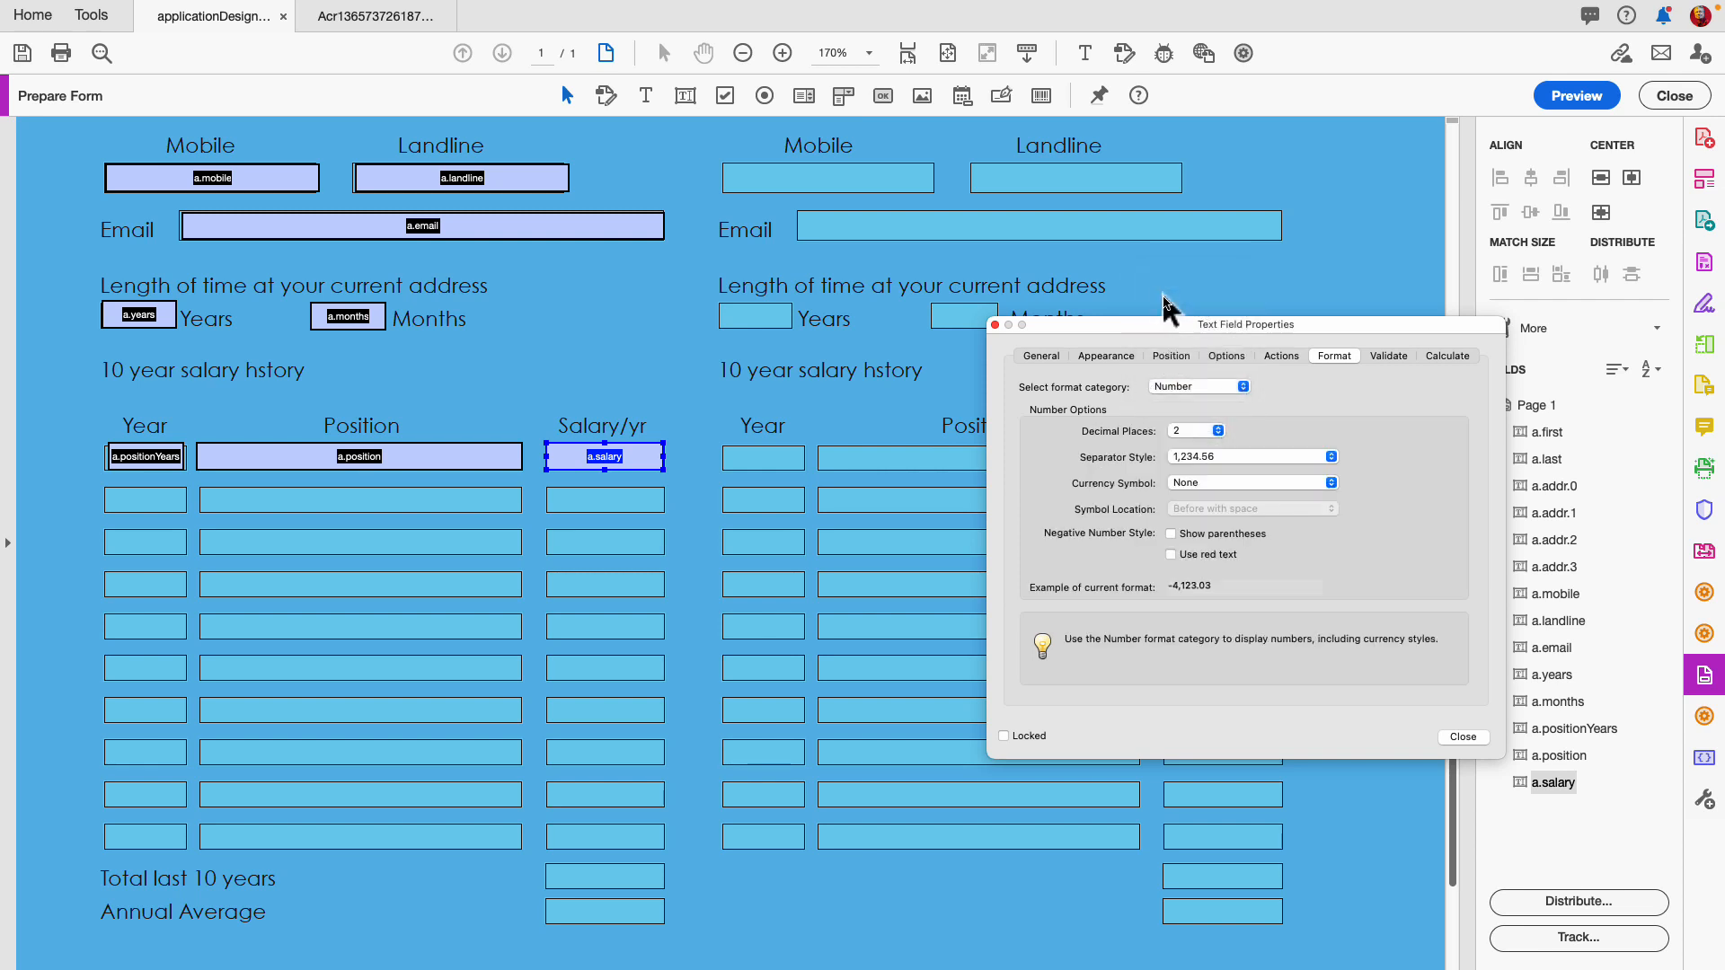
click(1194, 430)
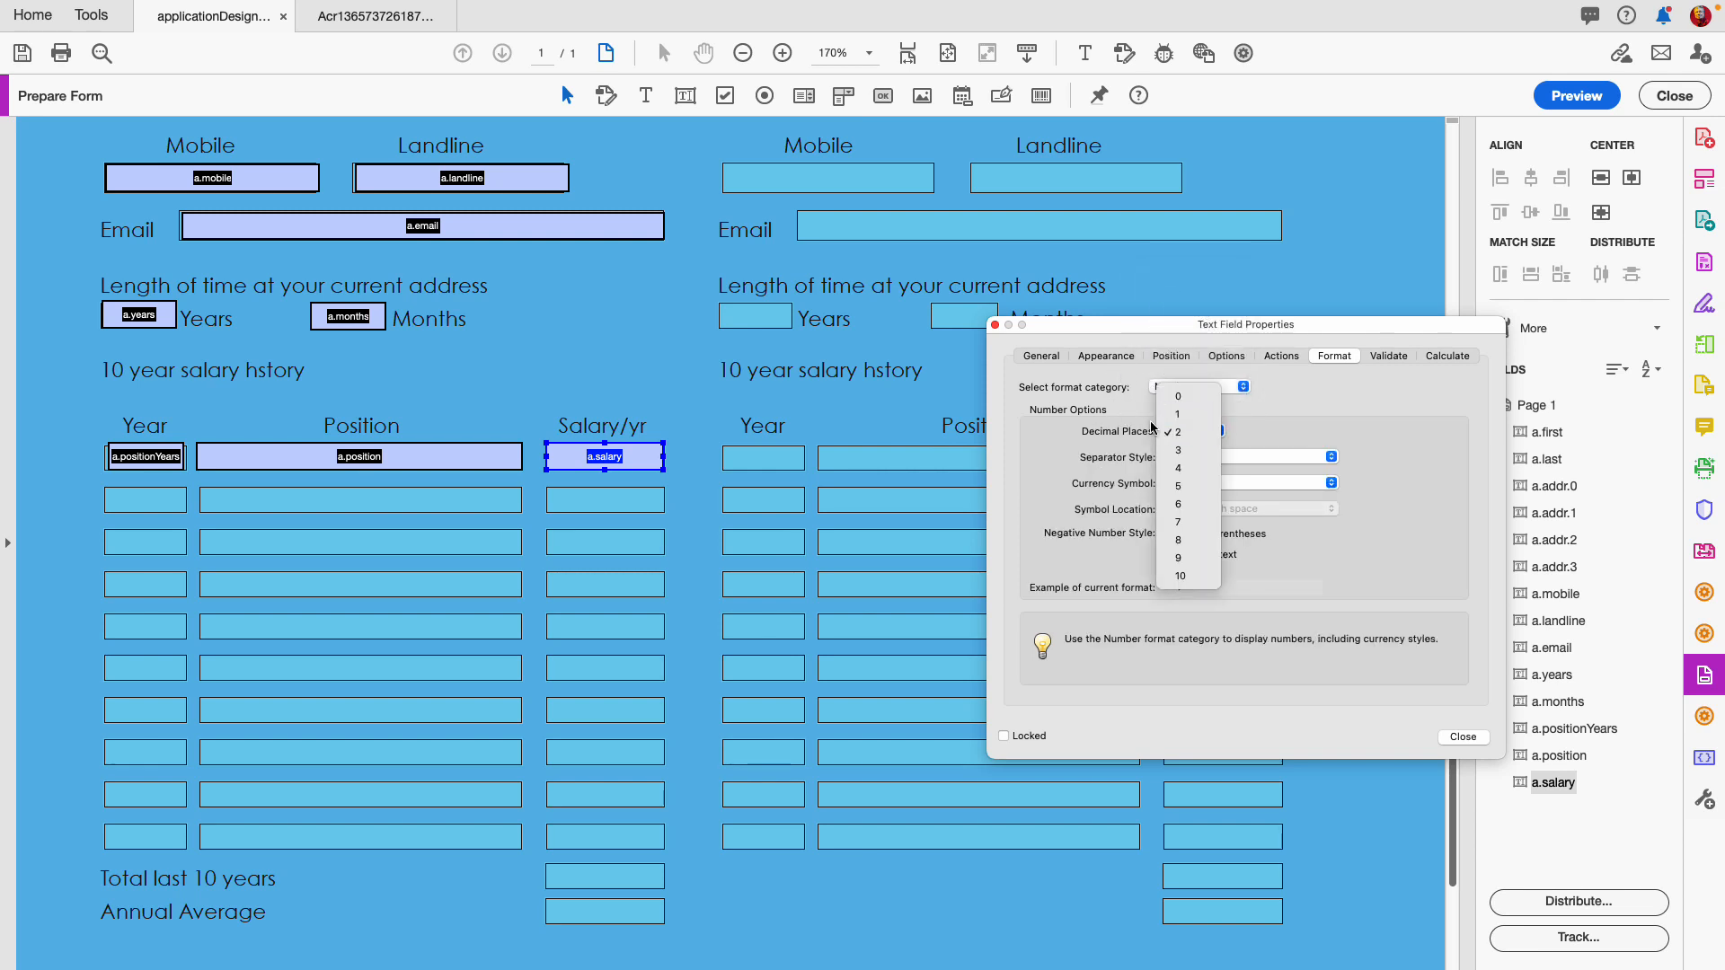
click(1177, 397)
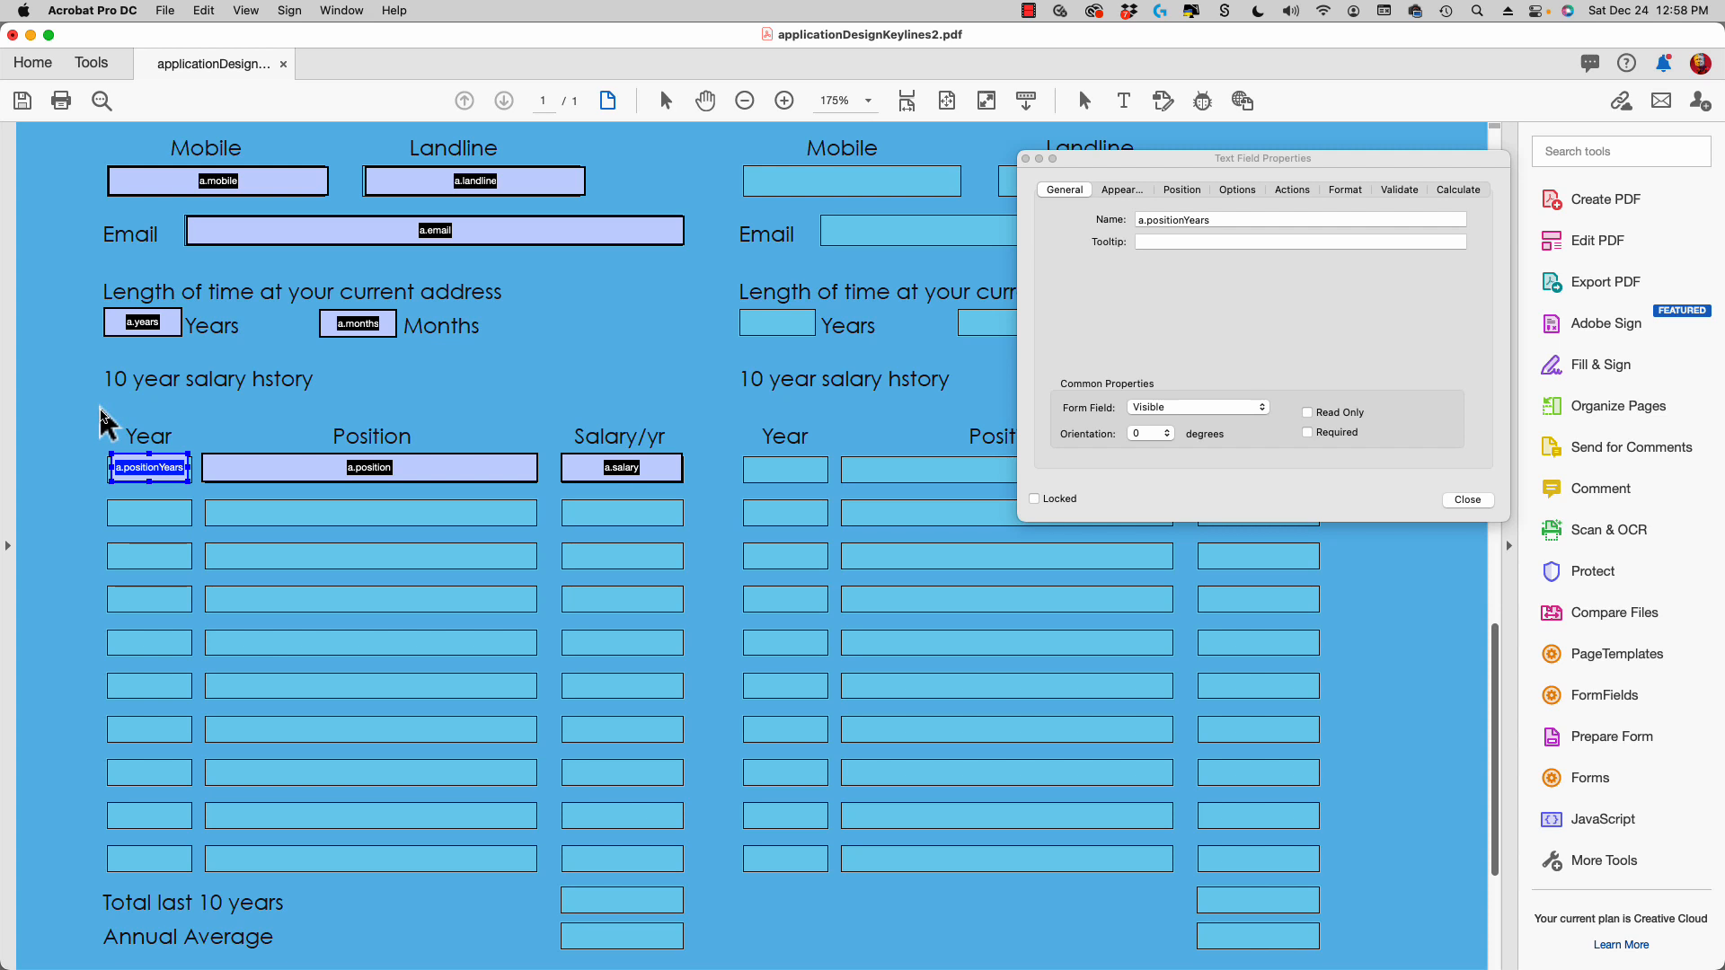
Create multiple copies of the first-row Year, Position and Salary/yr fields, 10 down and 1 across.
drag(101, 410, 673, 493)
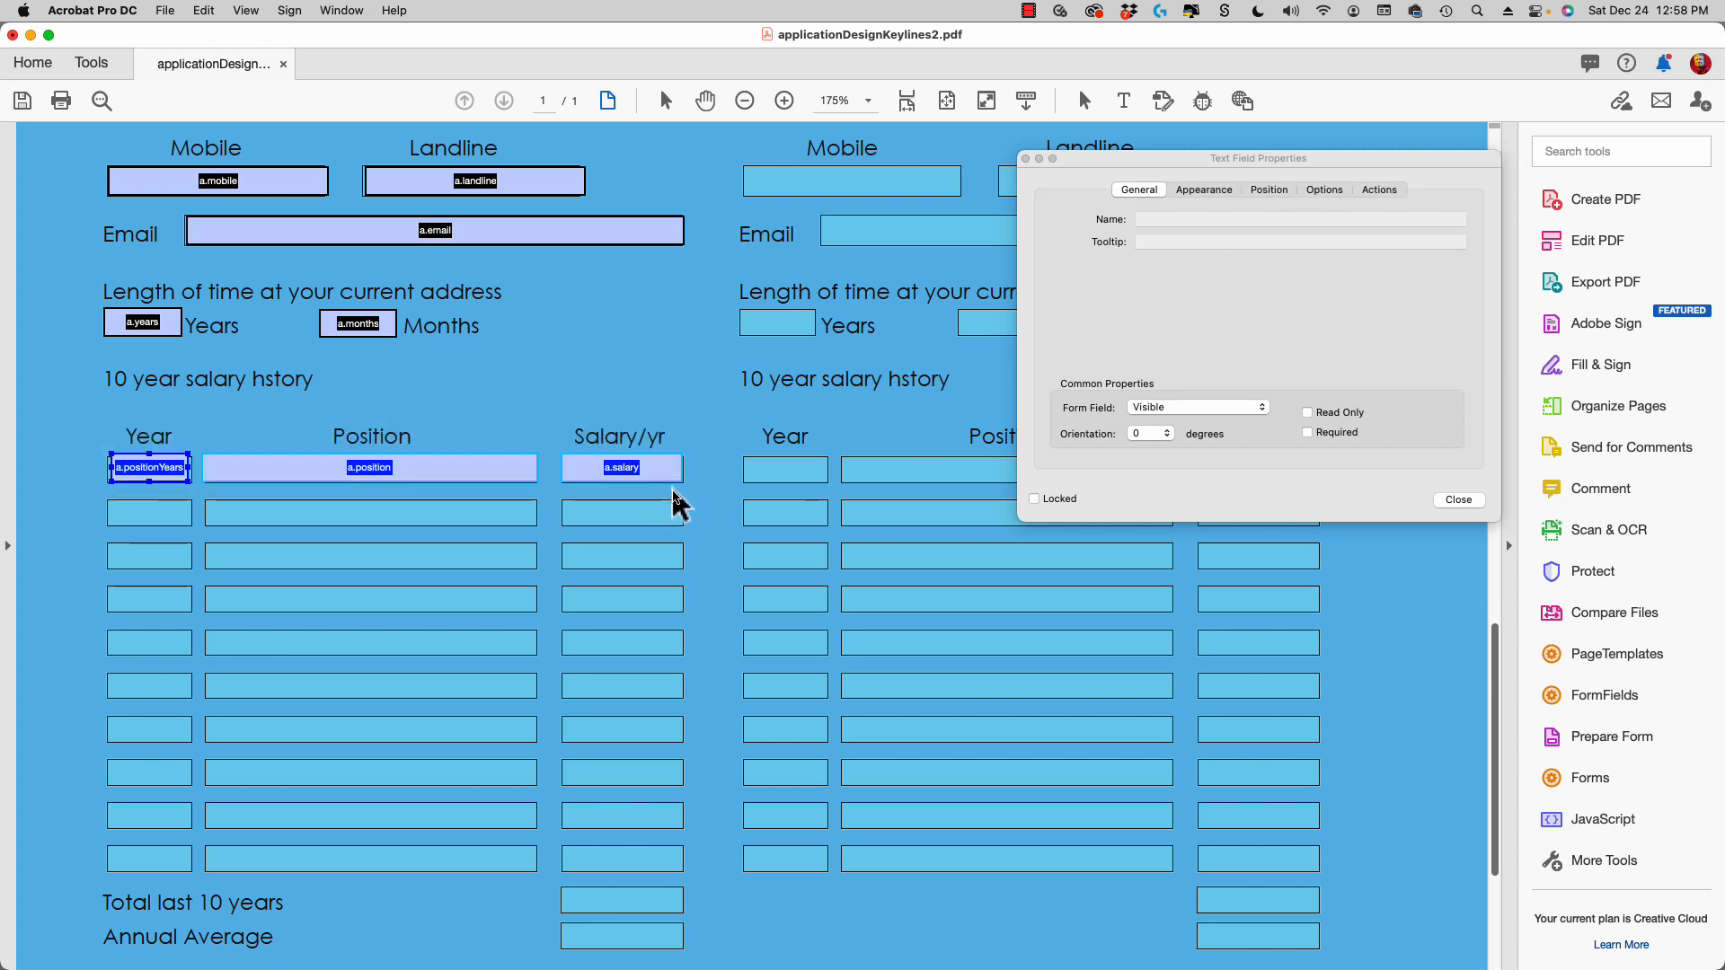
click(258, 478)
right_click(270, 474)
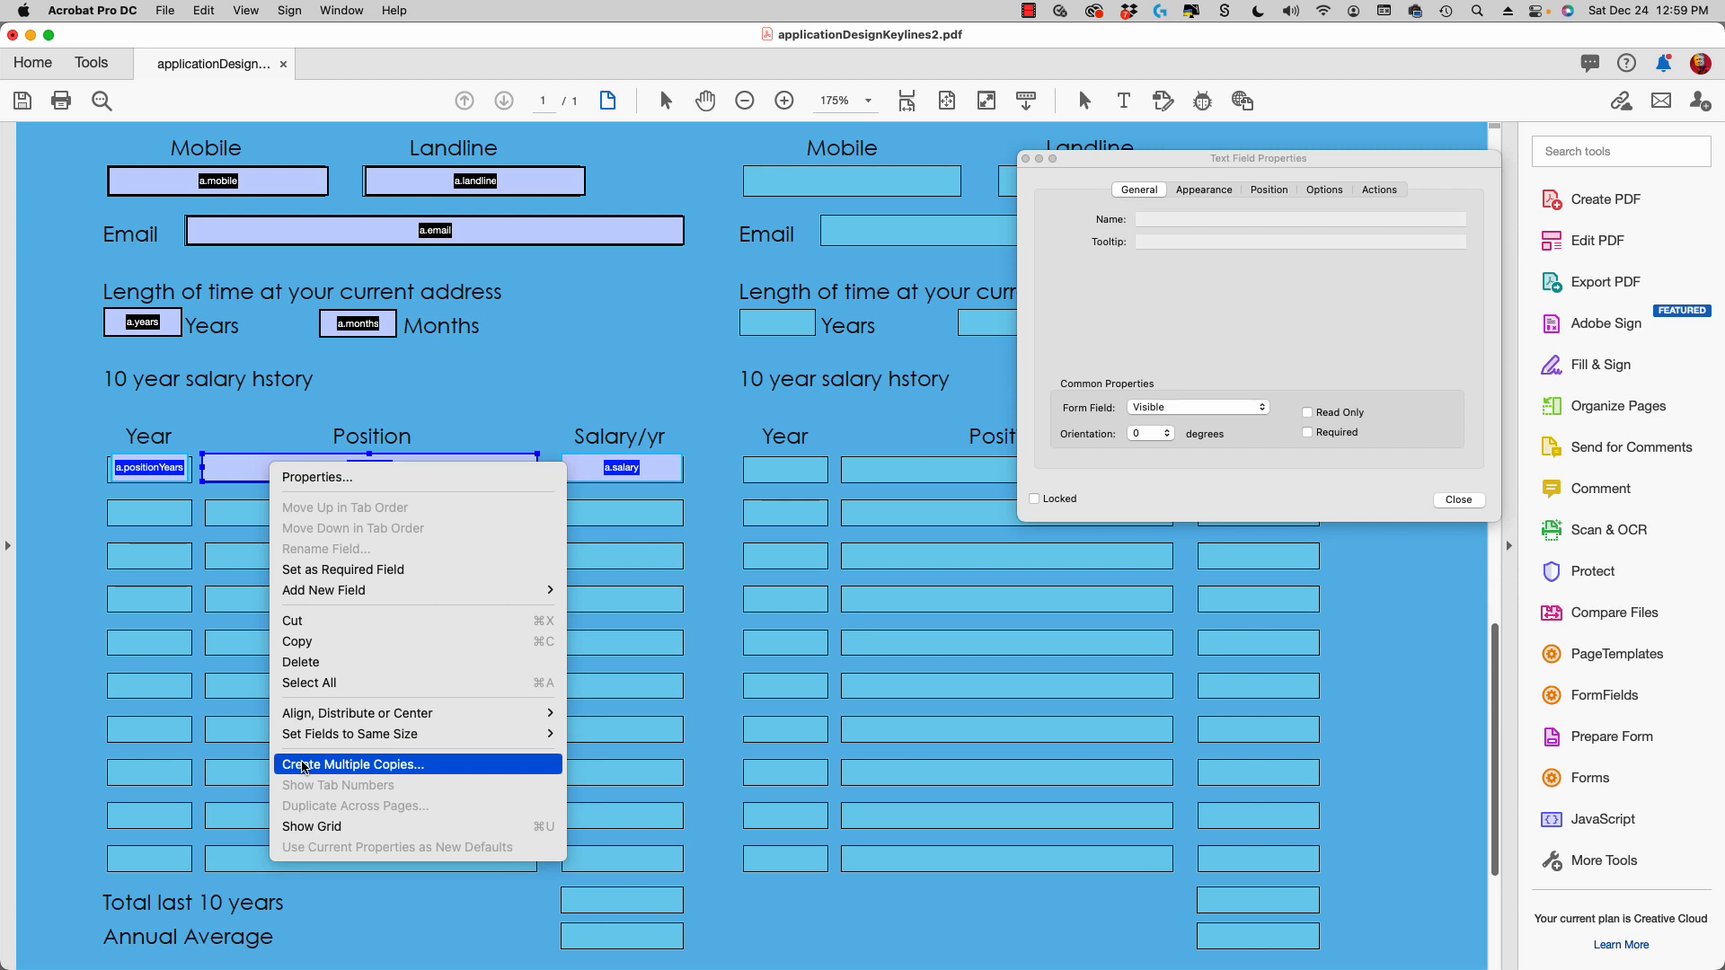
click(306, 764)
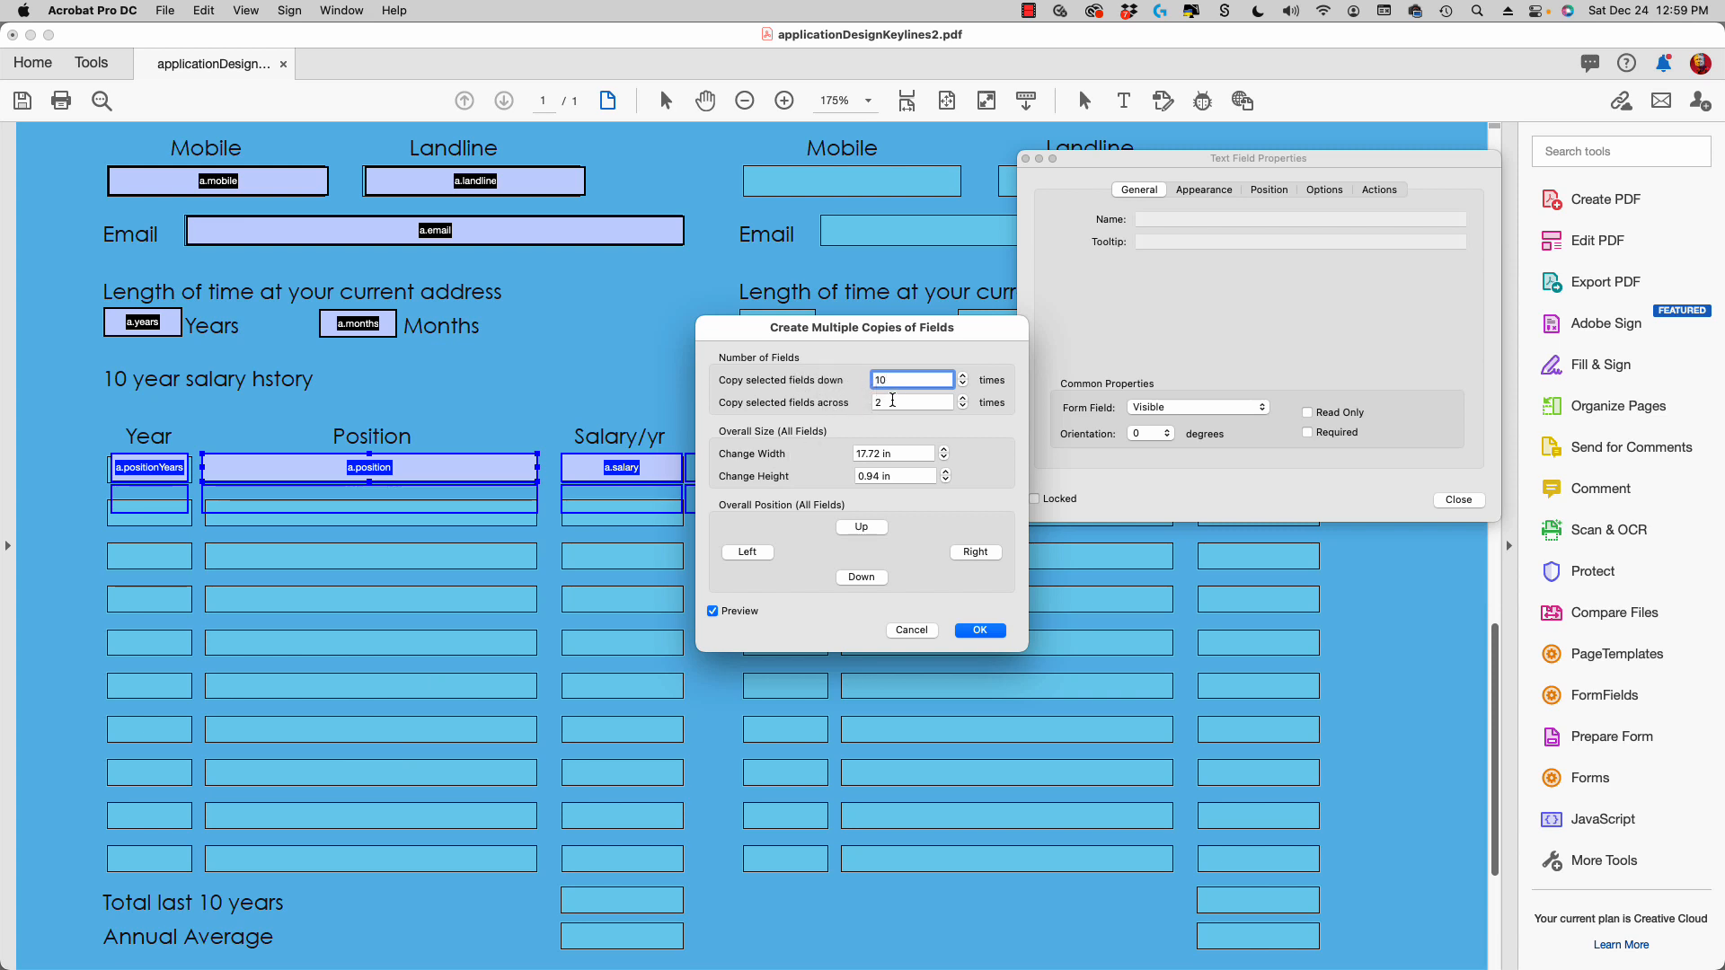
click(892, 400)
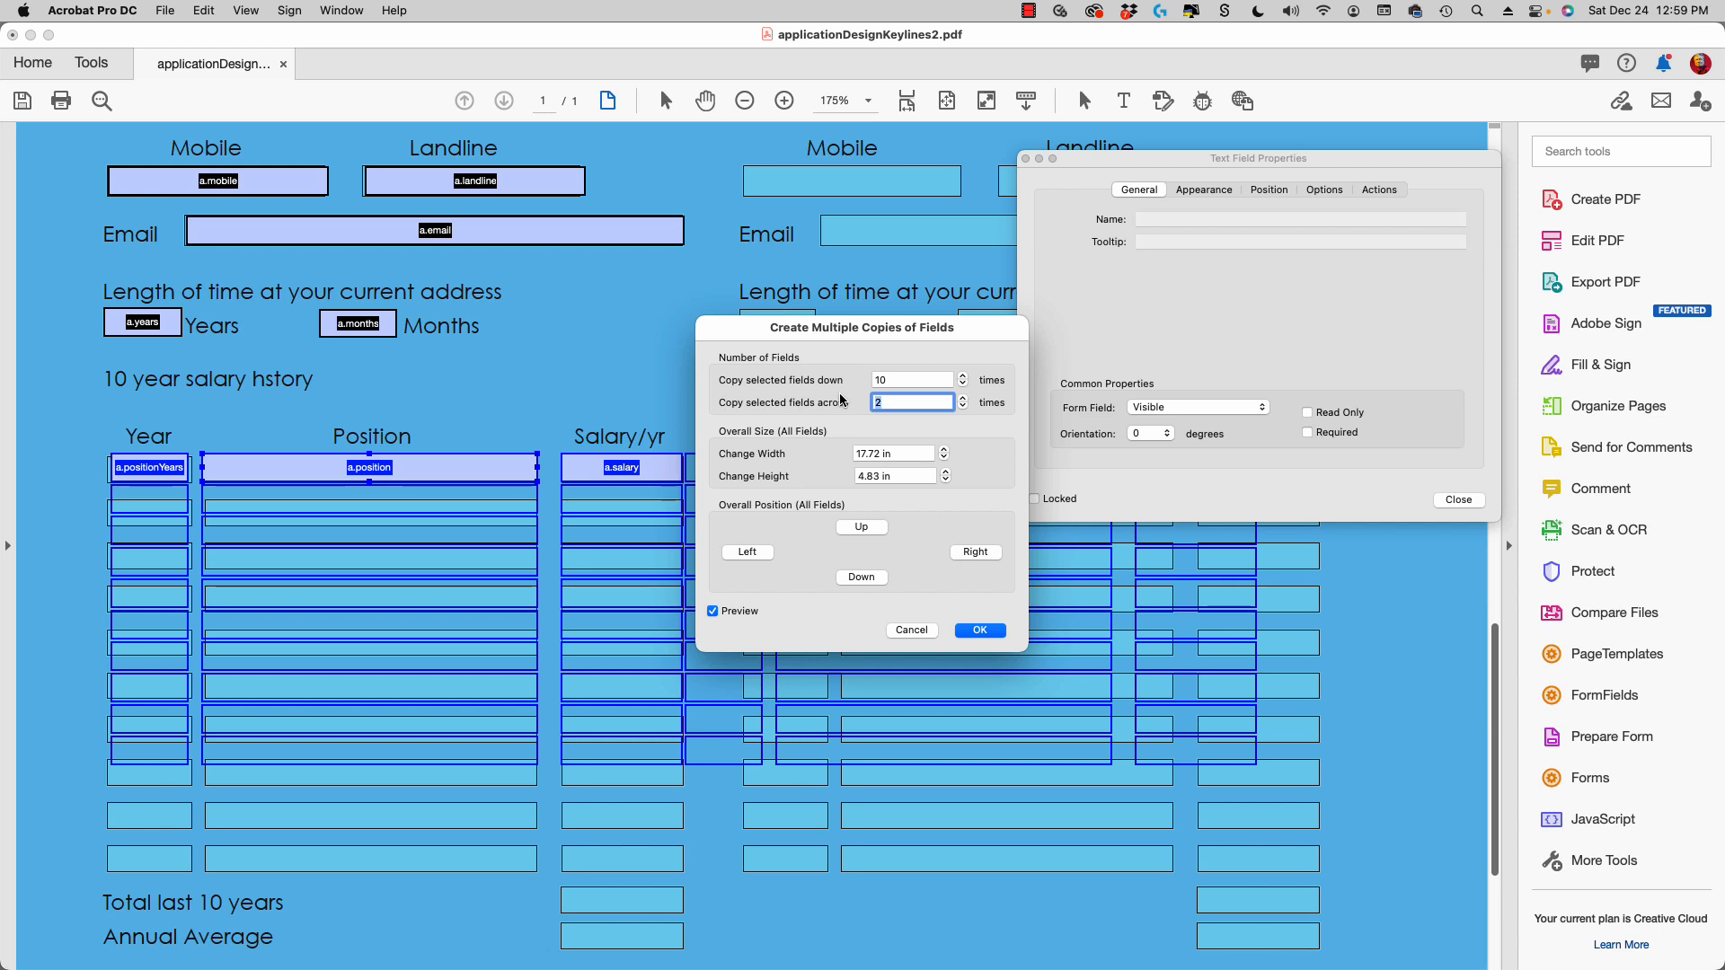
click(976, 629)
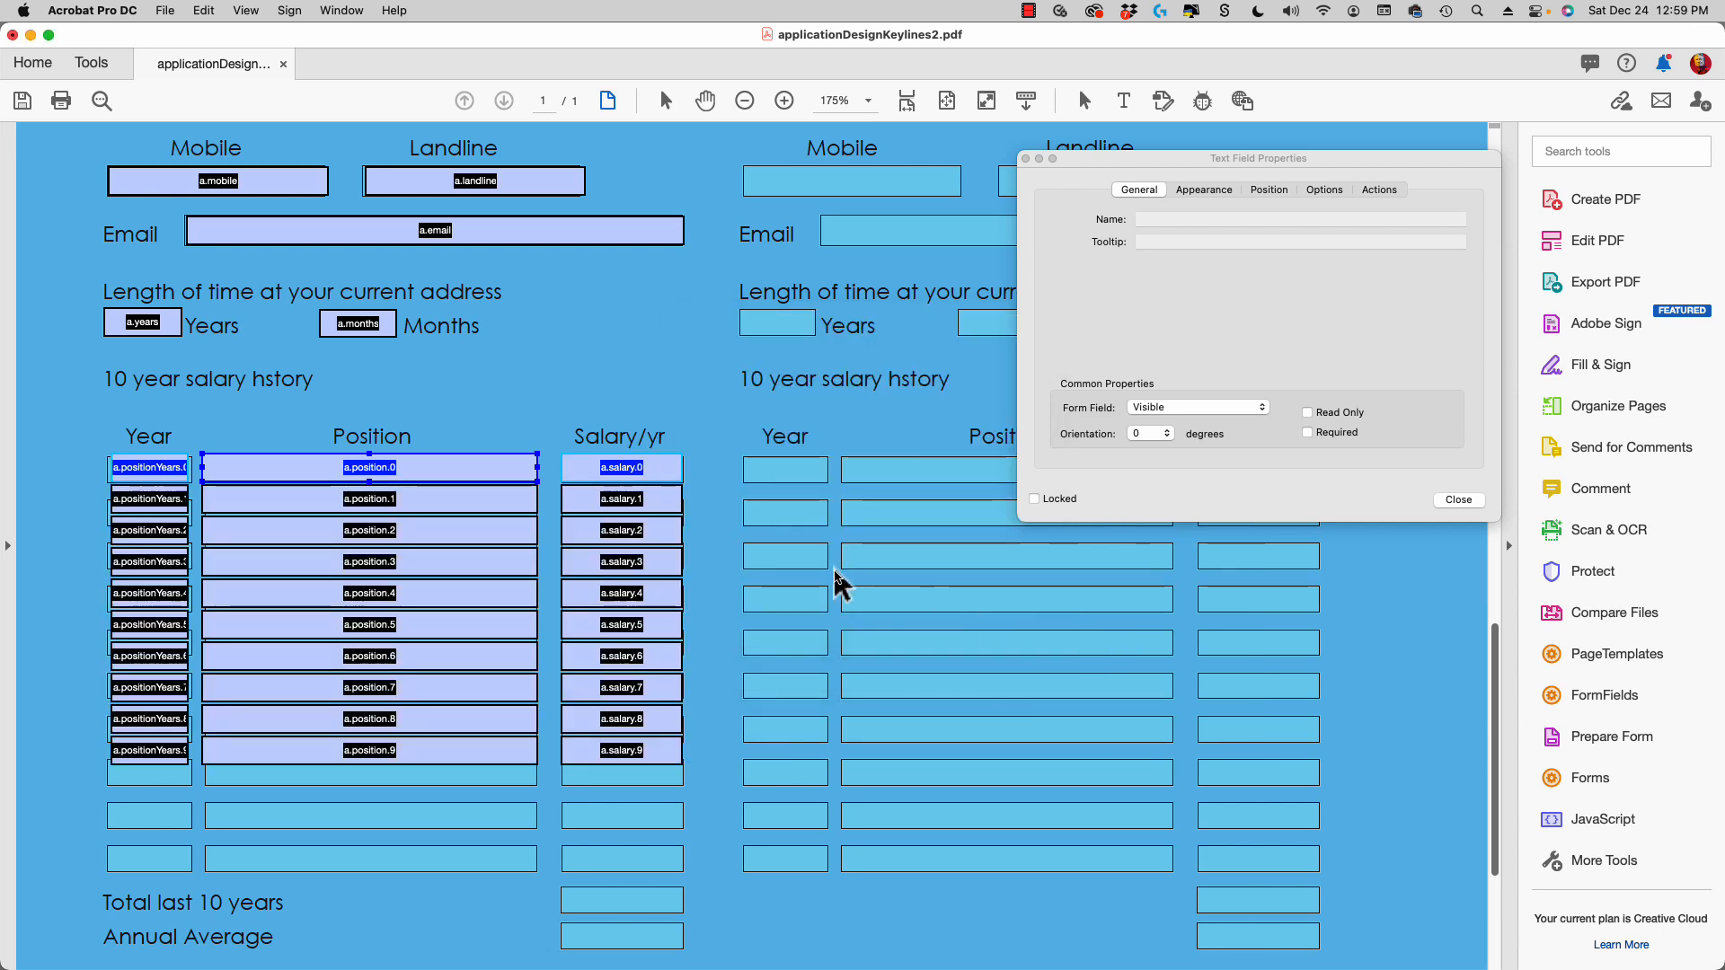
Move the last row of copied fields onto the tenth row of boxes and distribute the Year column fields vertically.
drag(70, 753, 683, 799)
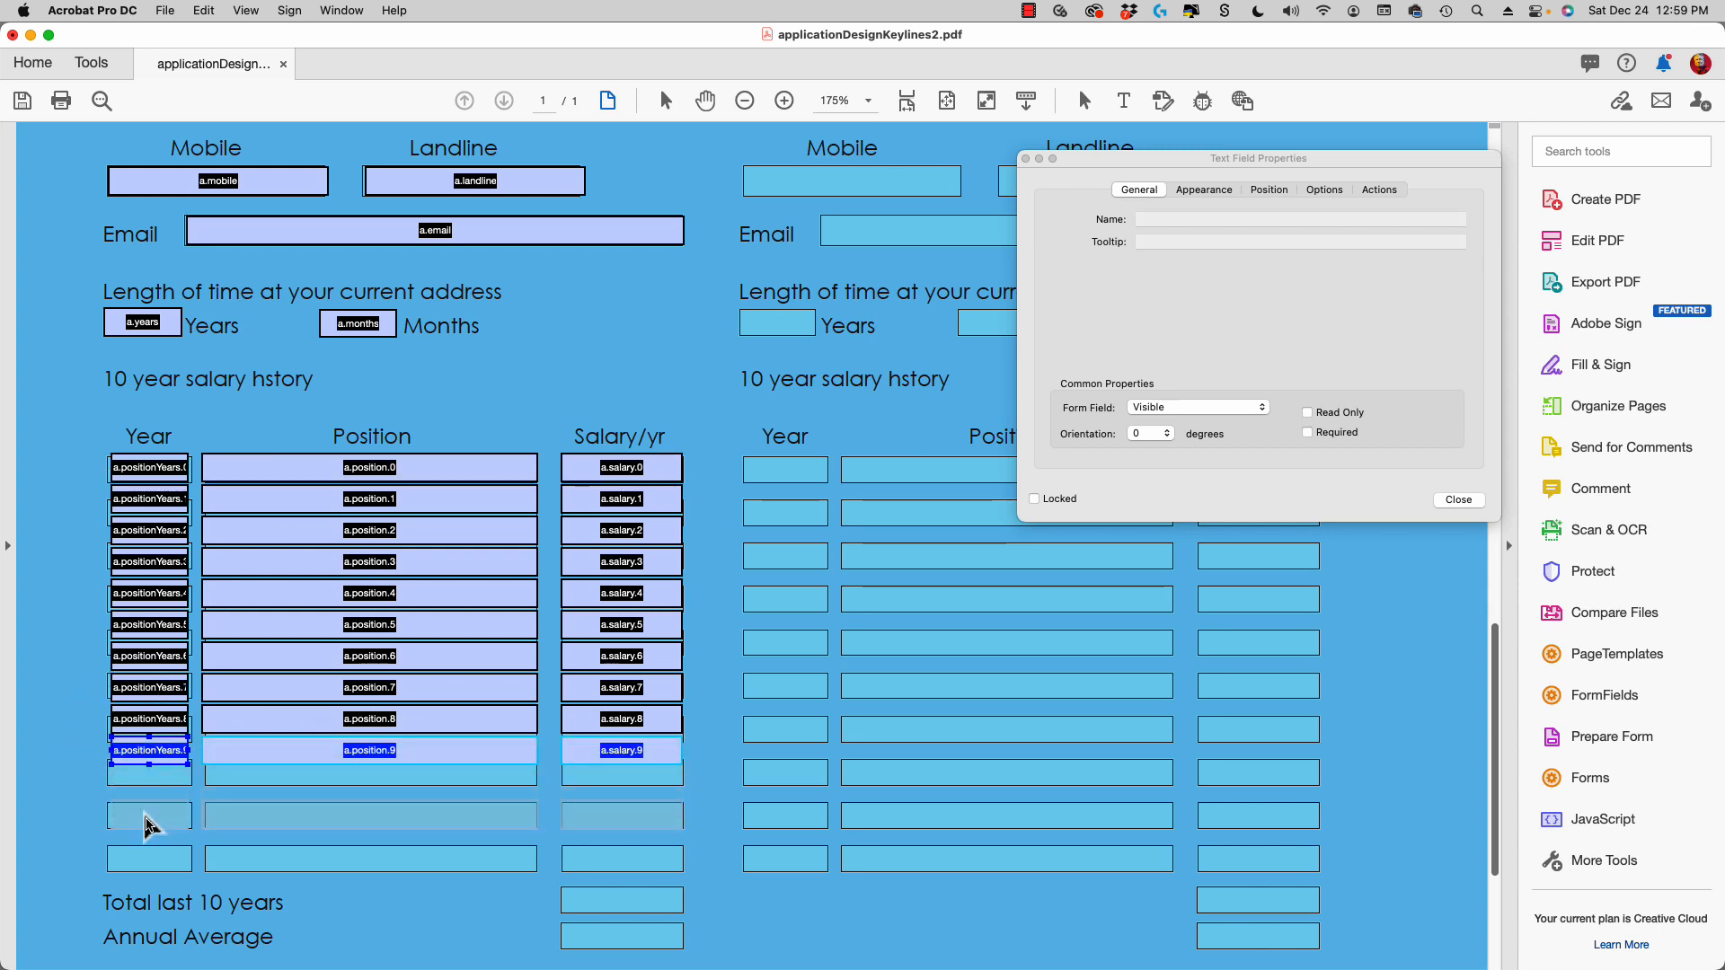
drag(148, 825, 150, 866)
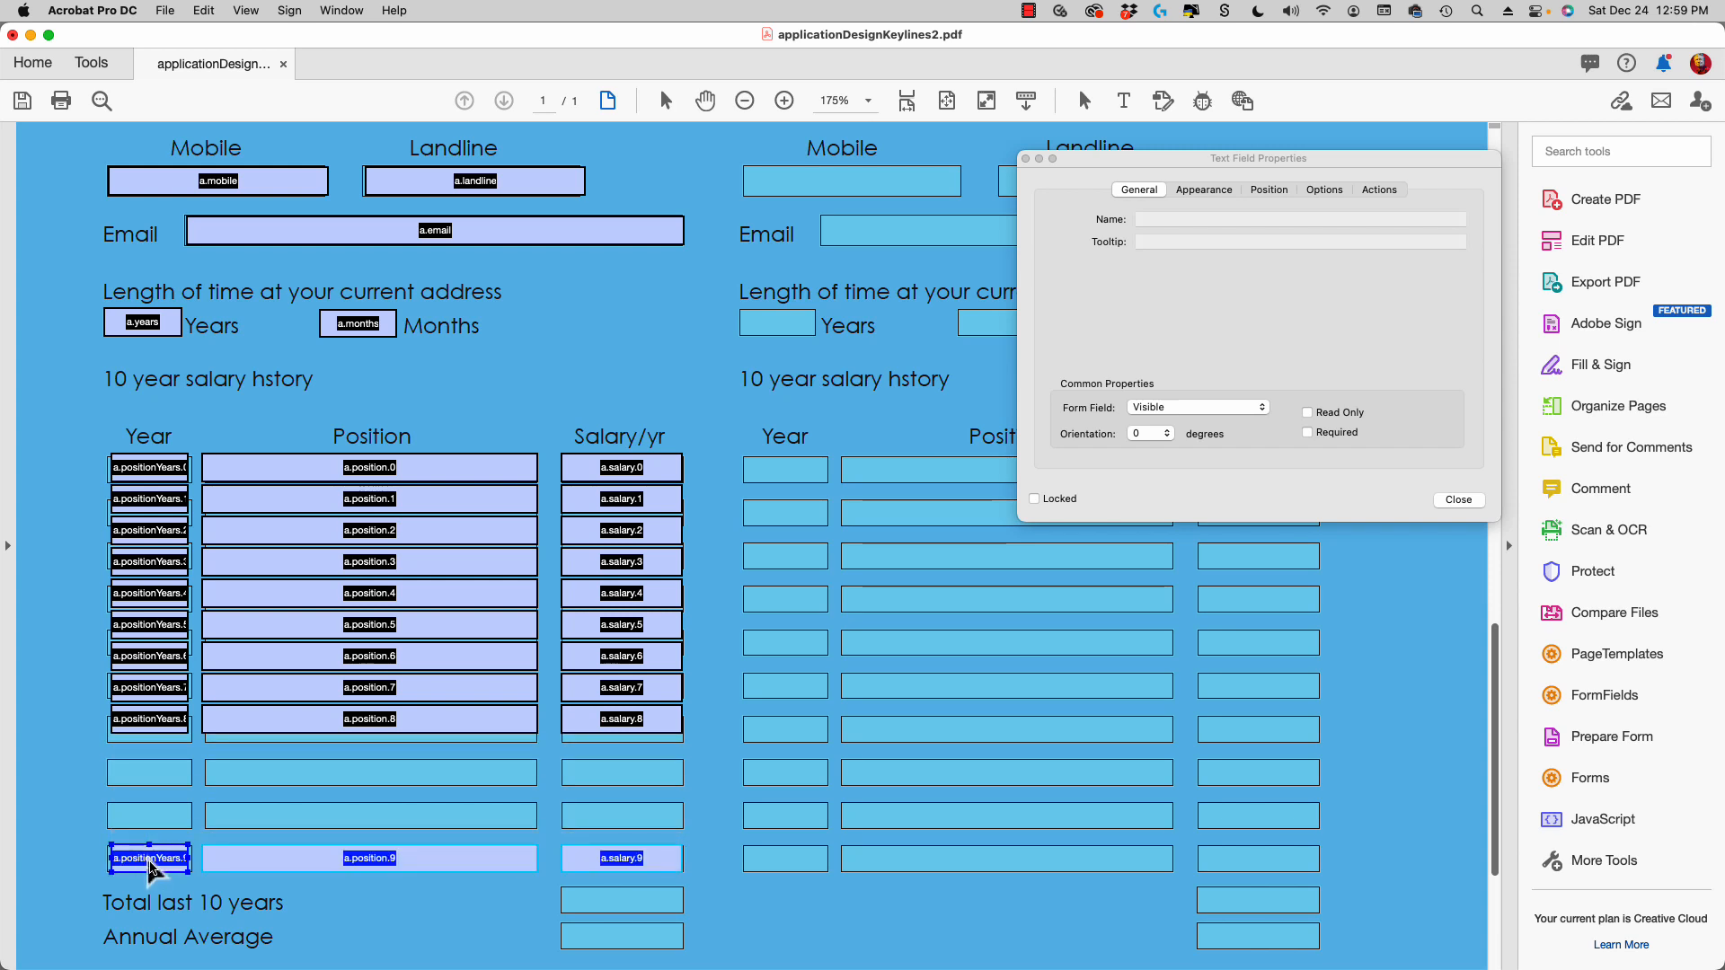
shift+click(135, 460)
drag(134, 402, 162, 860)
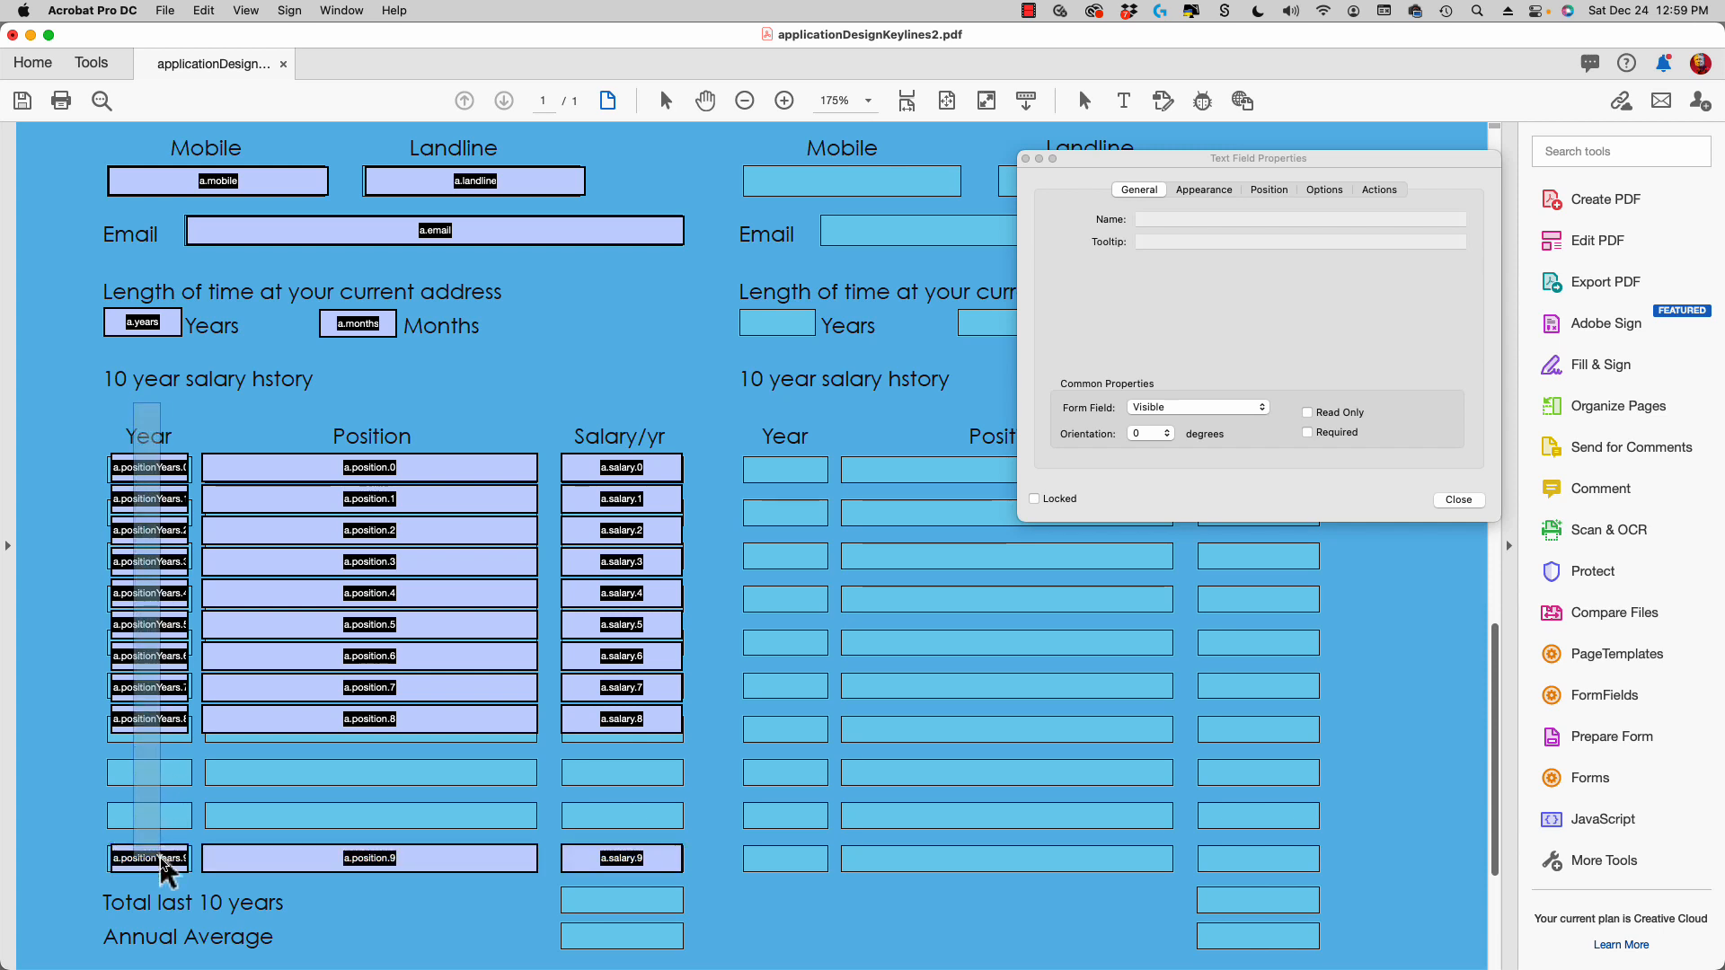
drag(165, 869, 165, 868)
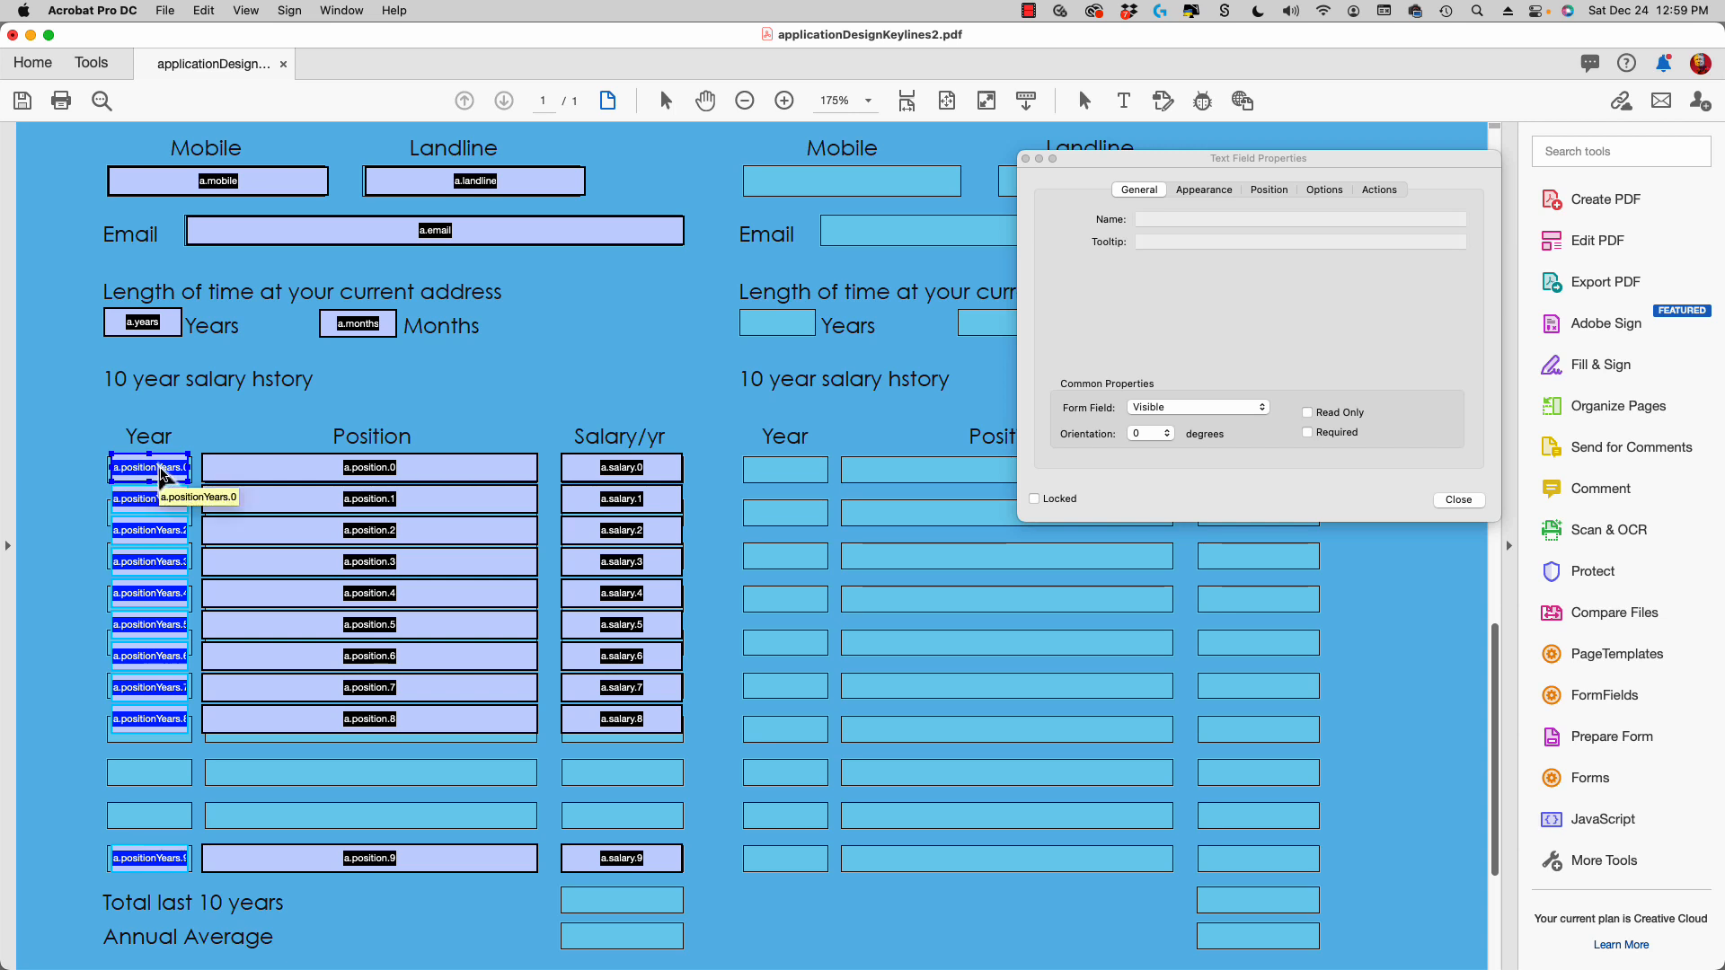
right_click(160, 469)
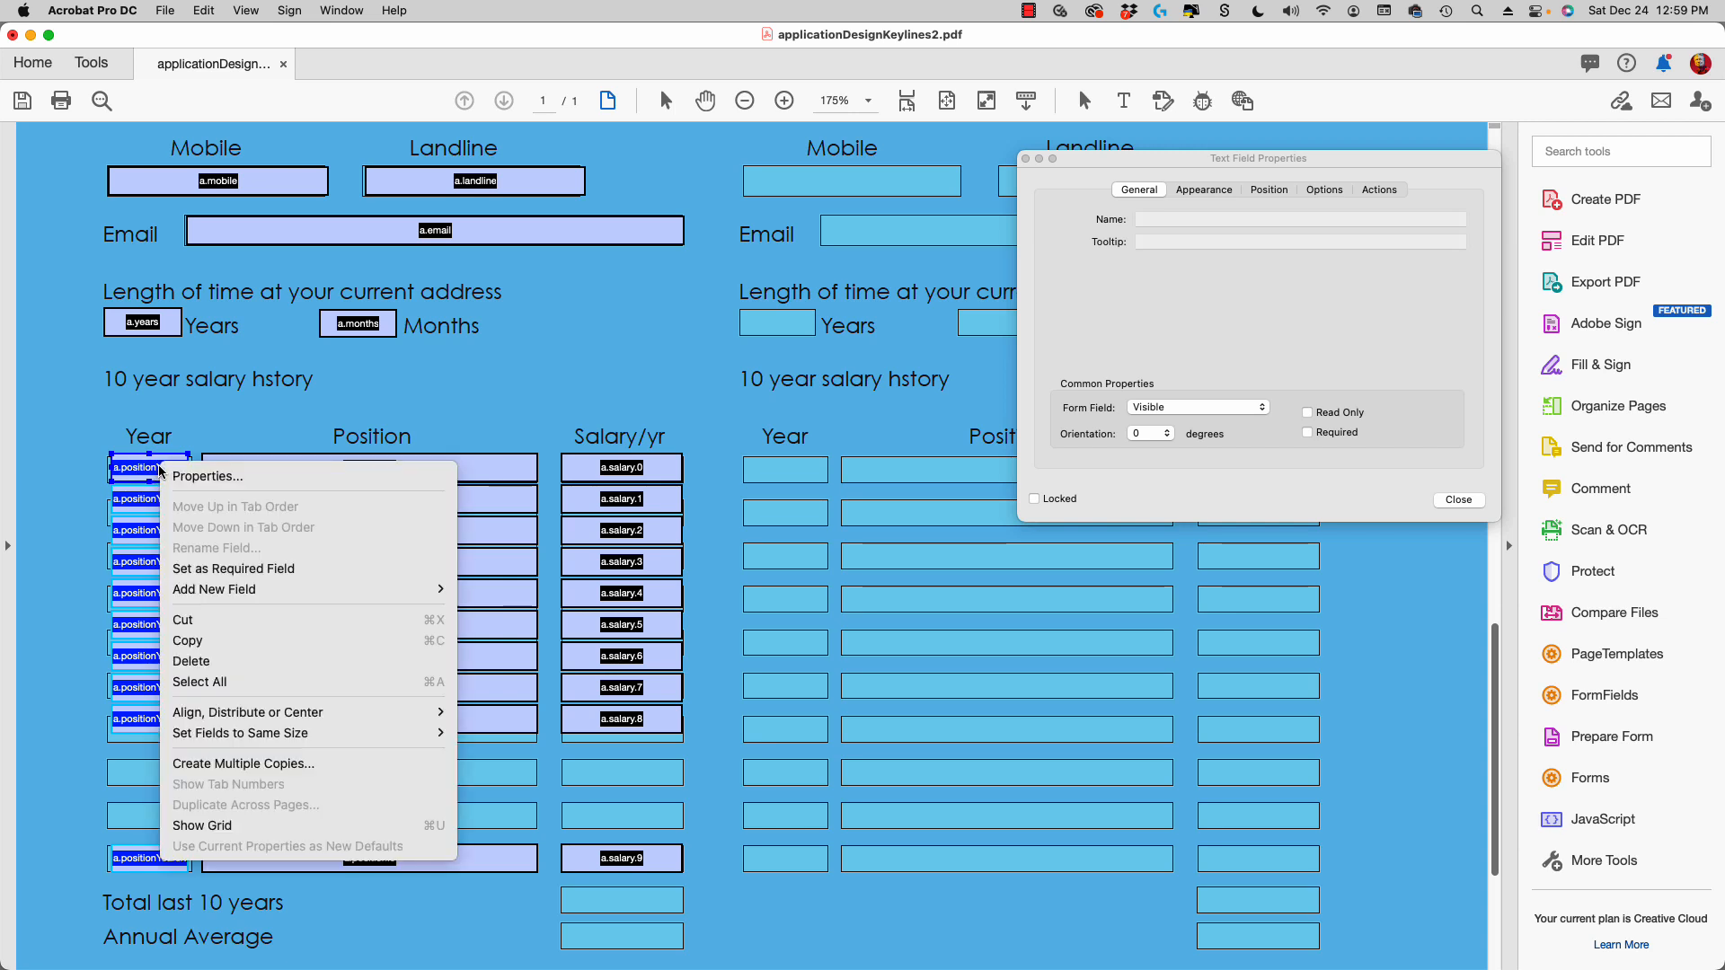
mouse_move(215, 712)
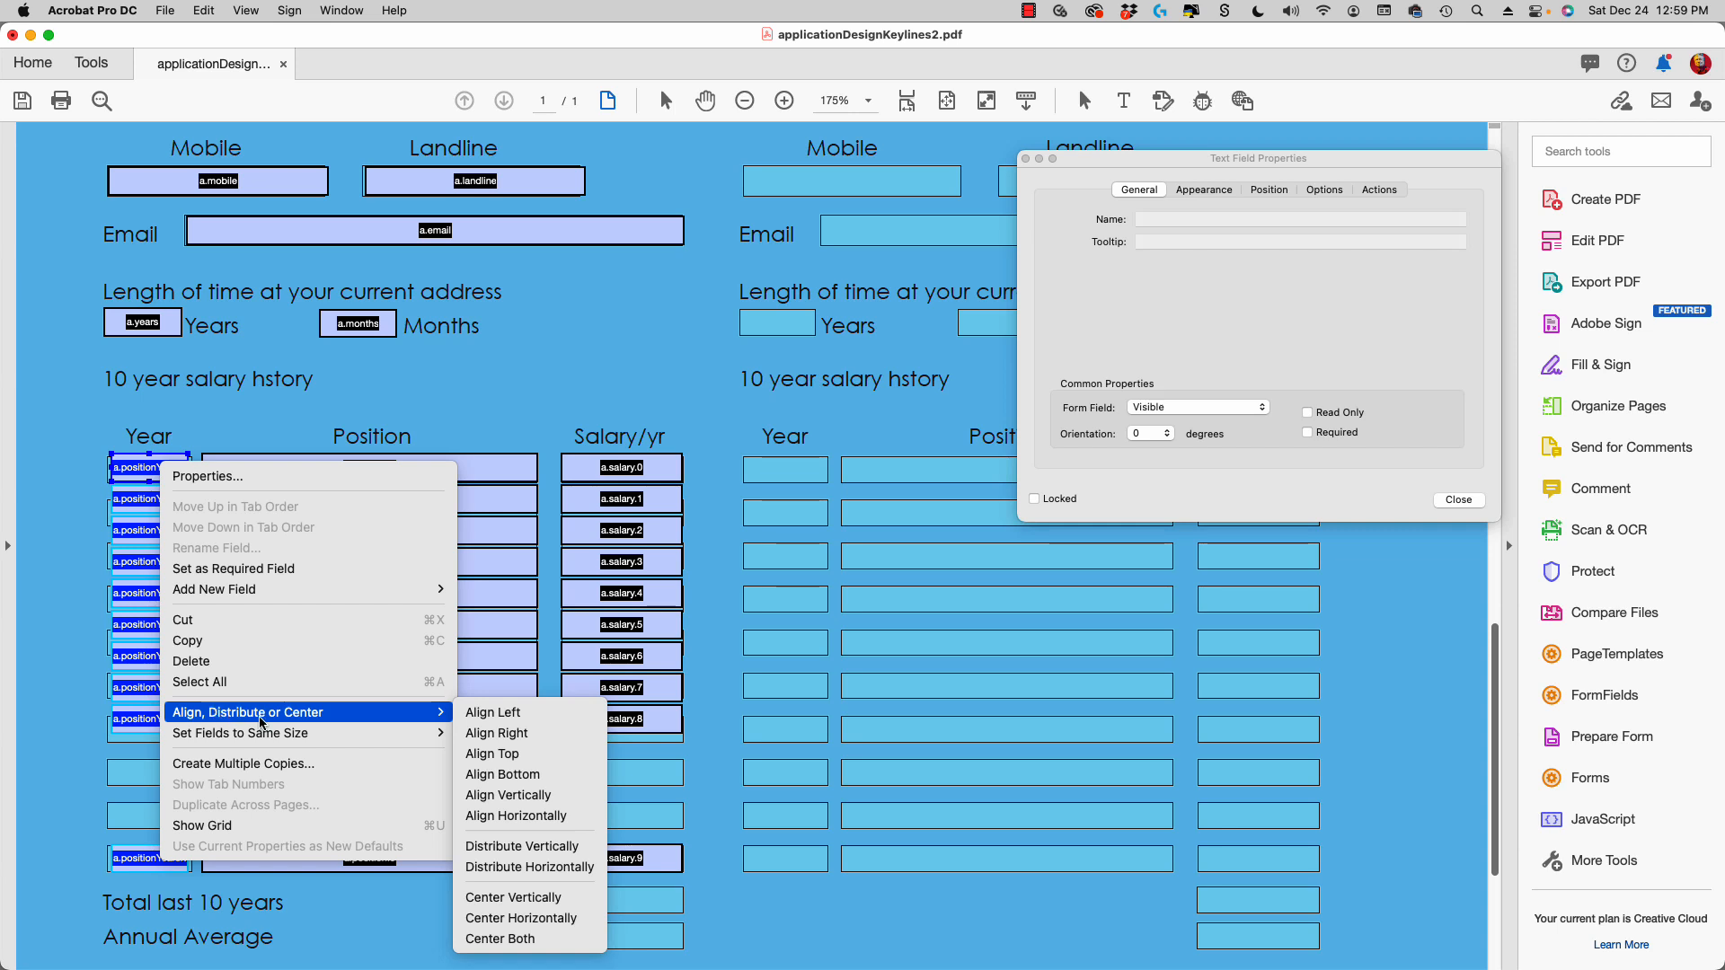
click(505, 846)
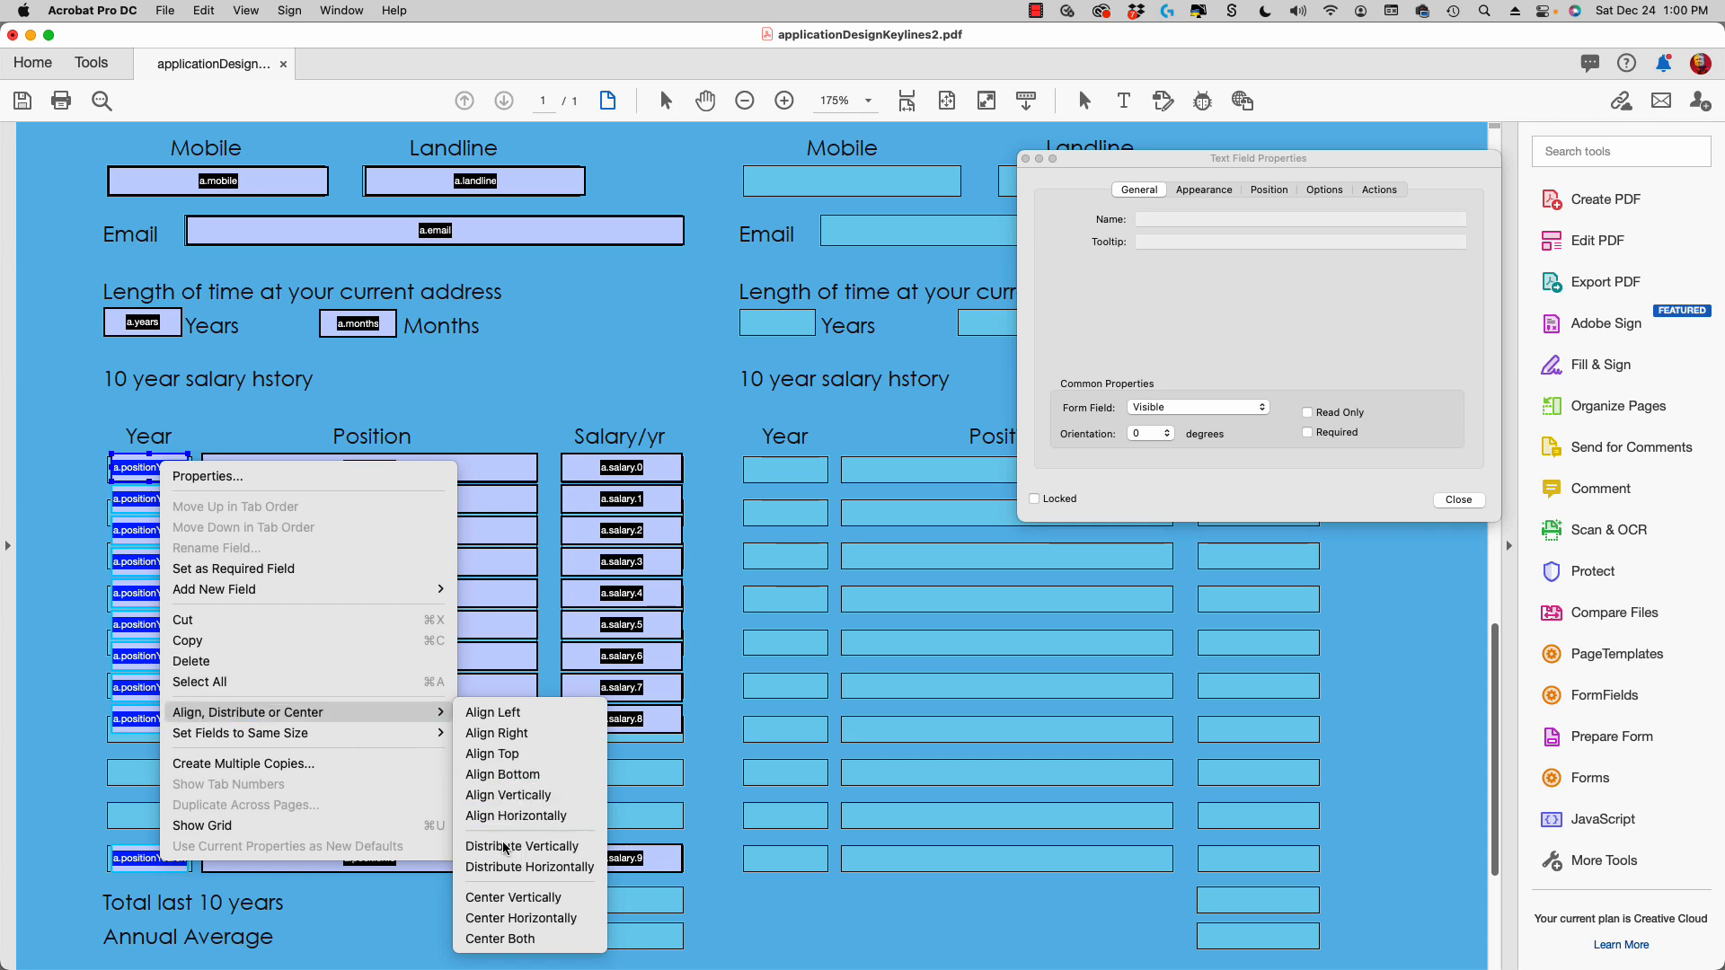
Distribute the ten applicant Position column fields vertically across their boxes.
drag(302, 428, 386, 864)
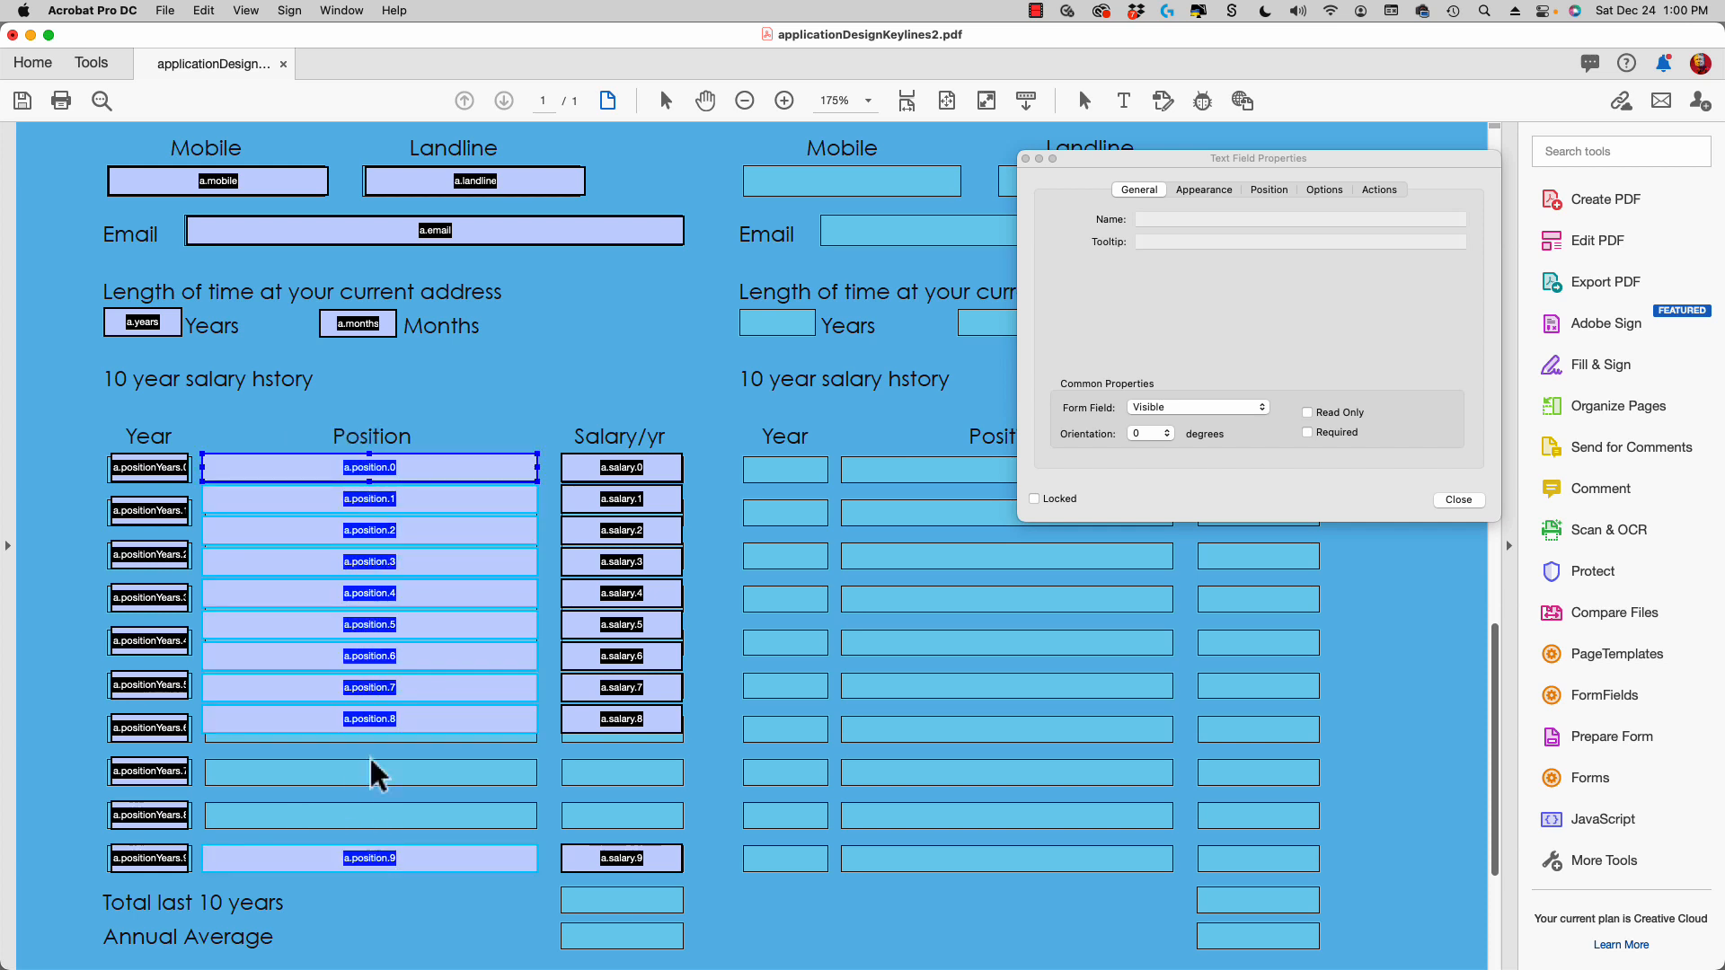
click(328, 494)
right_click(319, 472)
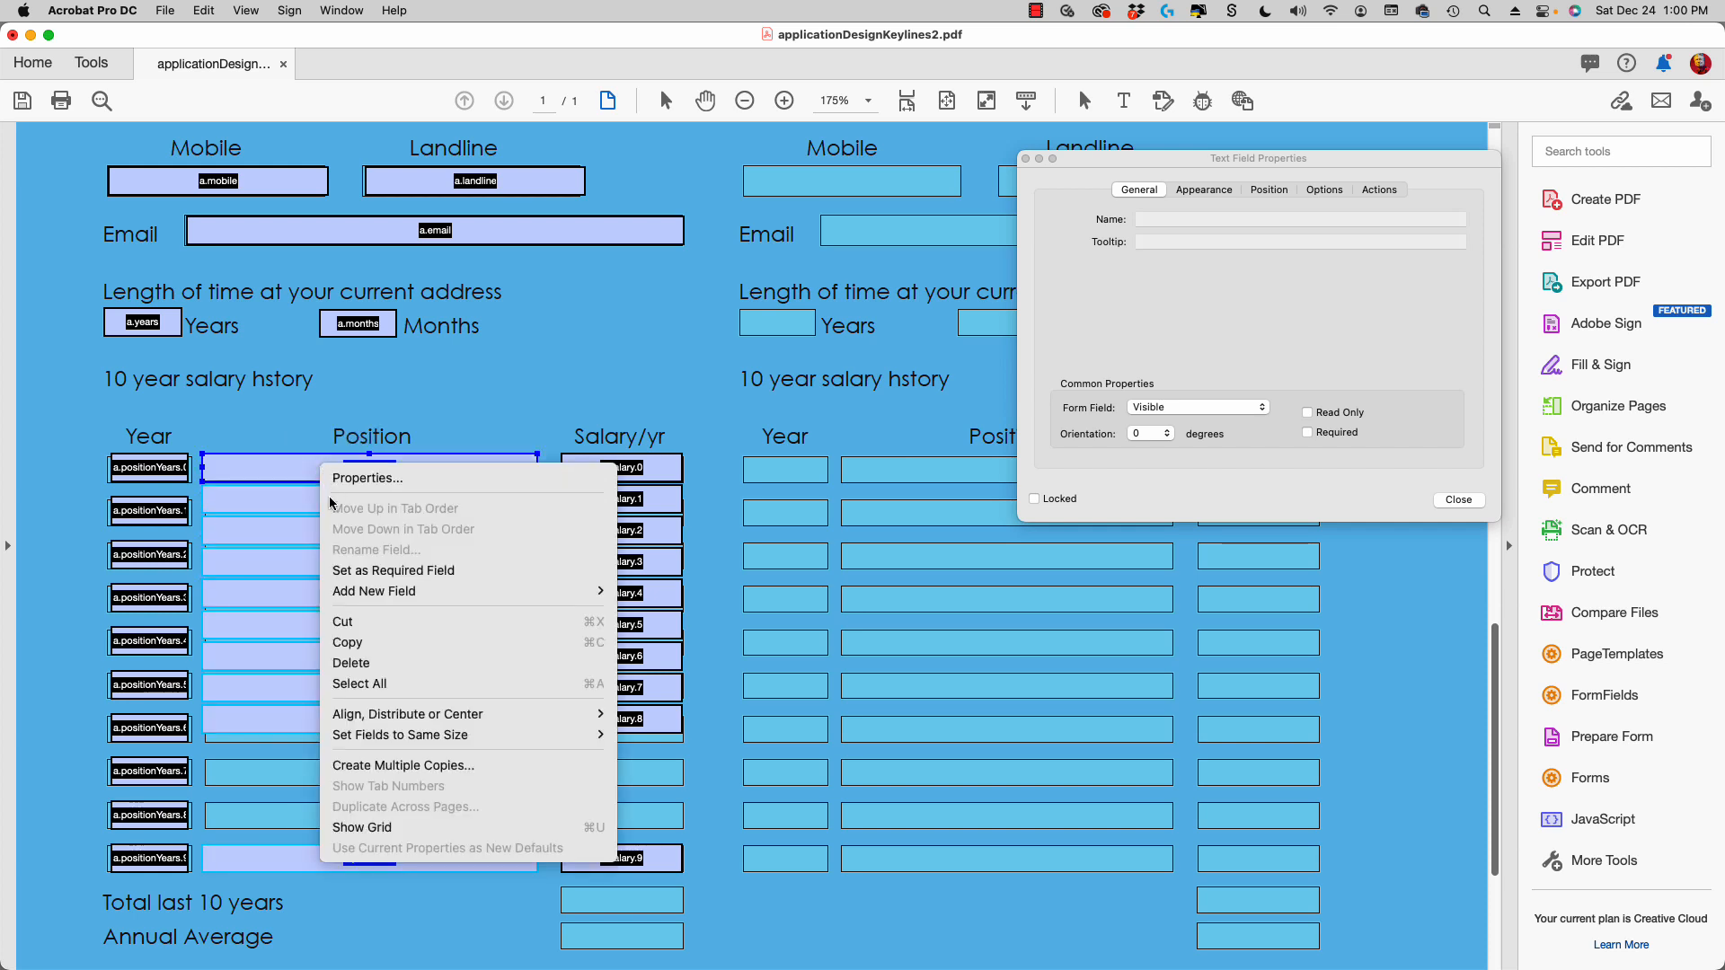
mouse_move(367, 719)
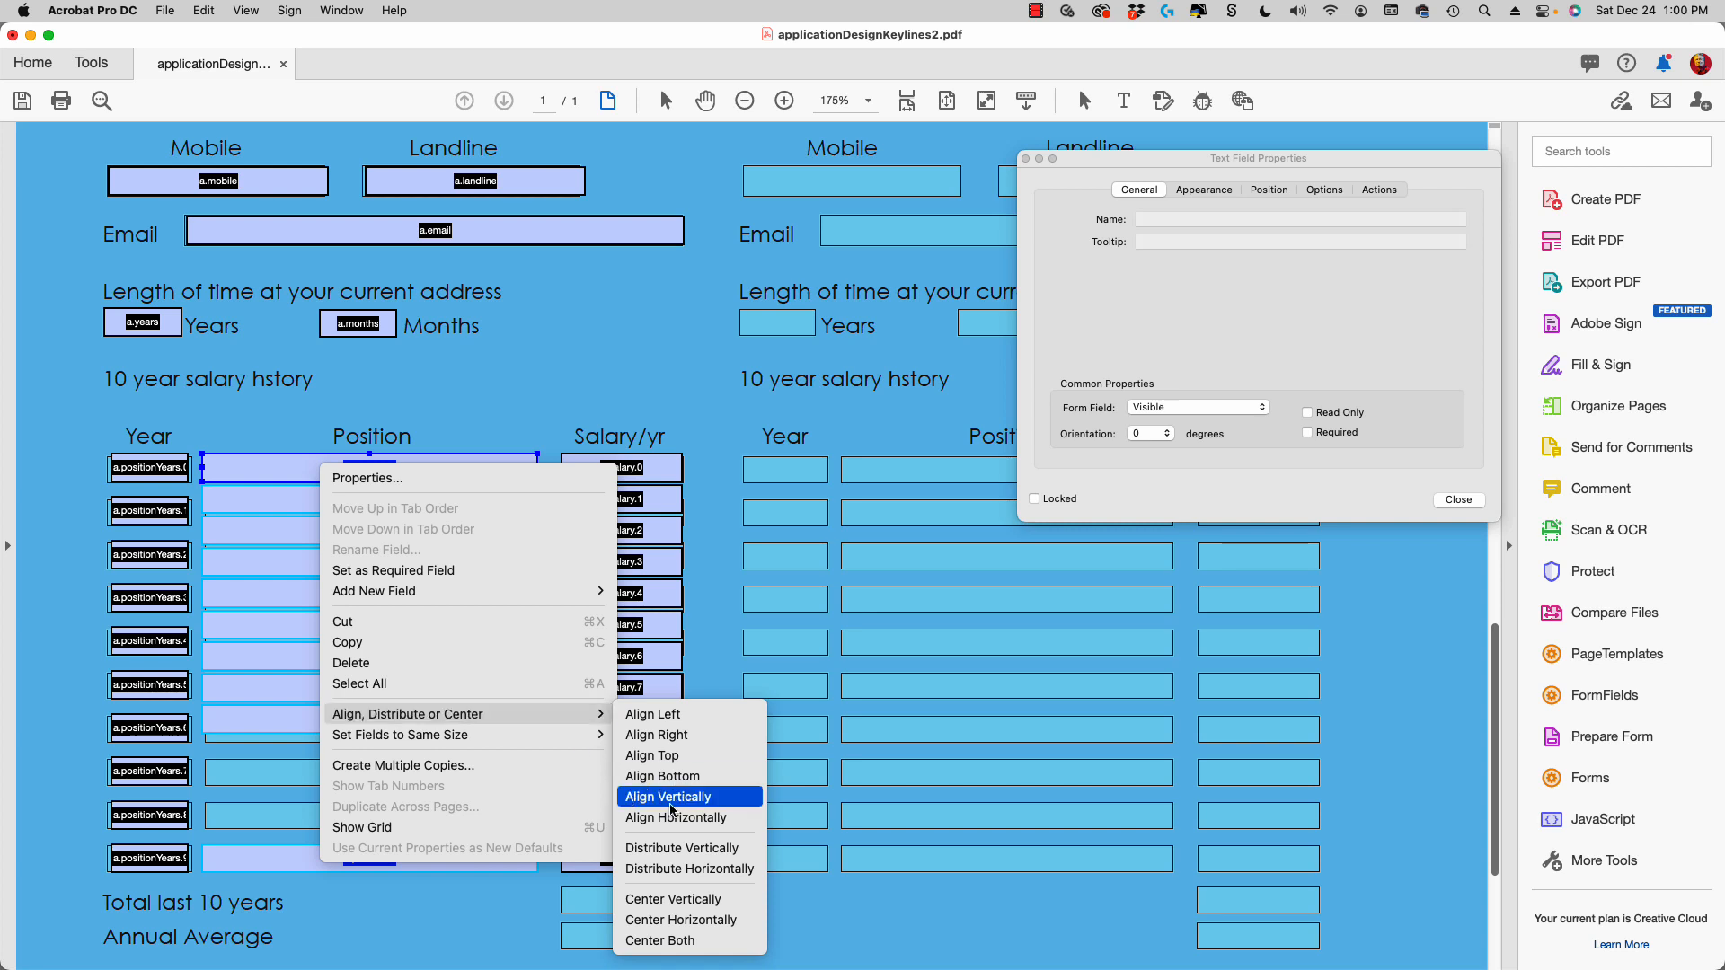
click(708, 852)
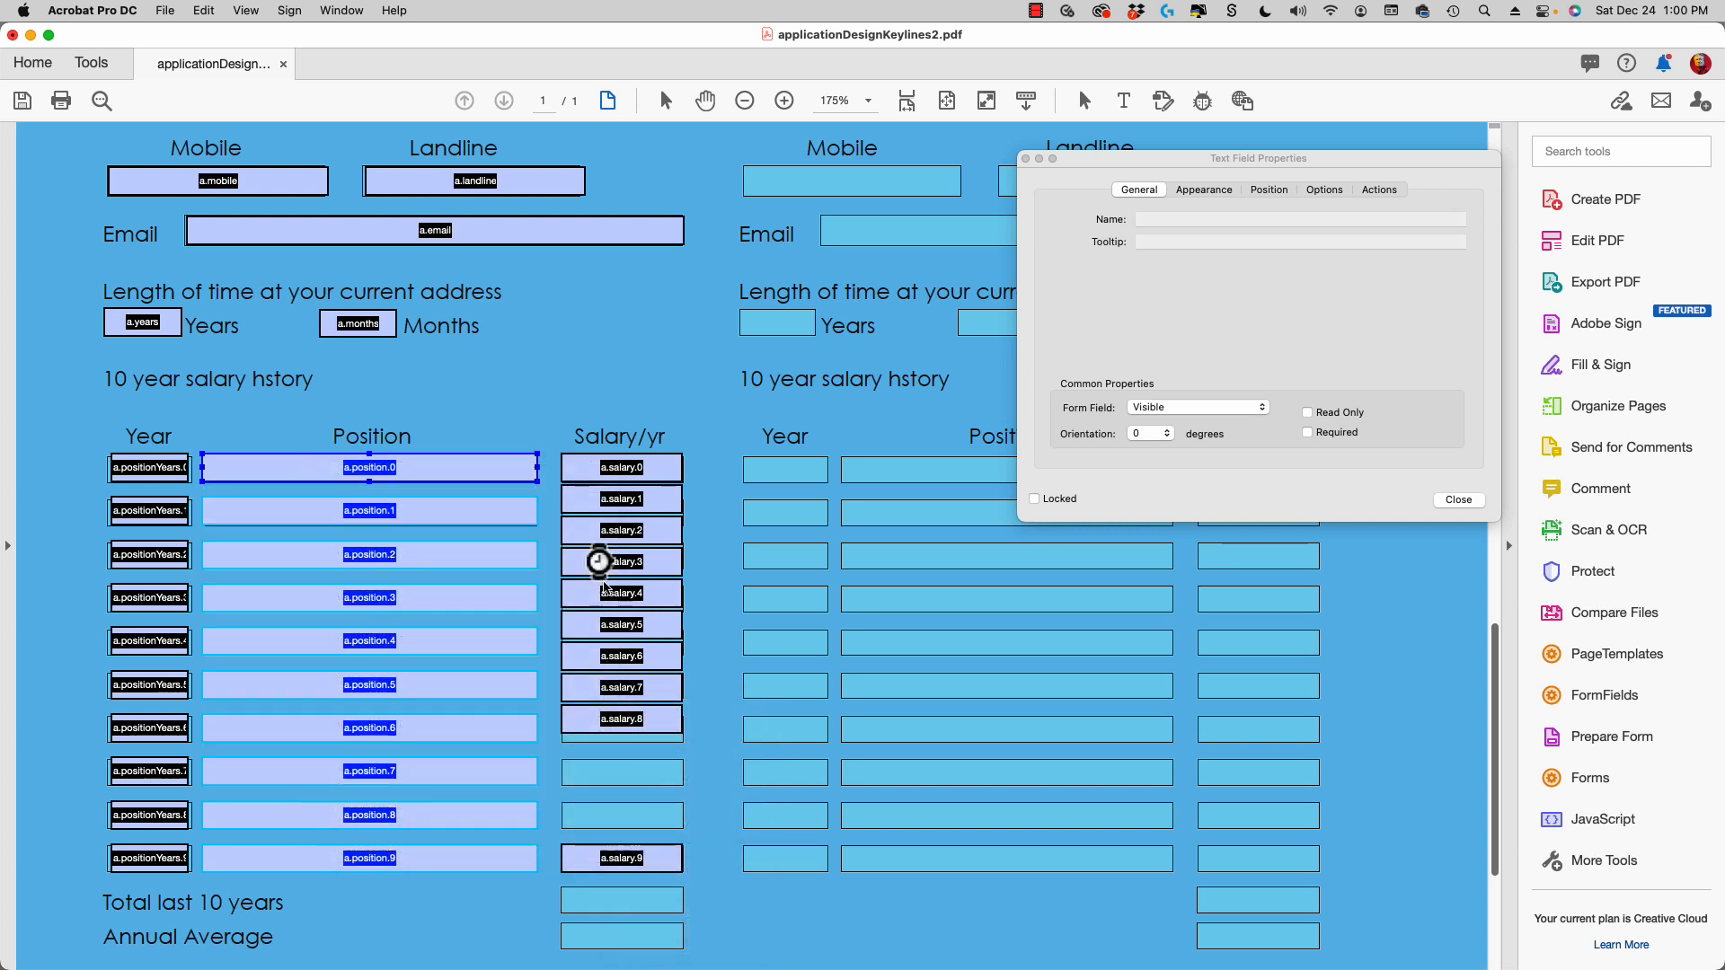
Distribute the ten applicant Salary/yr column fields vertically across their boxes.
drag(579, 416, 660, 880)
right_click(597, 472)
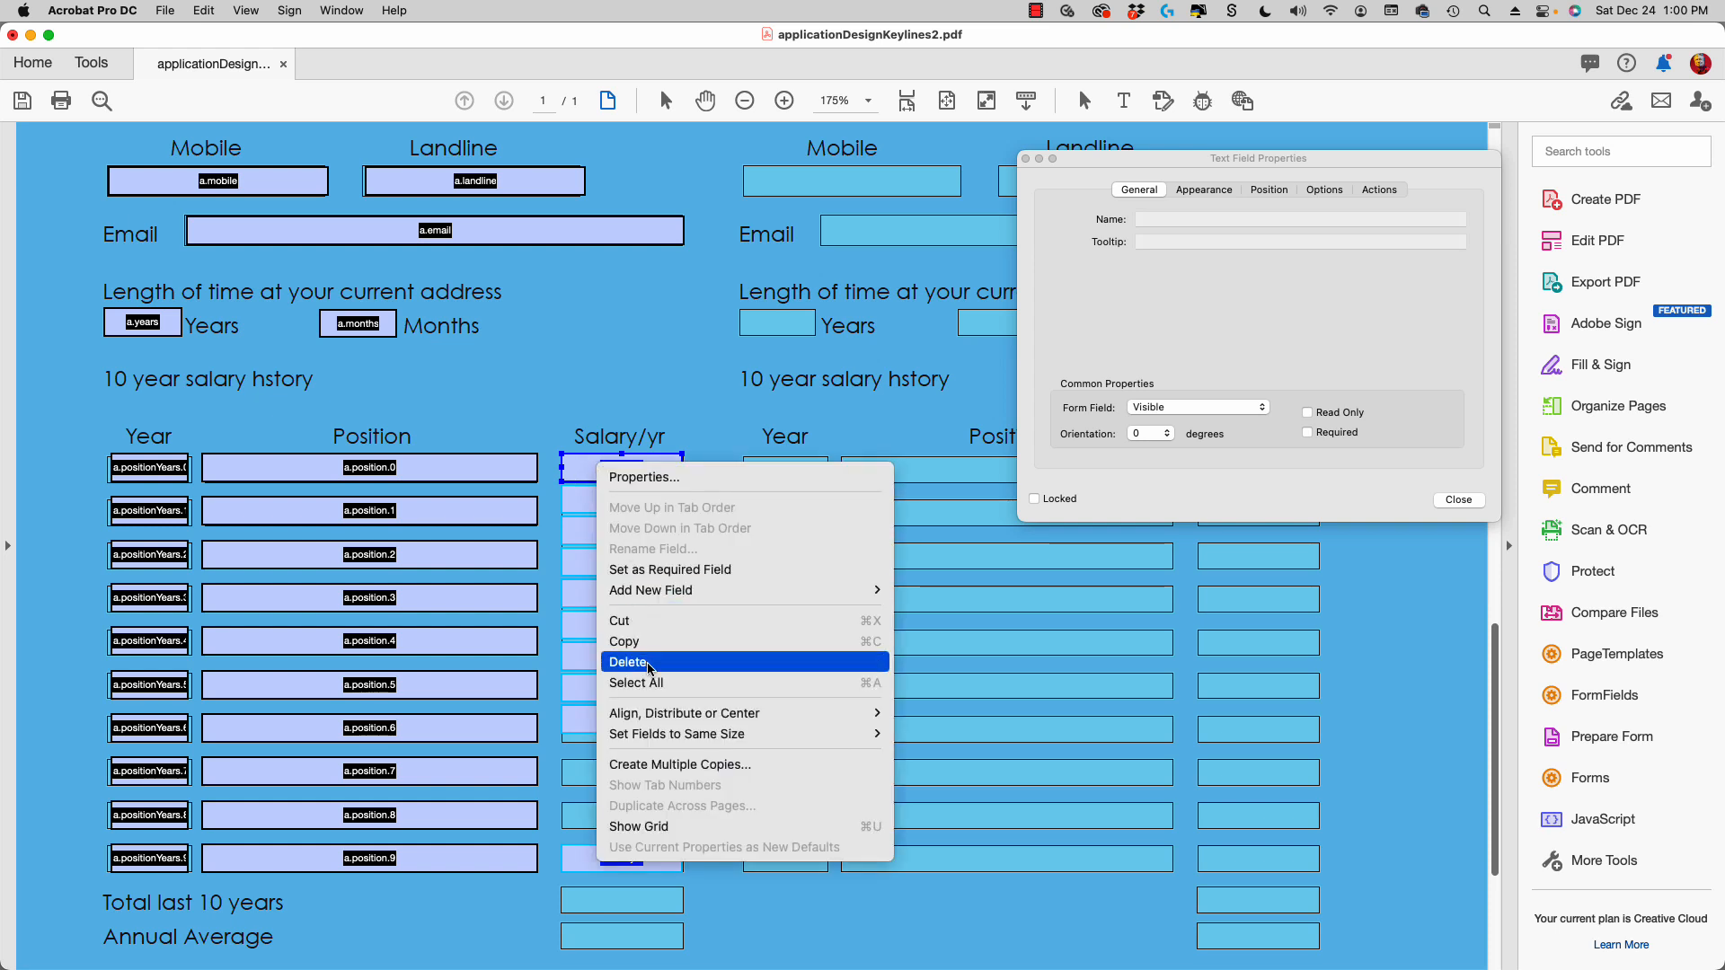
mouse_move(653, 712)
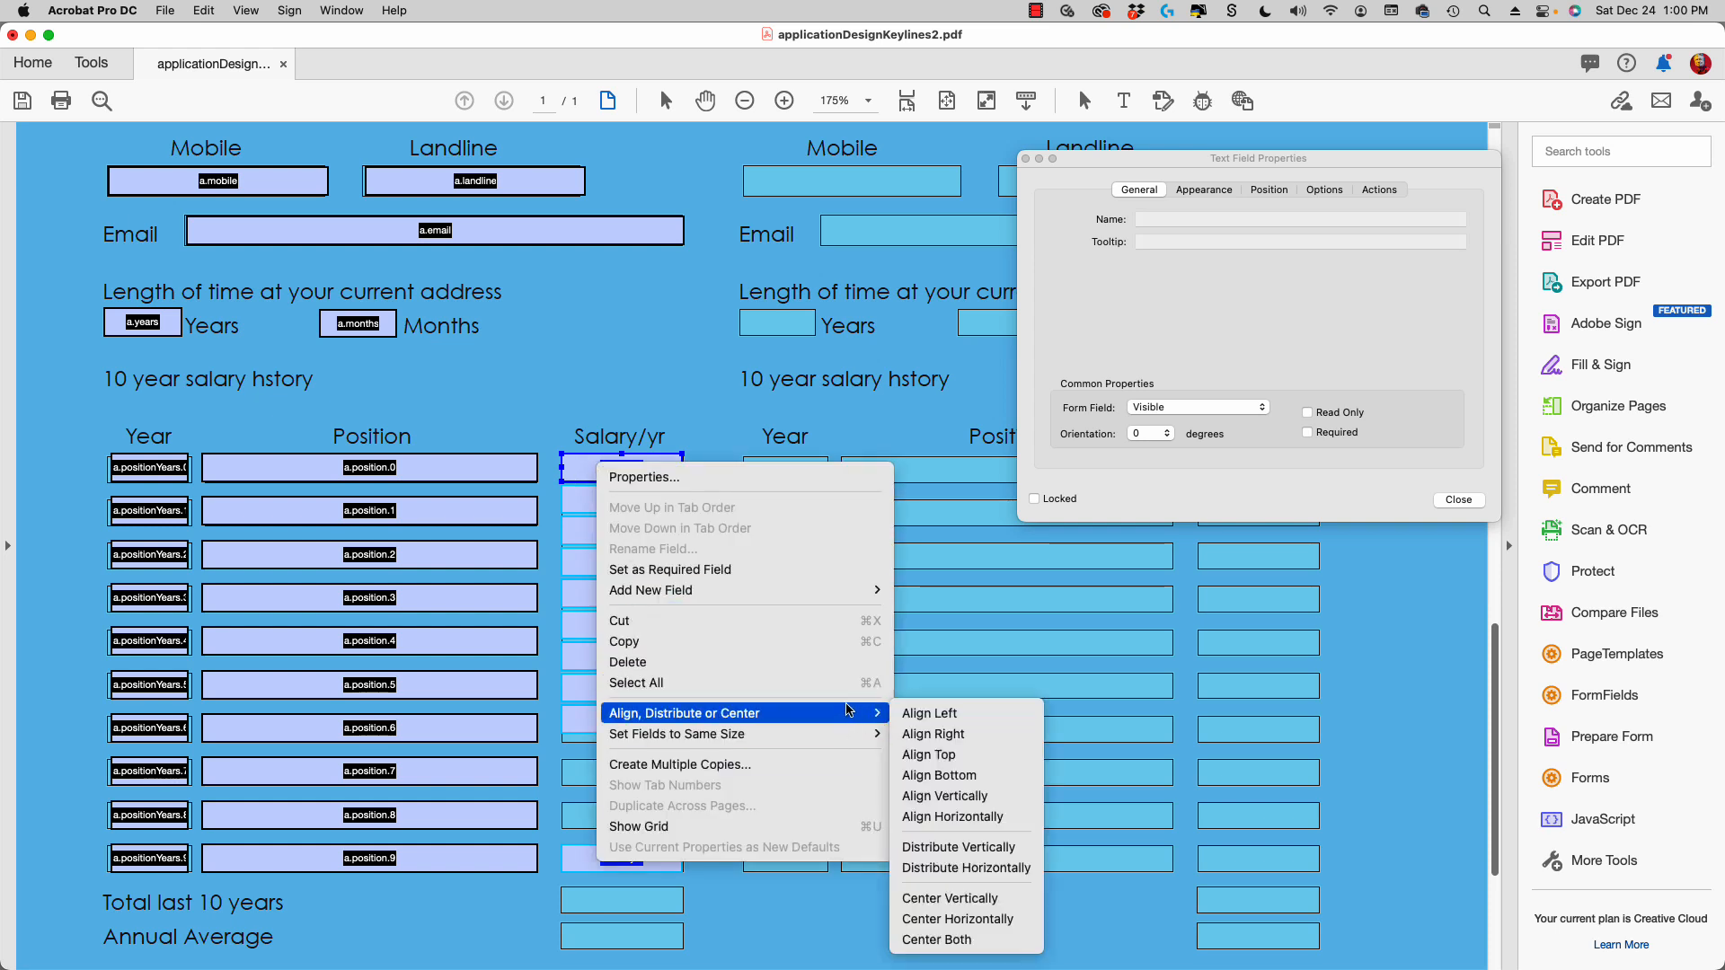
click(956, 850)
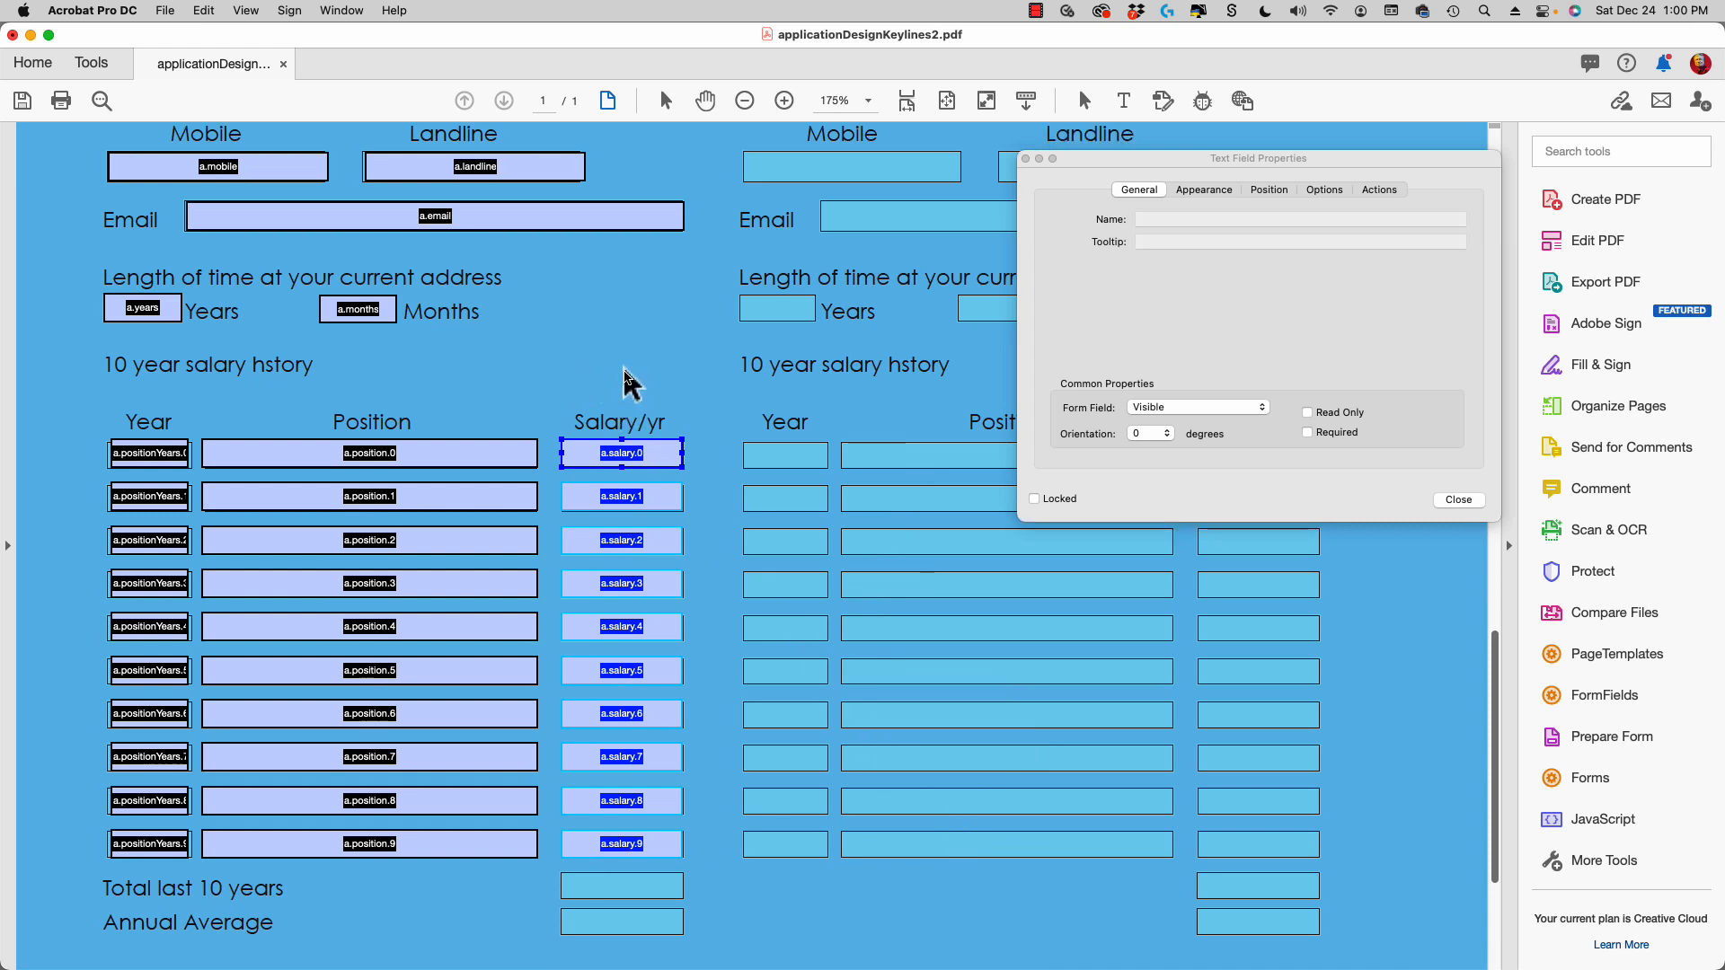
Duplicate the a.salary.9 field onto the applicant's Total last 10 years box and rename the copy a.total.
scroll(620, 378, down, 3)
scroll(616, 364, down, 2)
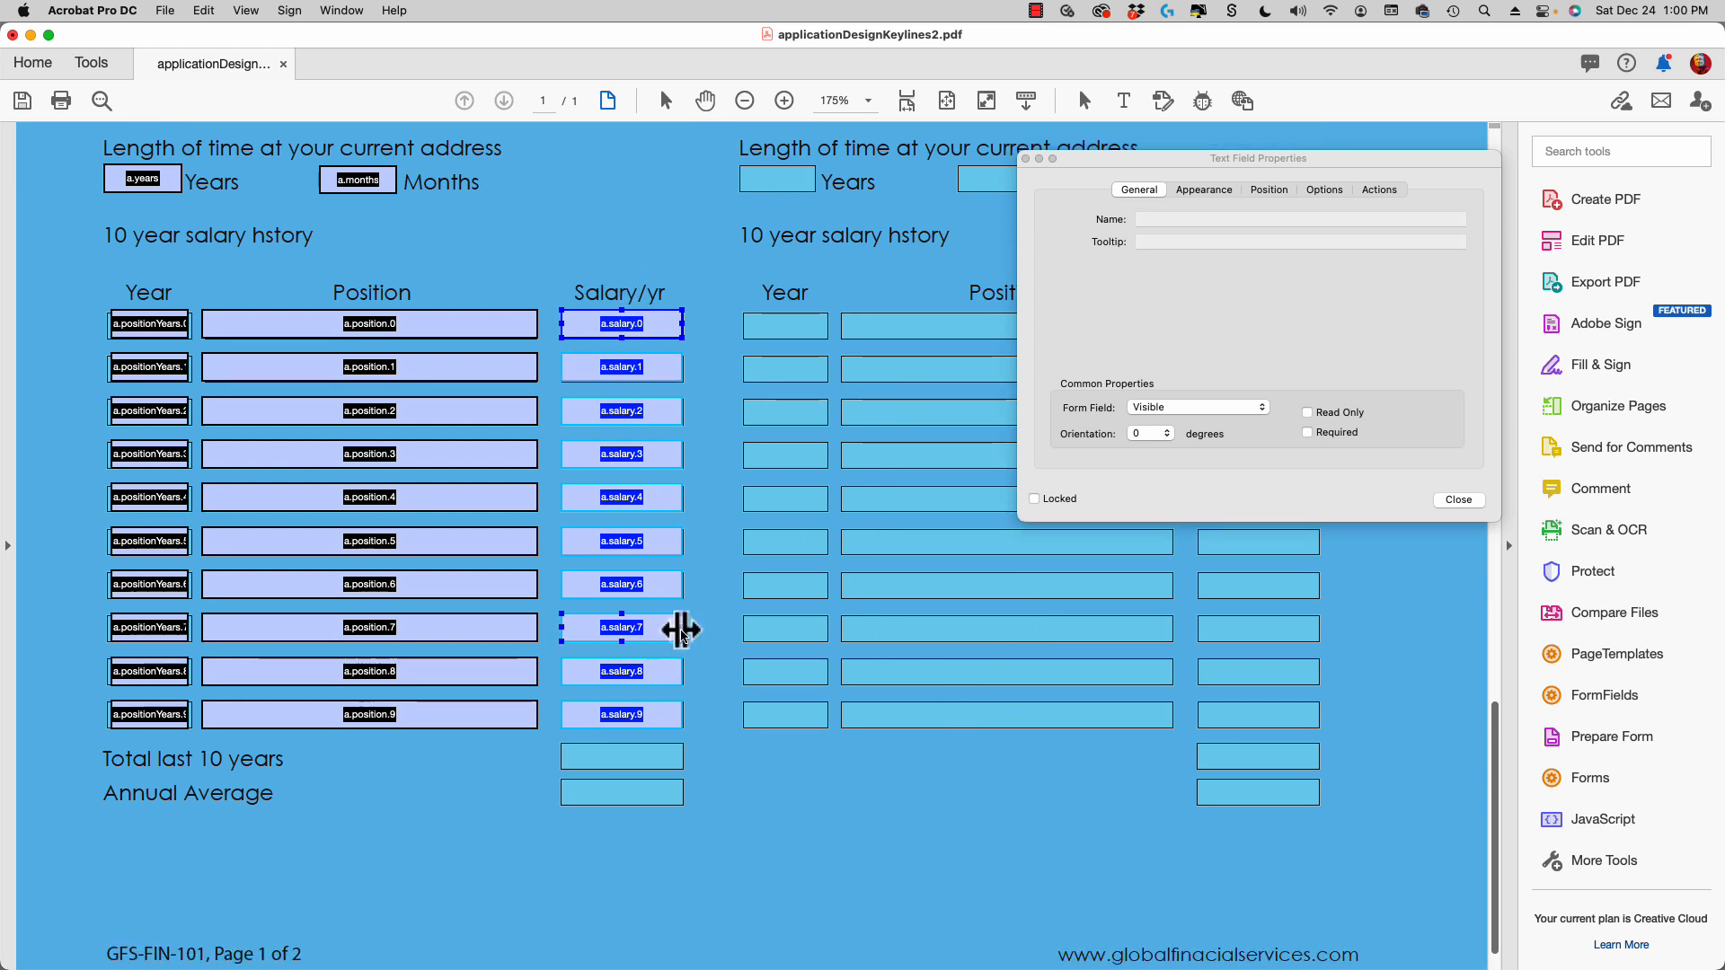
super+click(623, 714)
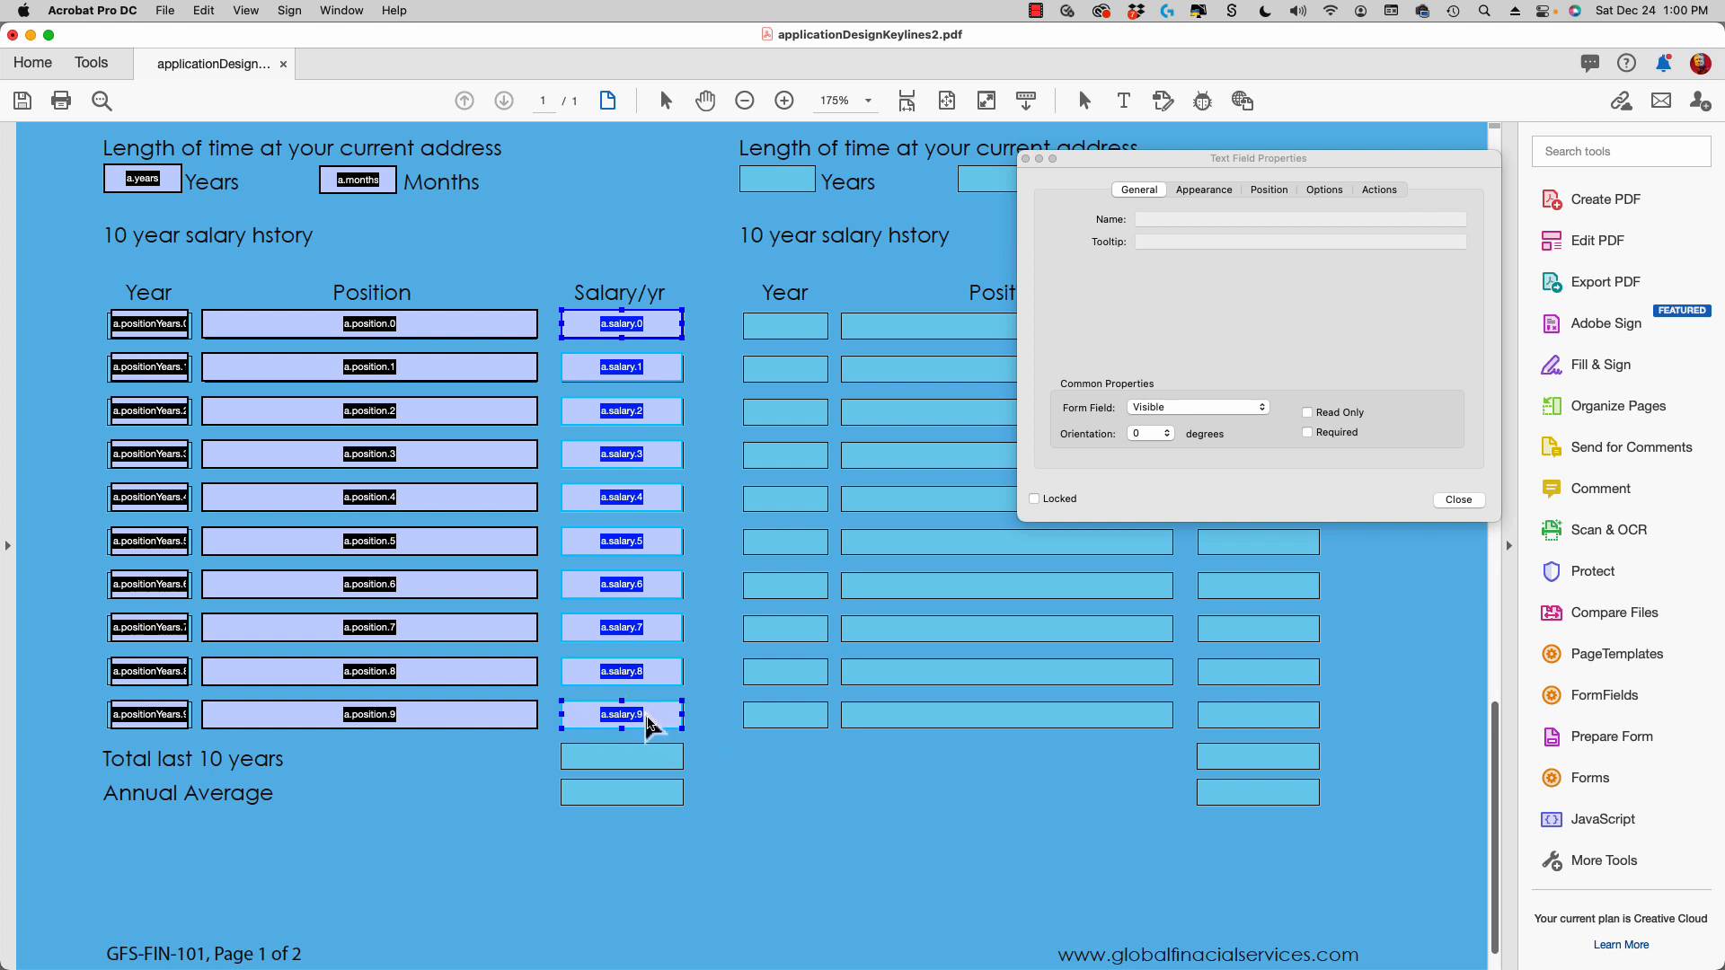
click(649, 723)
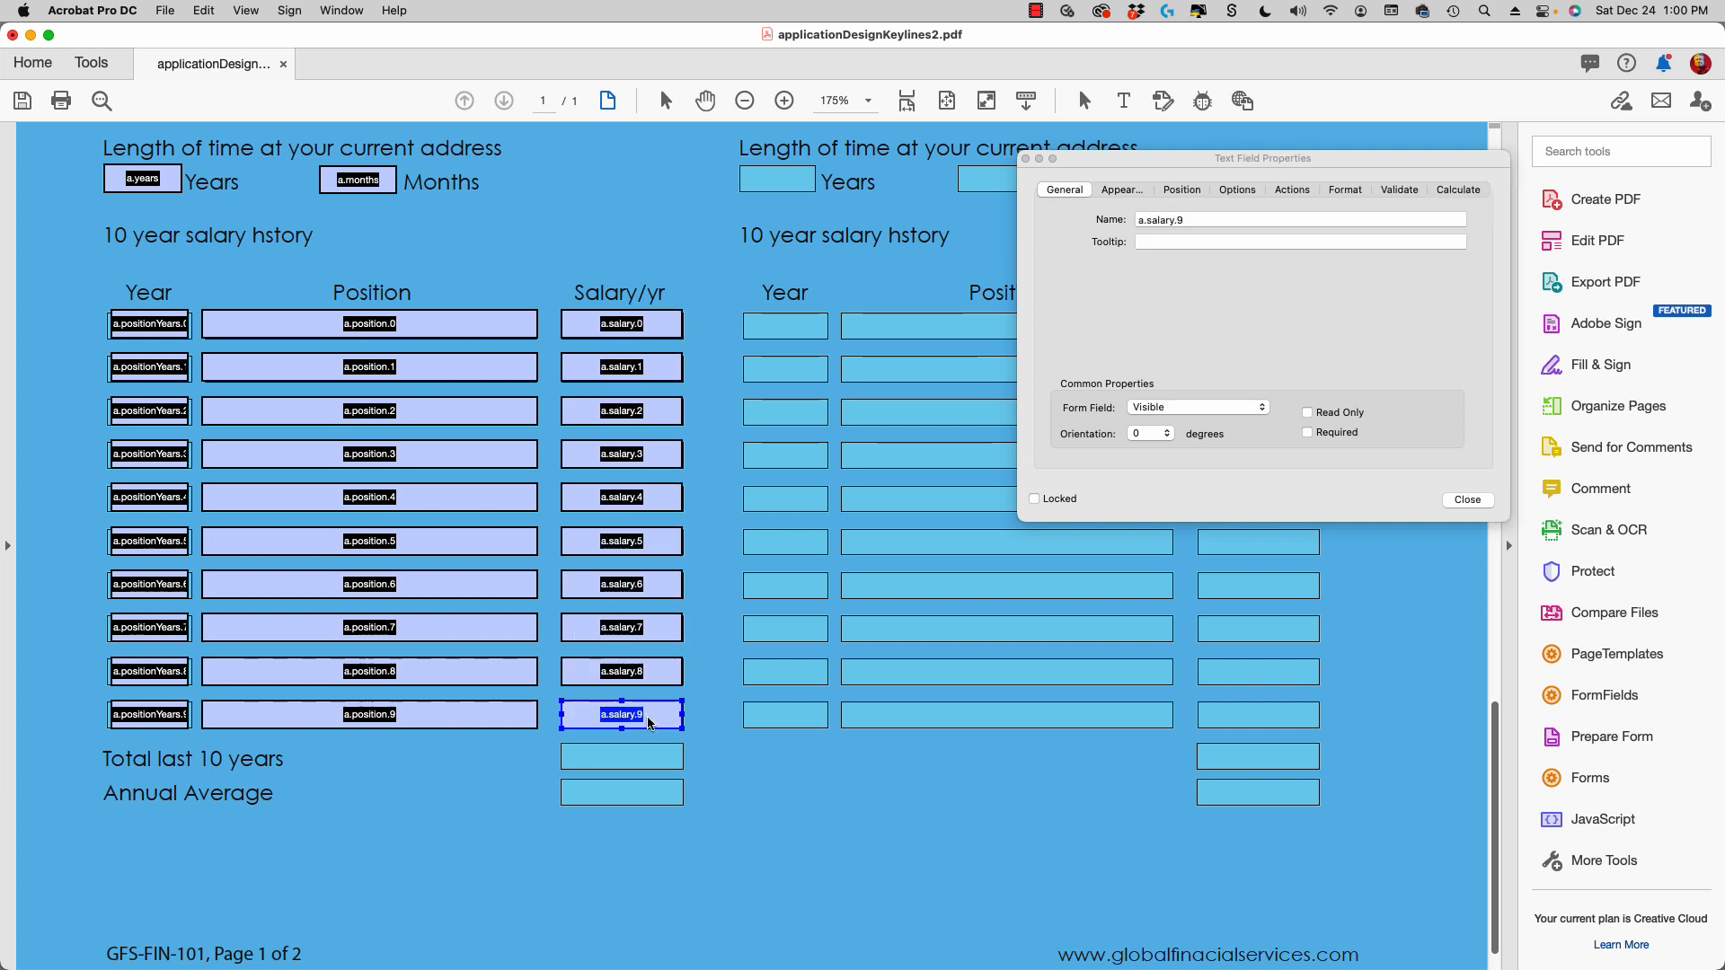
drag(648, 723, 662, 766)
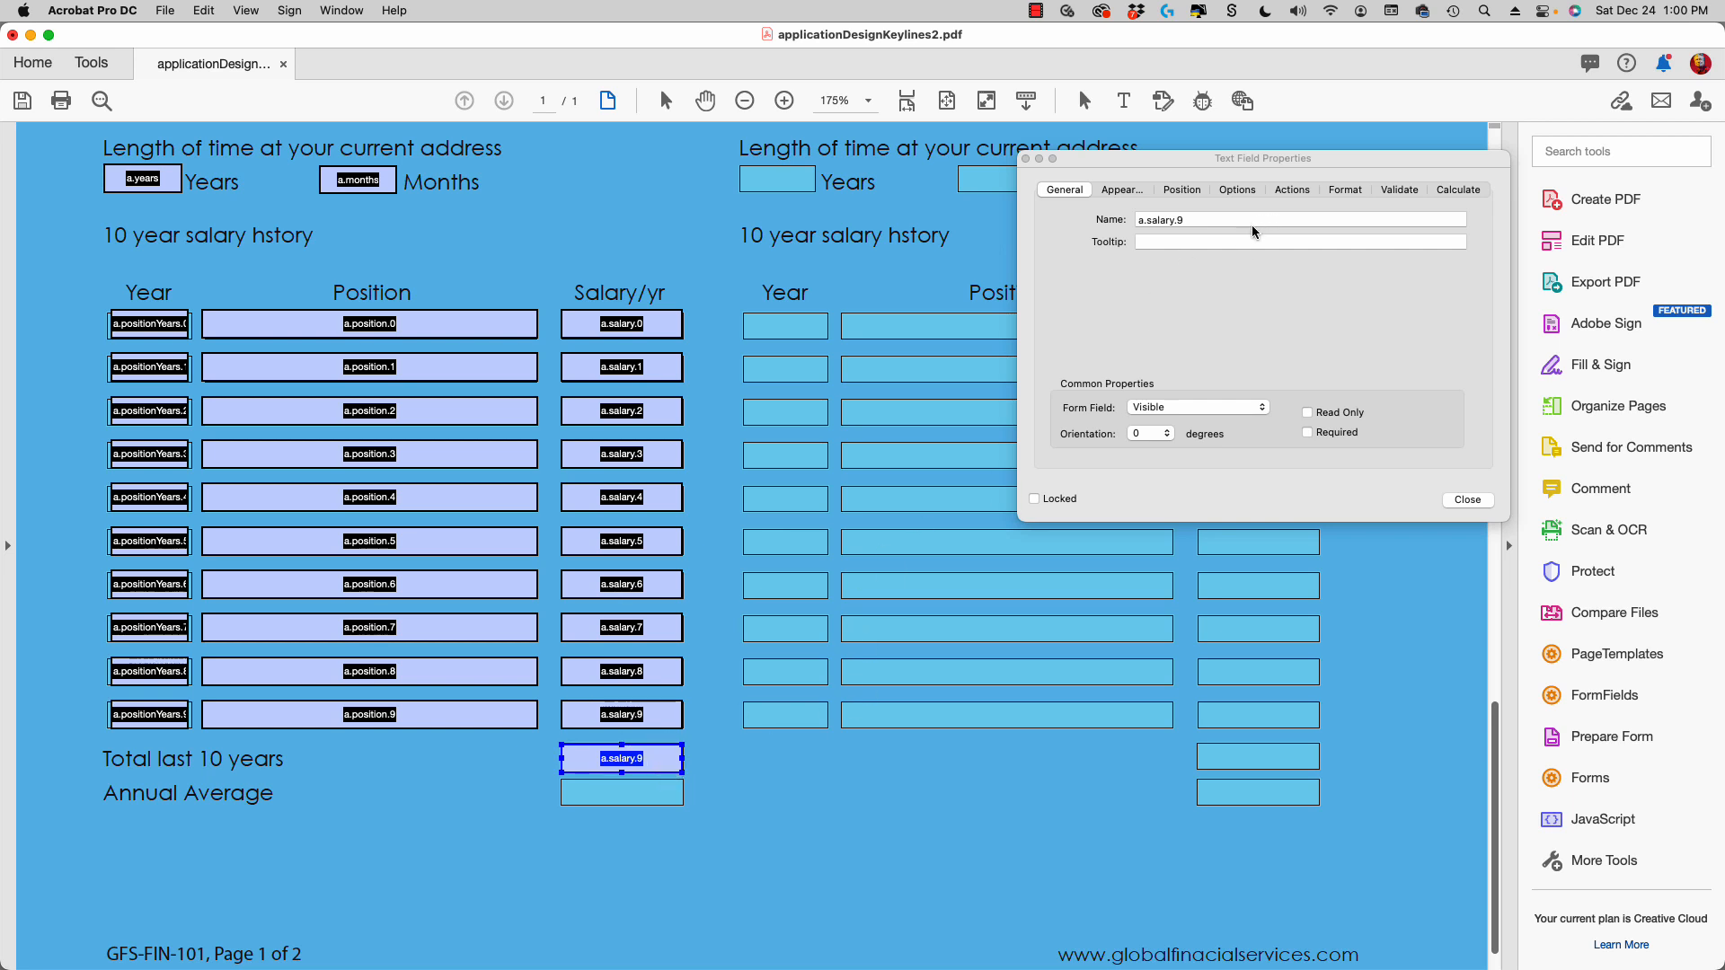
click(1199, 223)
mouse_move(1189, 221)
mouse_down()
mouse_move(1162, 221)
mouse_move(1177, 221)
mouse_up()
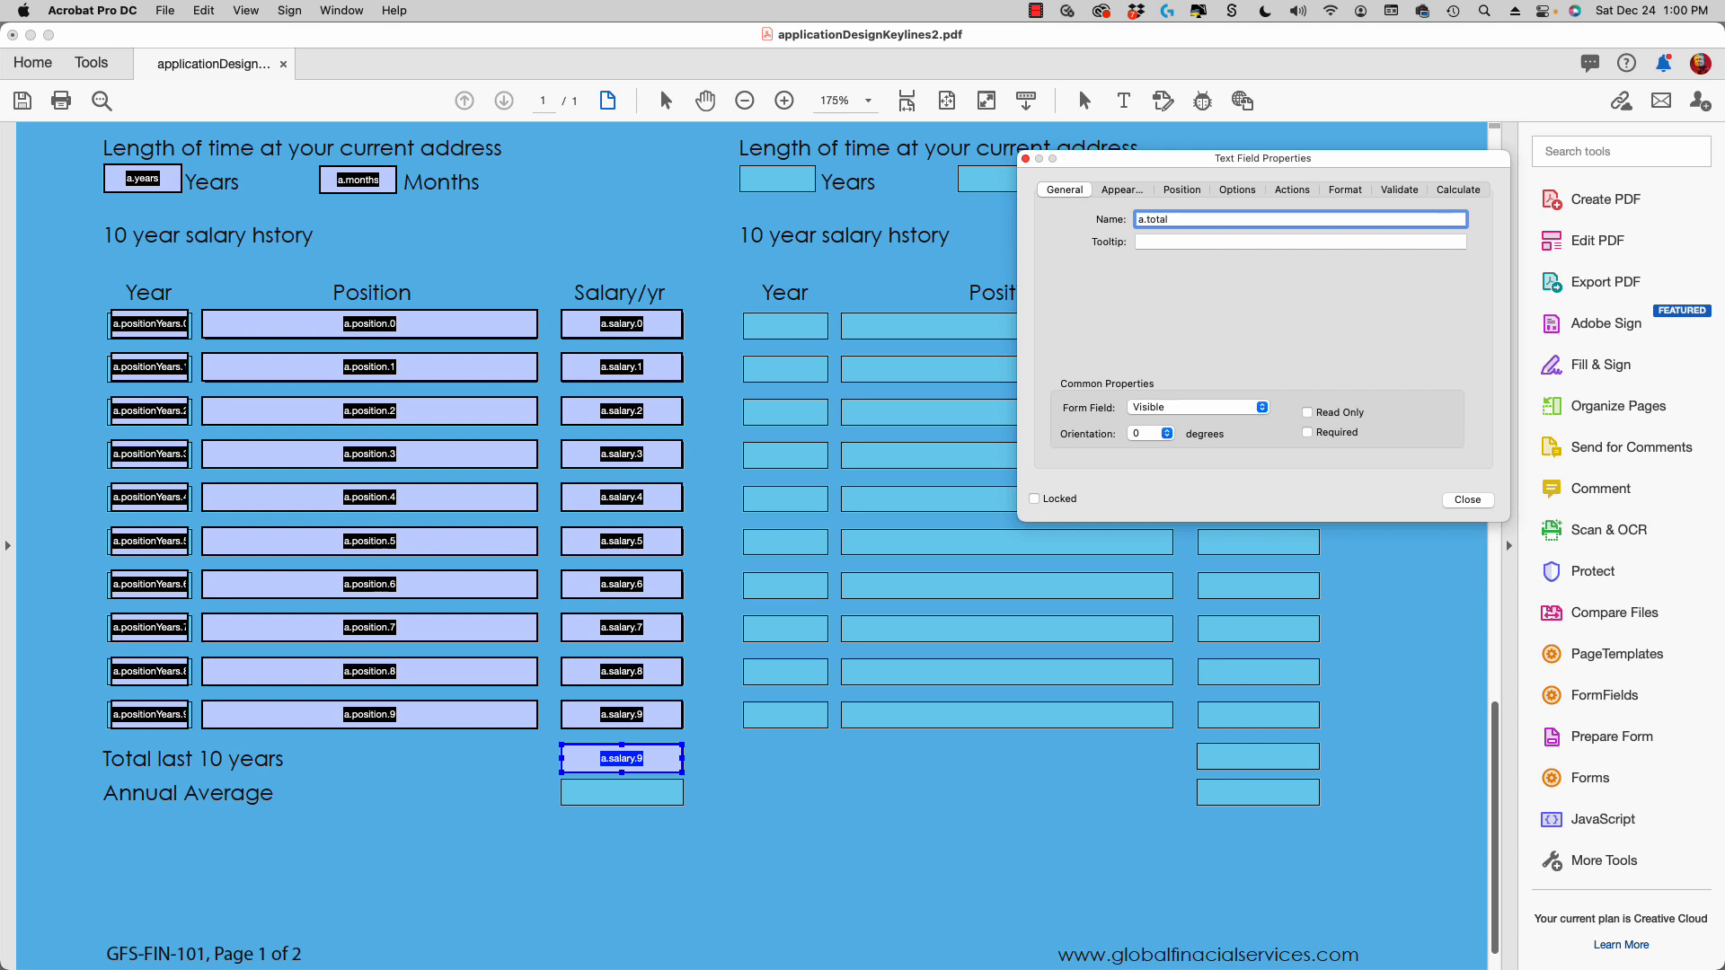
key(Return)
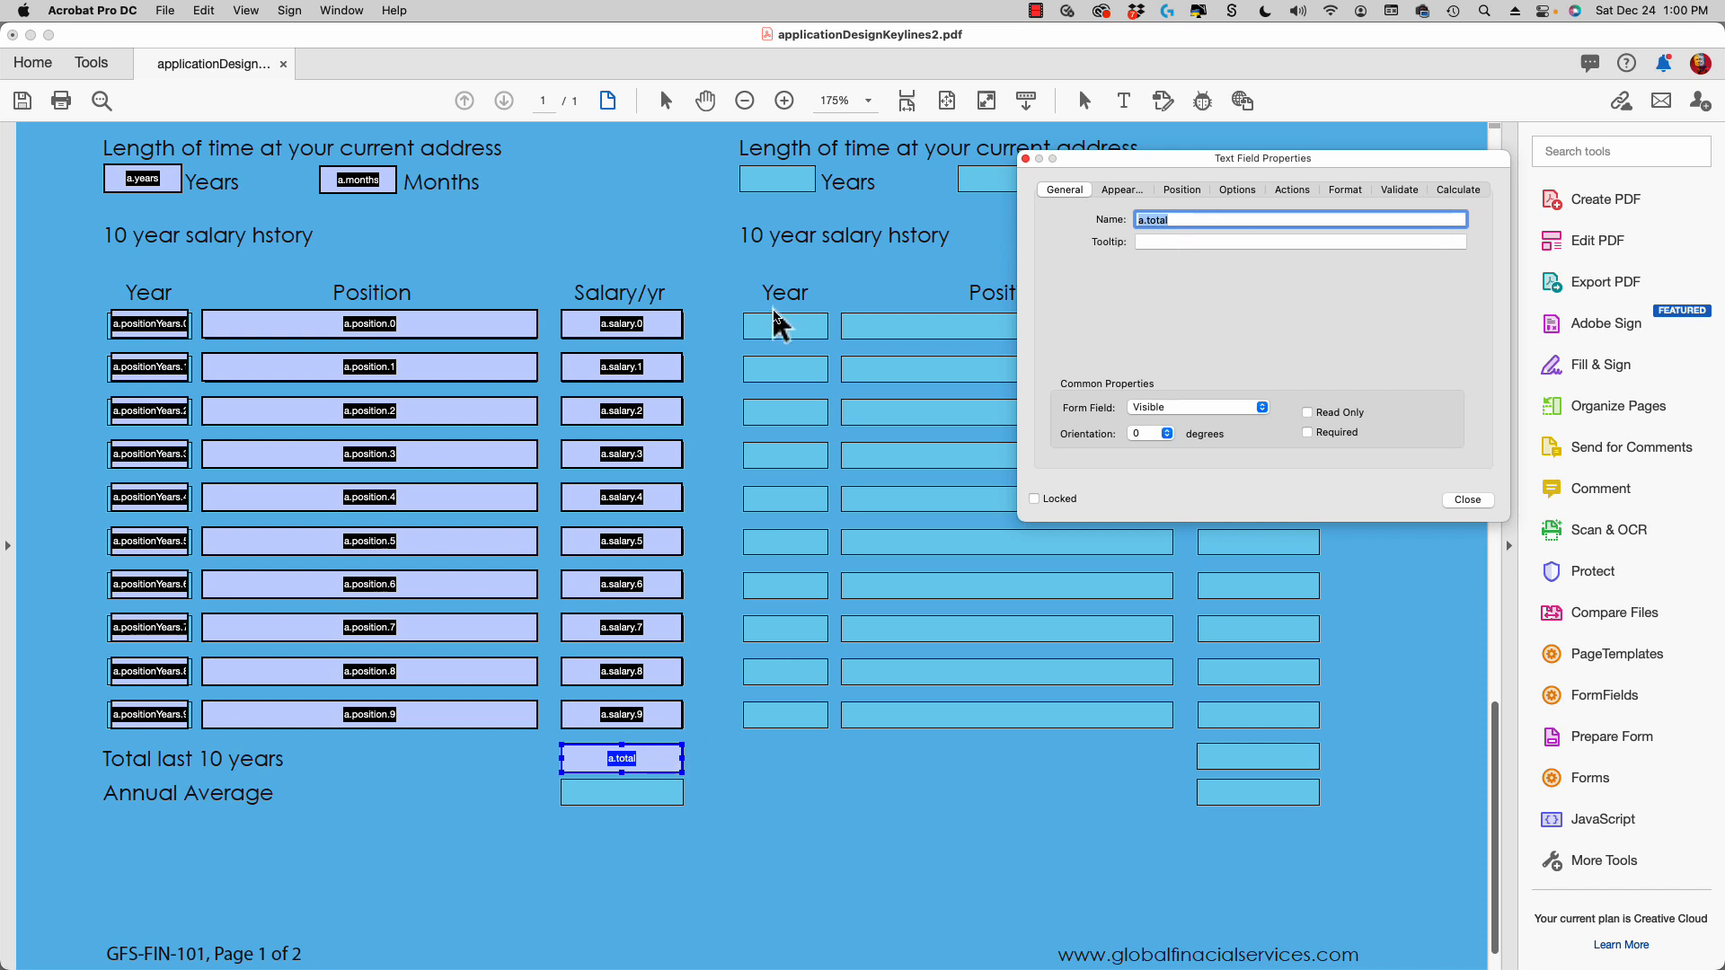
Duplicate the a.total field onto the applicant's Annual Average box and rename the copy a.average.
click(636, 757)
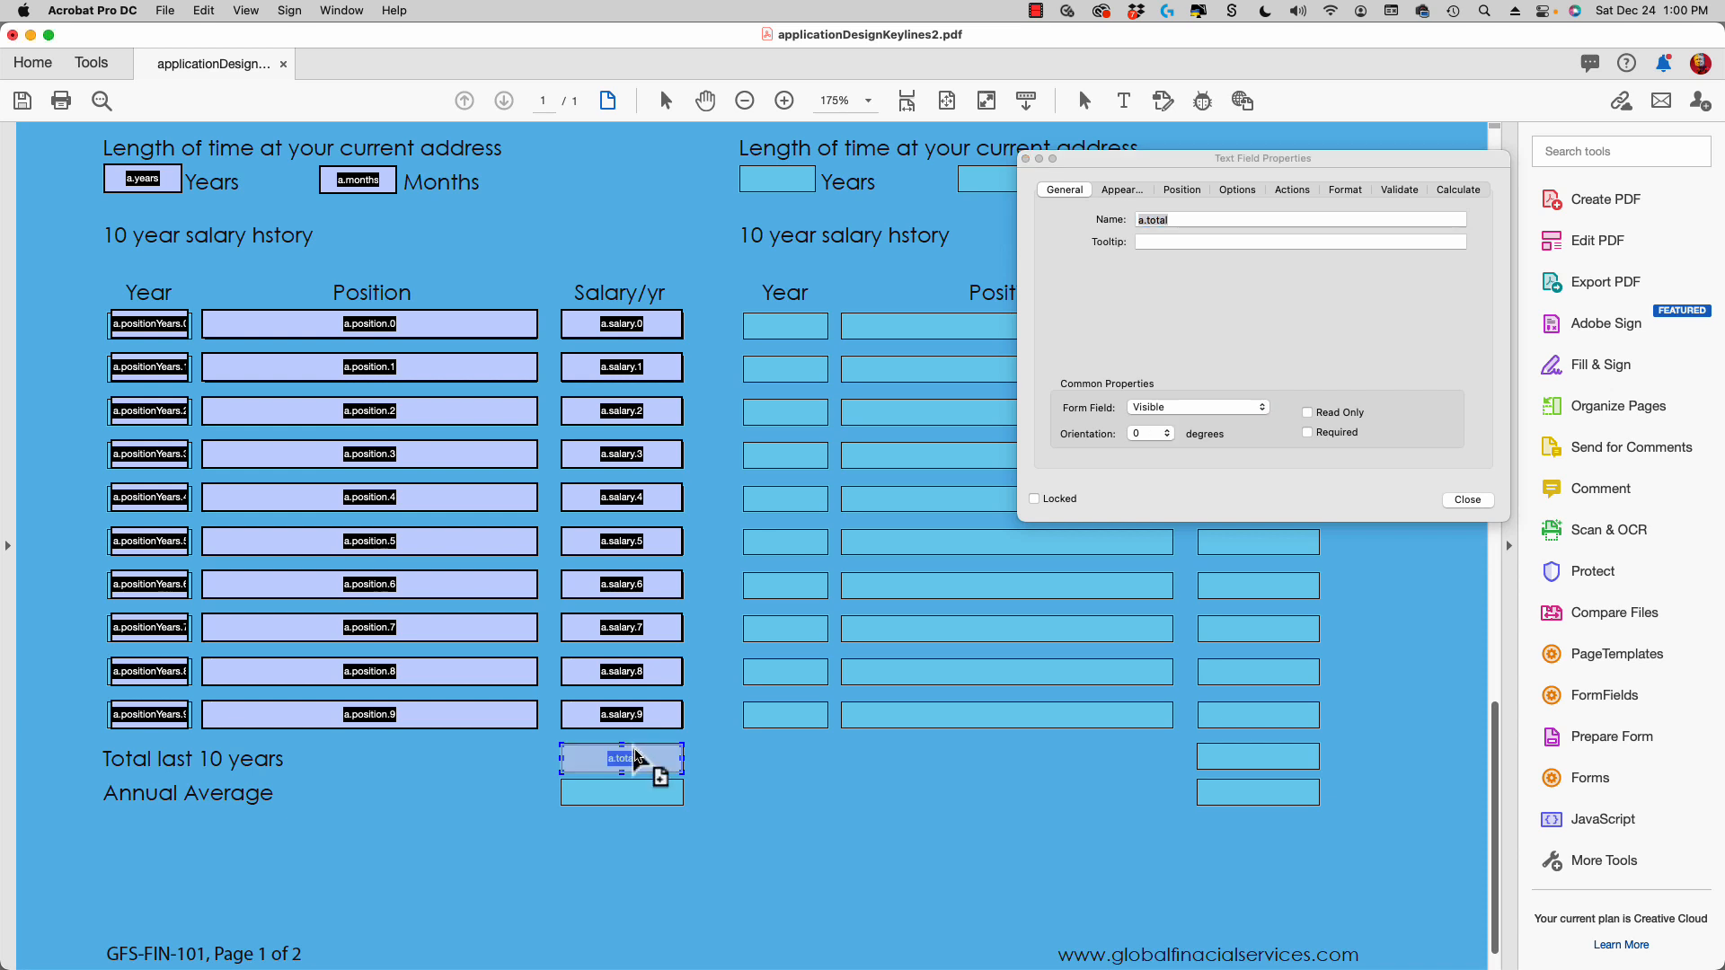
drag(636, 756, 637, 790)
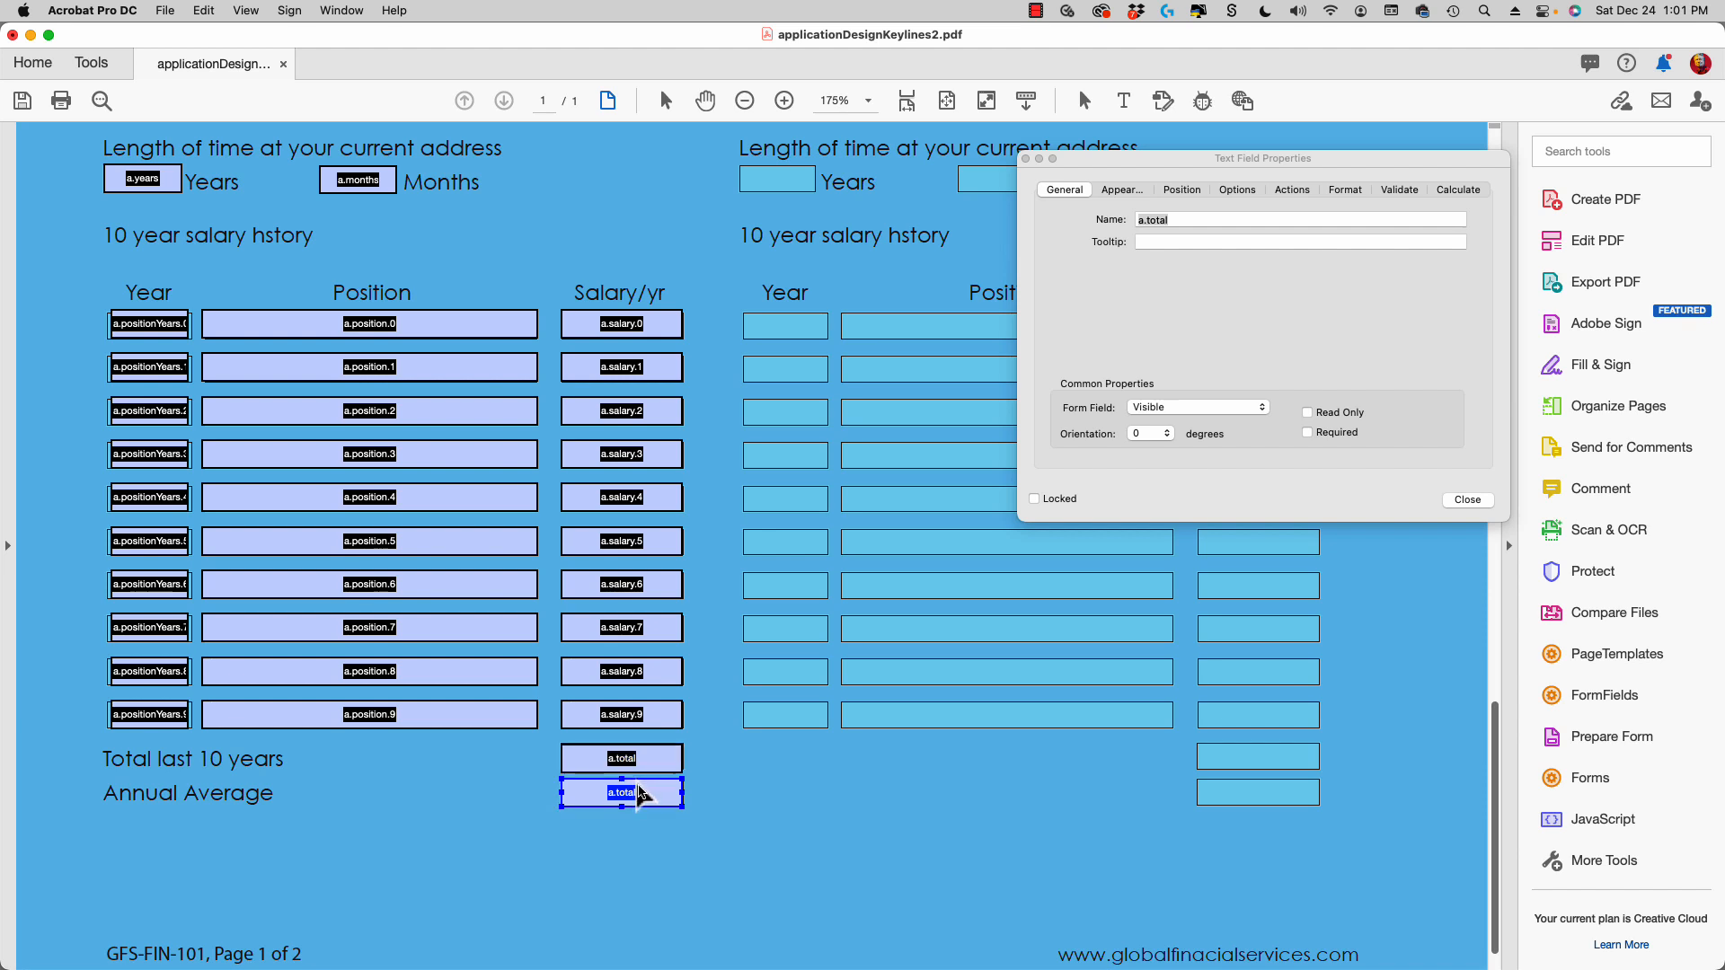
click(1182, 219)
click(1180, 218)
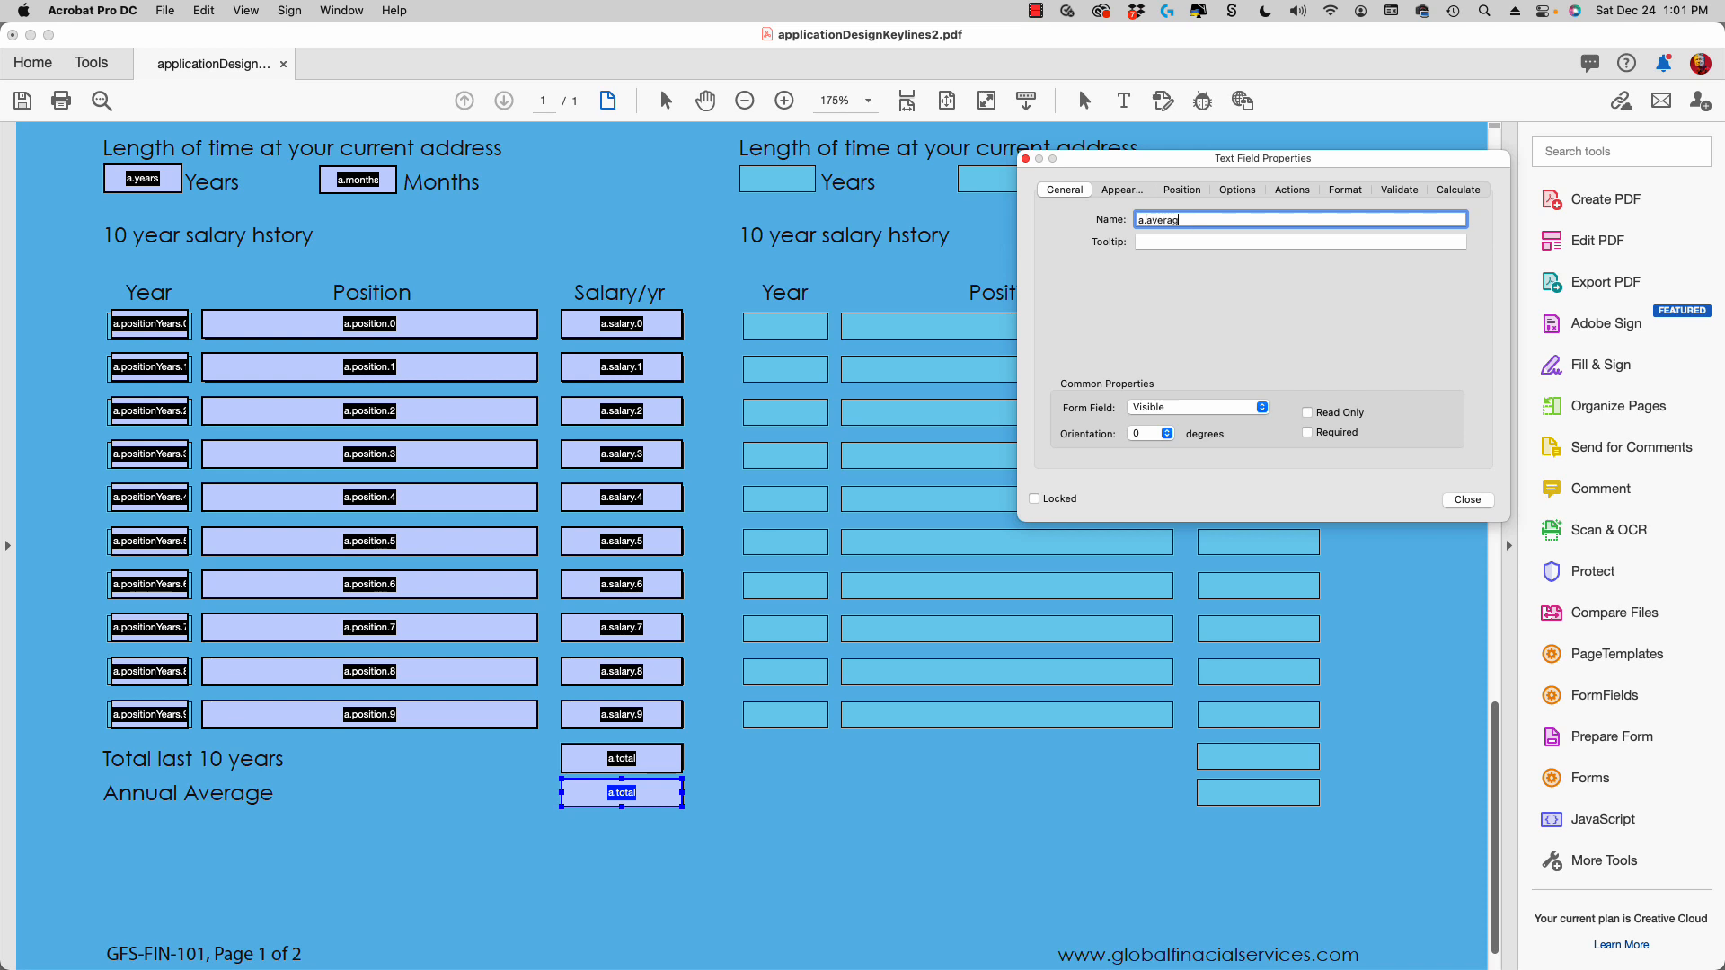
key(Return)
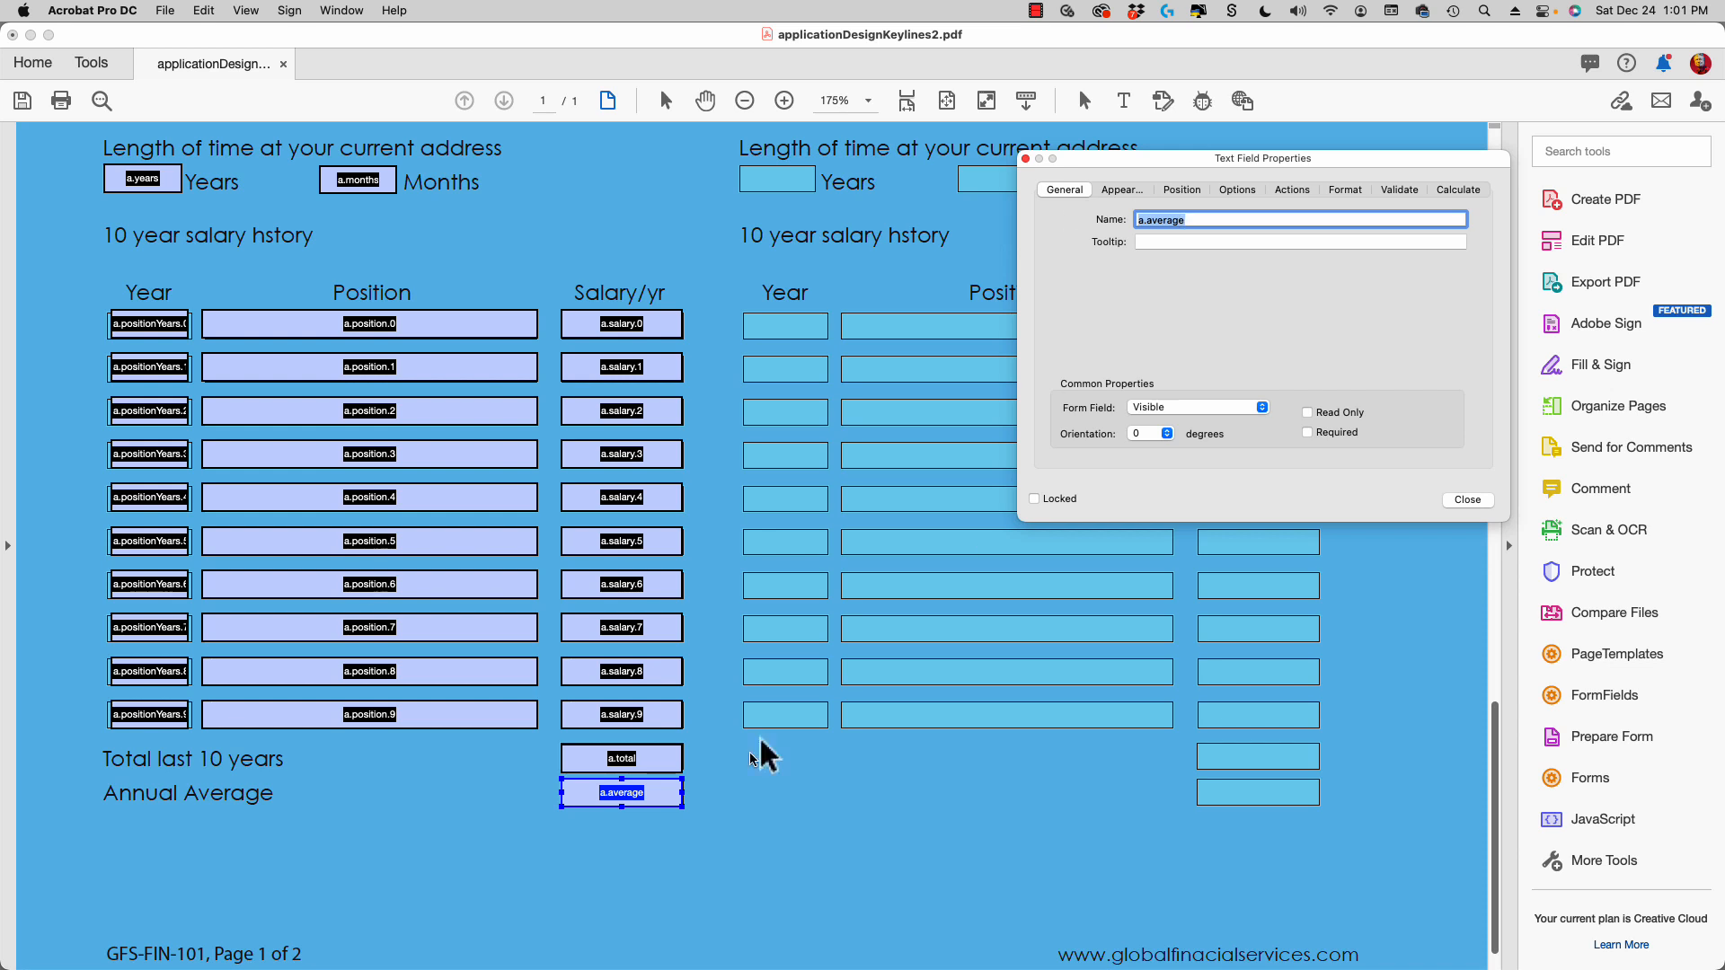
Set the a.total field's value to be calculated as the sum (+) of chosen fields.
shift+click(641, 762)
click(640, 762)
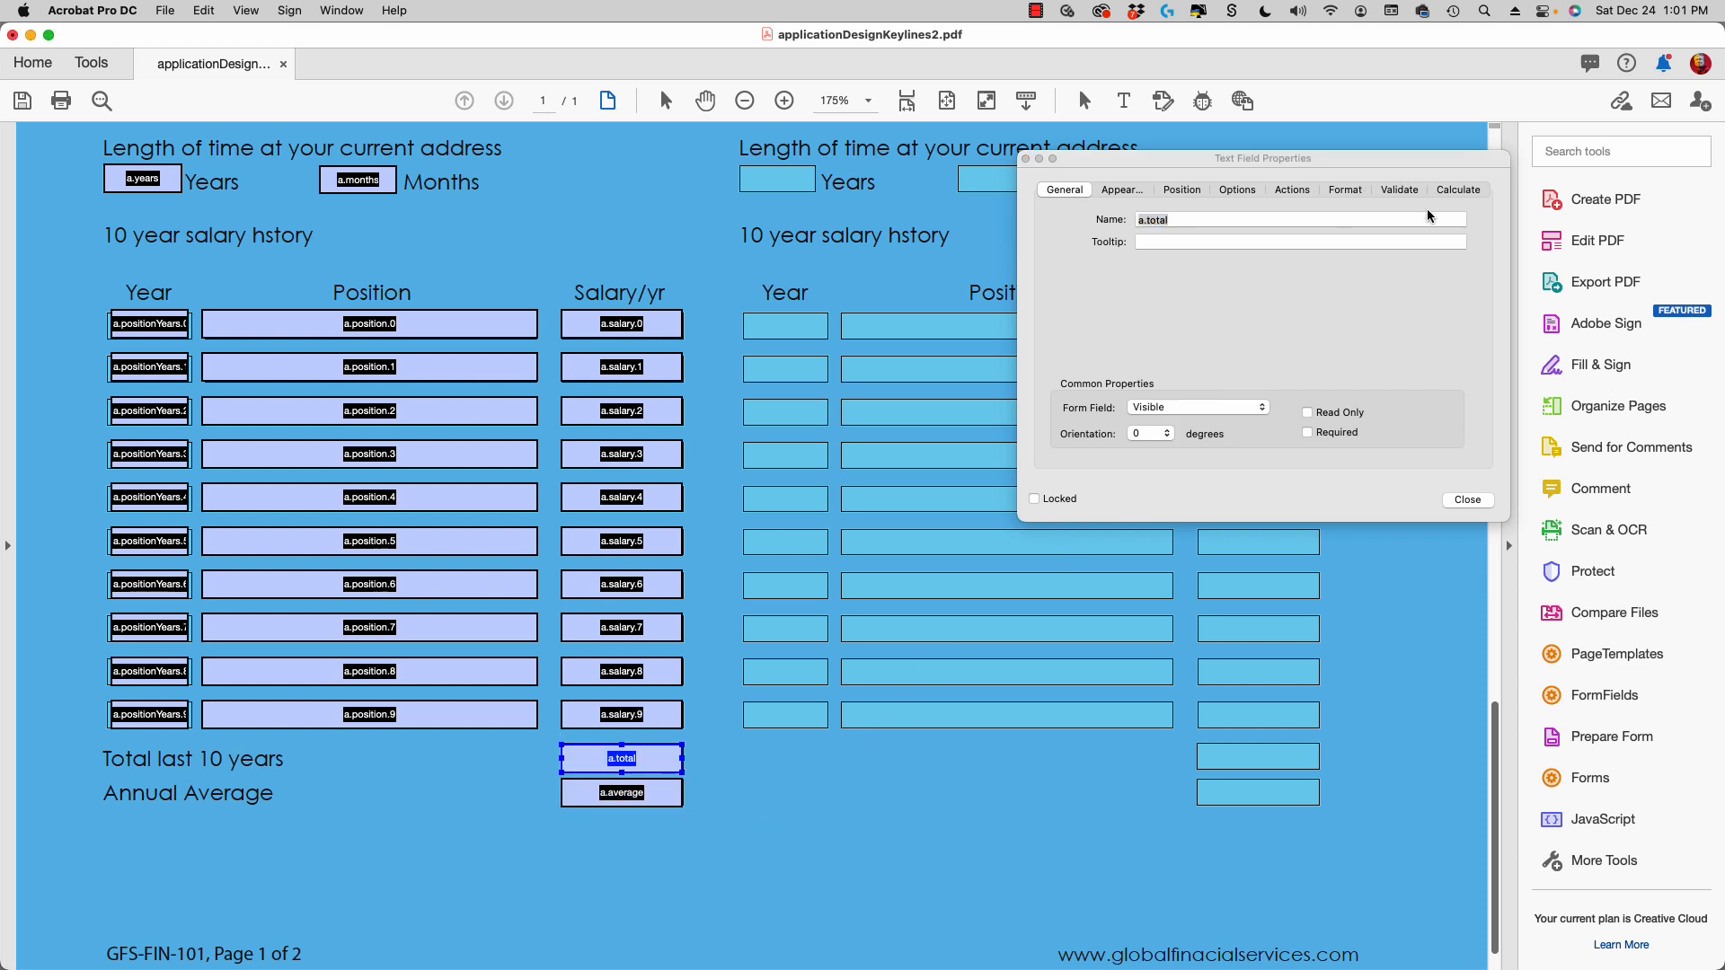
click(1453, 196)
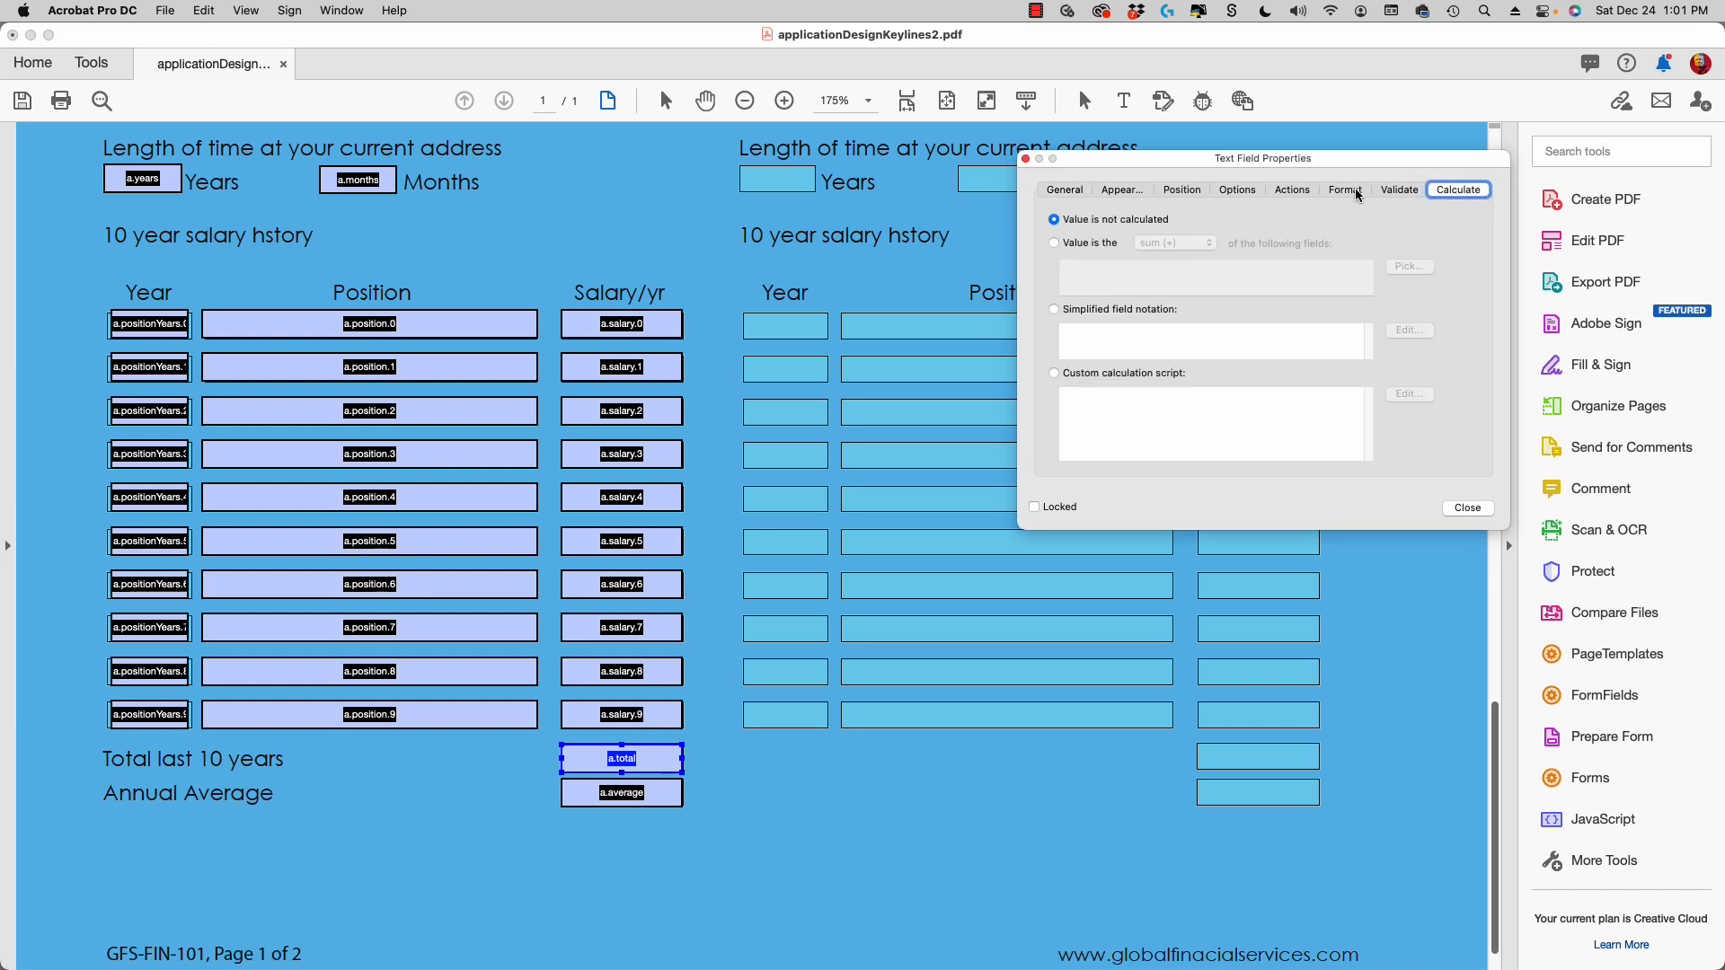
drag(1241, 157, 980, 243)
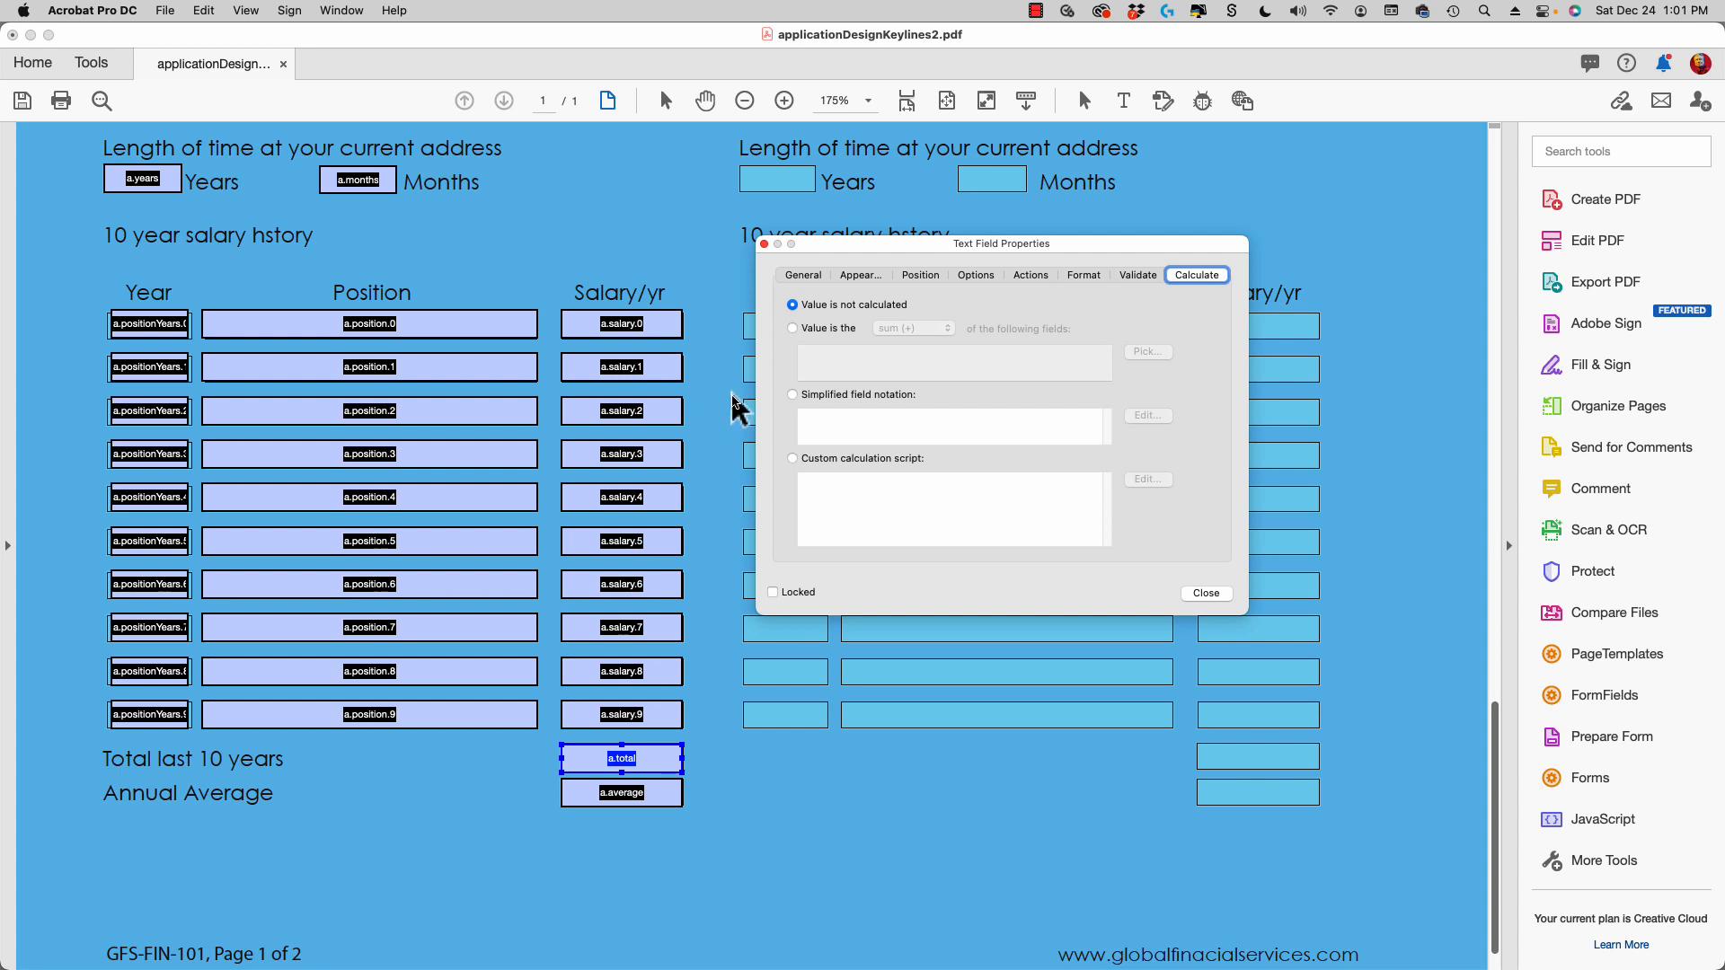
click(817, 331)
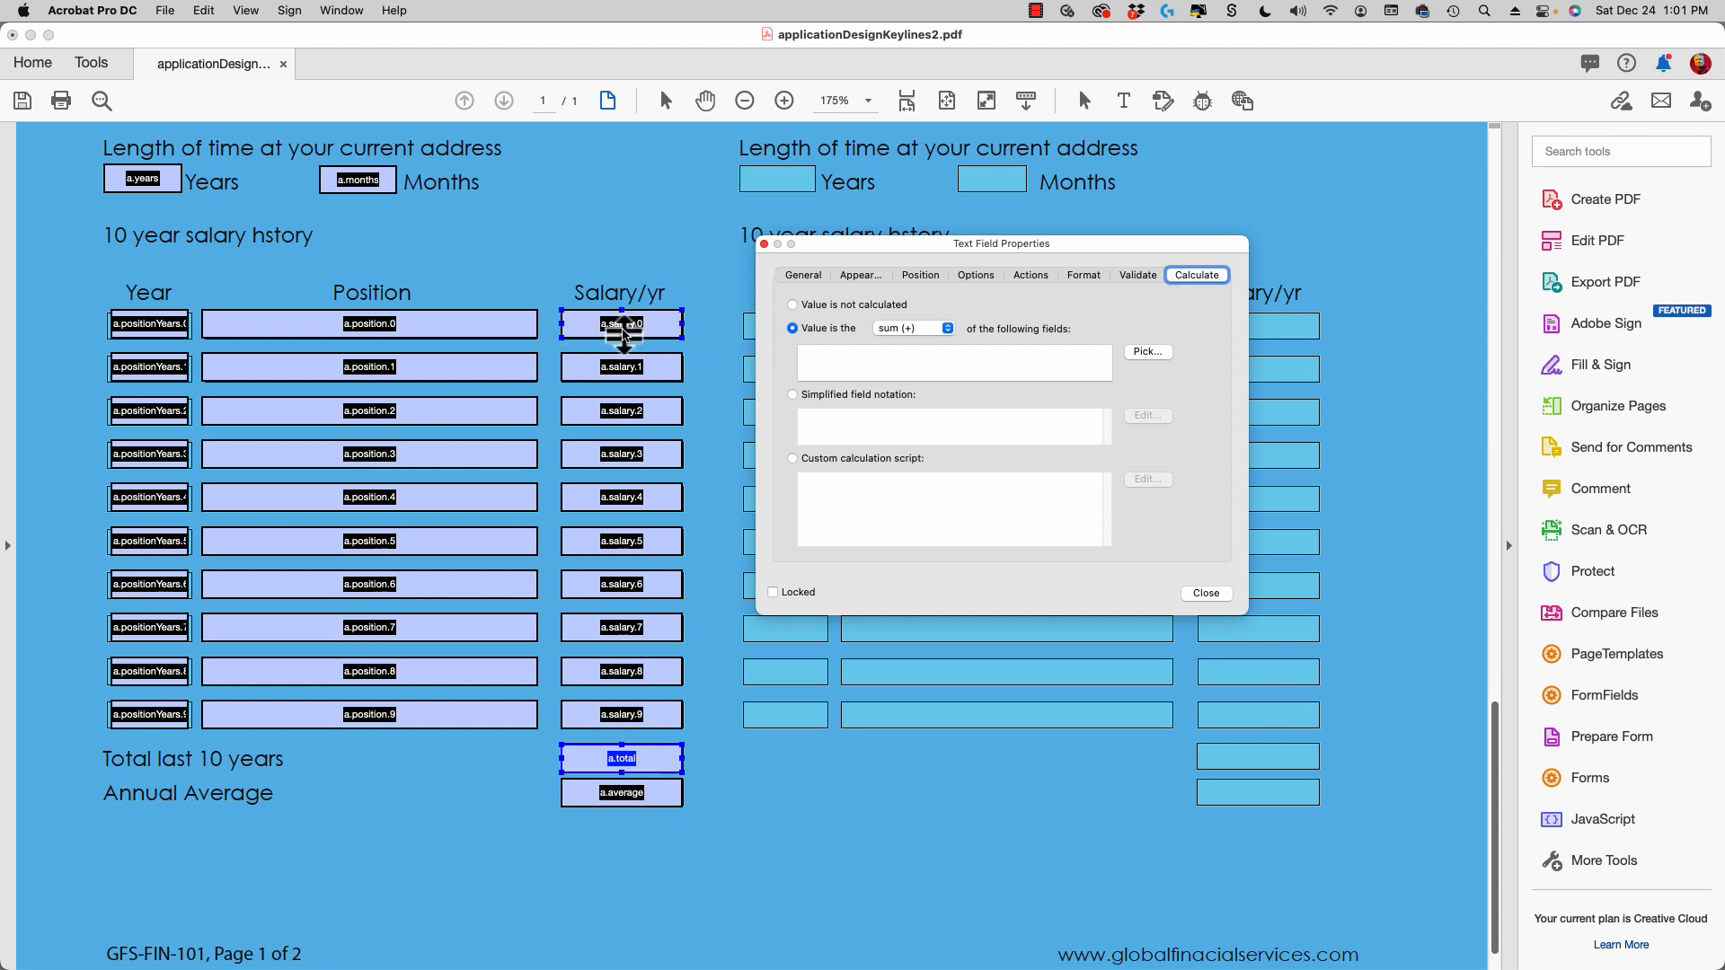
Pick the a.salary field group as the source of the a.total field's sum calculation.
click(1147, 351)
drag(392, 719, 1203, 259)
drag(1111, 329, 1071, 466)
scroll(1073, 454, up, 5)
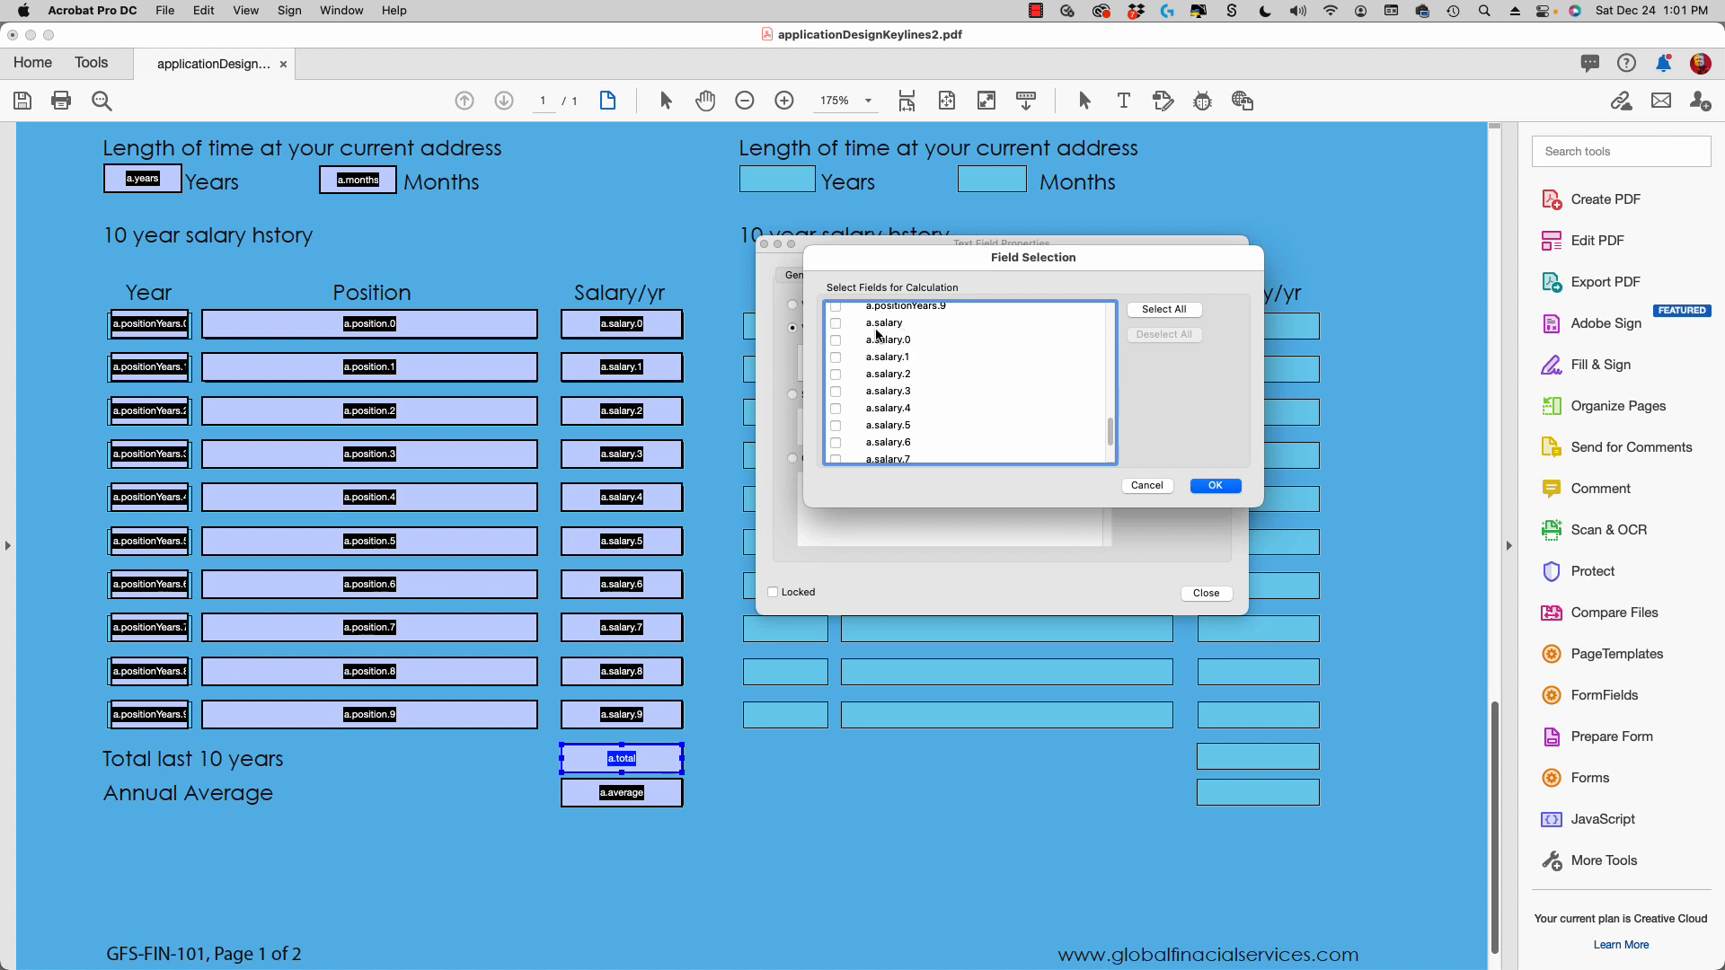
click(835, 325)
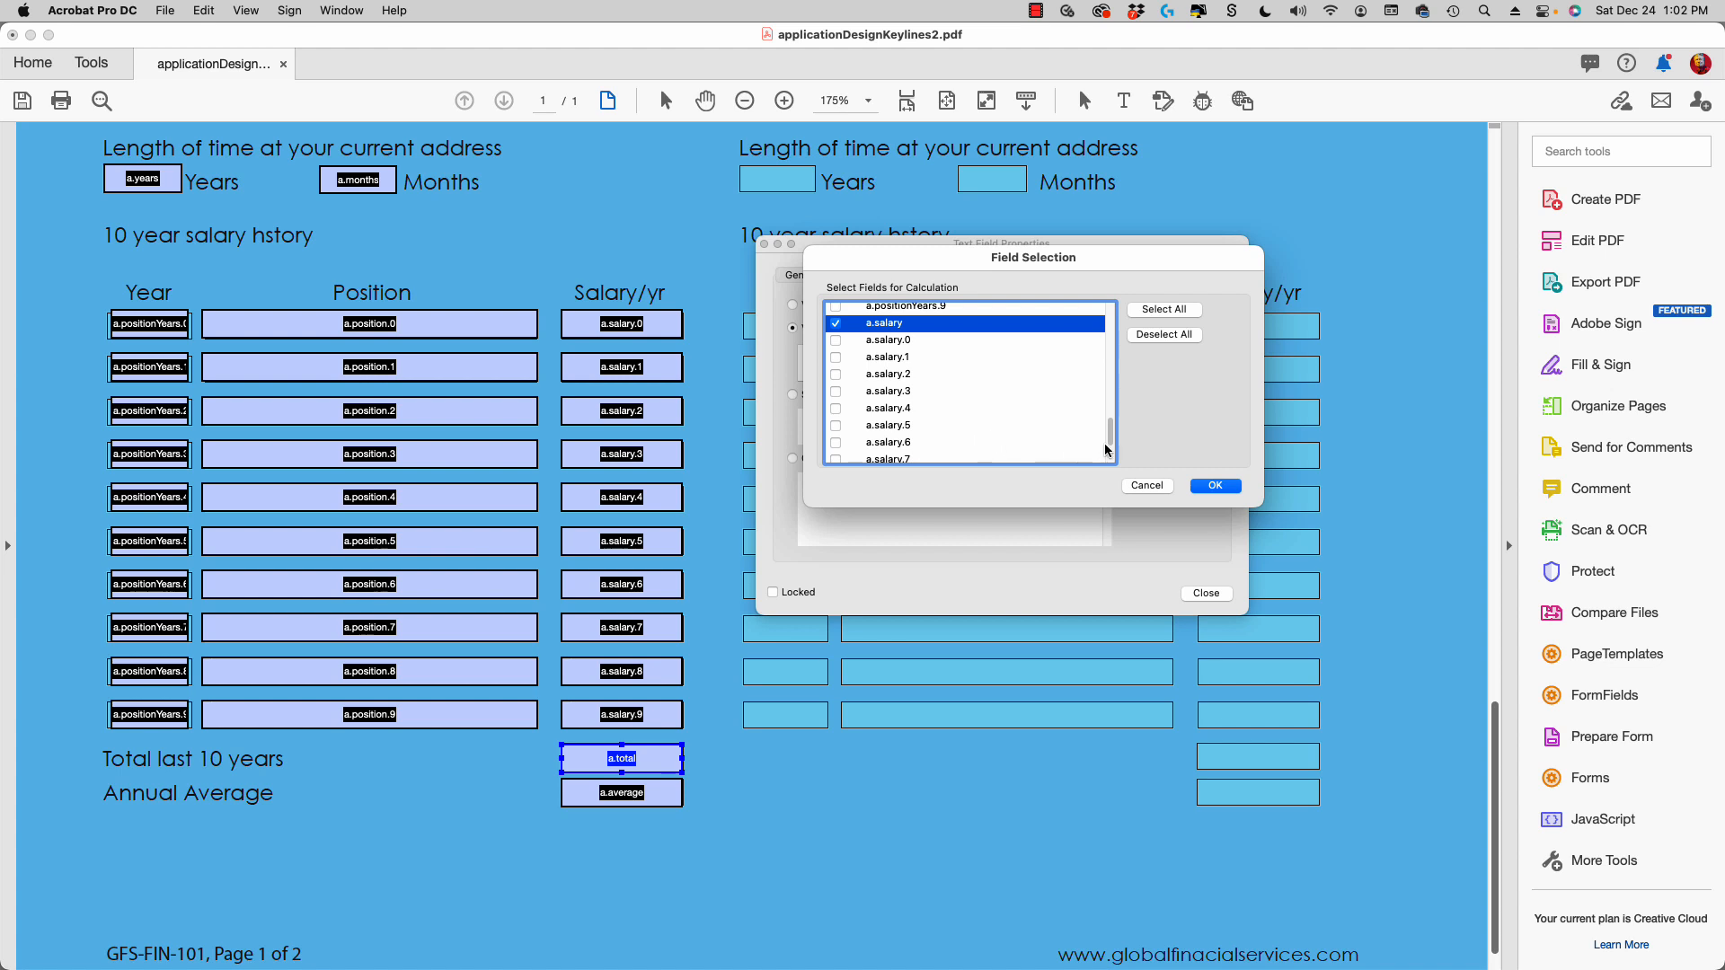
click(1217, 487)
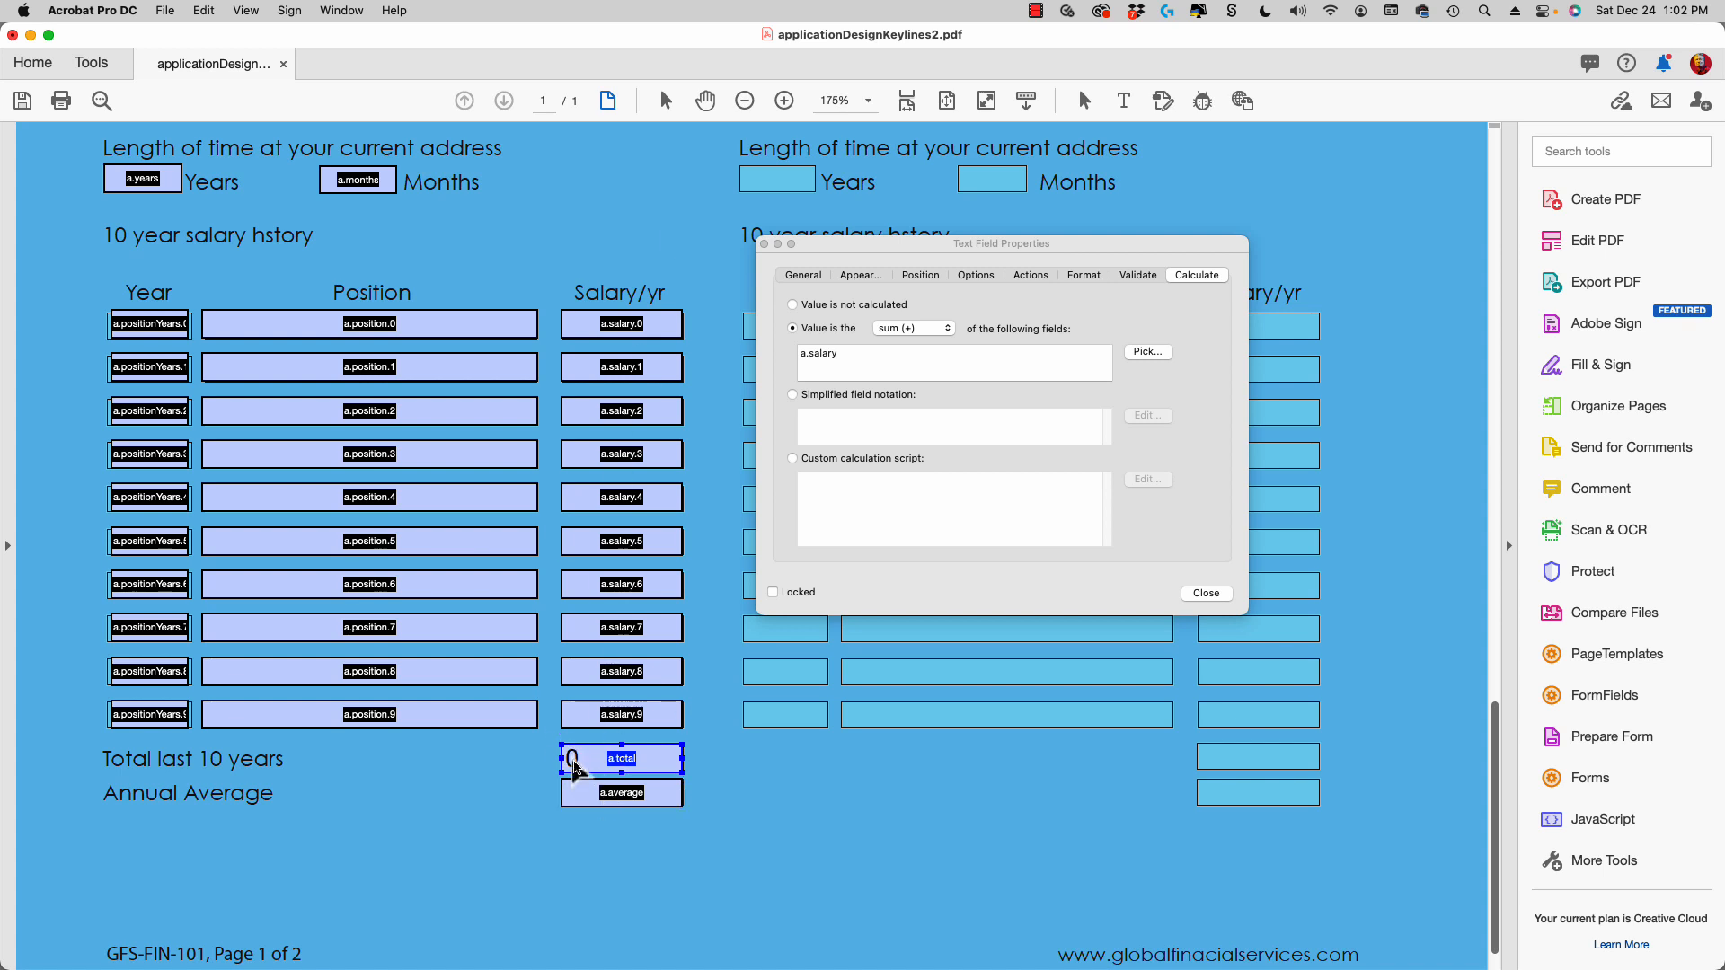
Set the text alignment of the ten applicant salary fields, a.total and a.average to Right.
drag(640, 256, 688, 813)
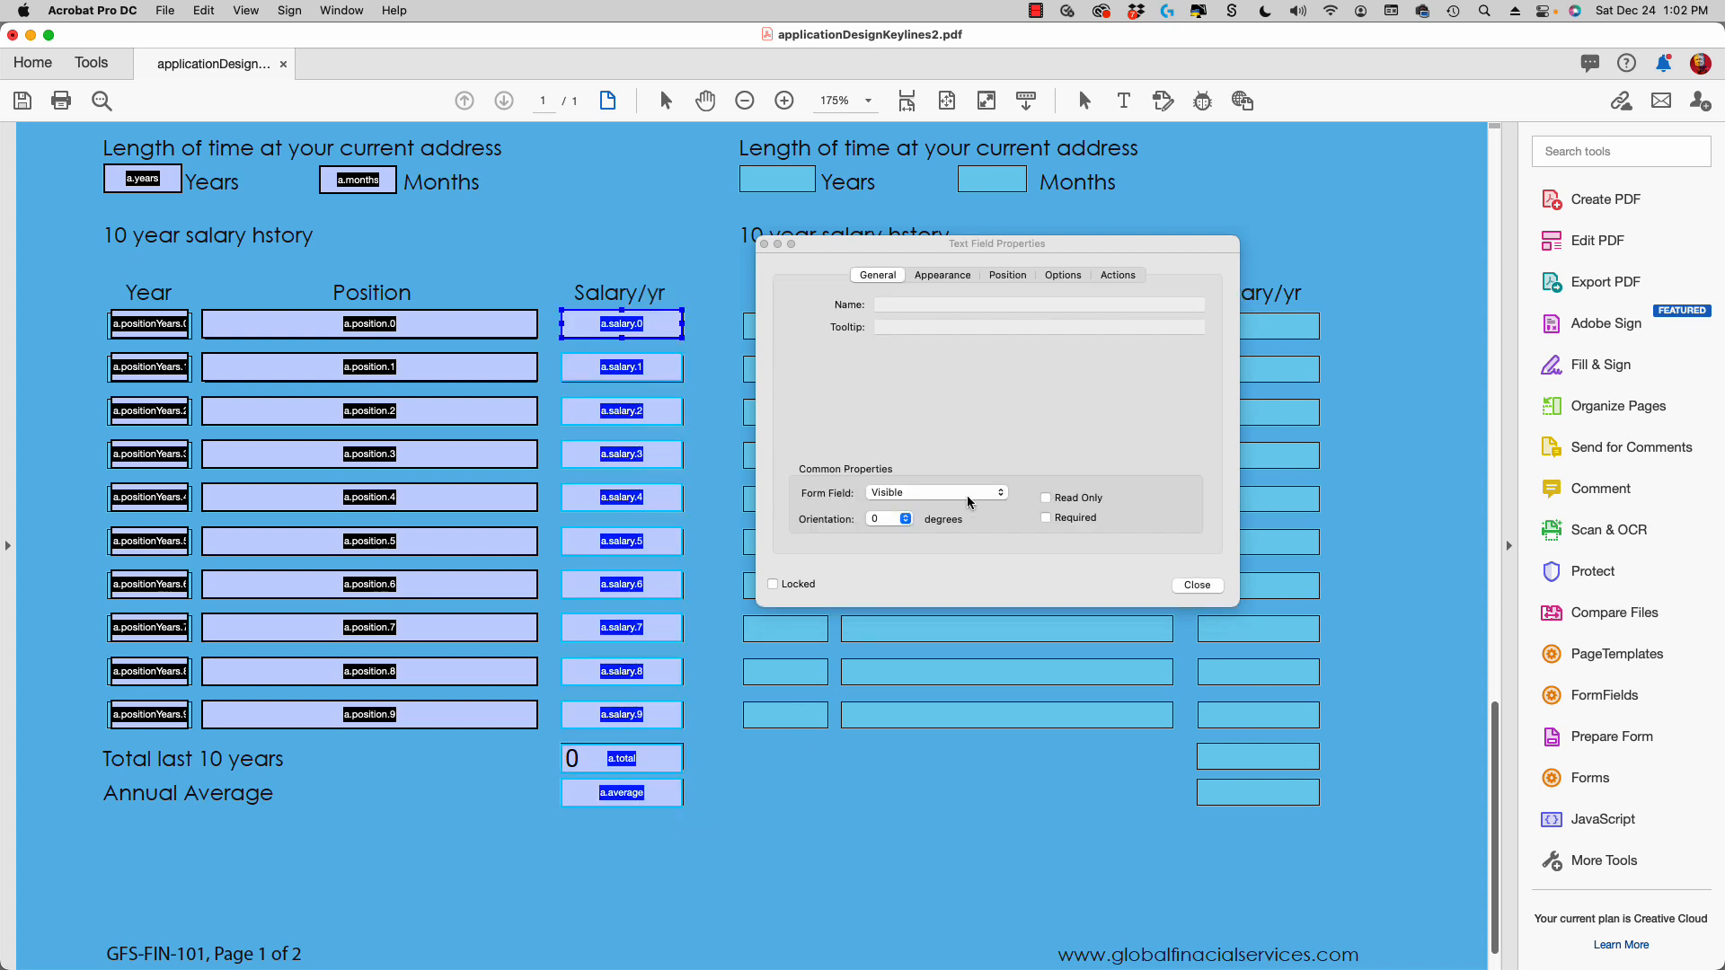
click(1055, 281)
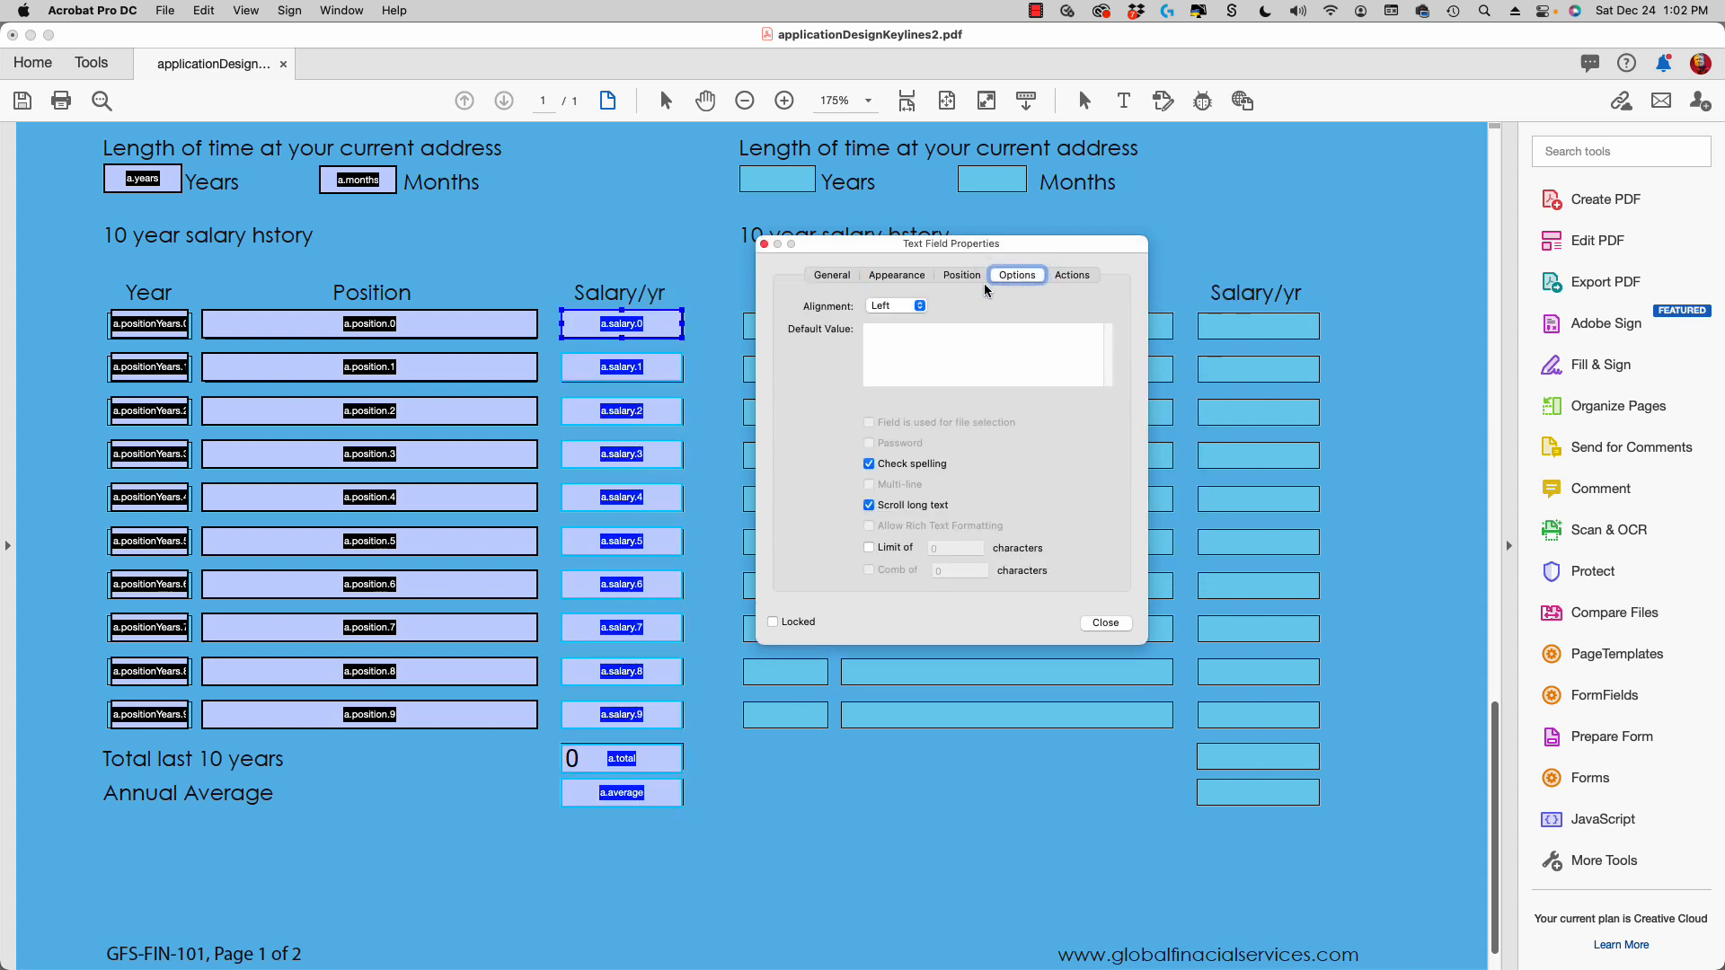
click(894, 308)
click(892, 349)
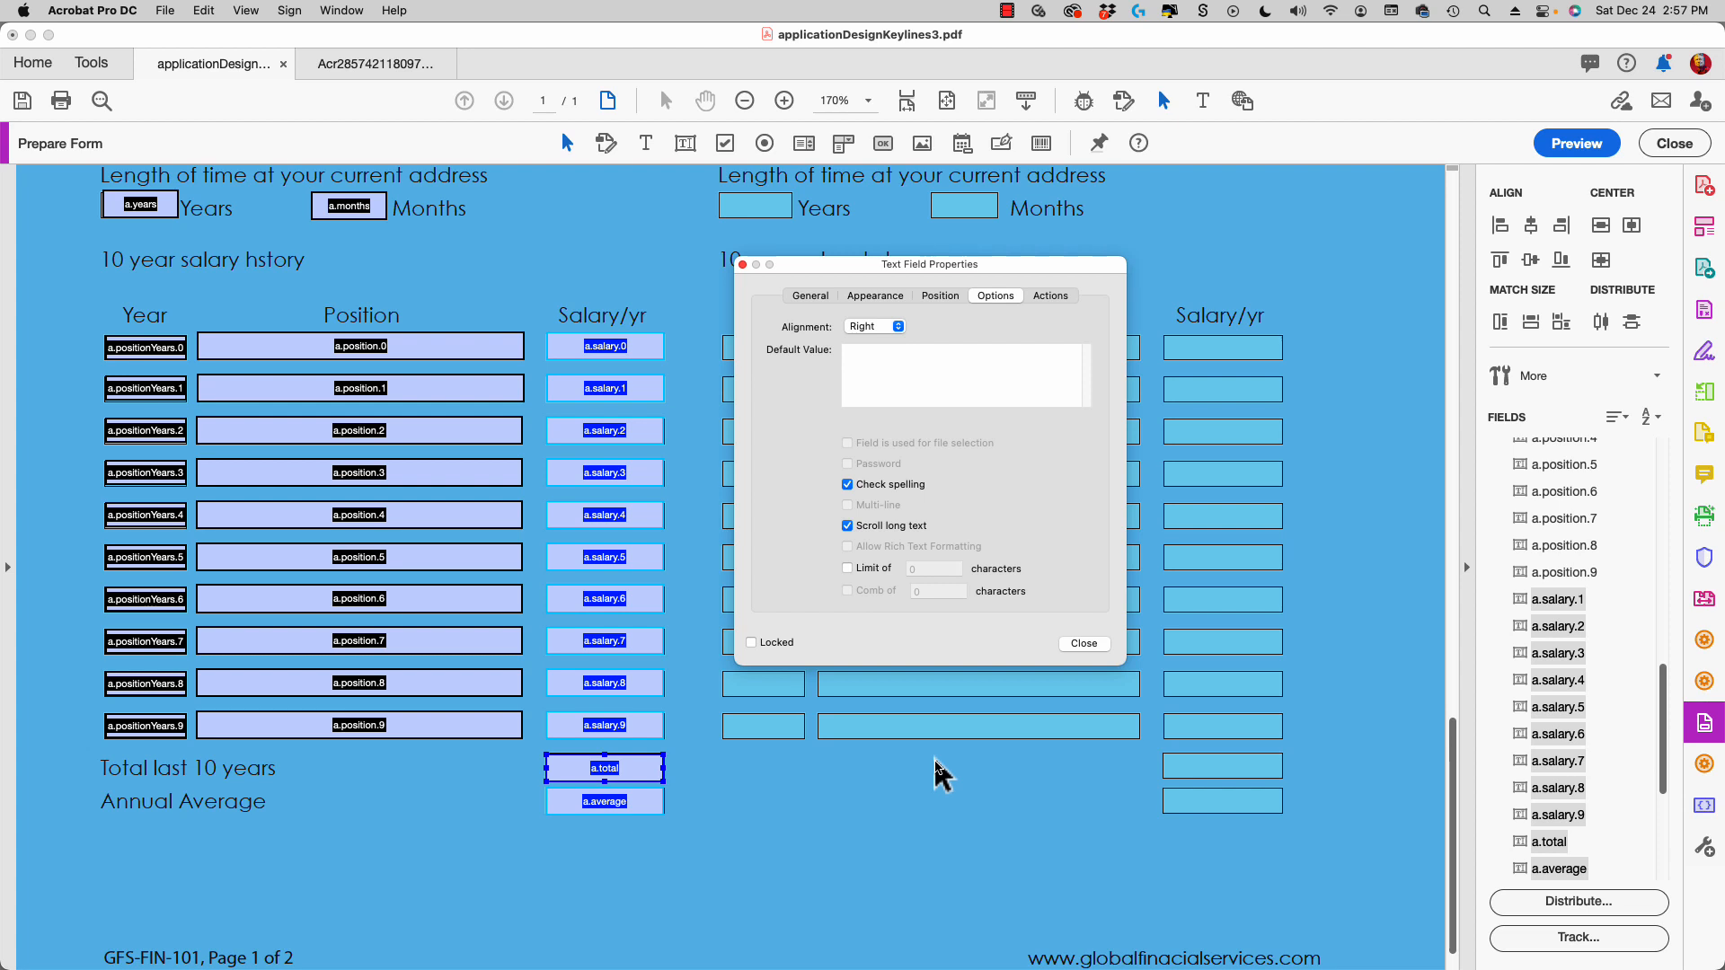
Open the calculation settings of the a.average field.
shift+click(586, 803)
click(587, 802)
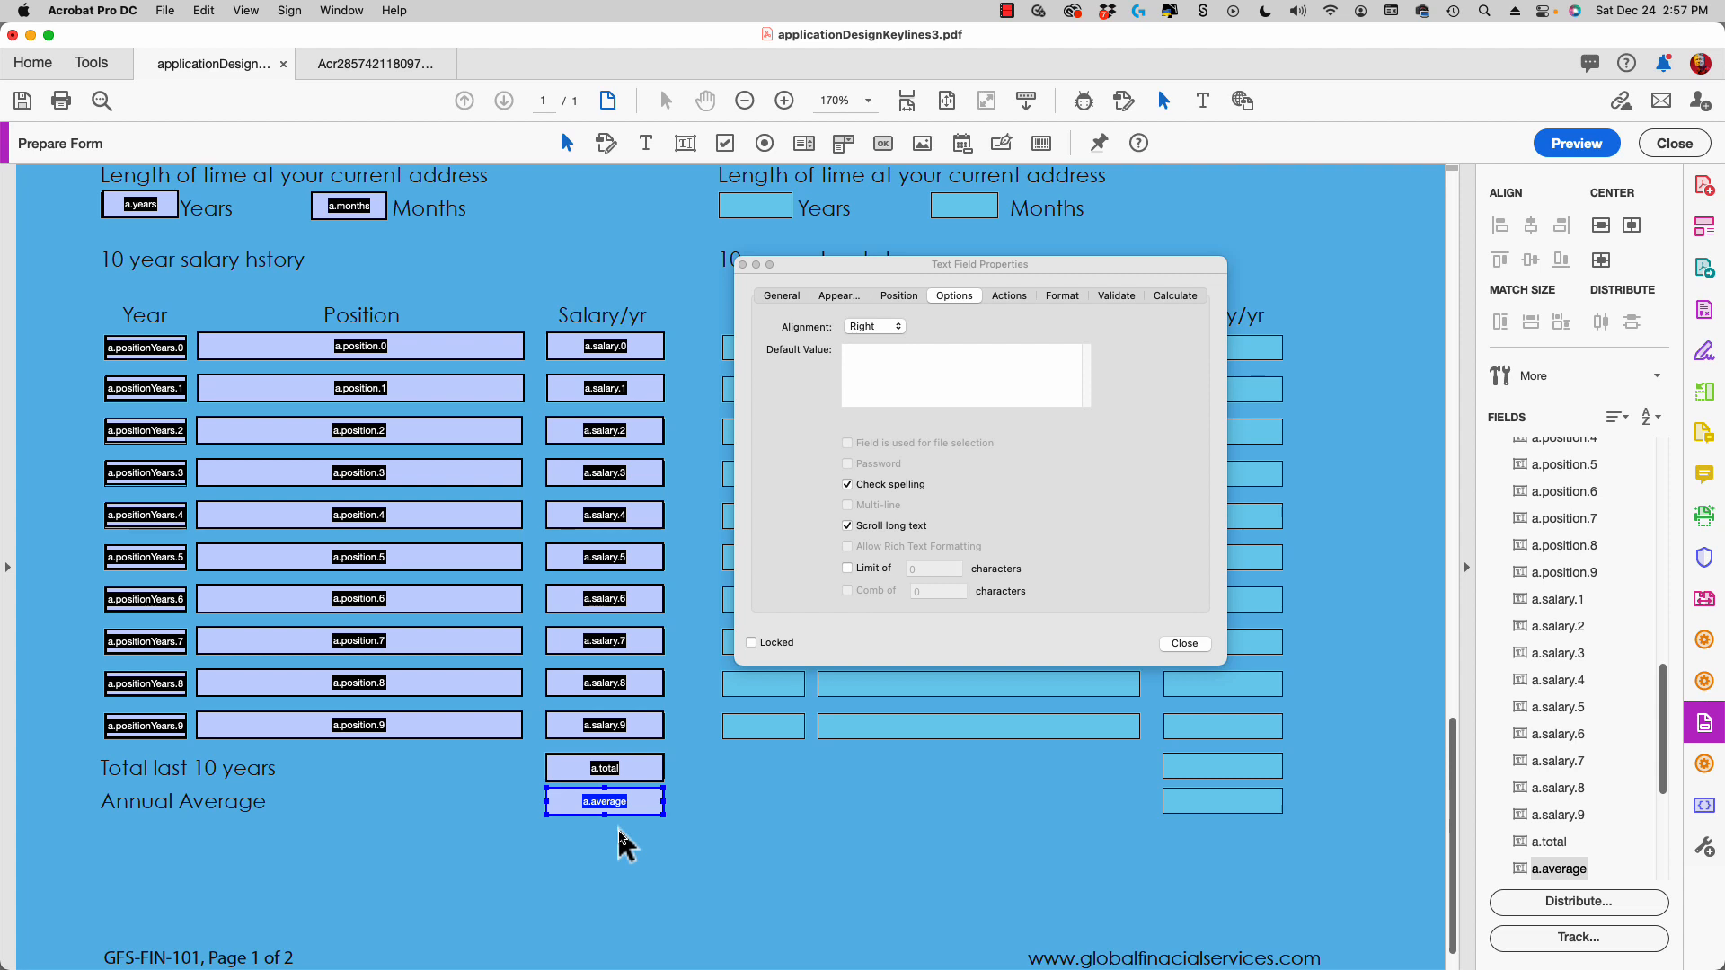
click(1184, 296)
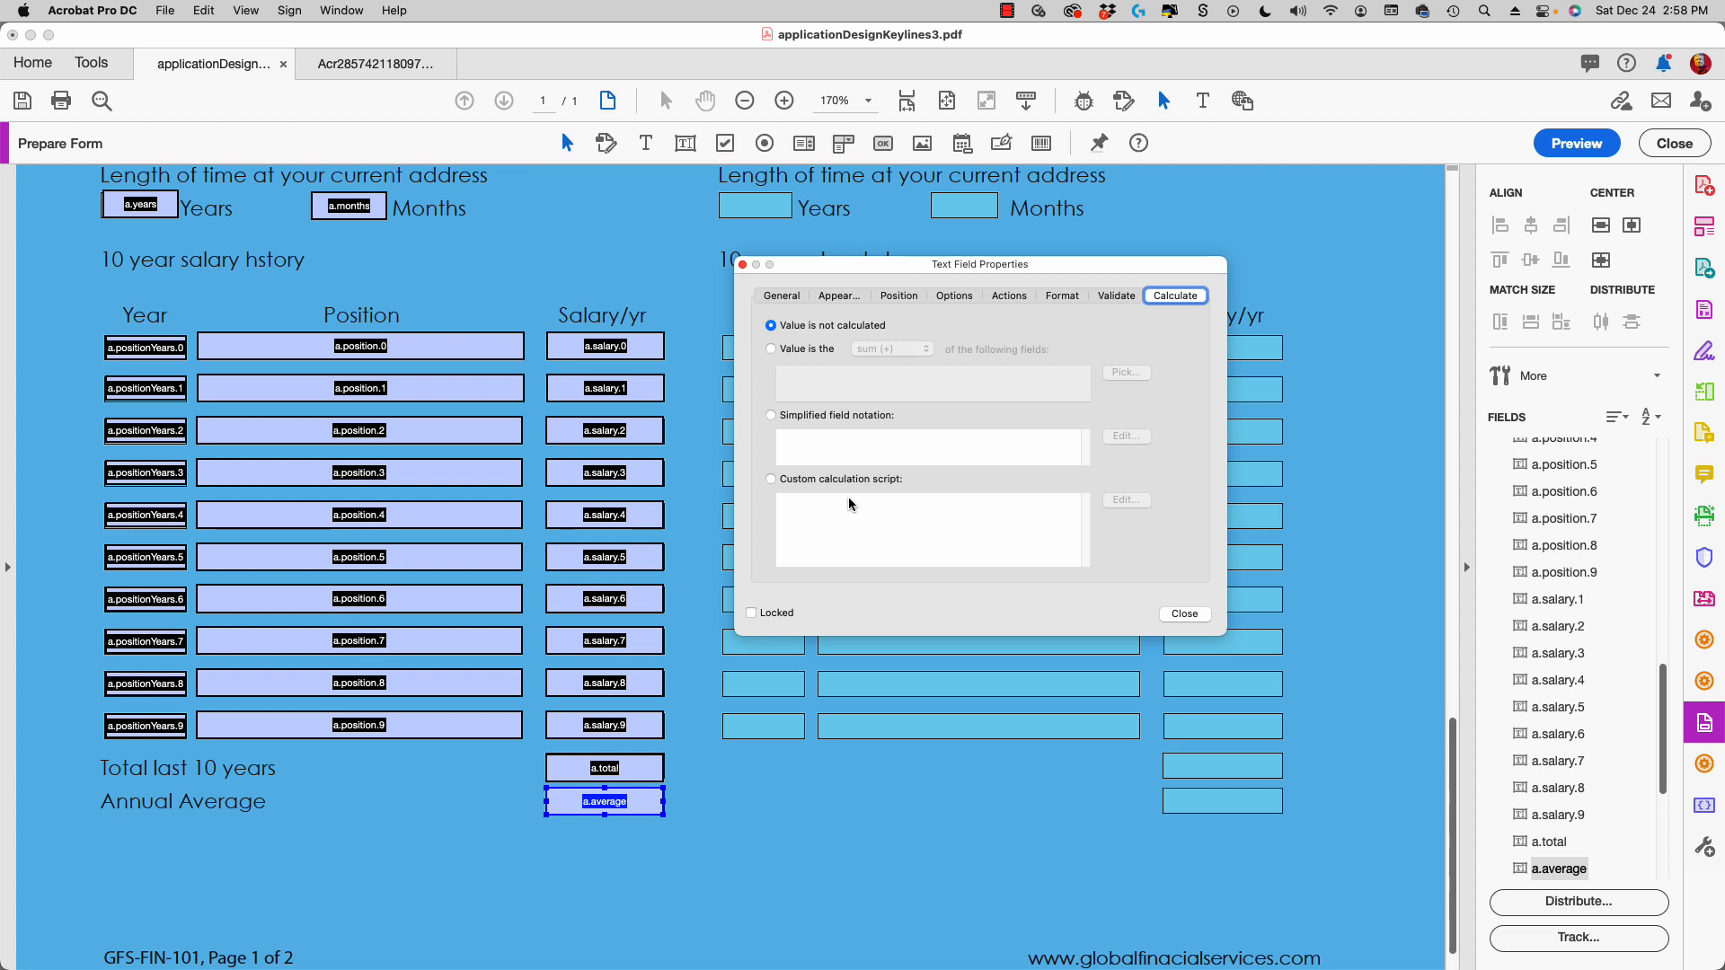
Rename the a.total field as total and check its calculation settings.
click(630, 768)
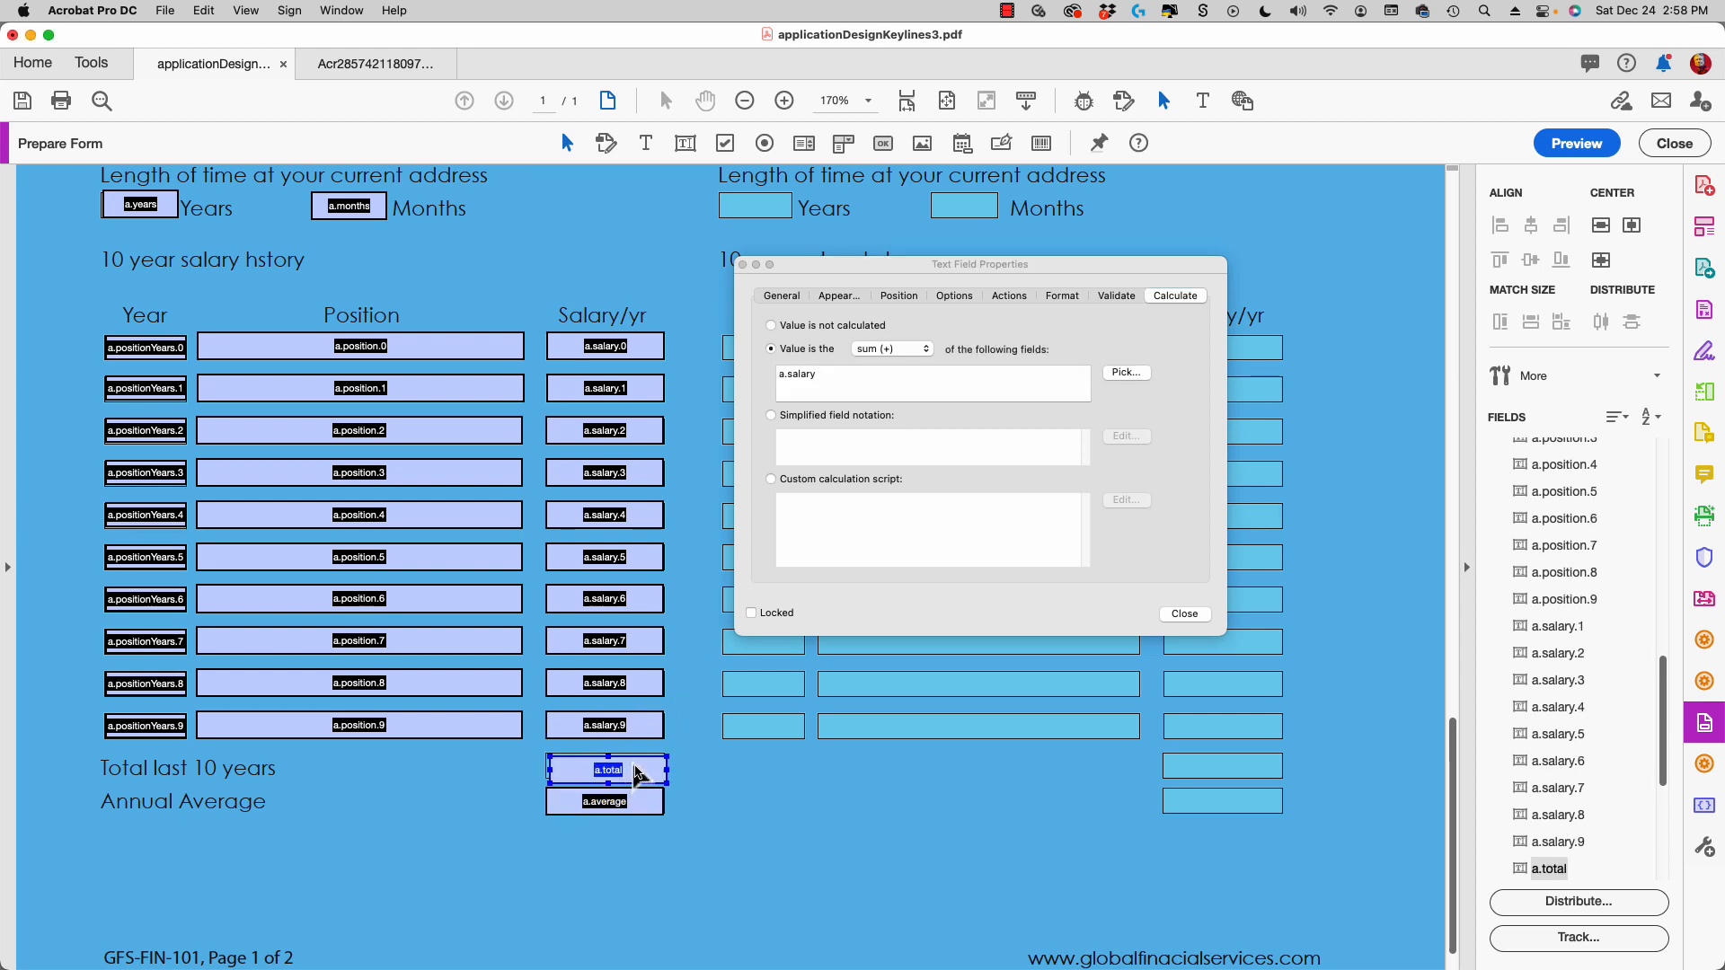
drag(635, 774, 632, 773)
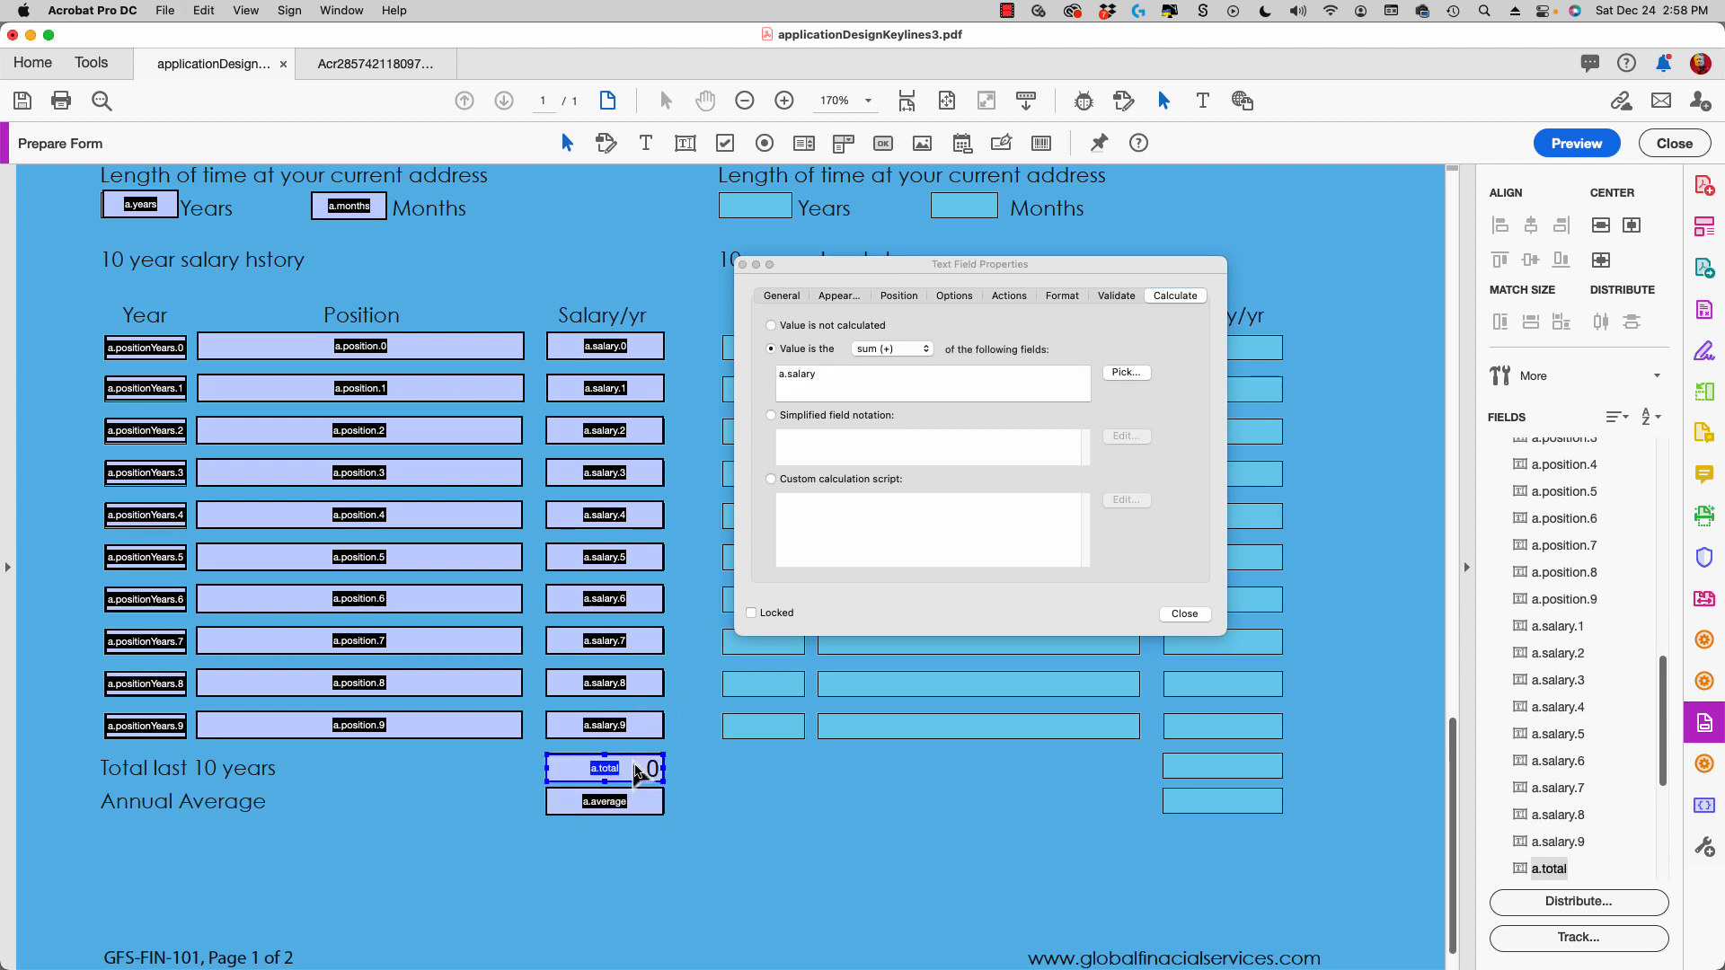
click(789, 297)
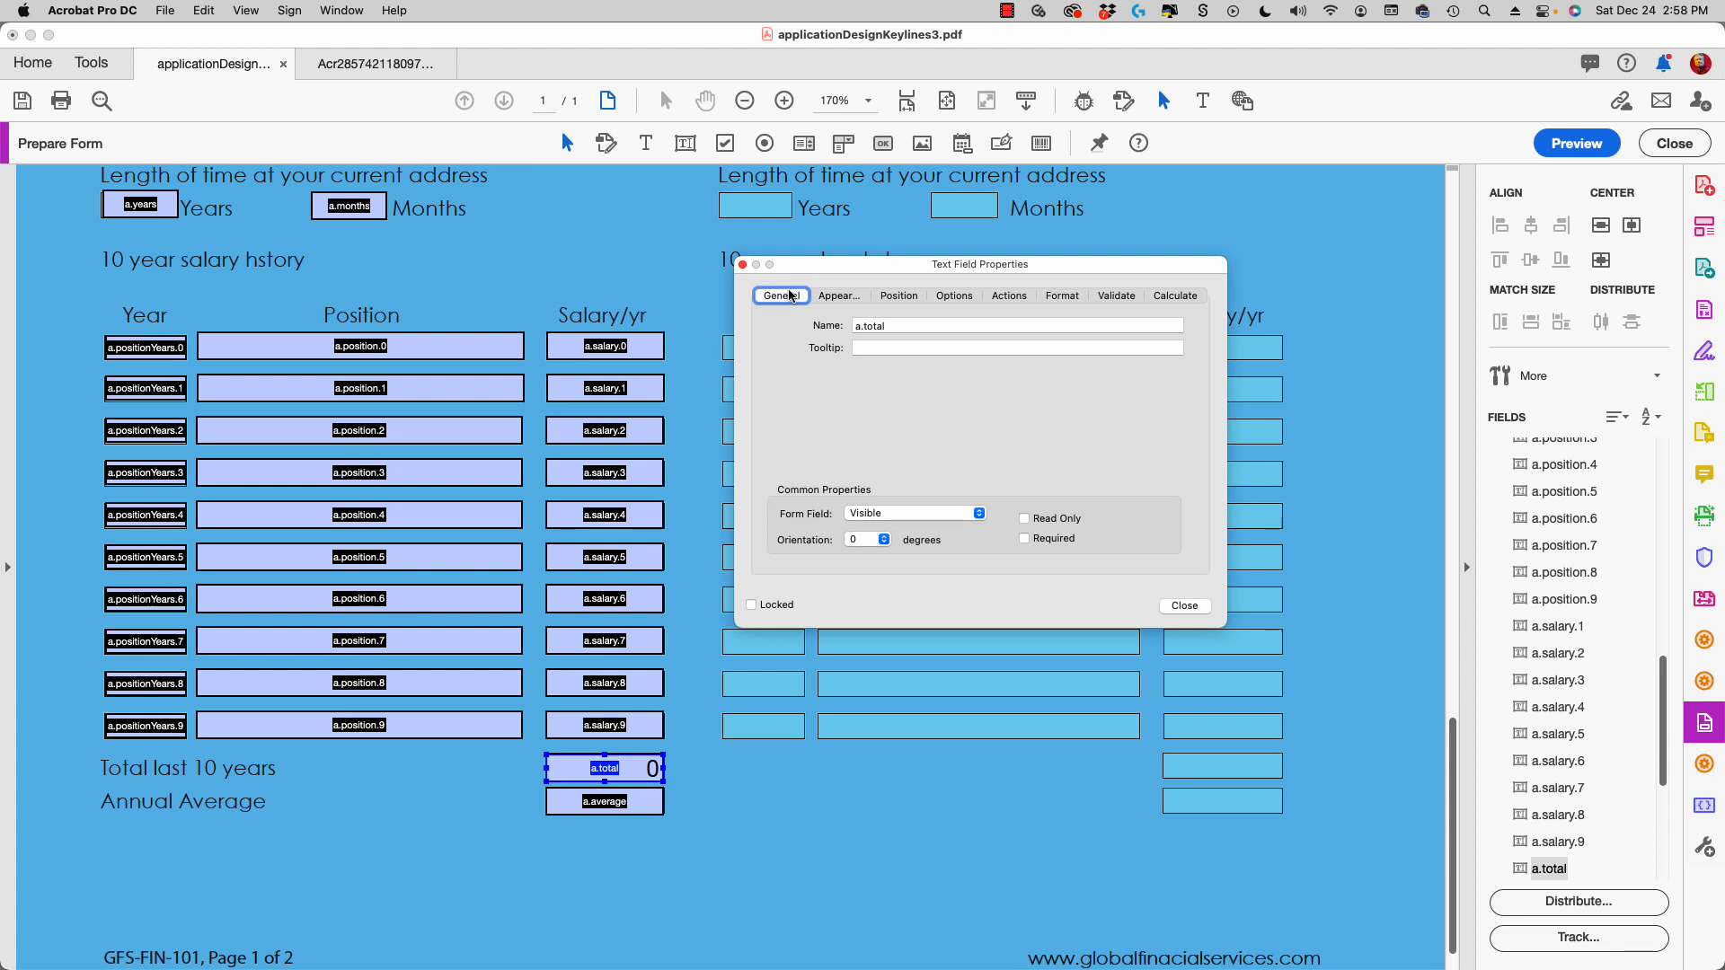
click(863, 325)
key(BackSpace)
key(BackSpace)
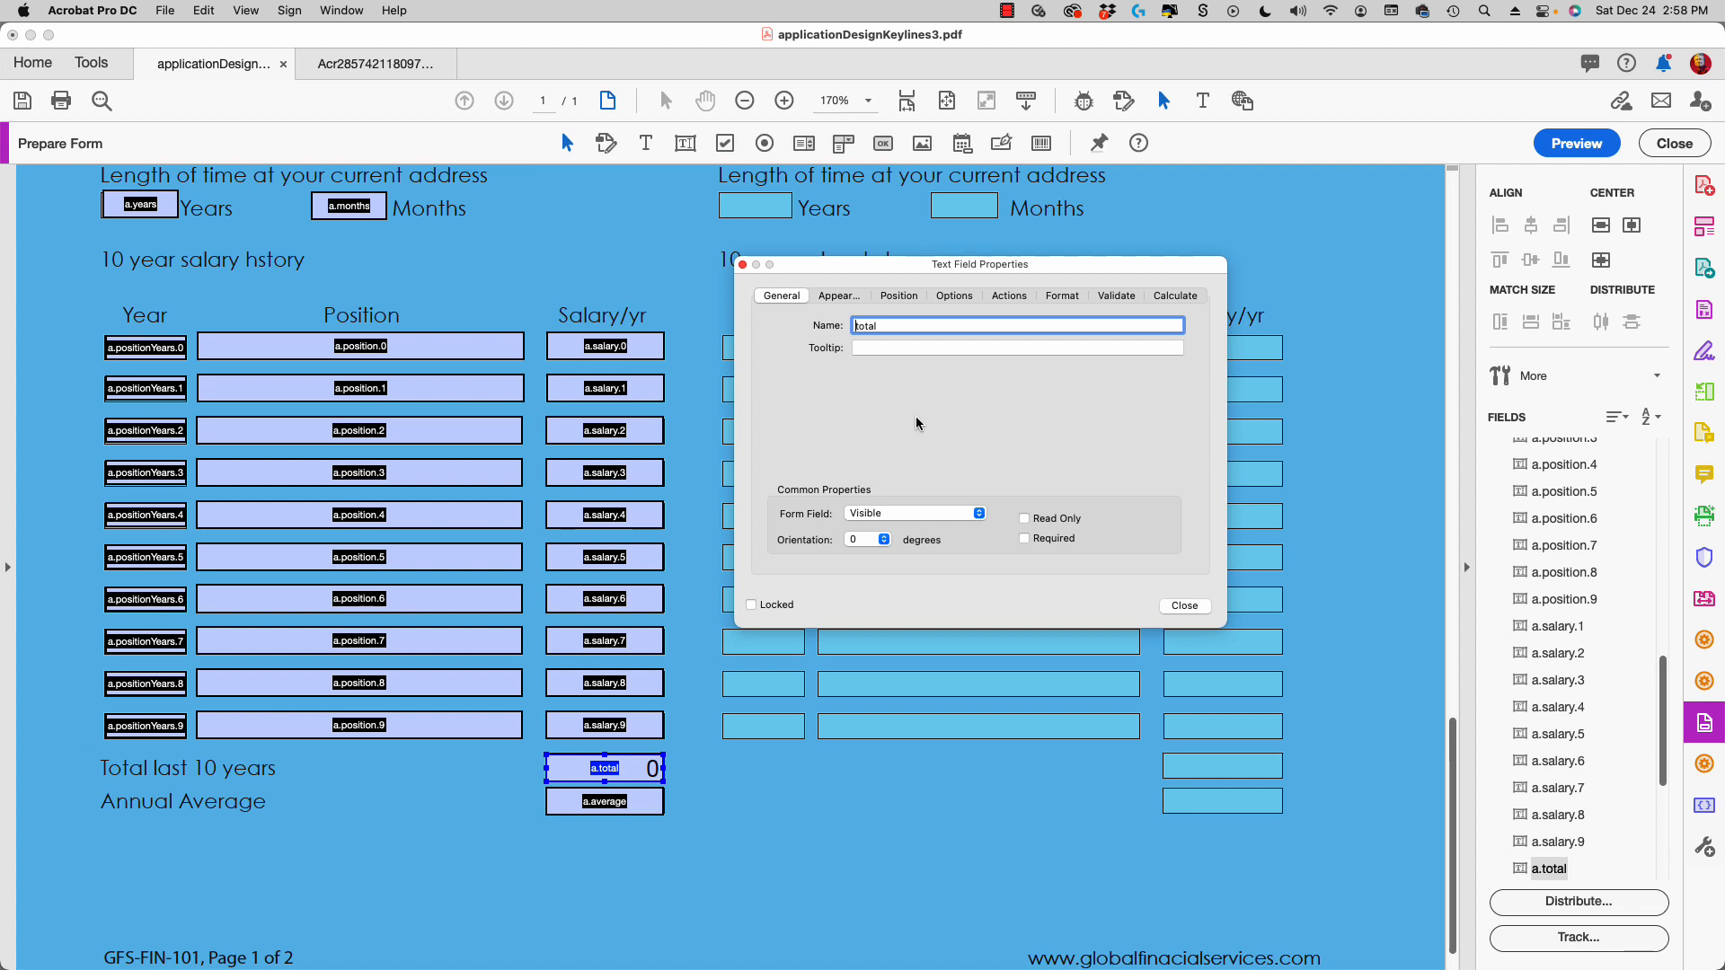
click(1175, 297)
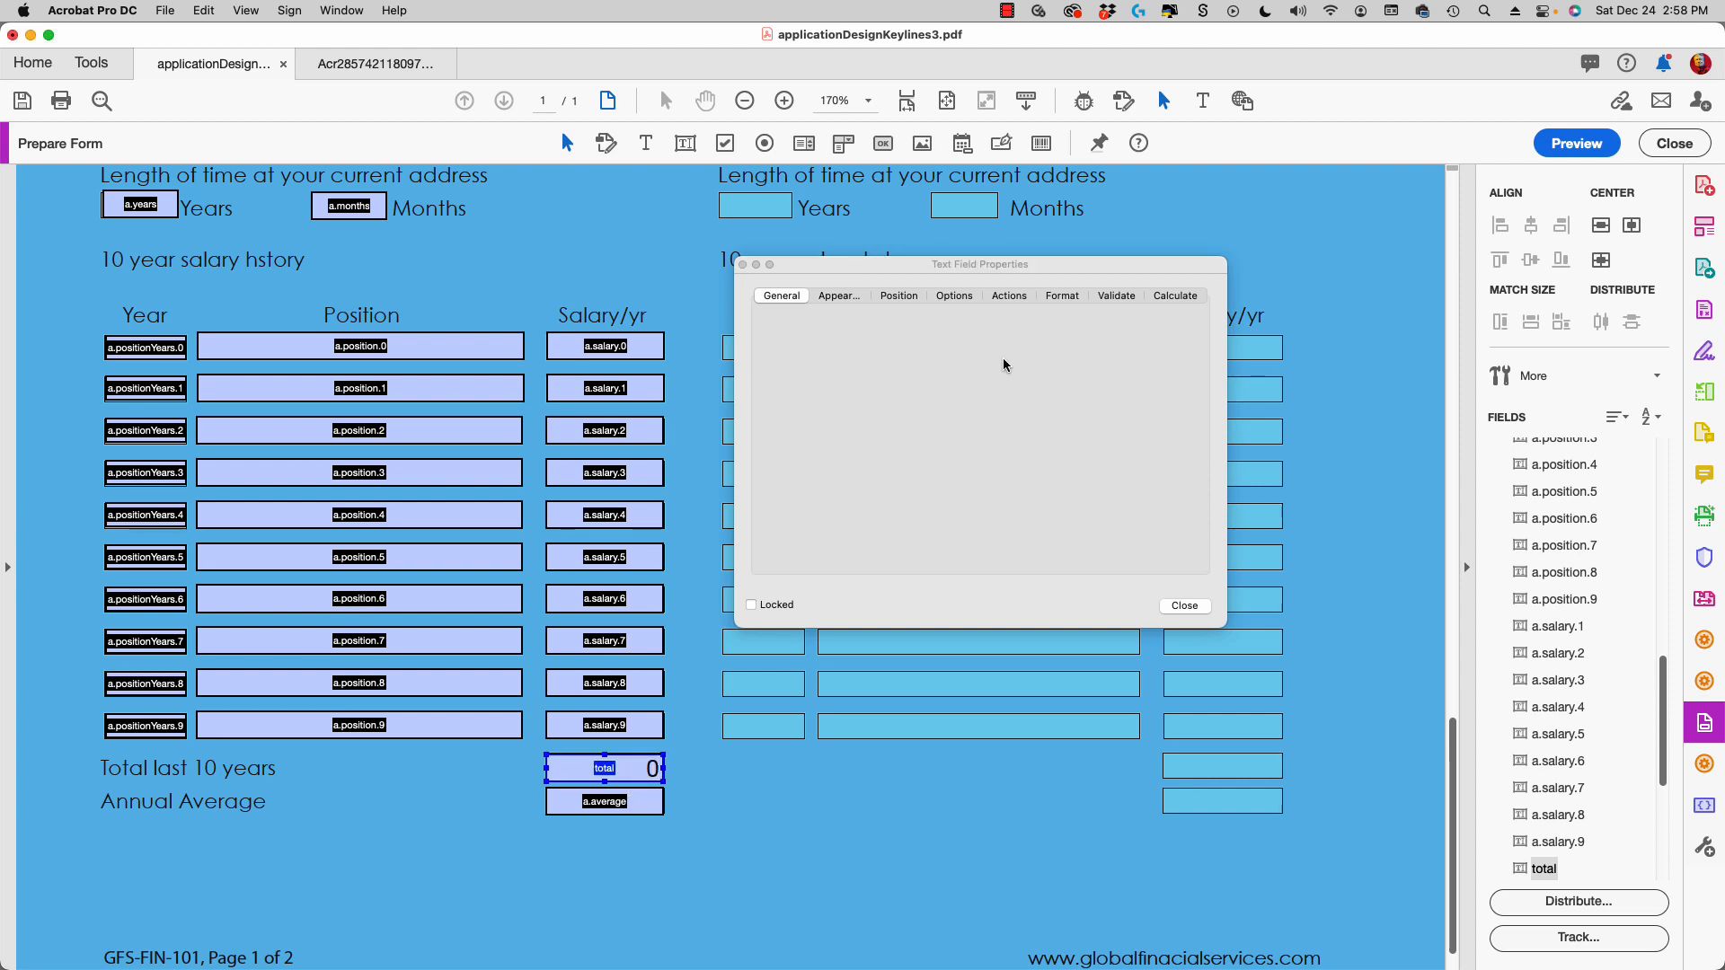
click(1115, 297)
click(1173, 296)
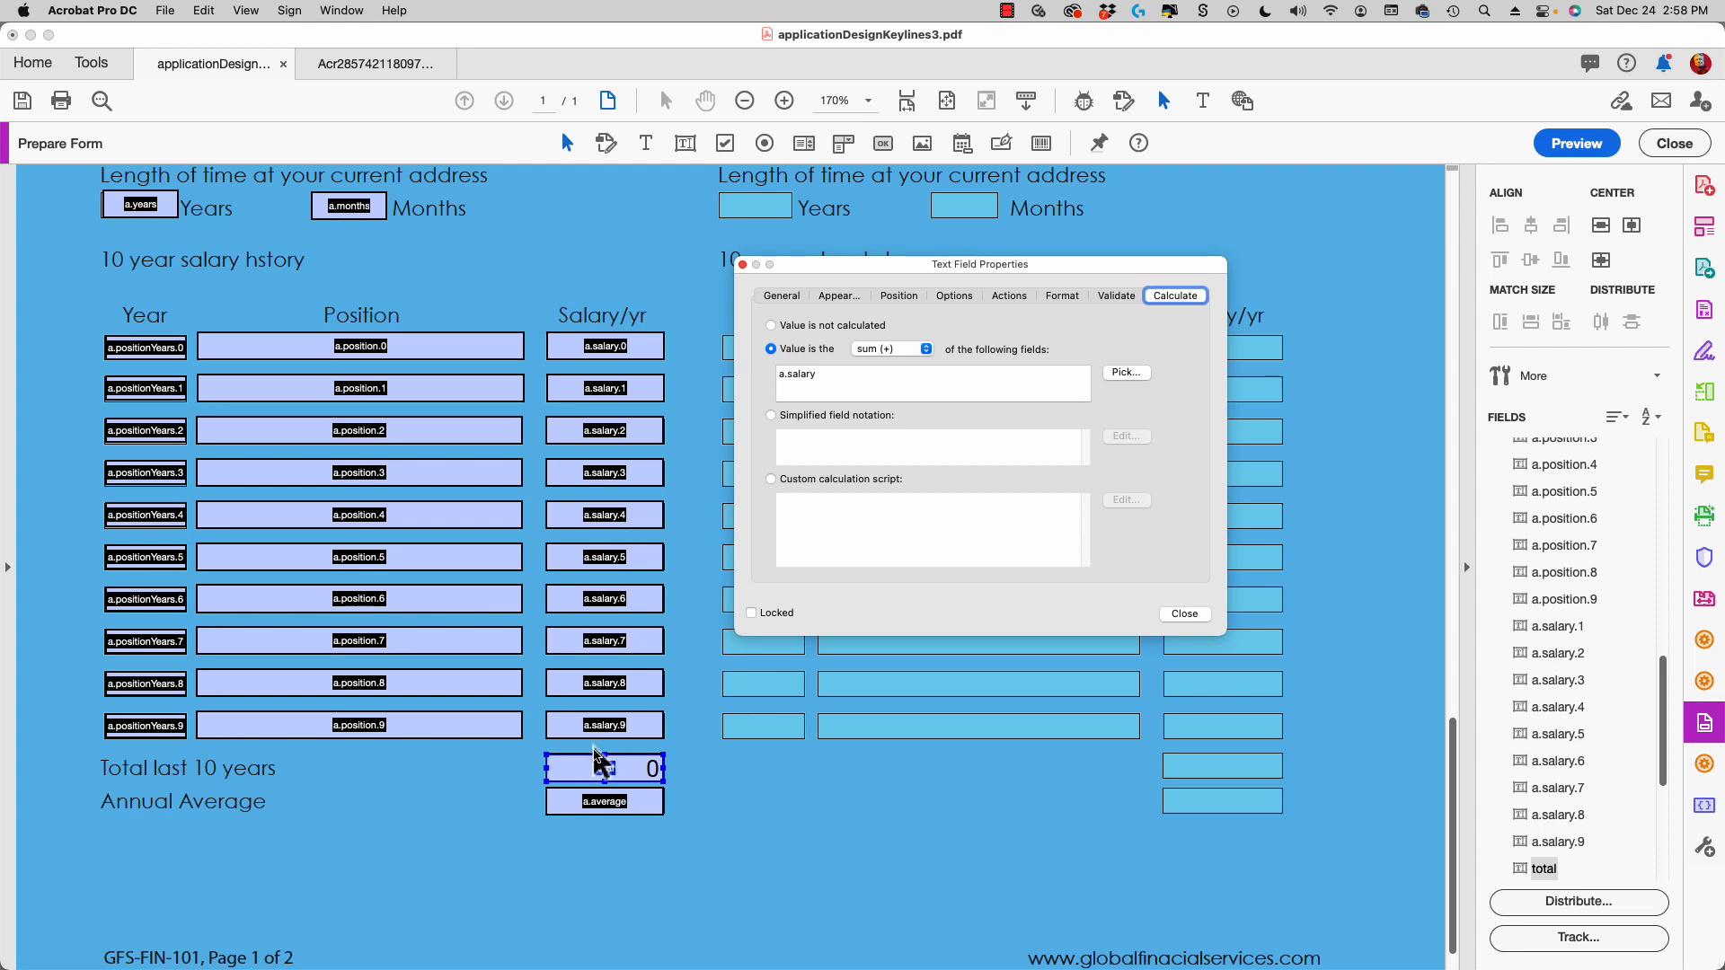
Calculate the a.average field with the simplified field notation total/10 and close the field properties.
click(599, 811)
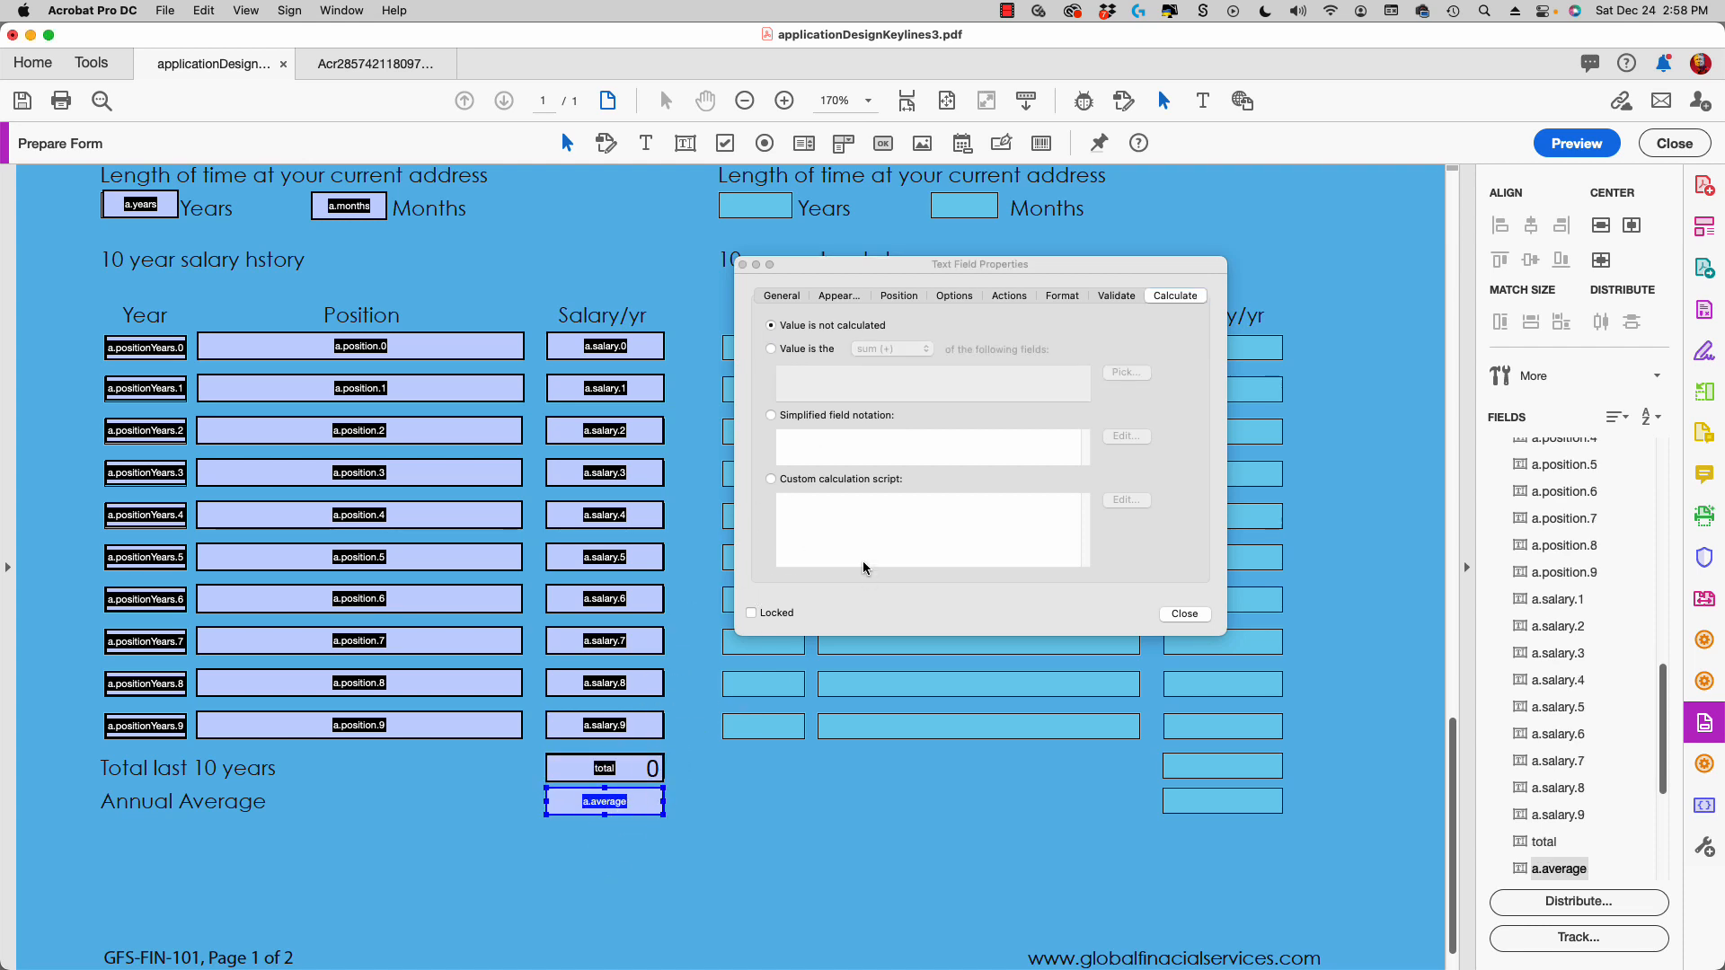
click(772, 416)
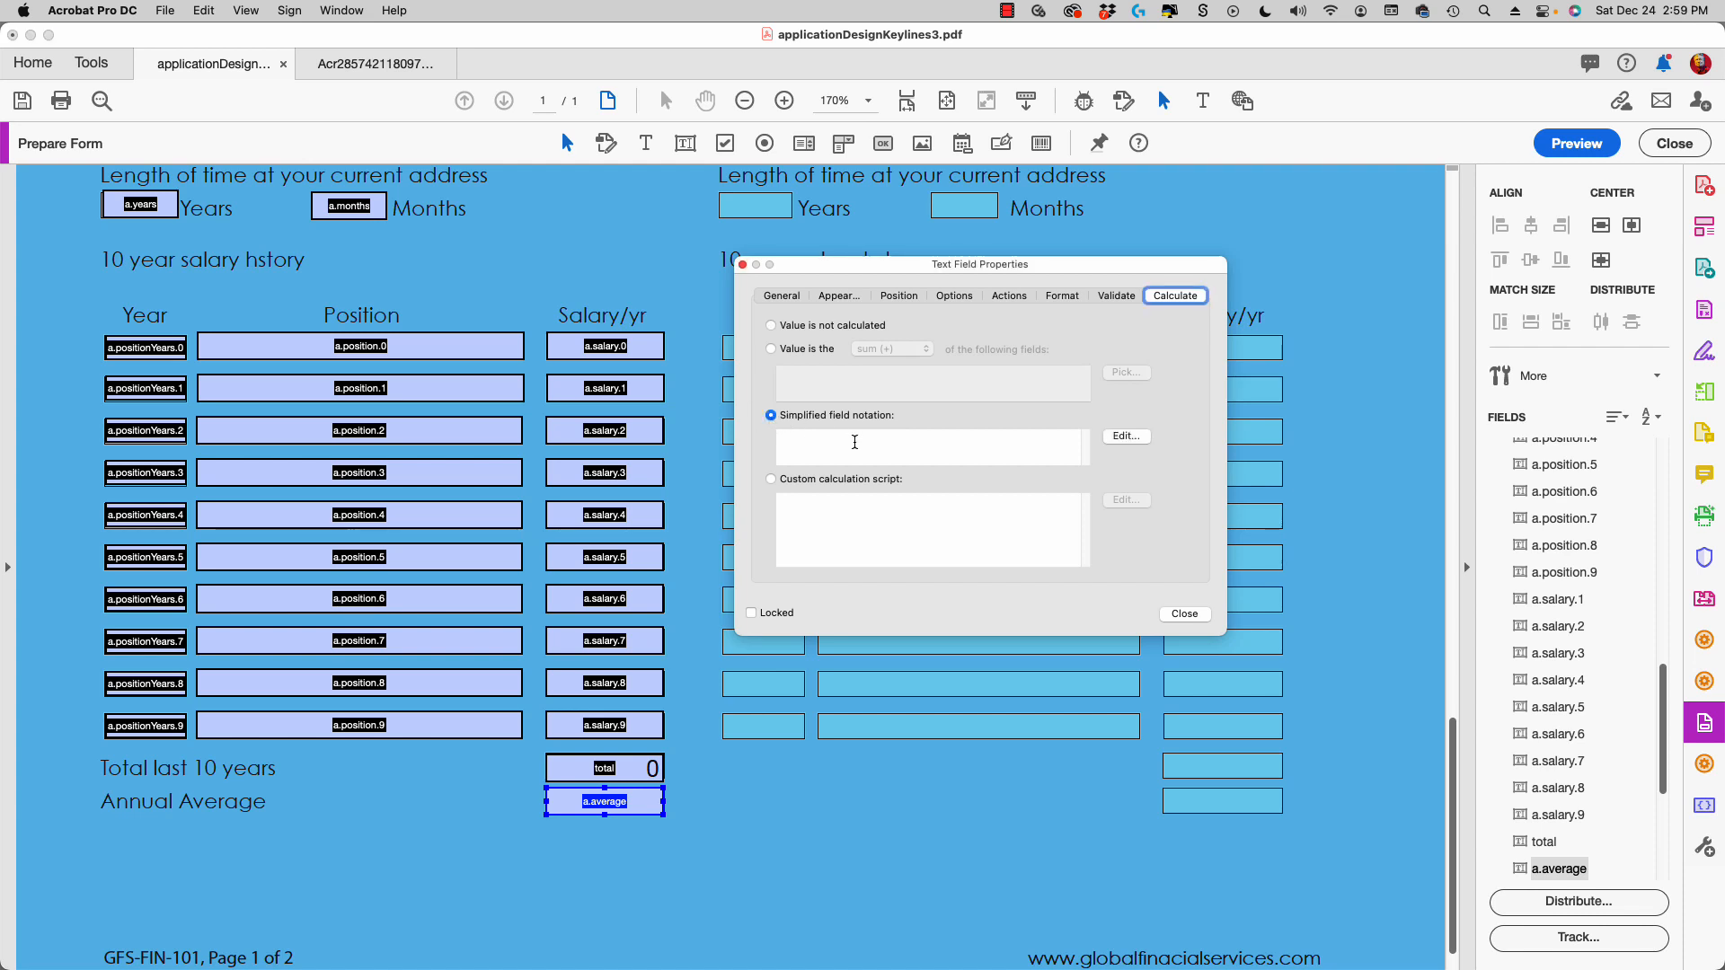
click(1126, 436)
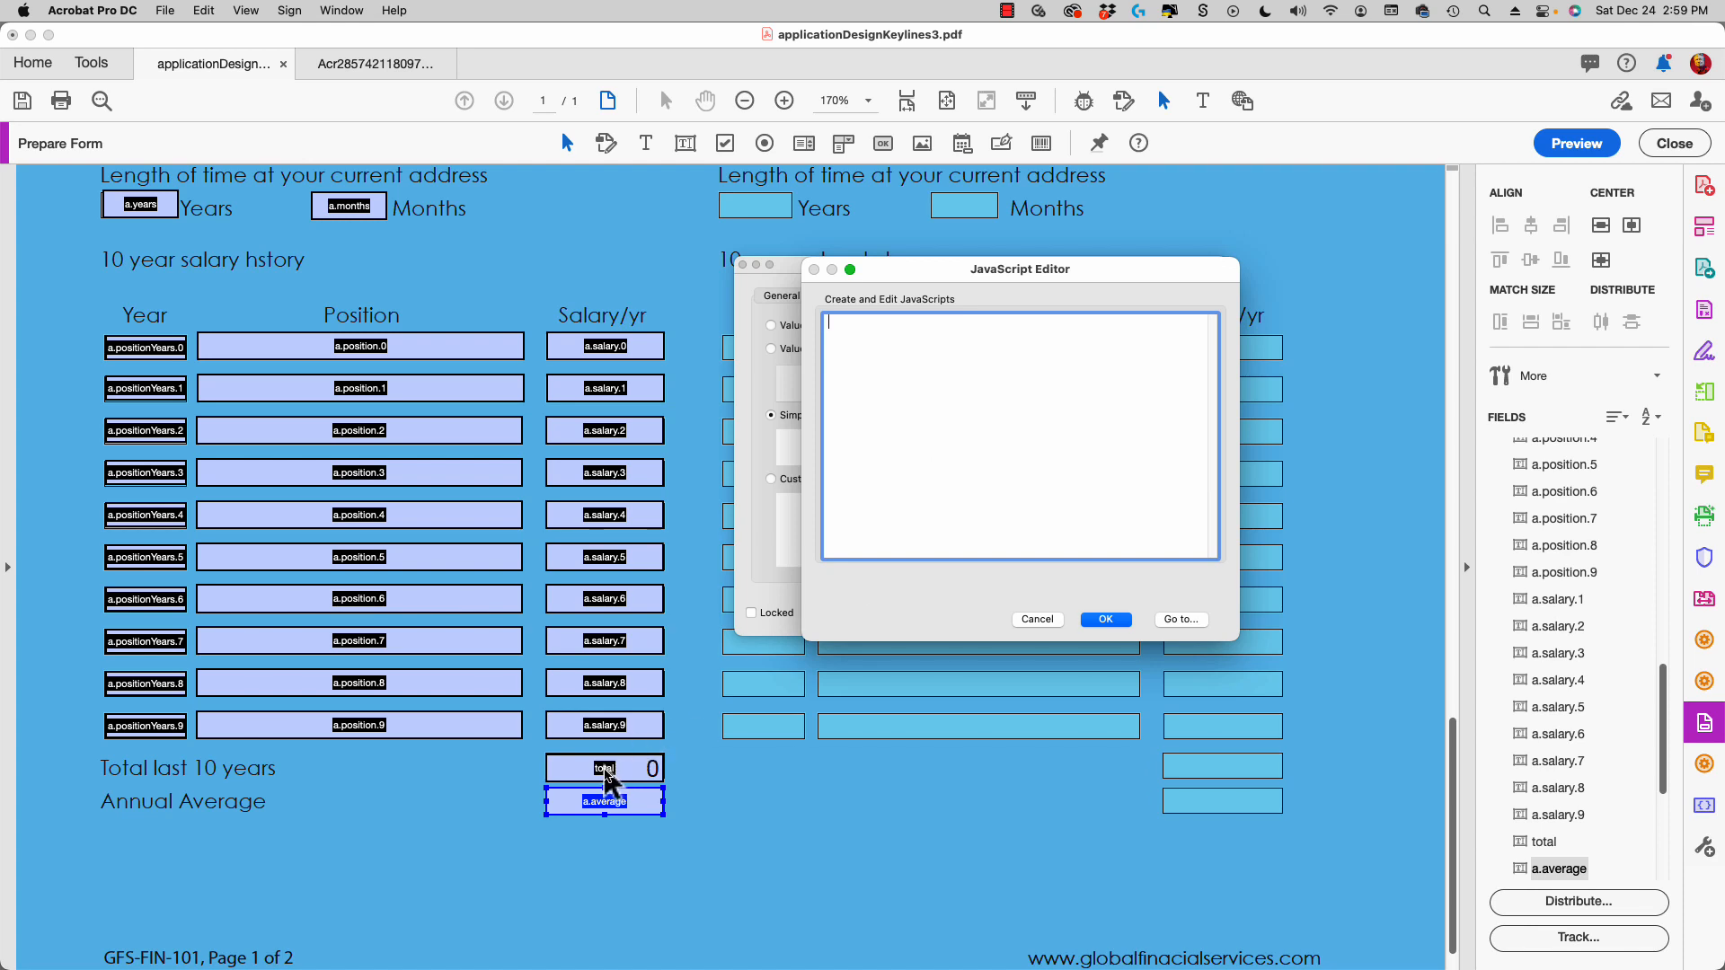
text(total/10)
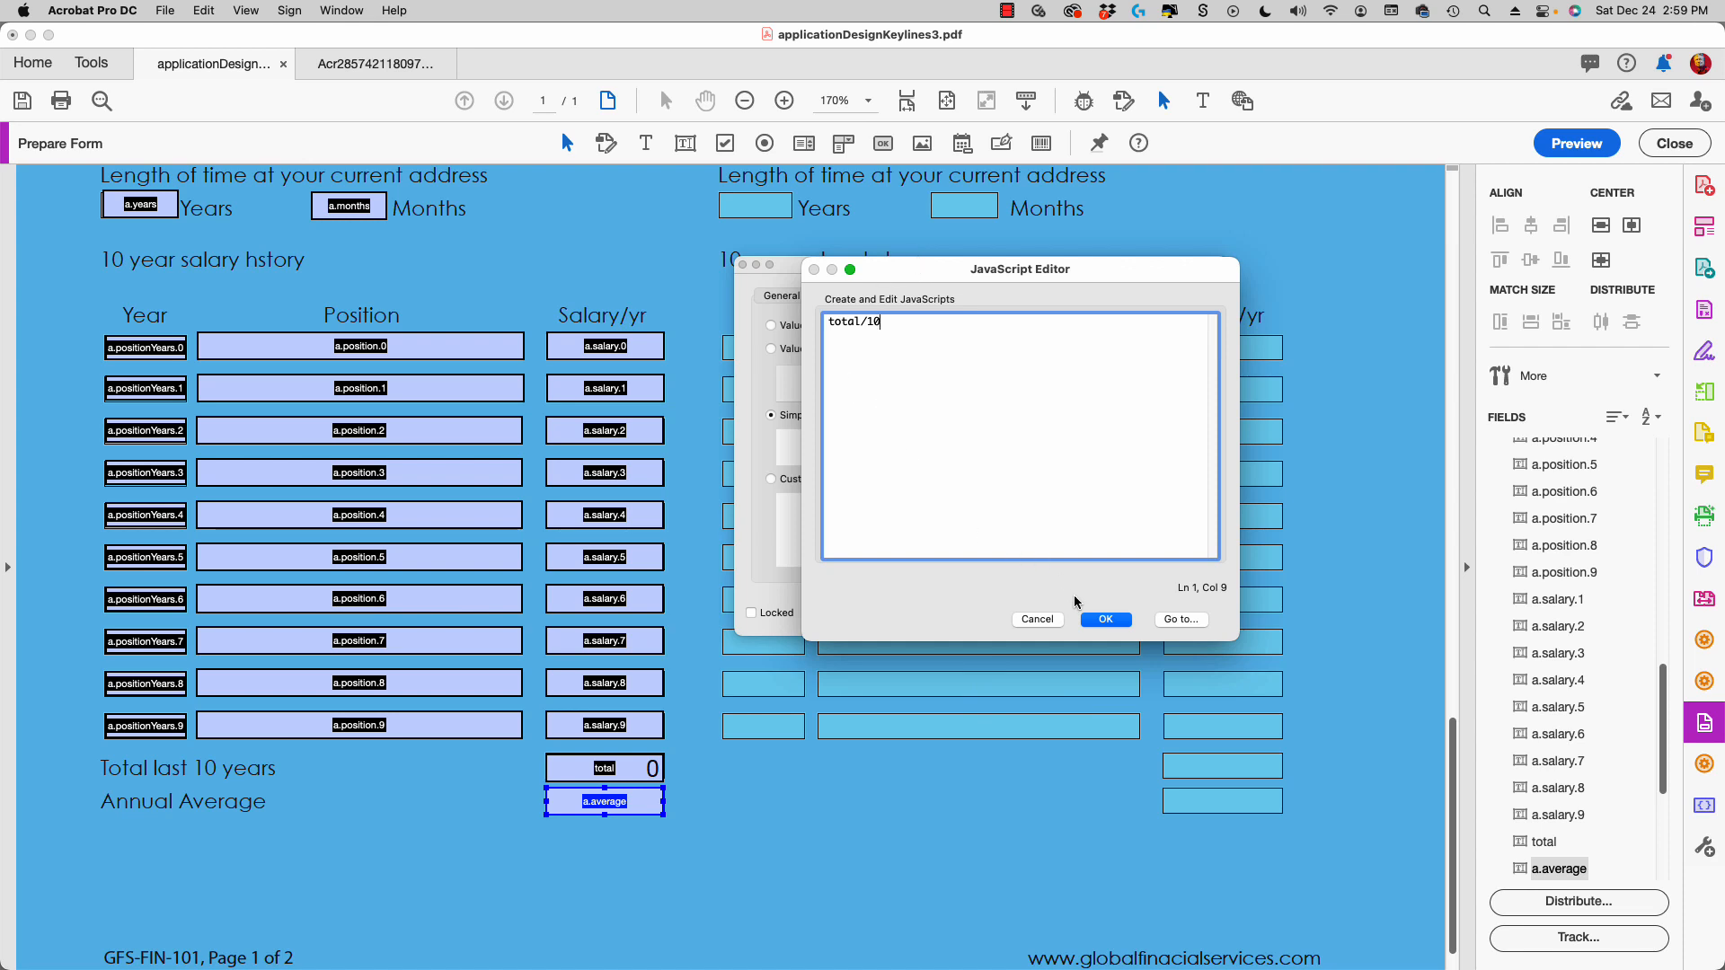
click(1105, 620)
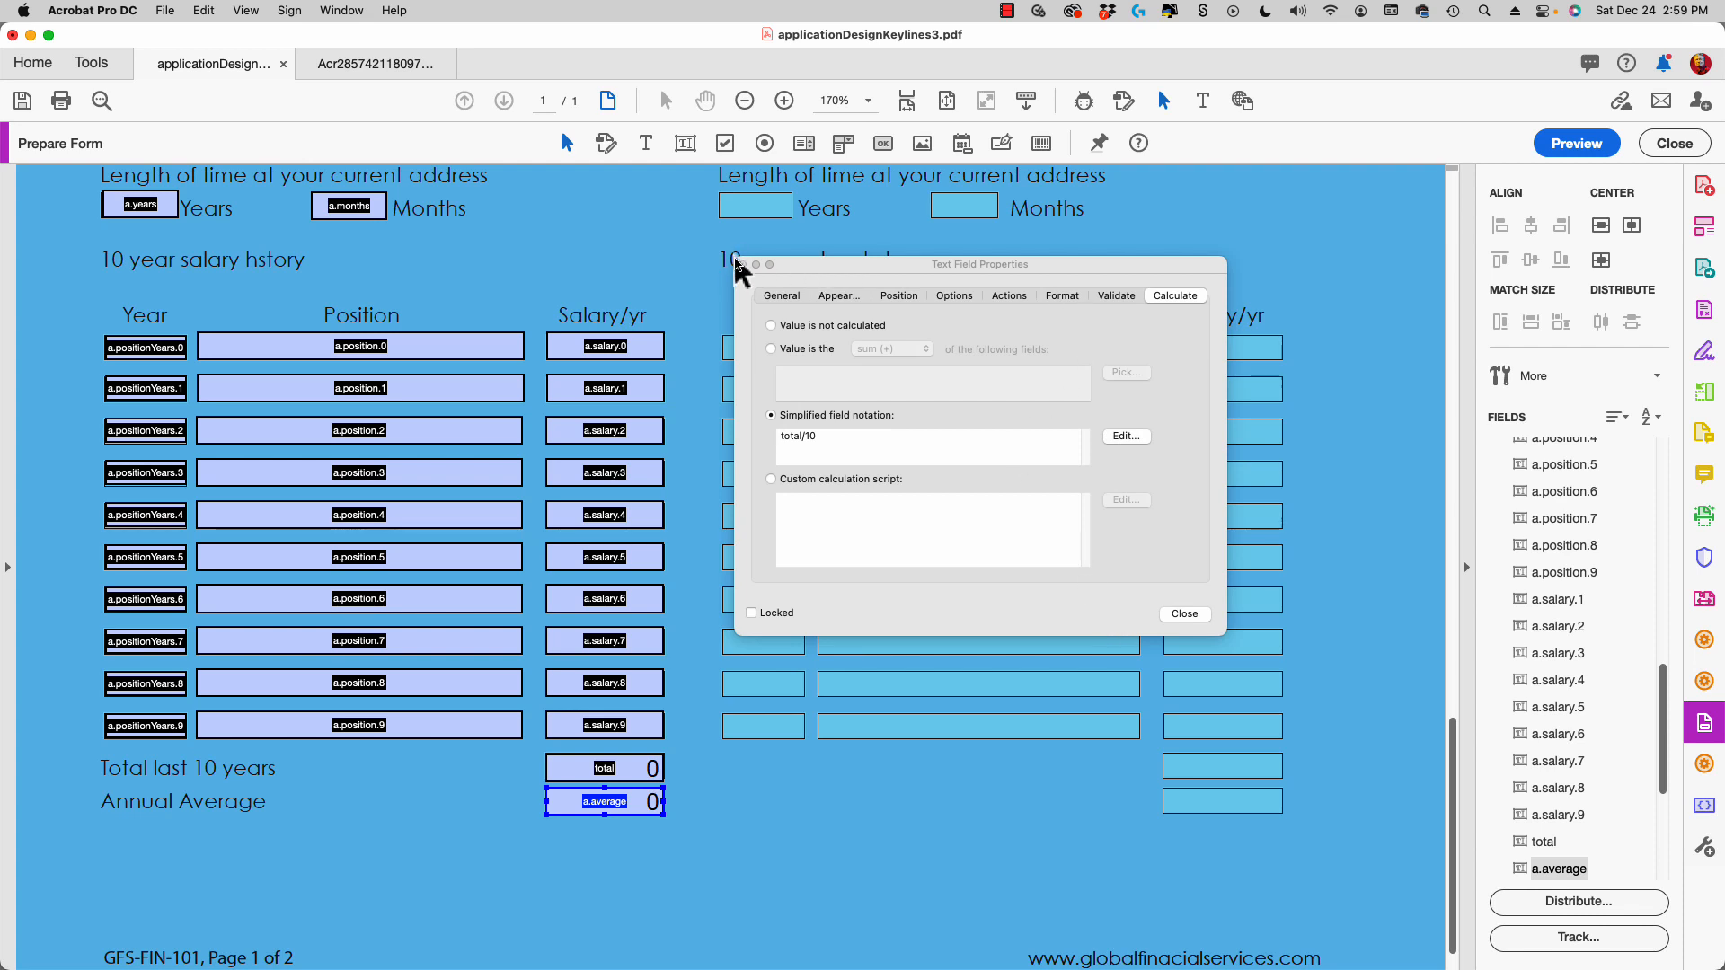
click(744, 263)
click(742, 263)
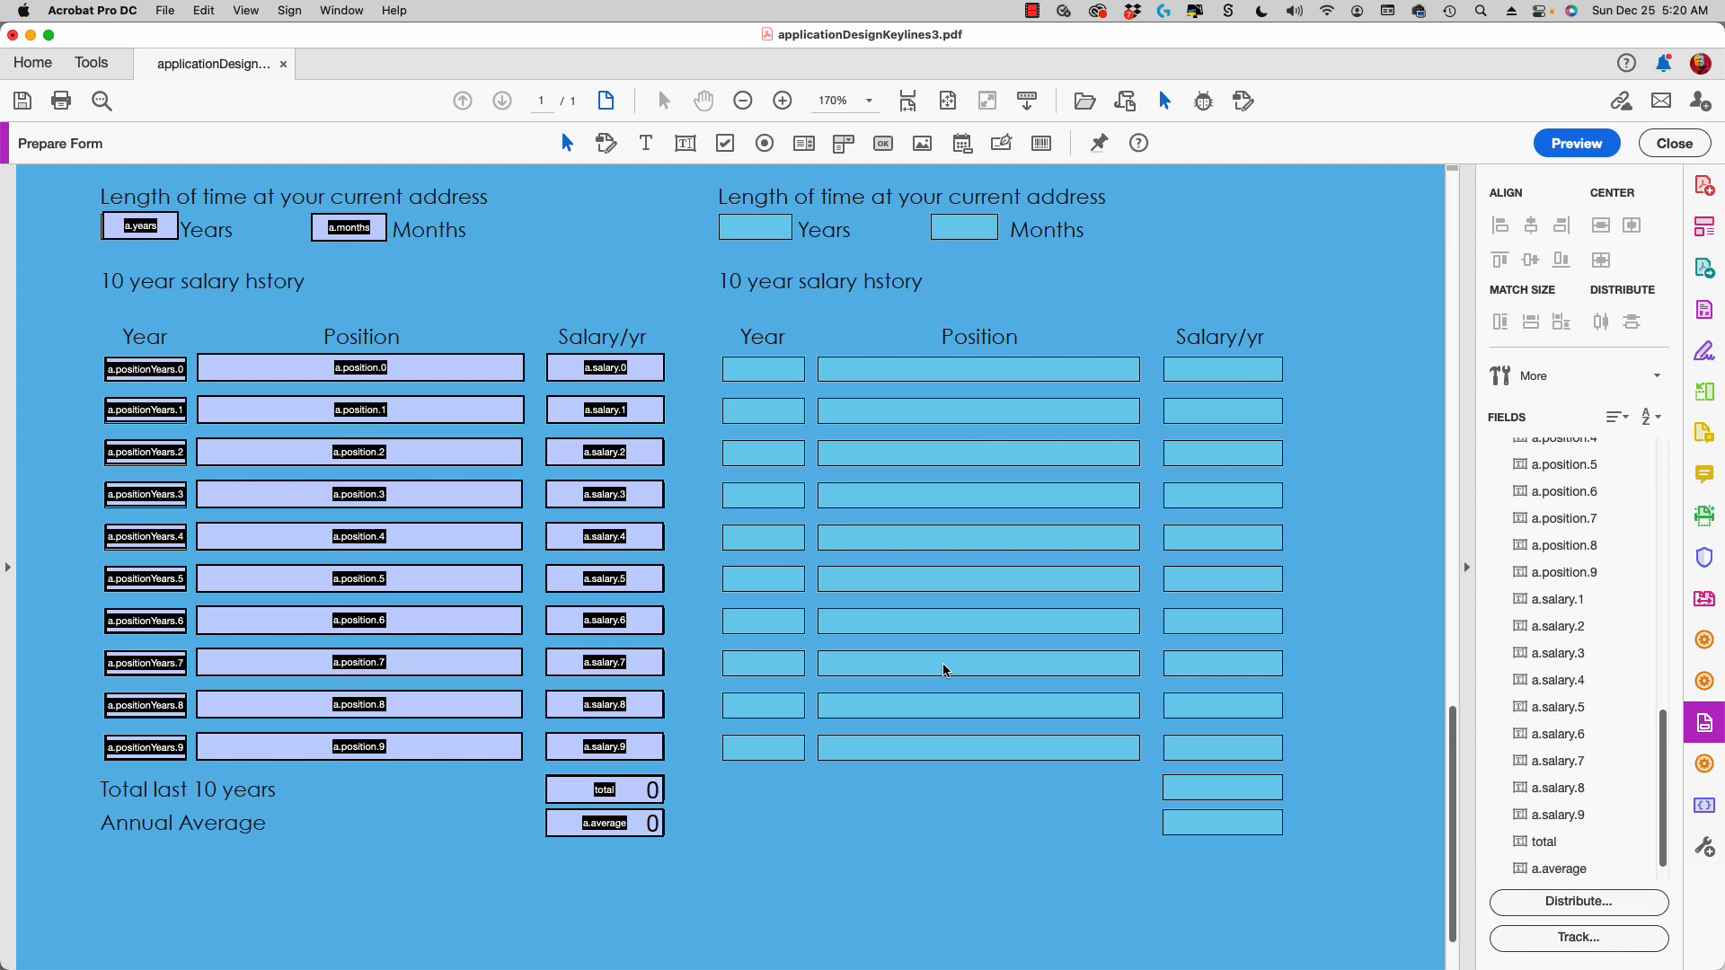
Leave form editing and test the calculations with 35000, 87500 and 100000 in the first three applicant Salary/yr fields.
click(1670, 146)
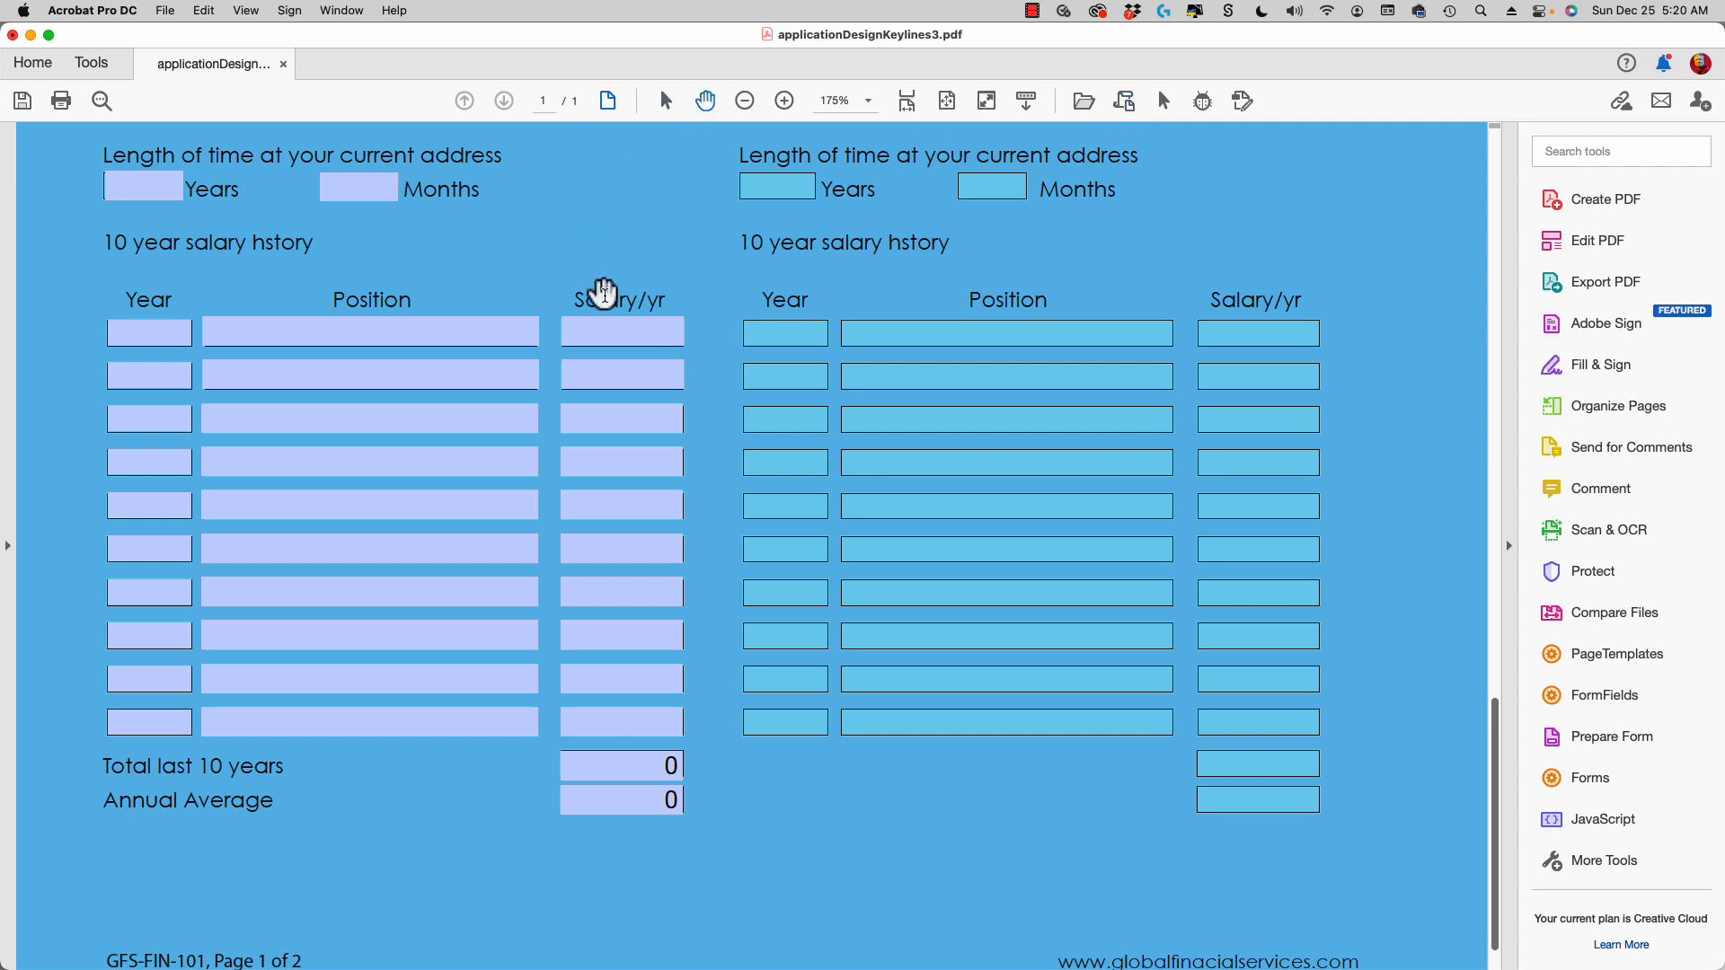
click(620, 332)
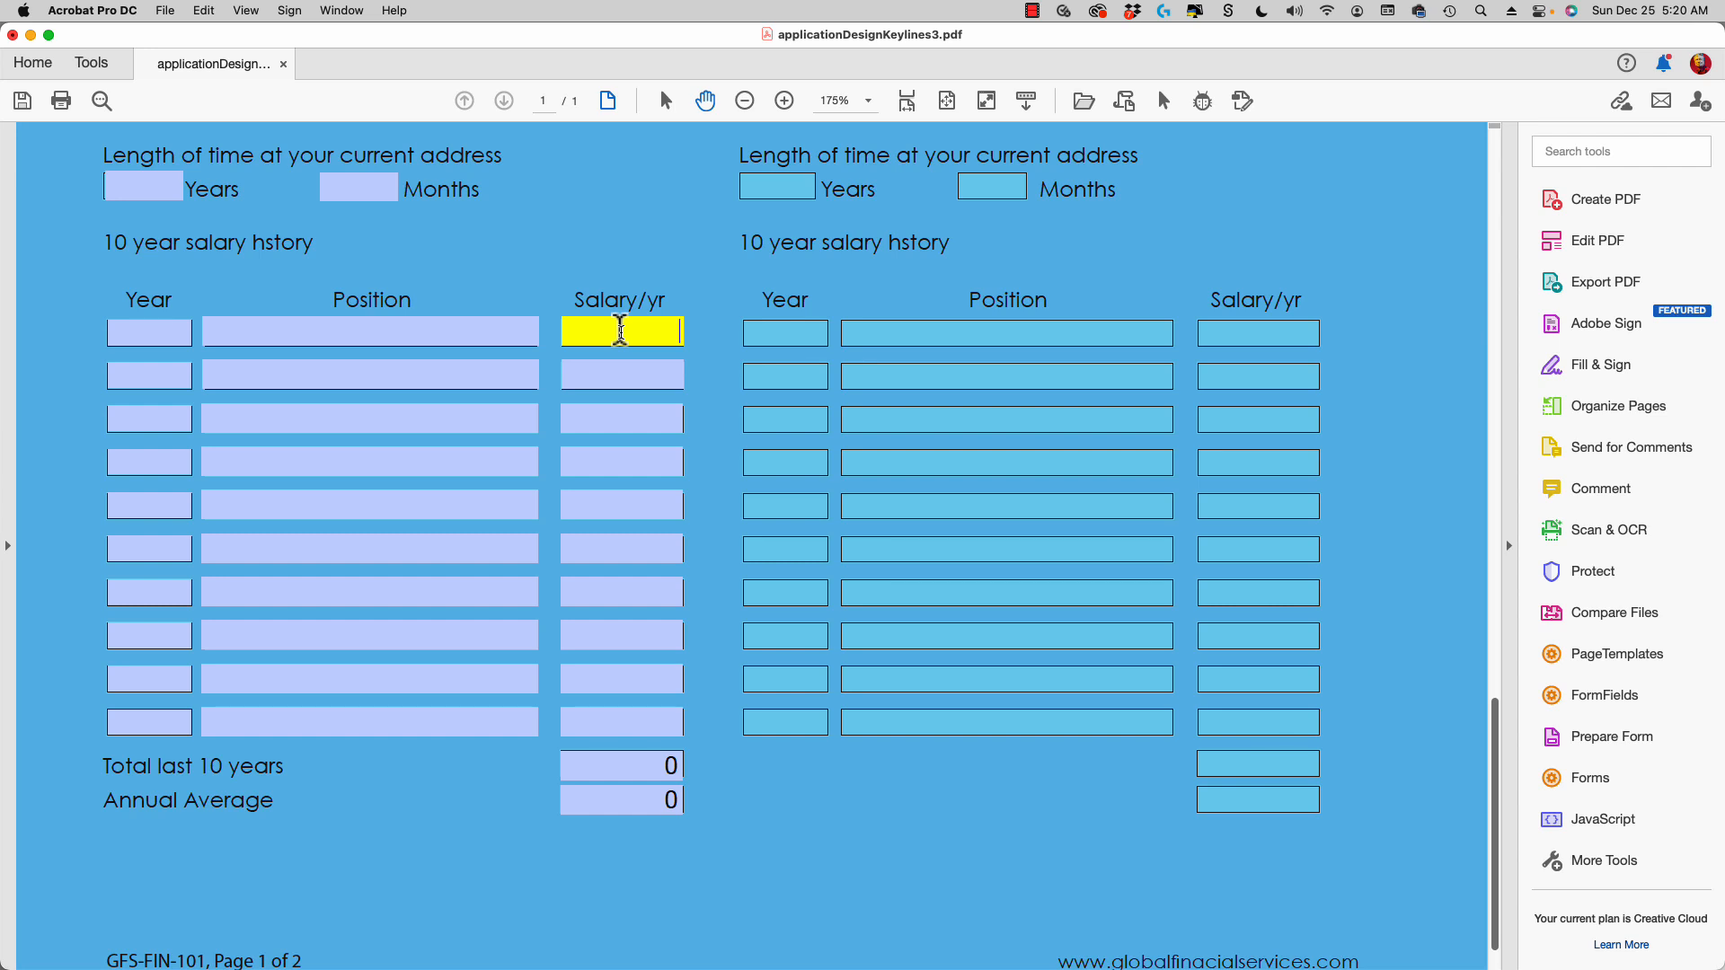
text(35000)
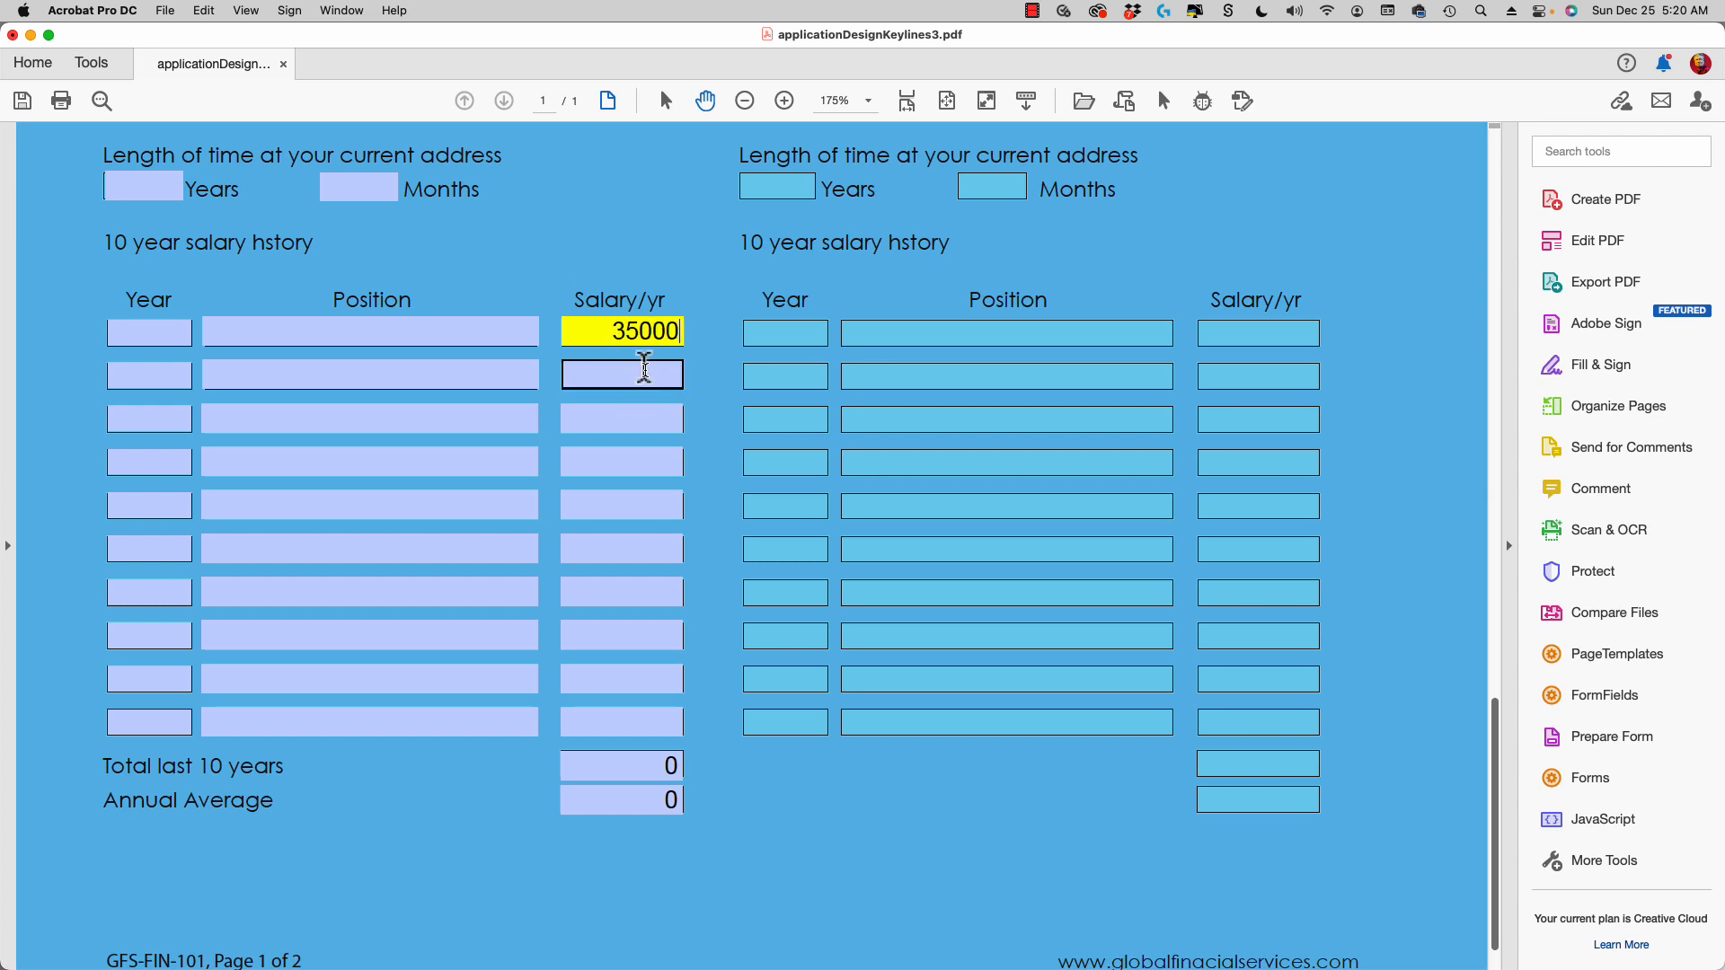
click(656, 374)
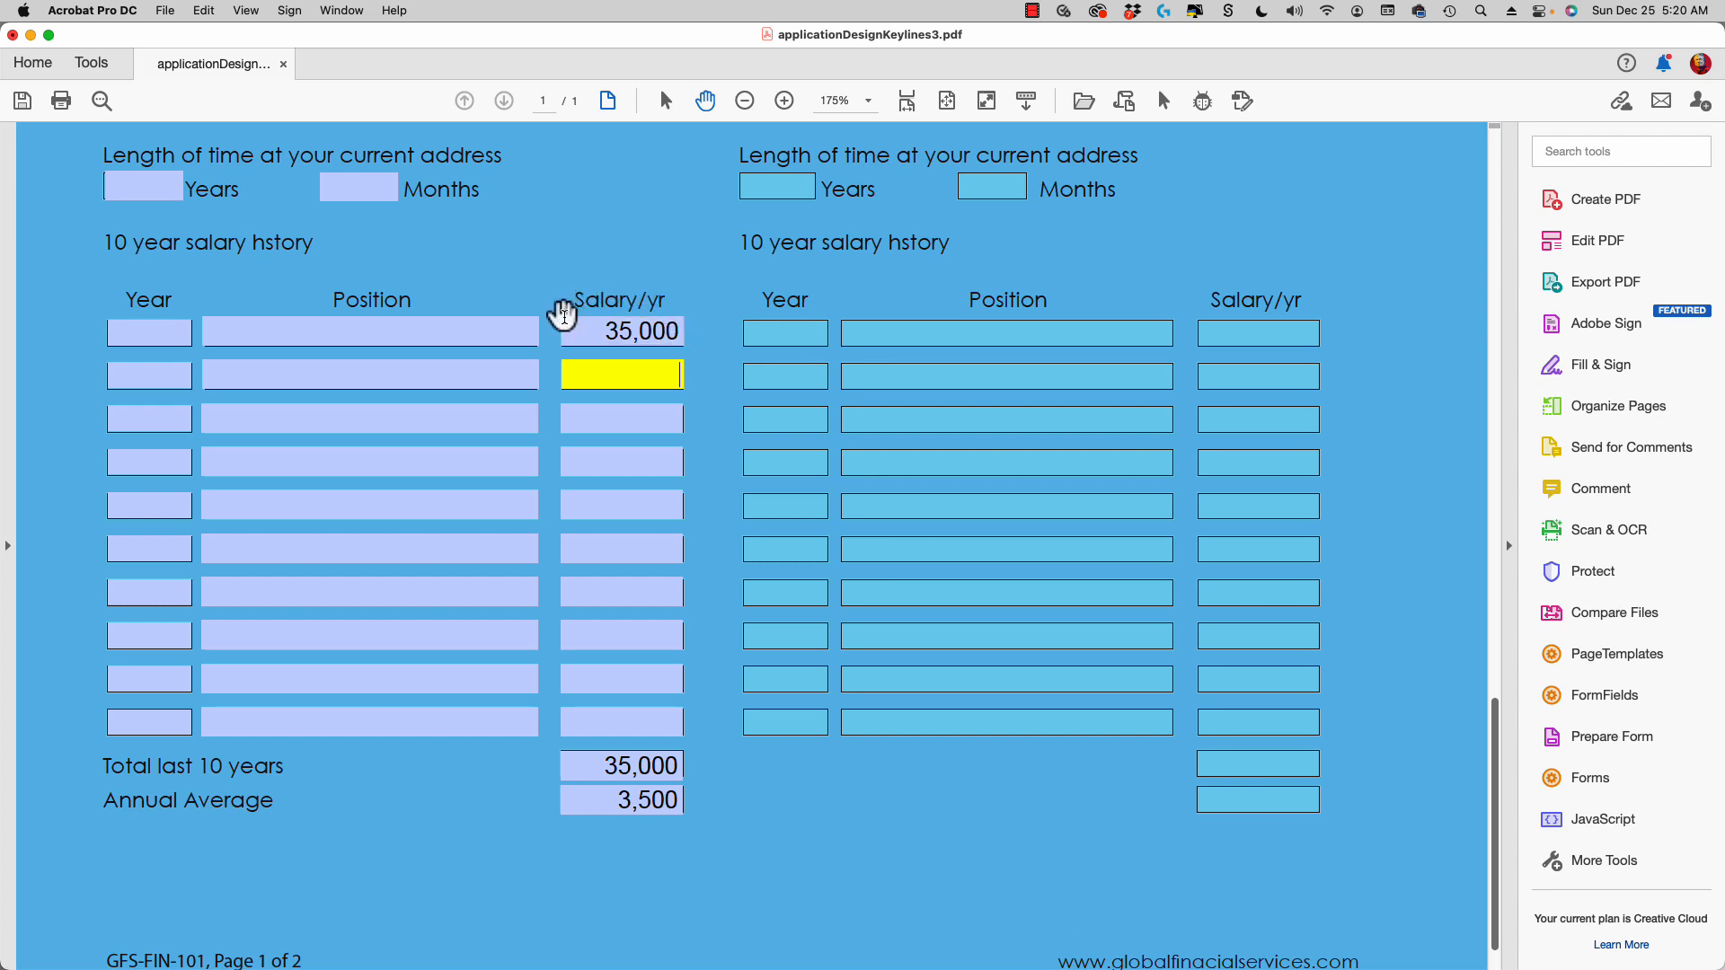
click(574, 331)
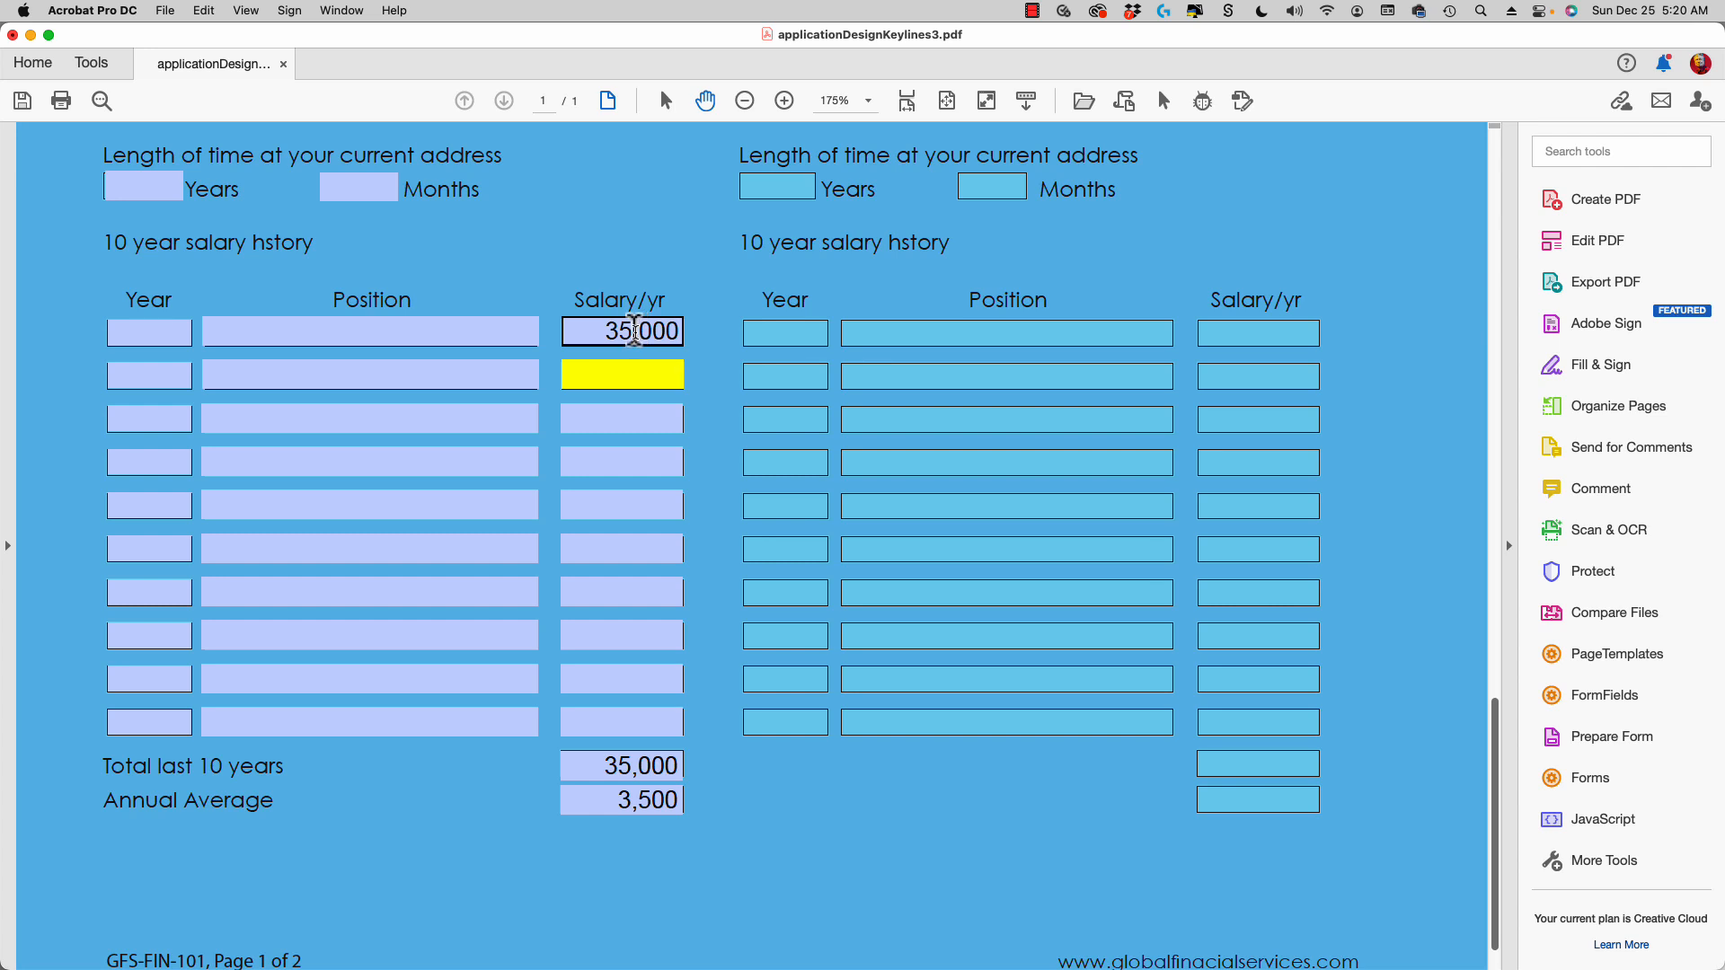
text(87500)
key(Return)
click(615, 415)
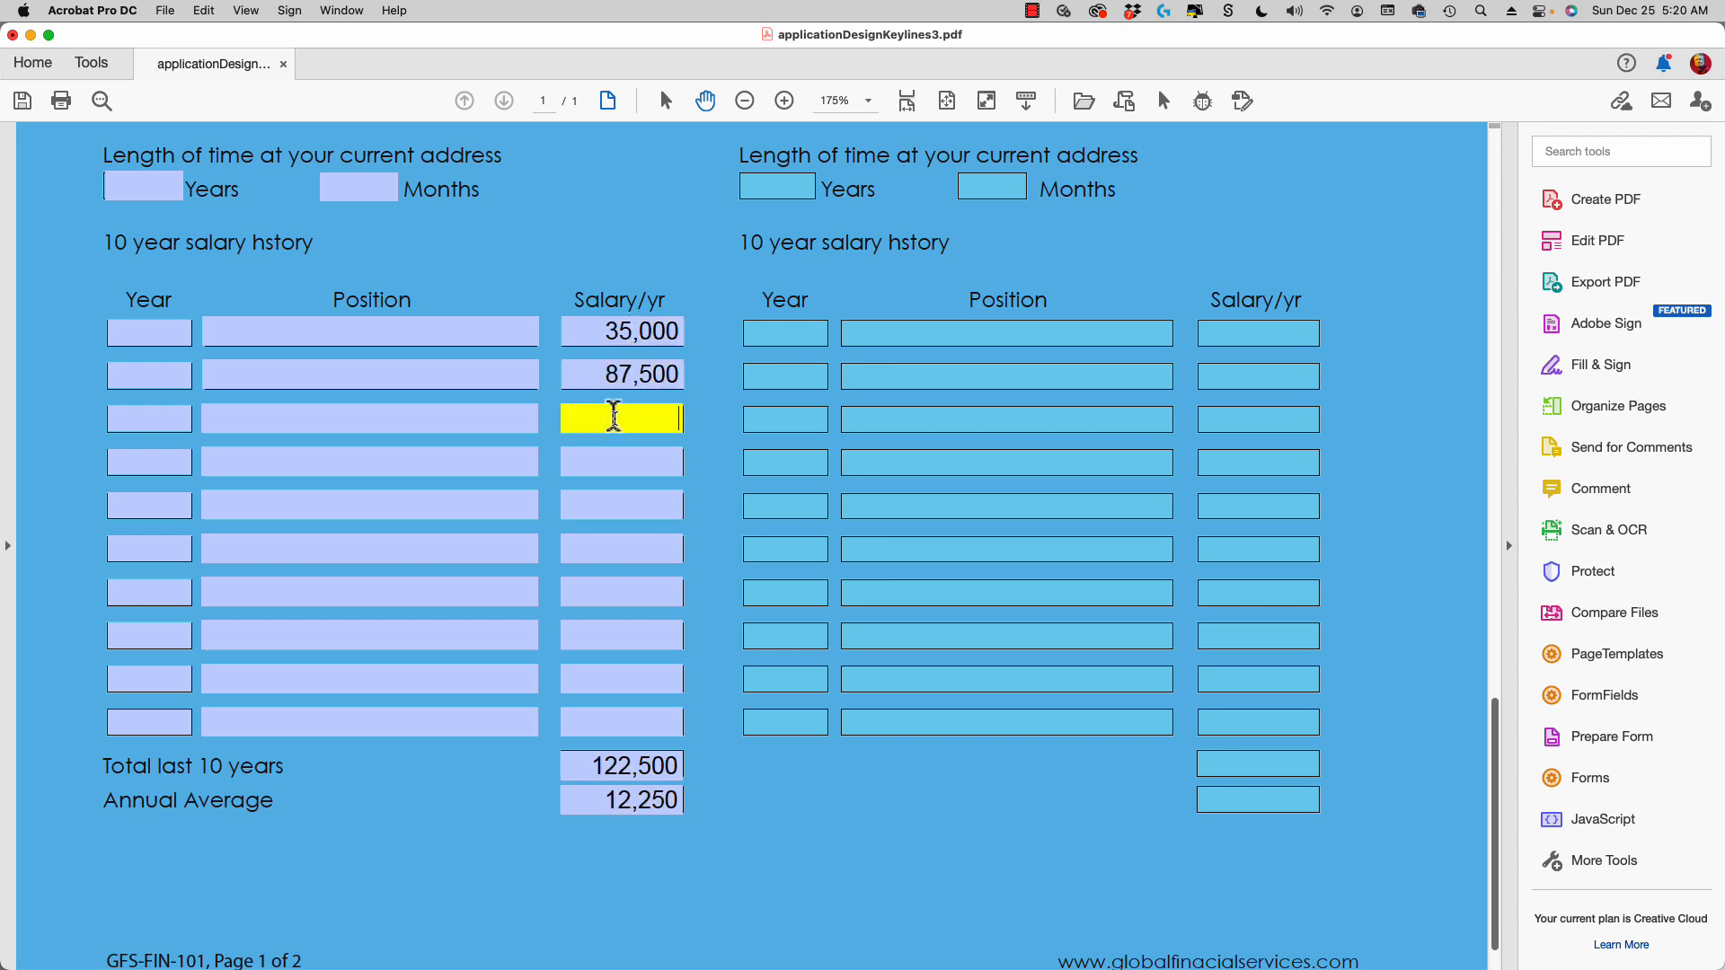
text(100,)
text(00000)
key(Return)
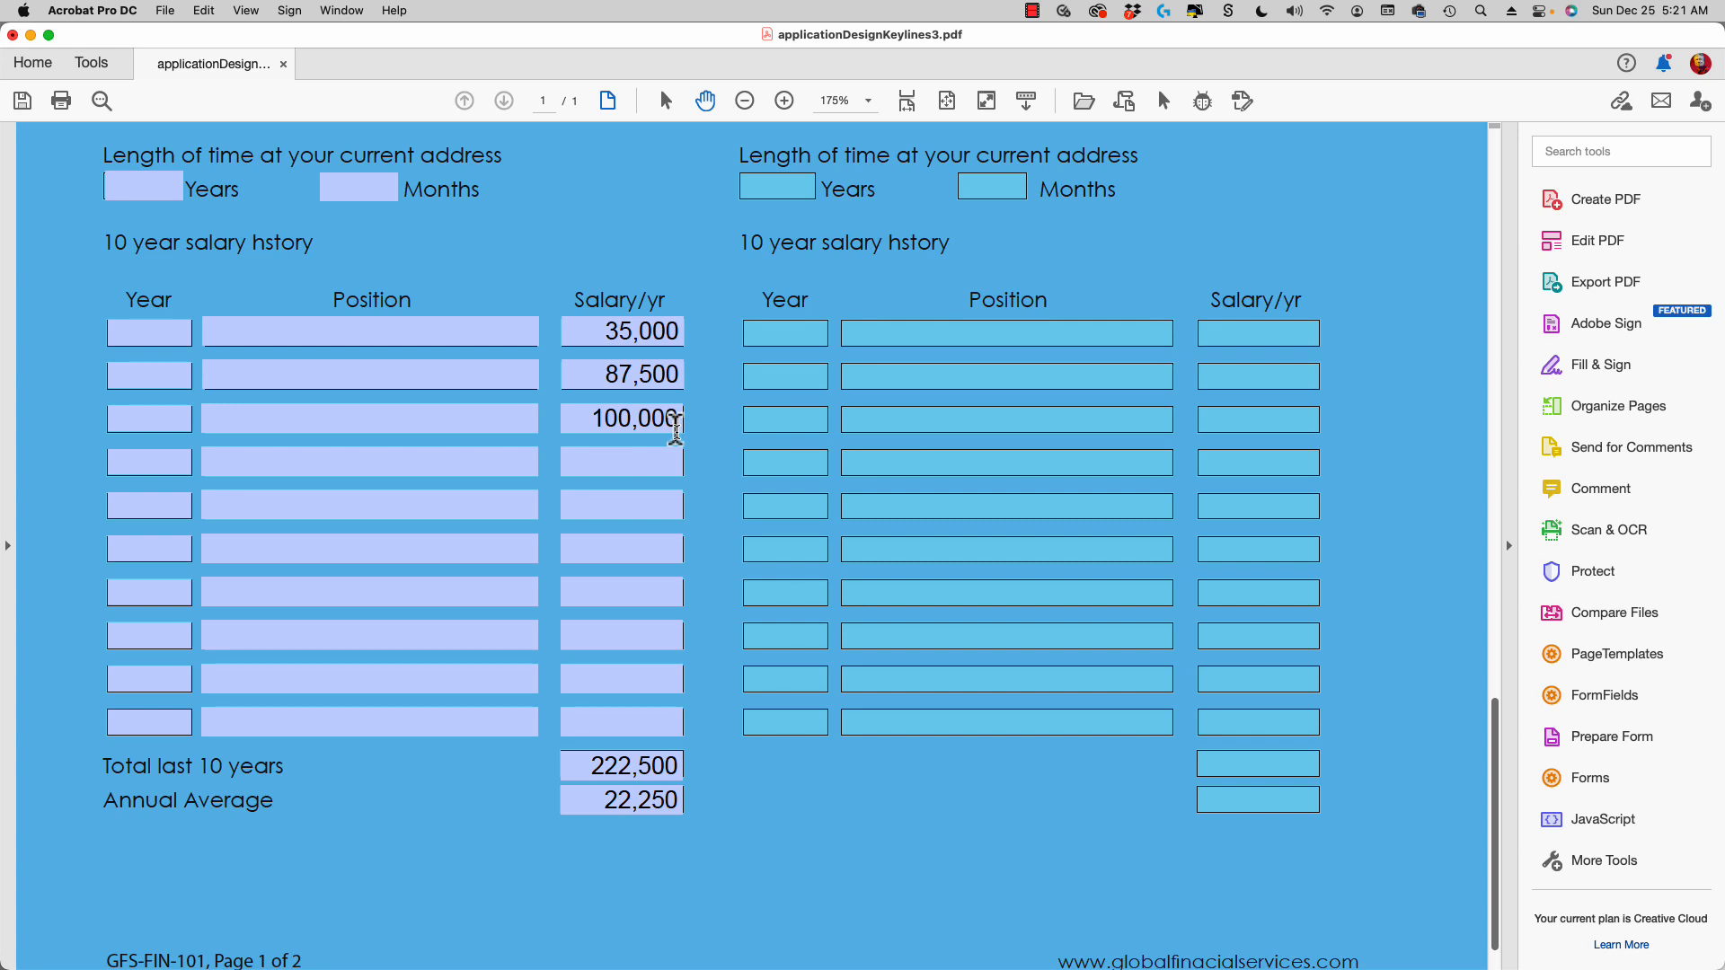
Clear all form entries by running this.resetForm(); in the JavaScript console, and close the debugger.
key(super+j)
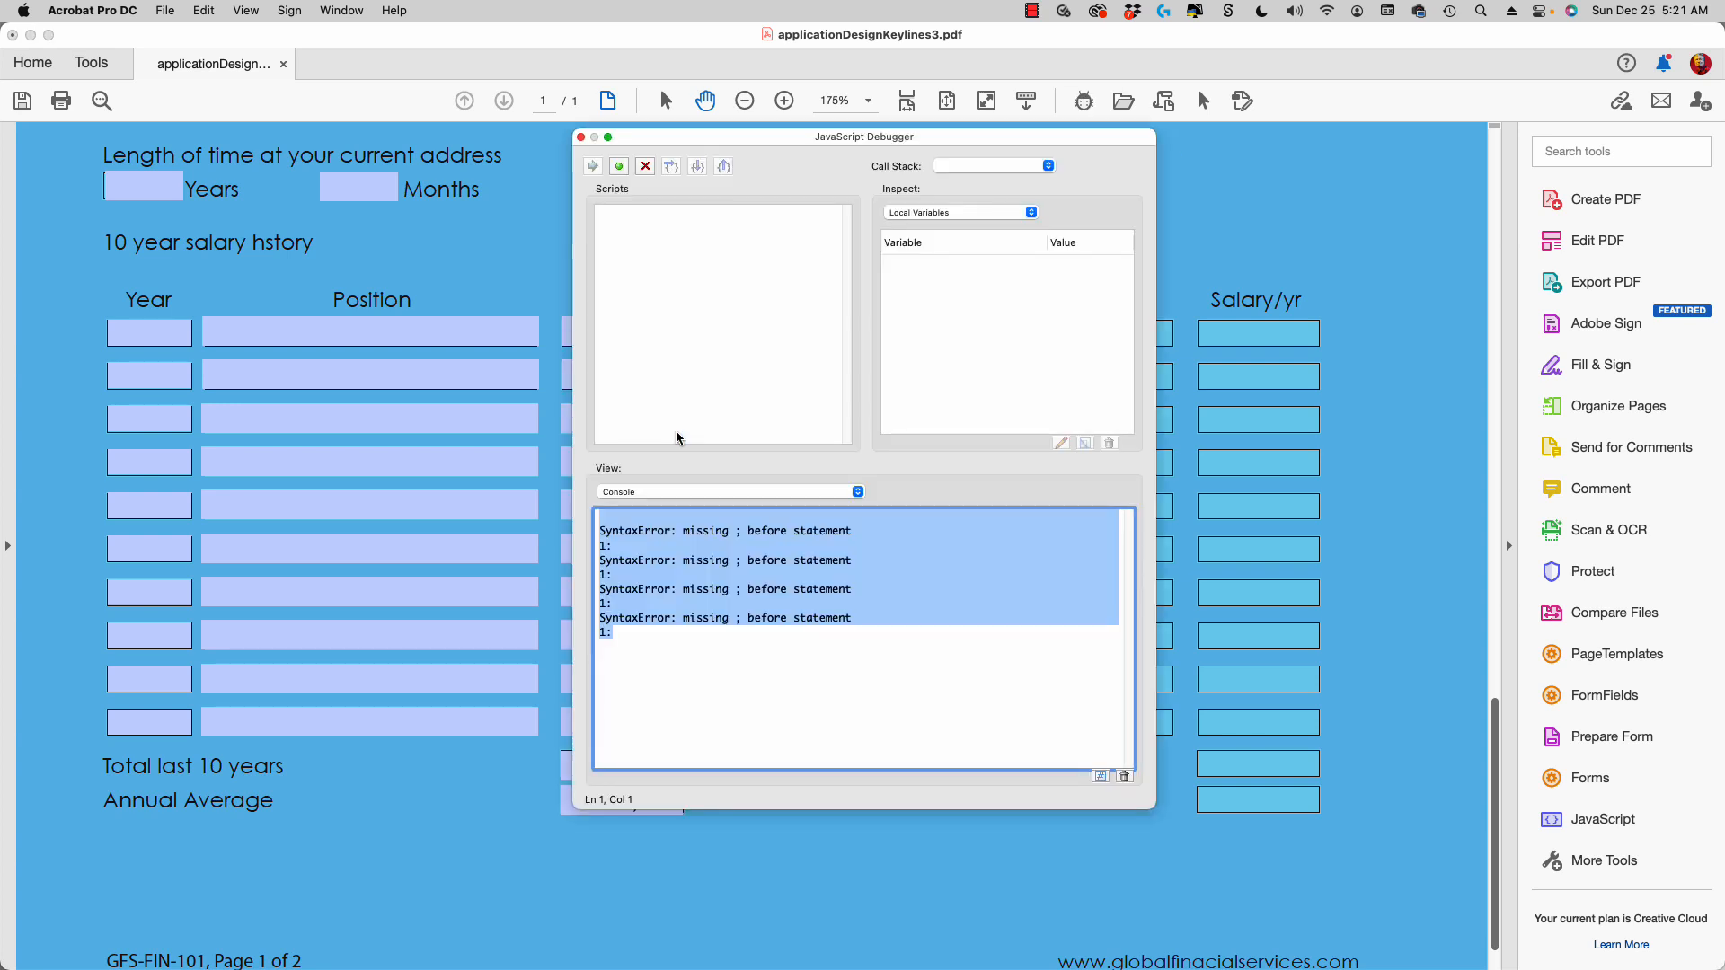
key(BackSpace)
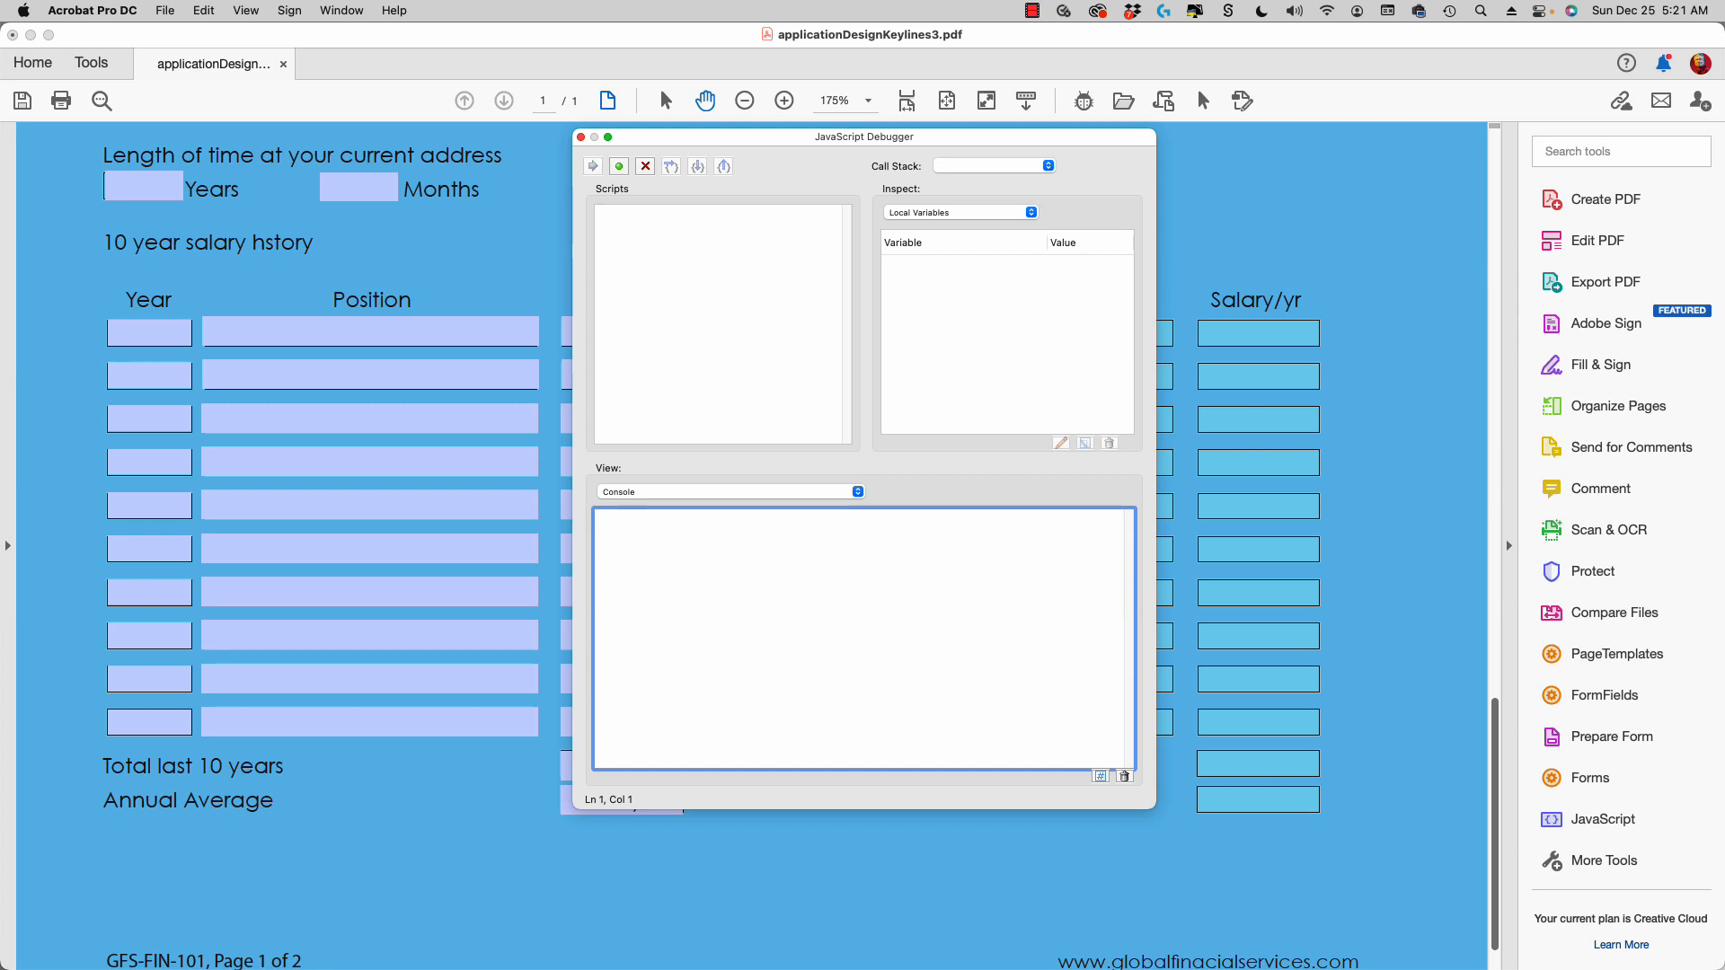
text(this.resetForm();)
drag(841, 137, 1151, 174)
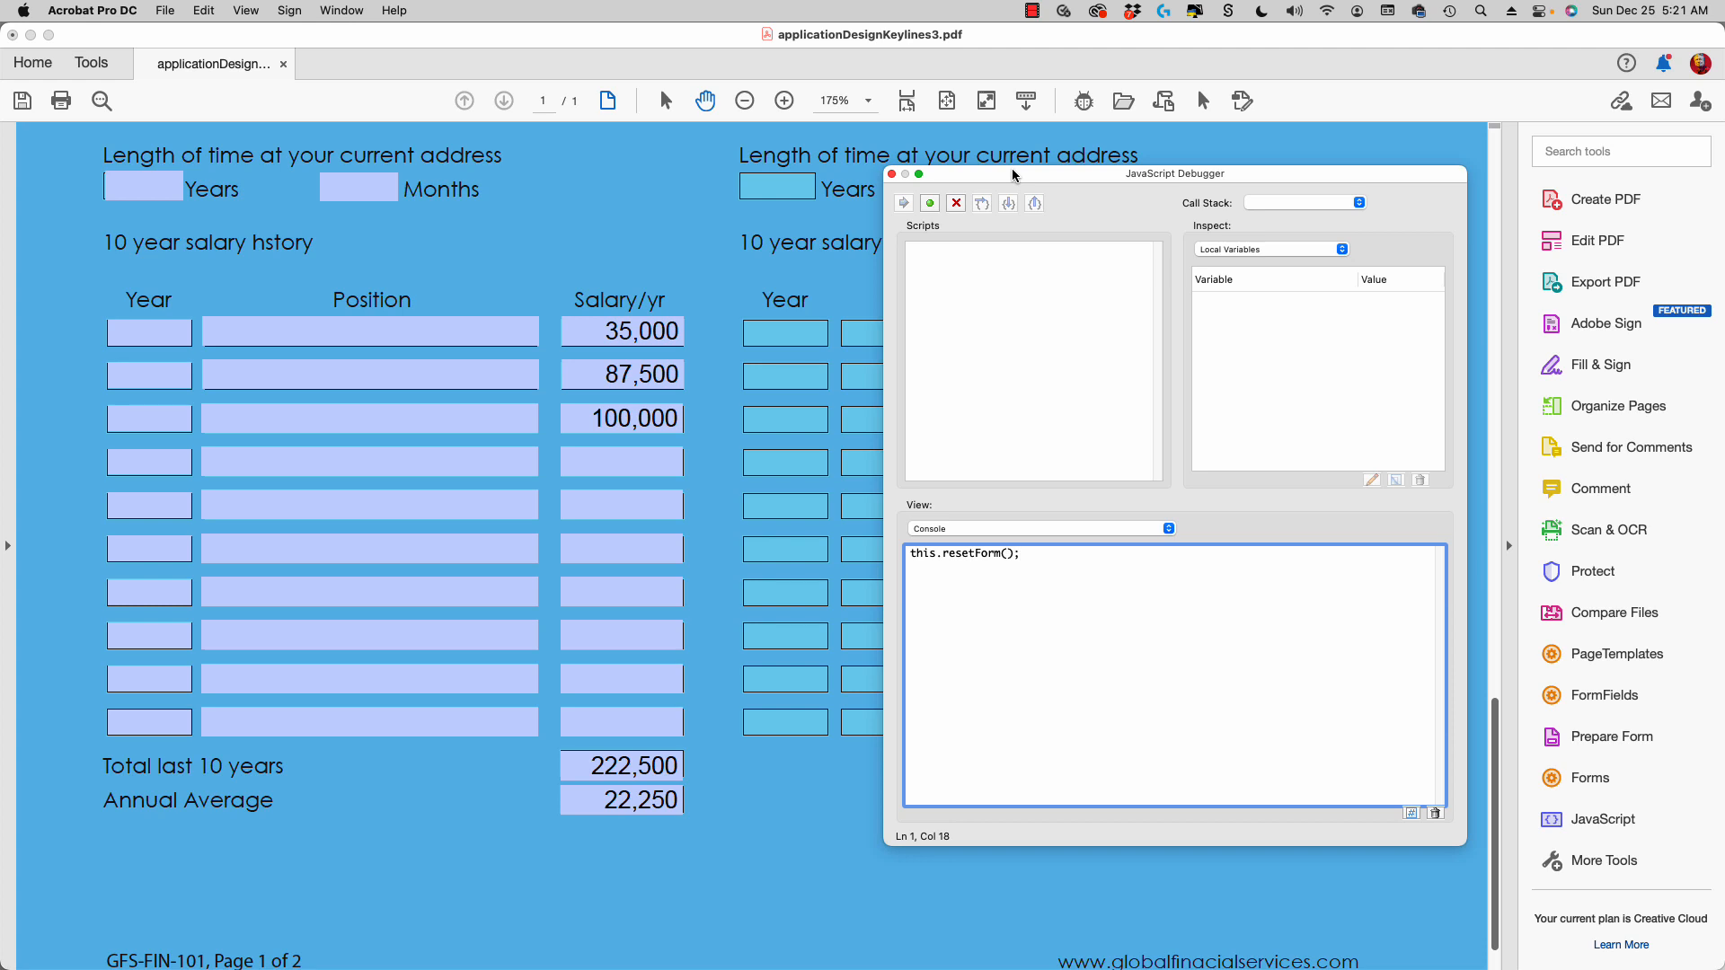
key(ctrl+Return)
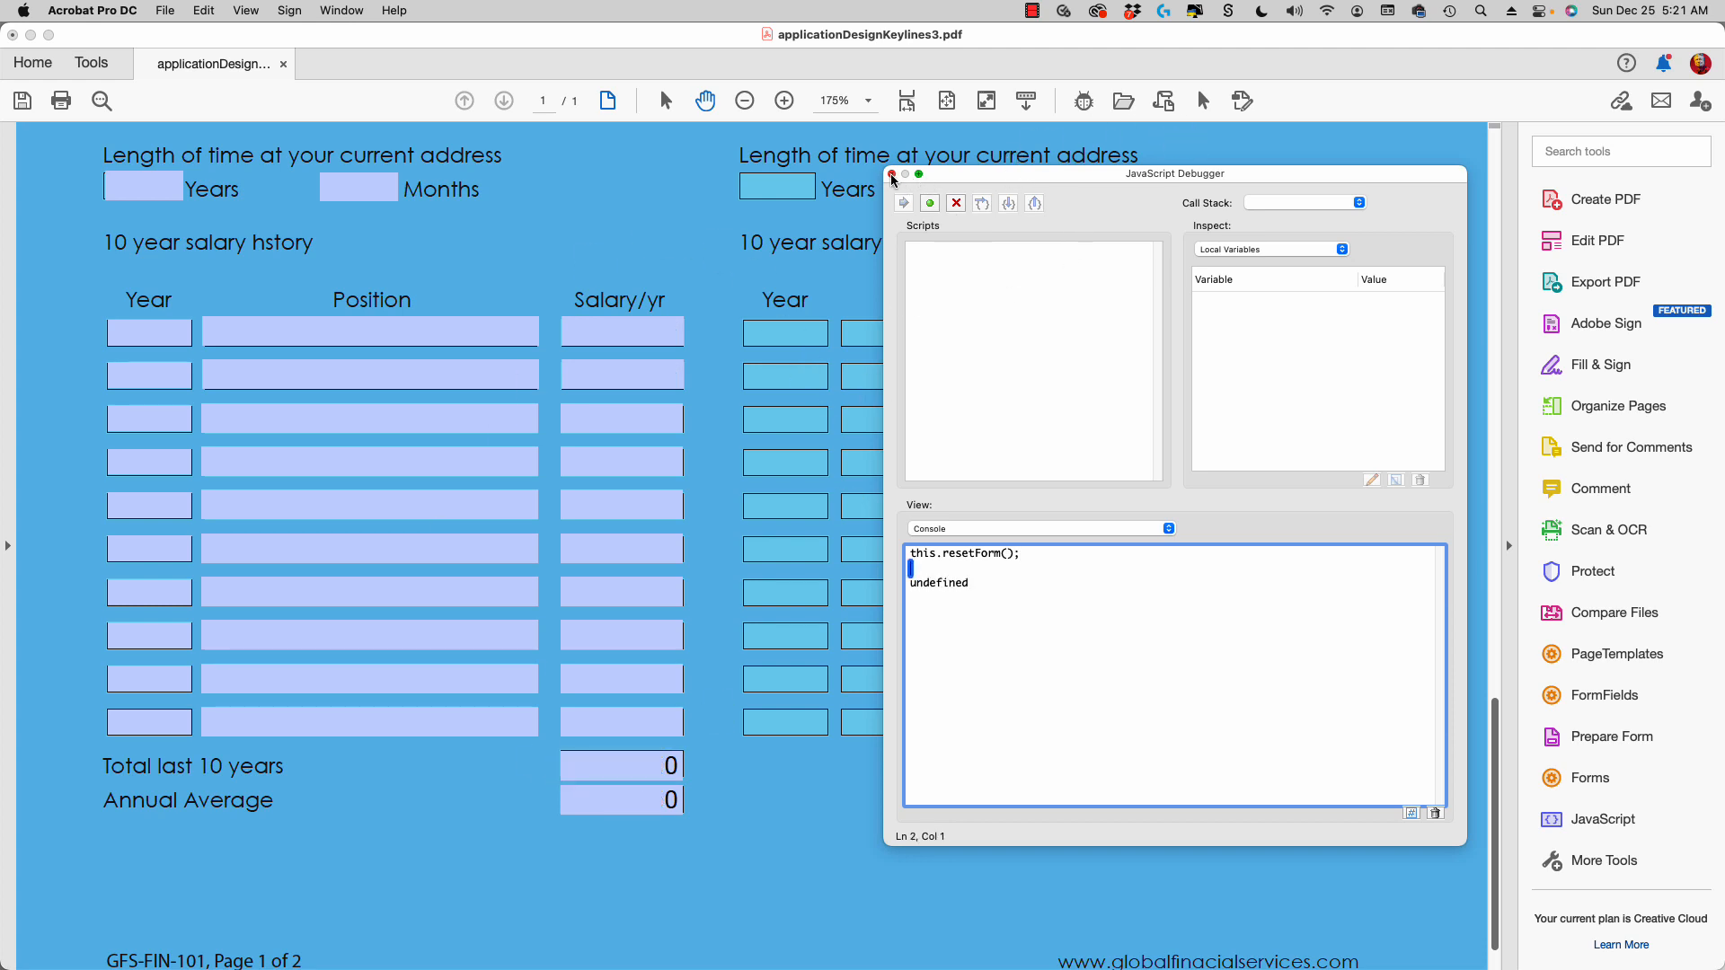
click(891, 174)
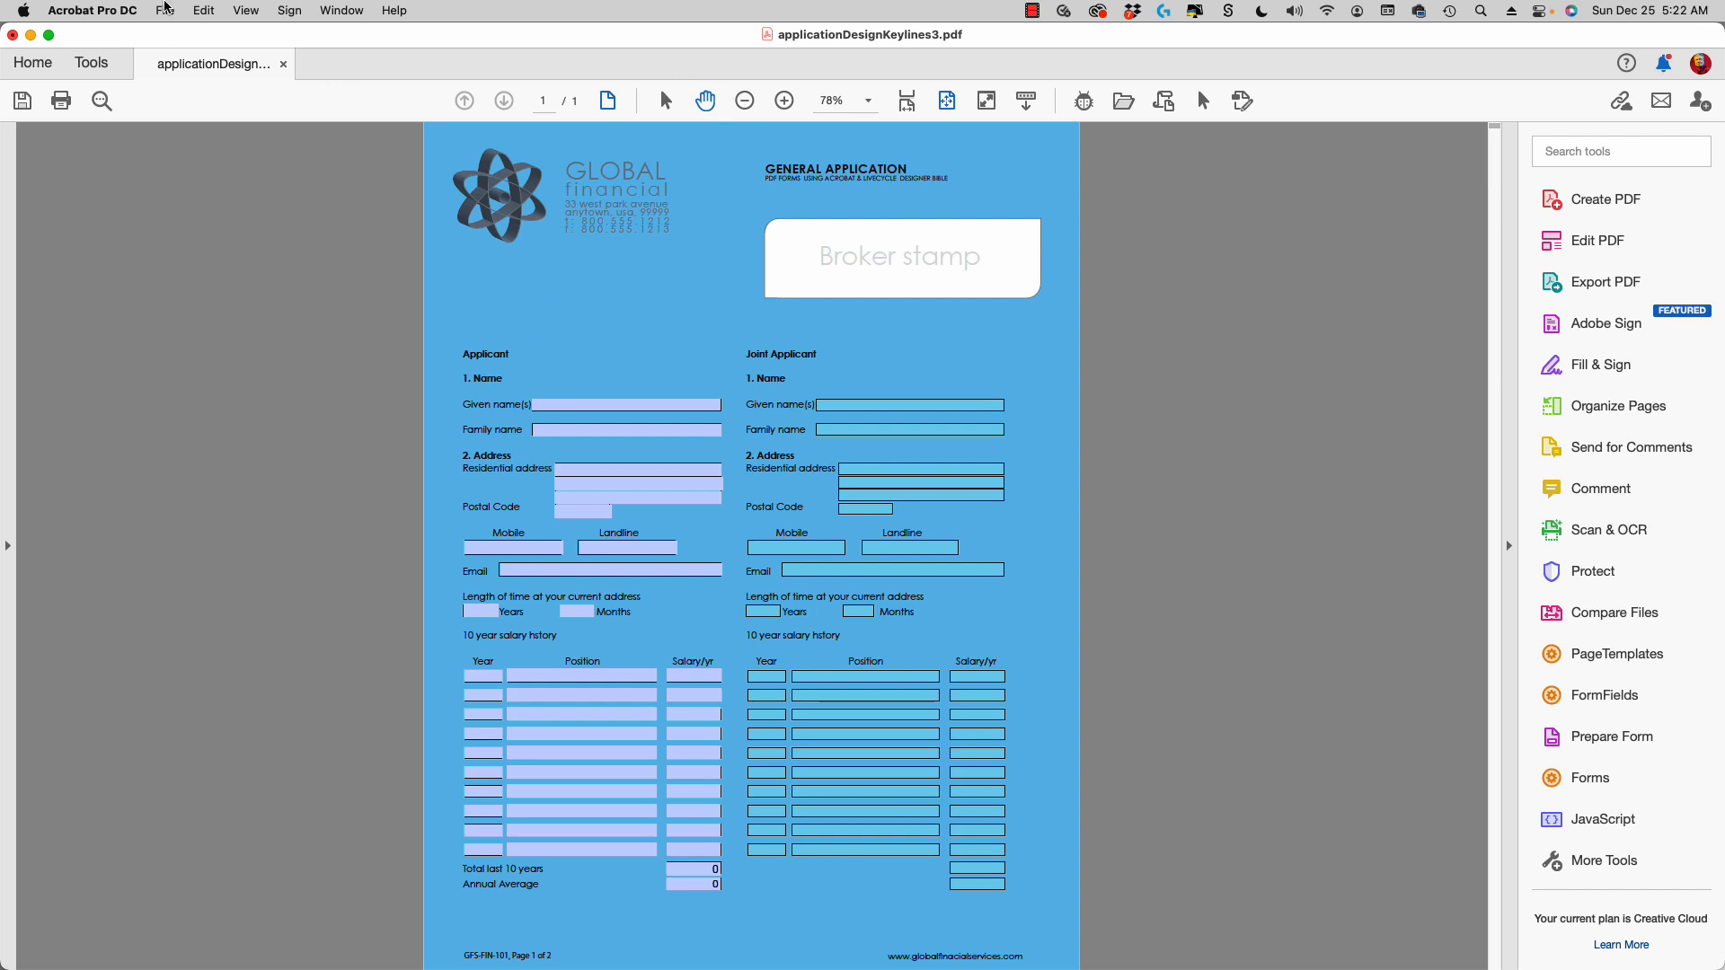
click(164, 10)
mouse_move(168, 39)
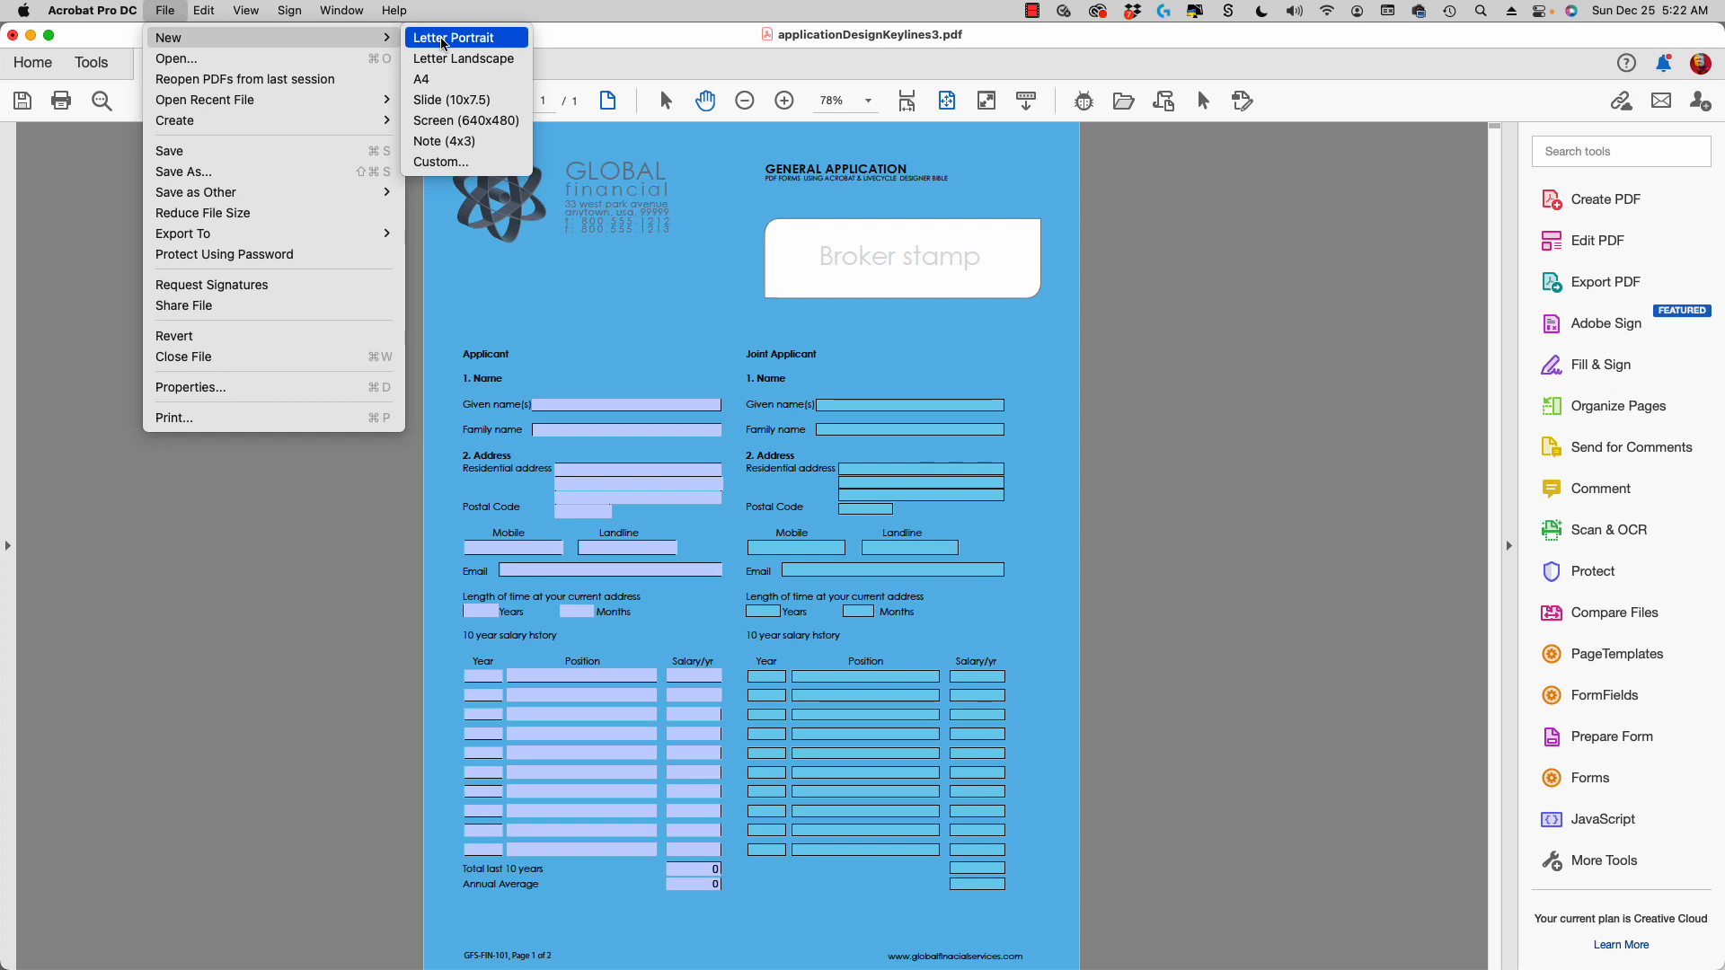
click(618, 41)
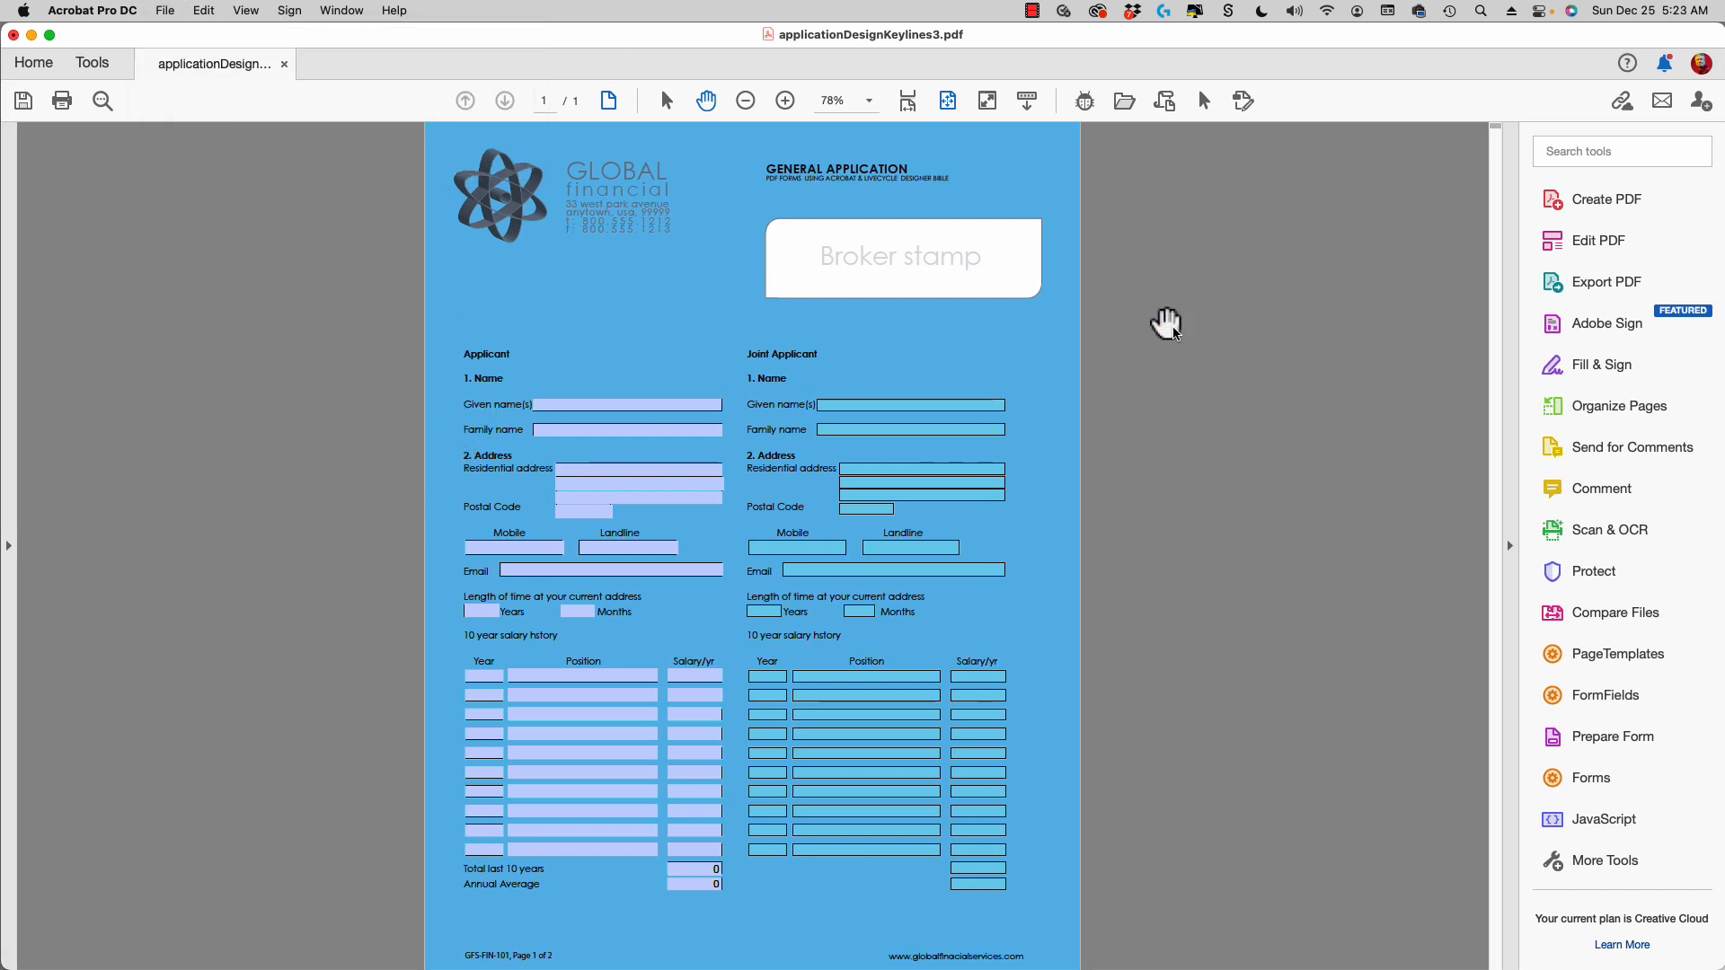
Select all the applicant fields, from Given name(s) through Annual Average, and copy them.
click(1205, 99)
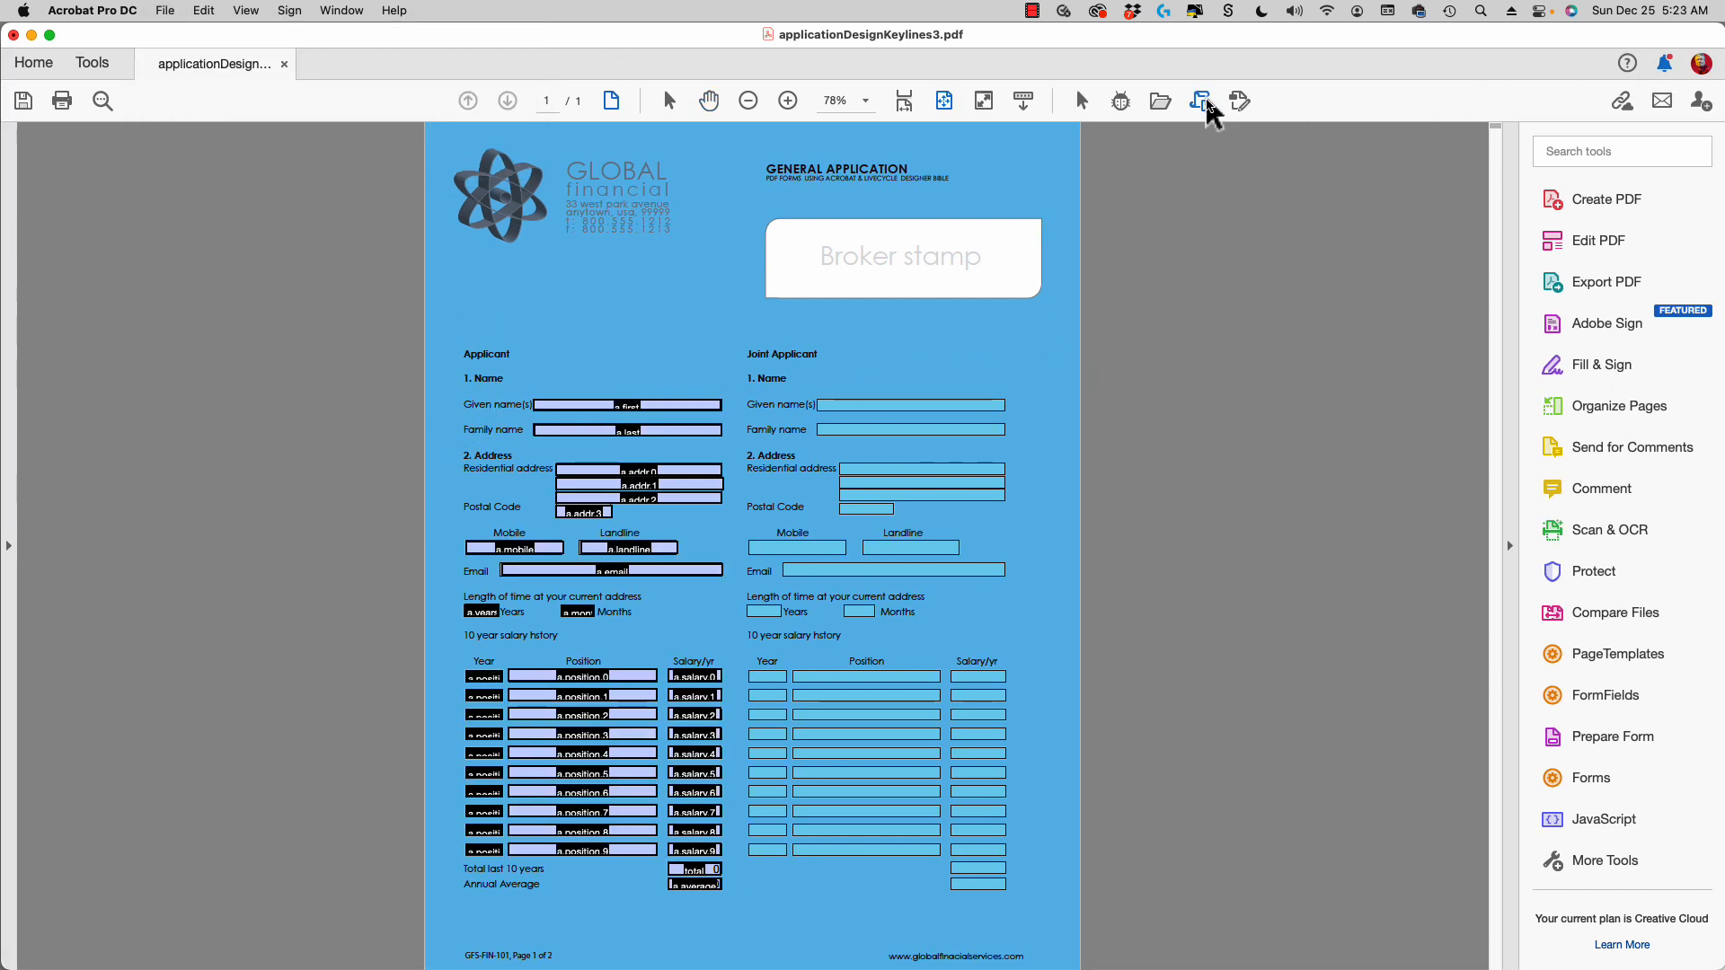
drag(431, 388, 748, 918)
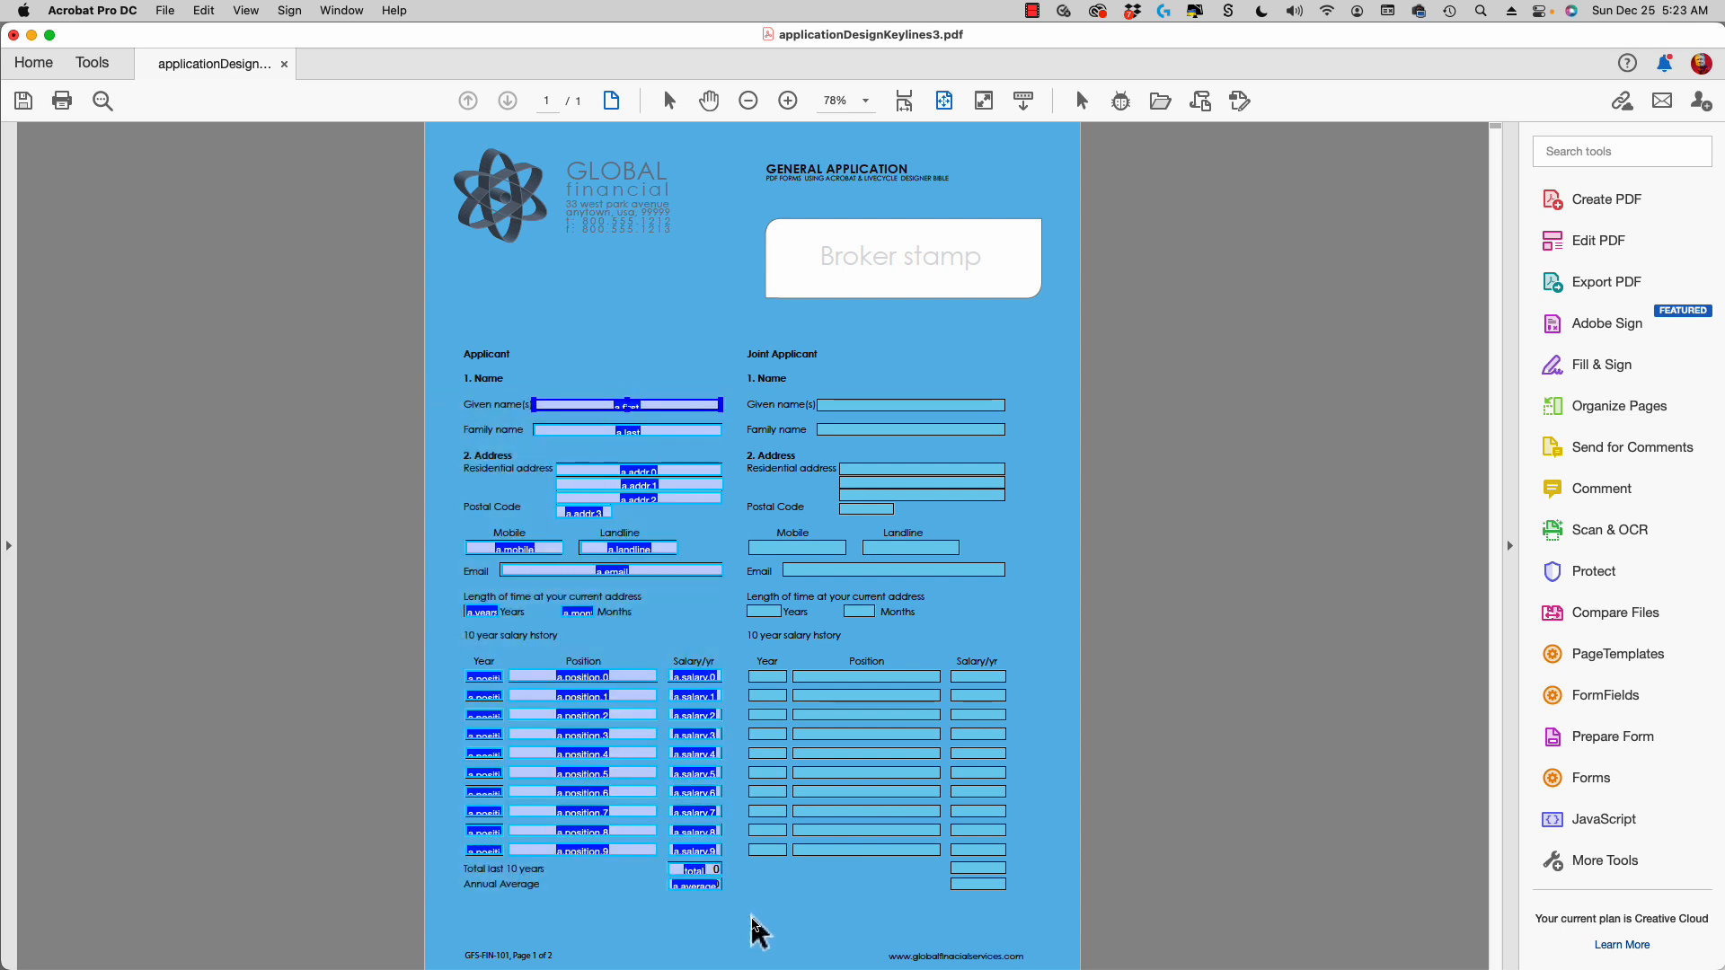
click(203, 10)
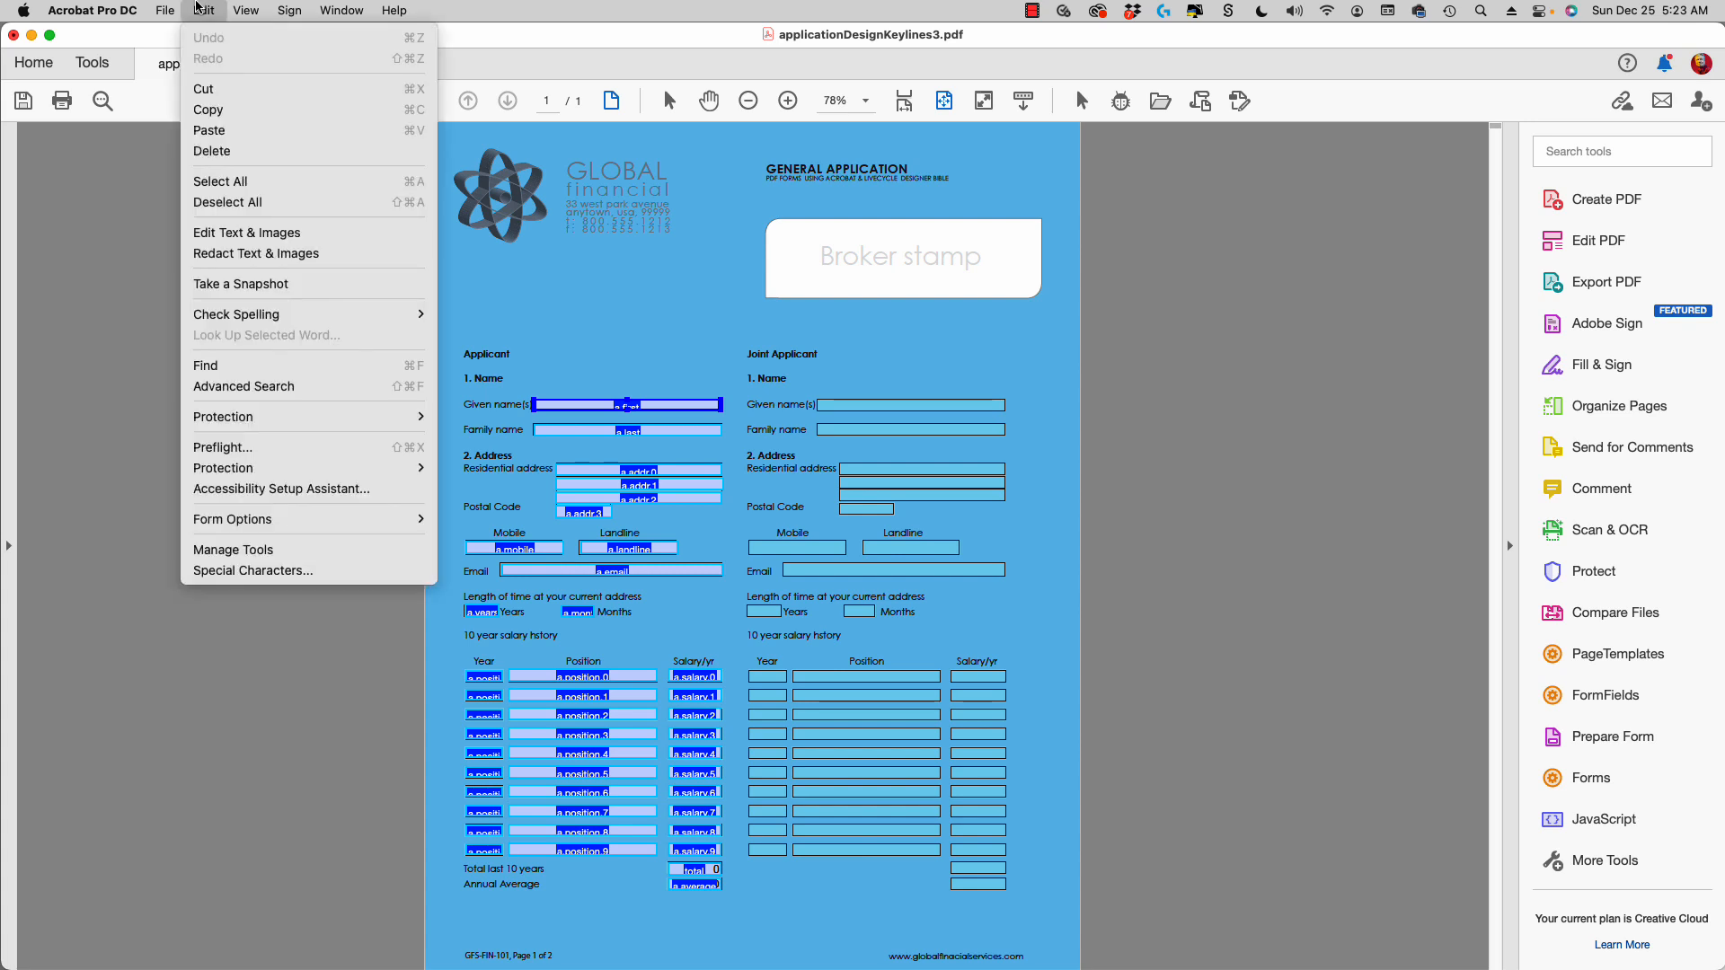
click(213, 111)
Create a new blank Letter Portrait document and paste the copied applicant fields onto its page.
click(164, 9)
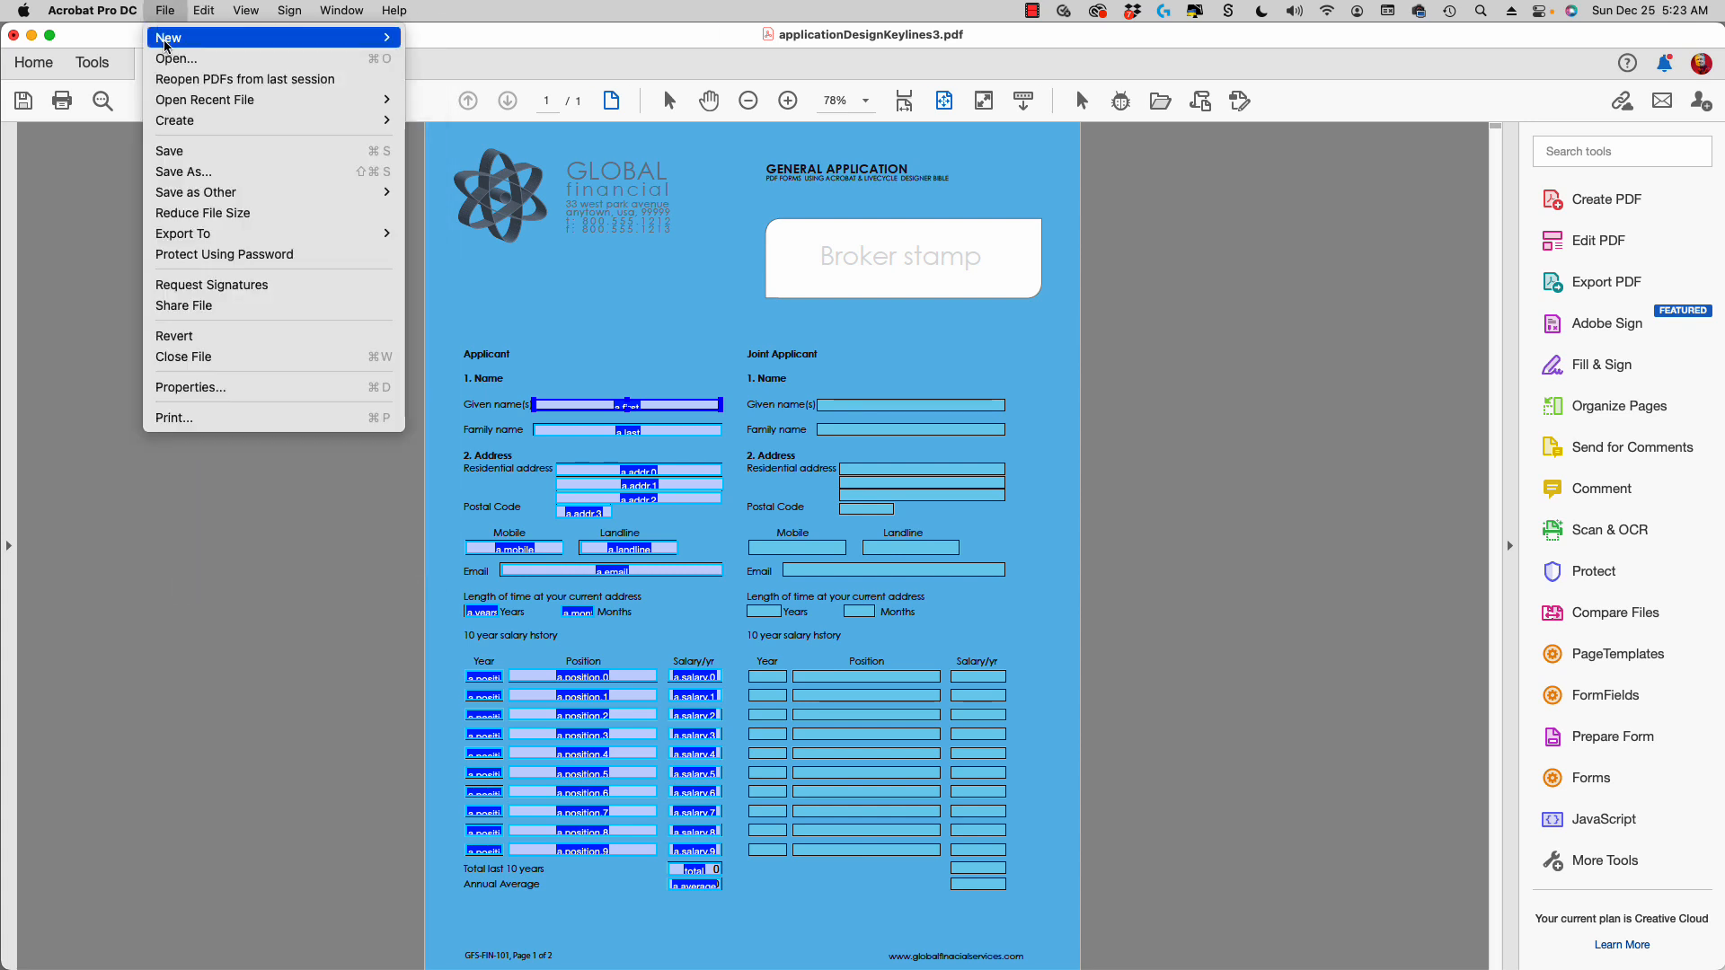
mouse_move(216, 36)
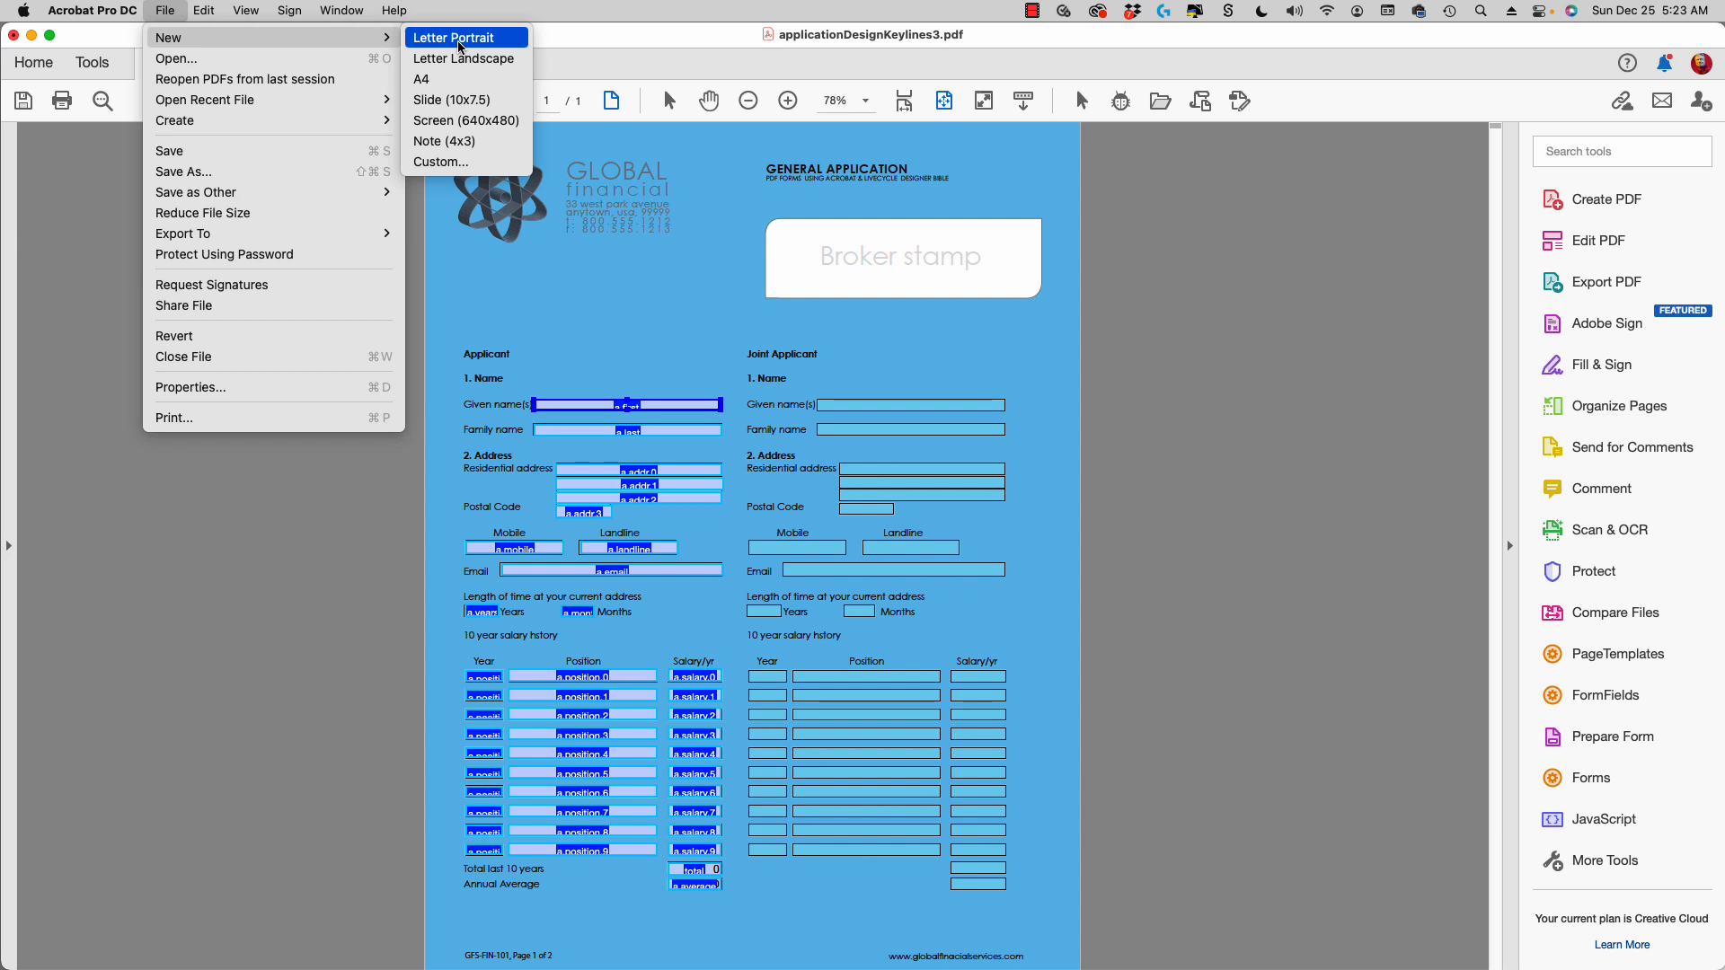
click(459, 41)
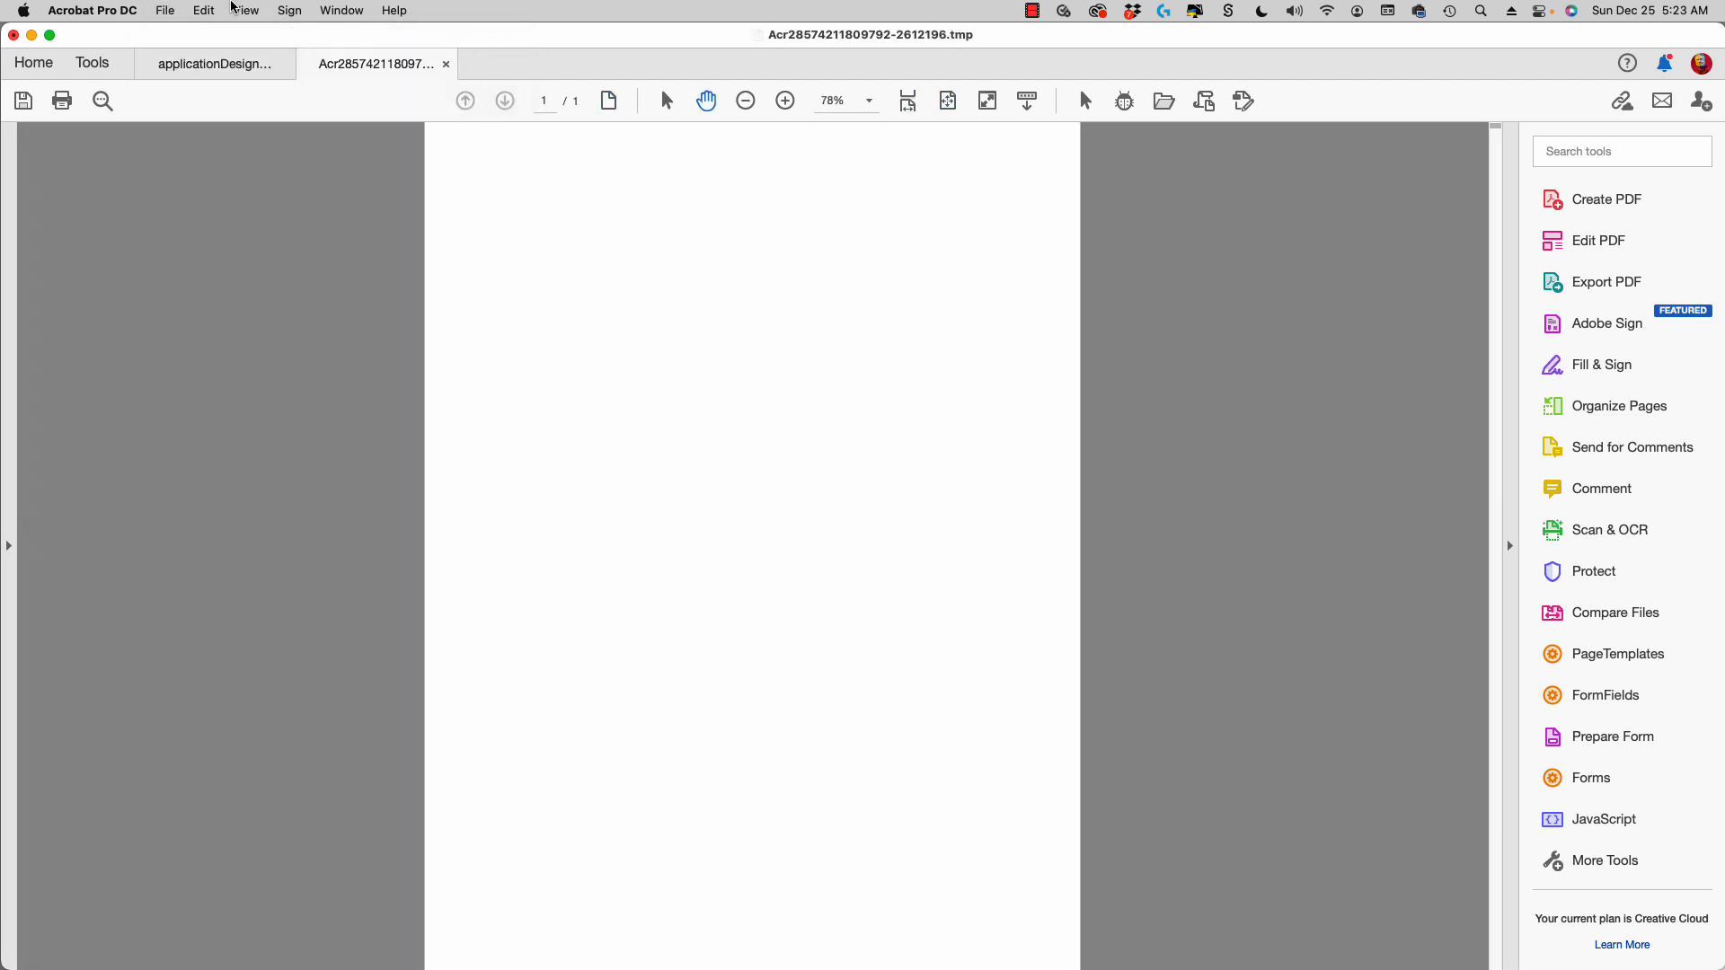
click(203, 10)
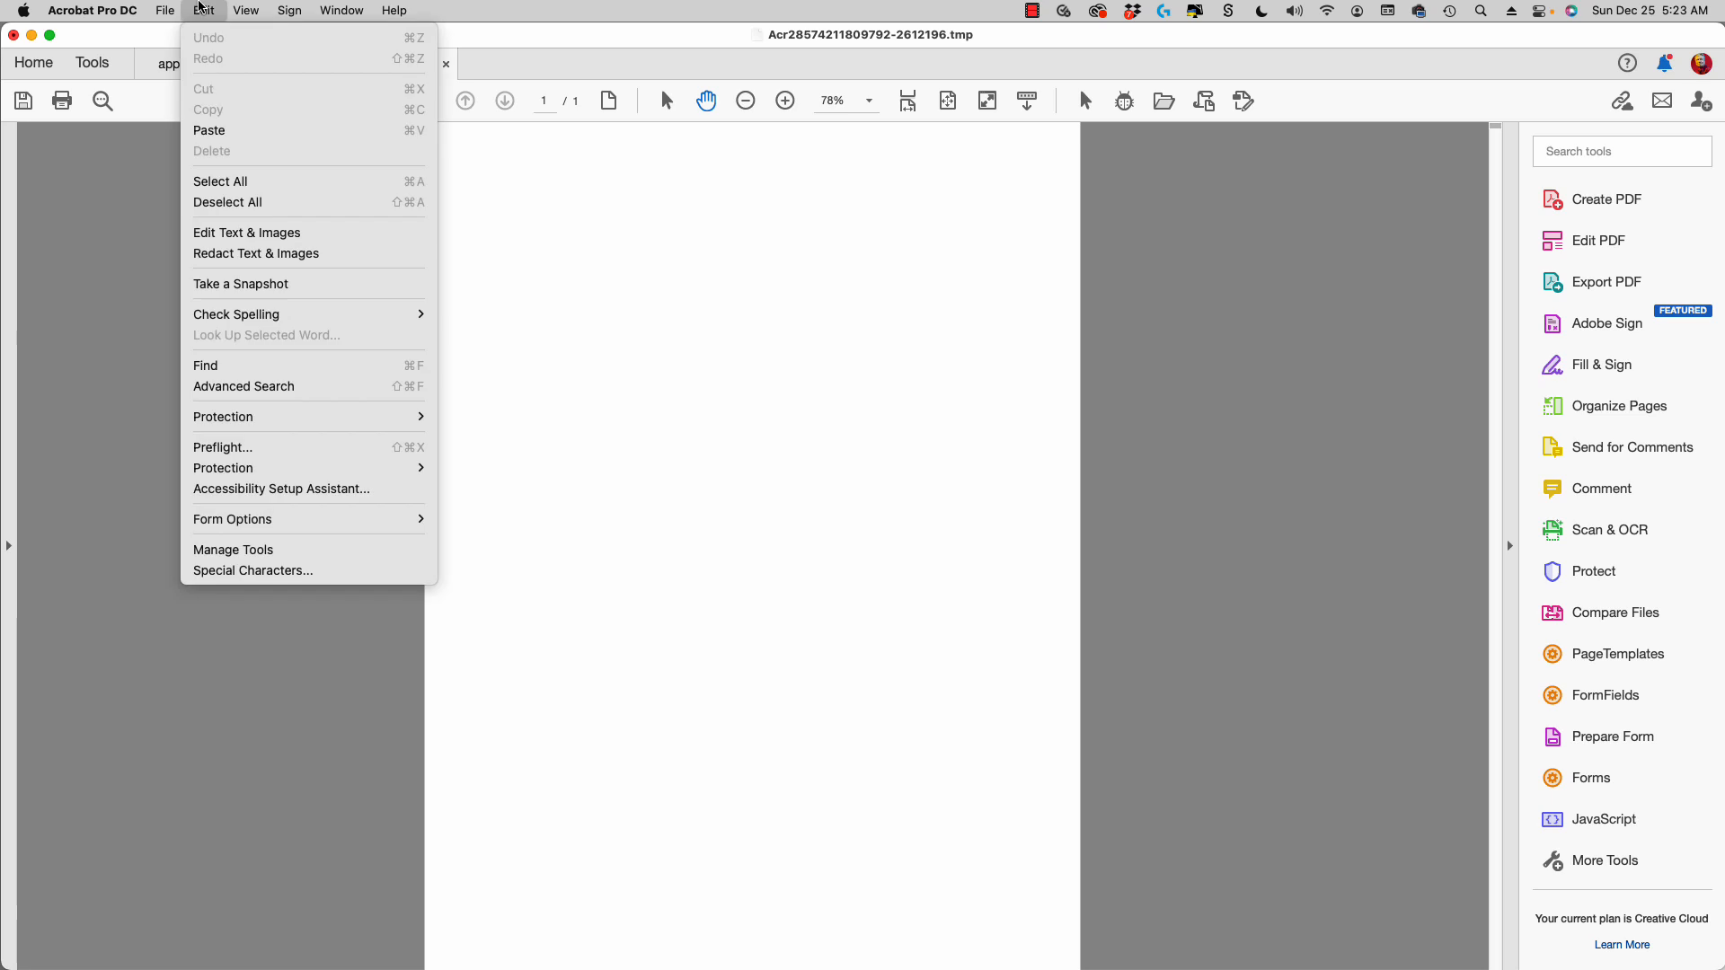
click(225, 132)
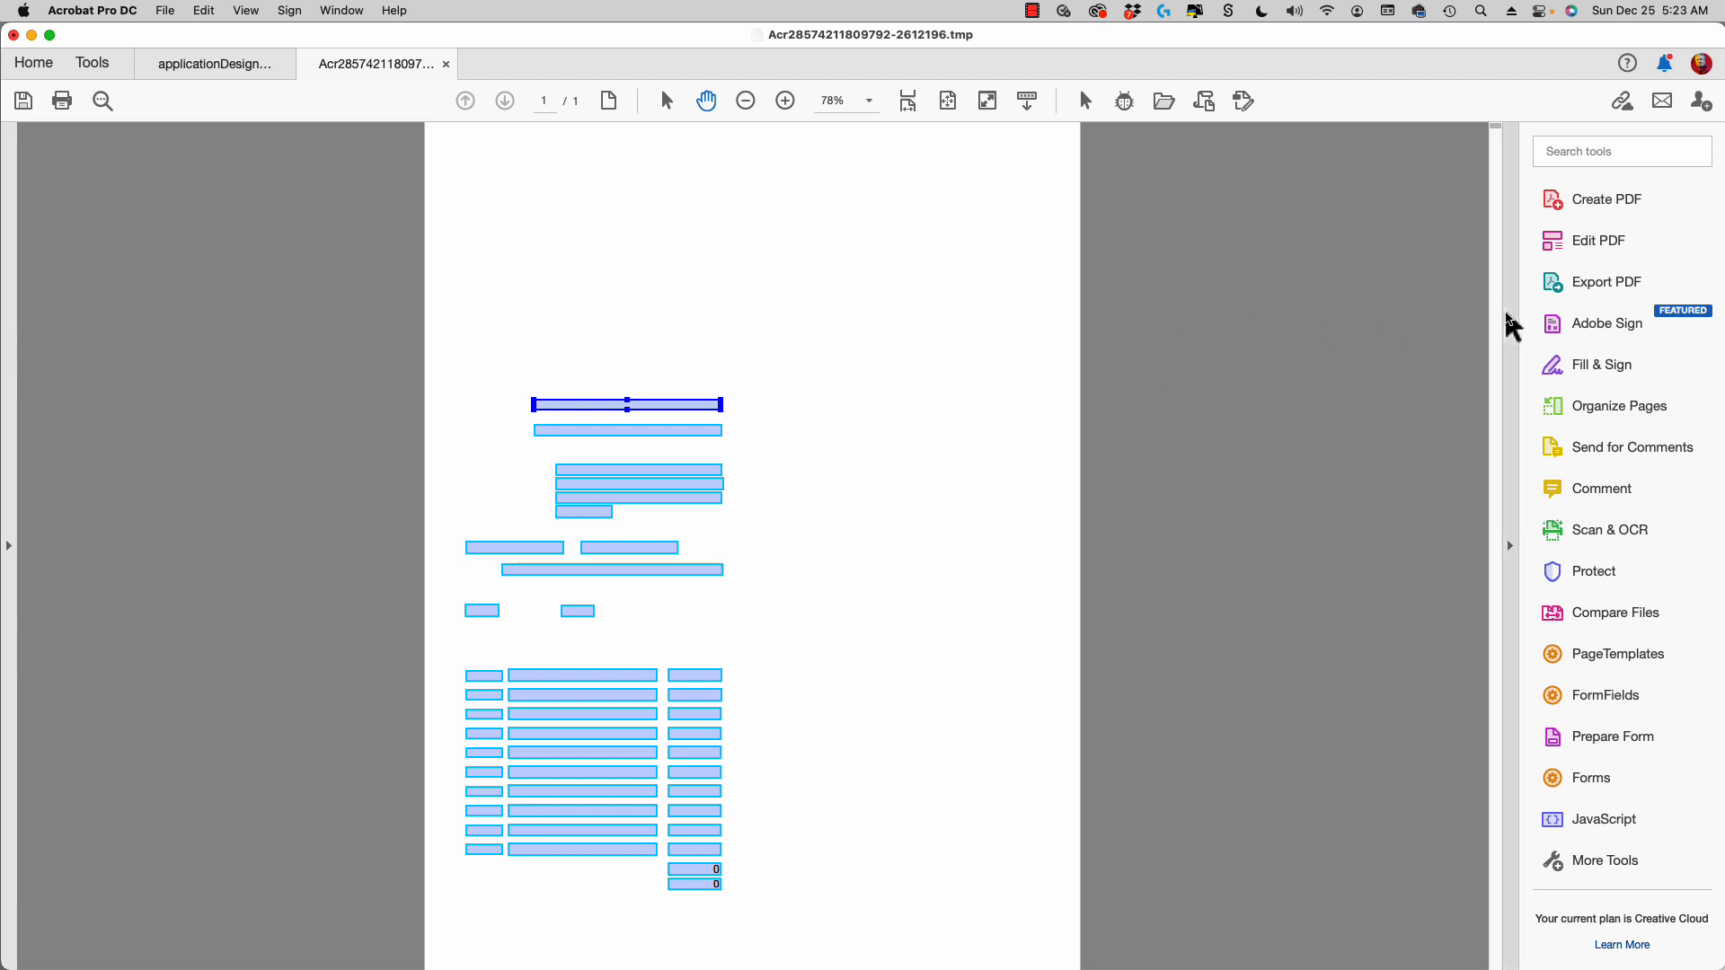
Select all the pasted fields and move them together to the right, to about the Joint Applicant column's position.
click(1013, 173)
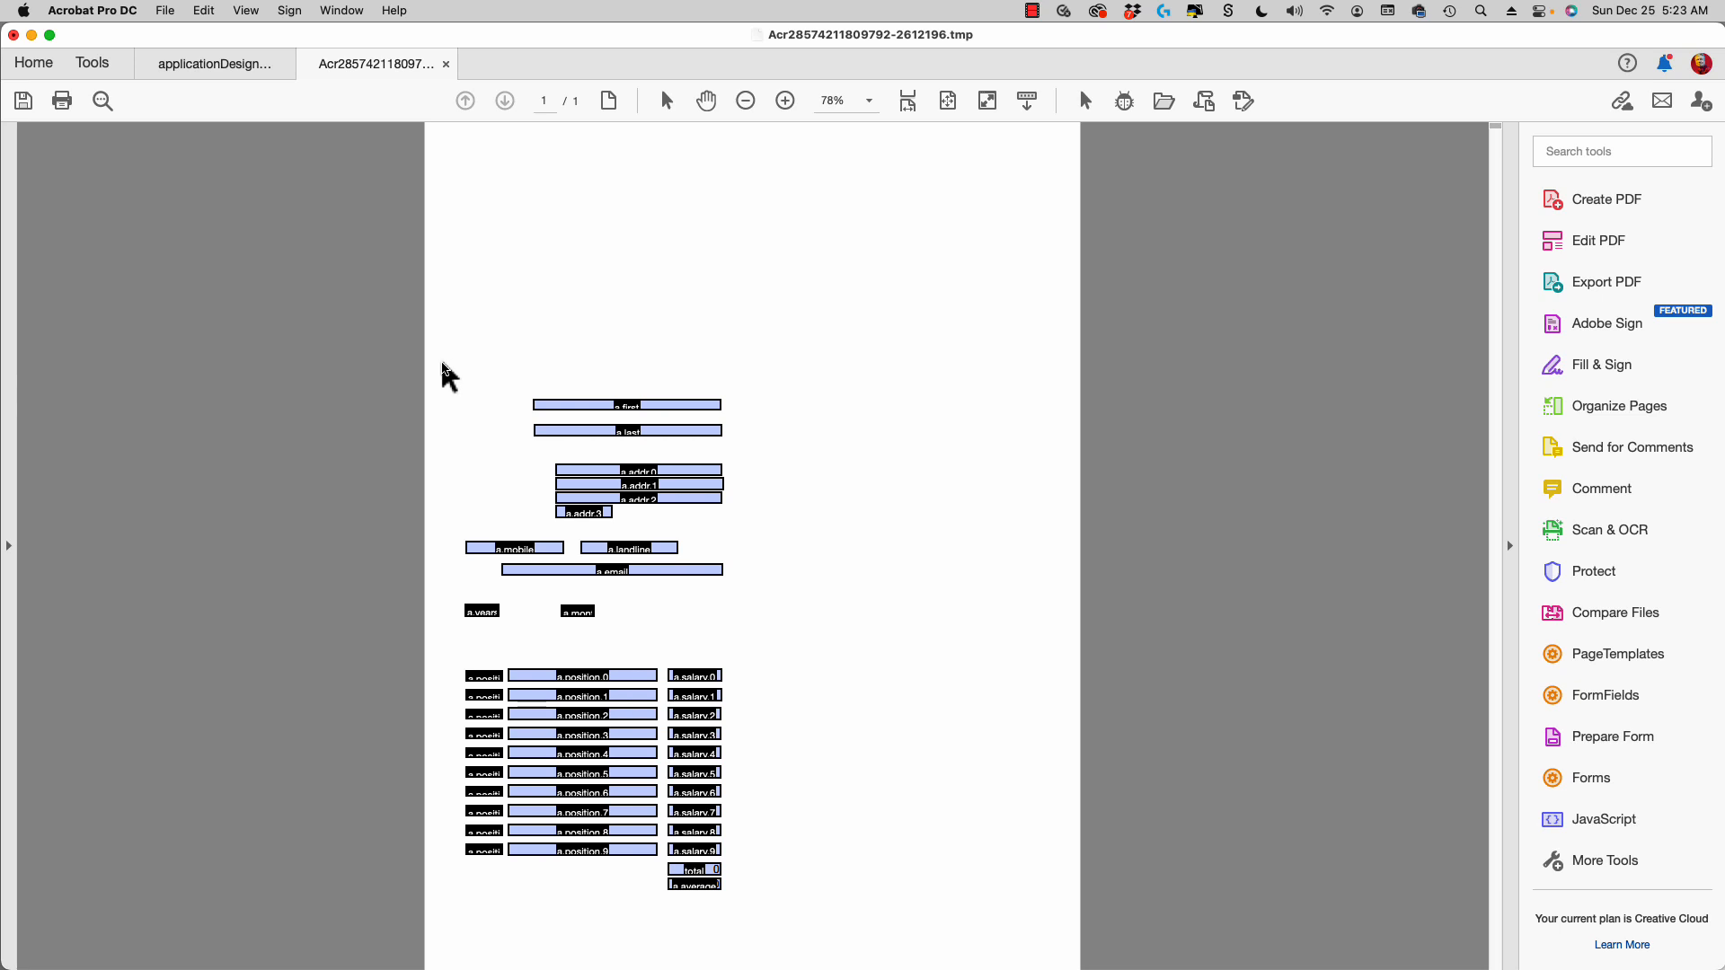
drag(442, 362, 745, 930)
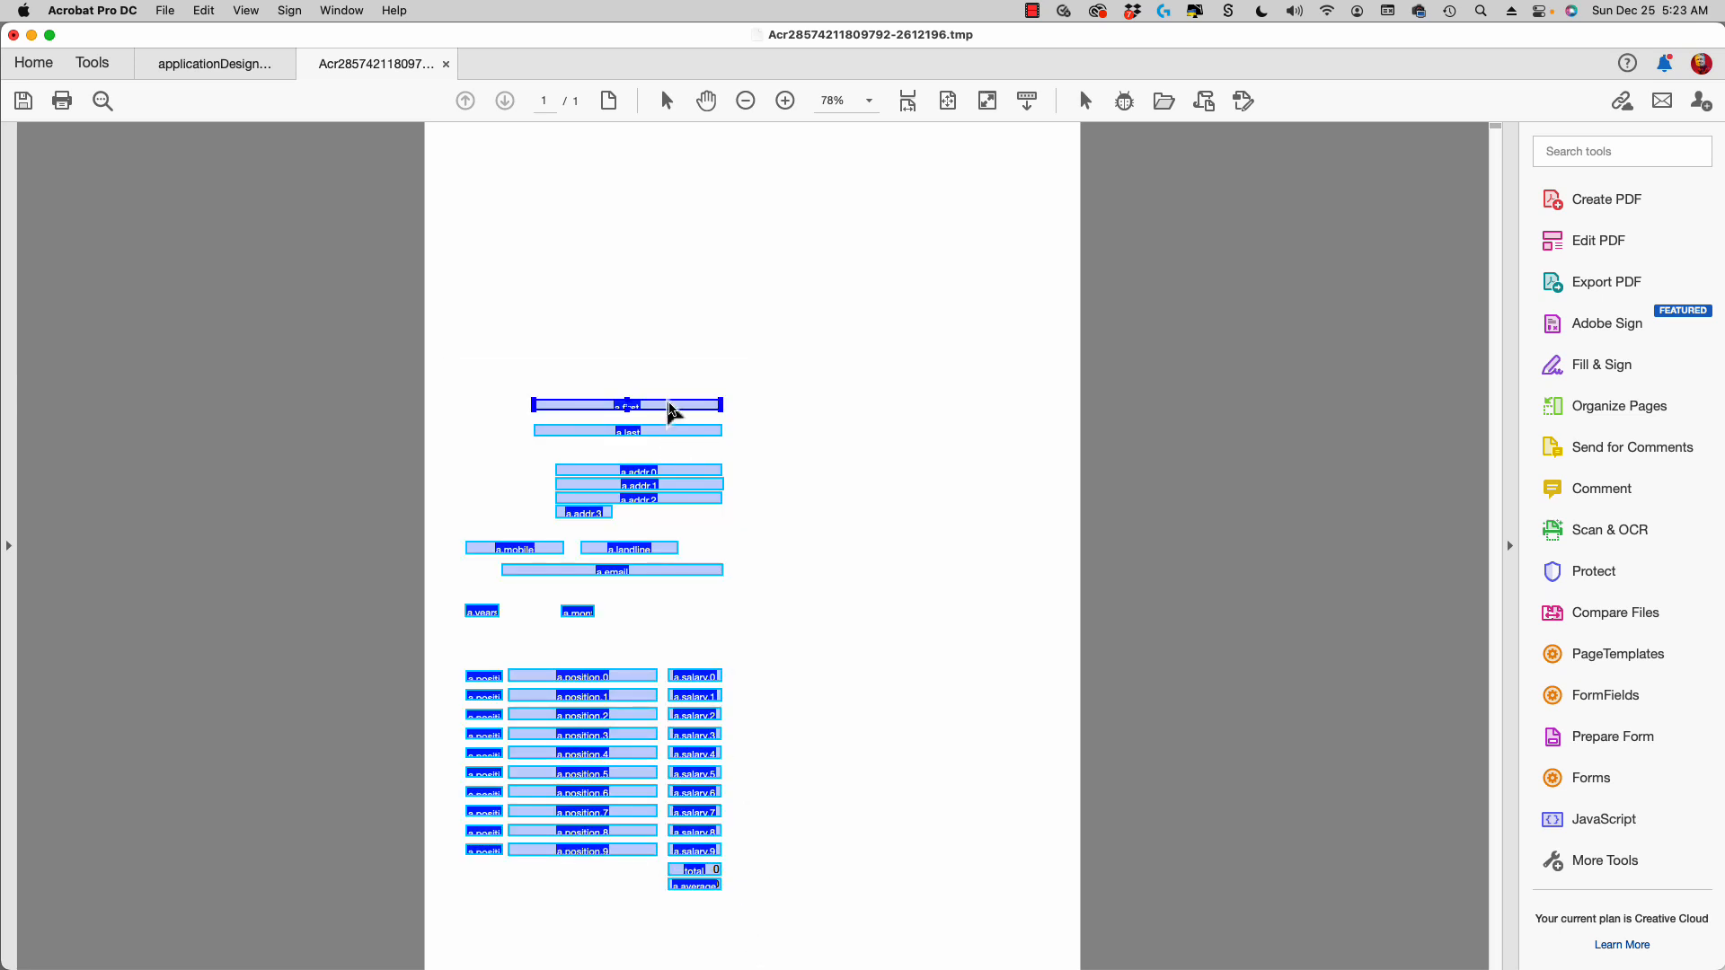
drag(669, 412, 942, 407)
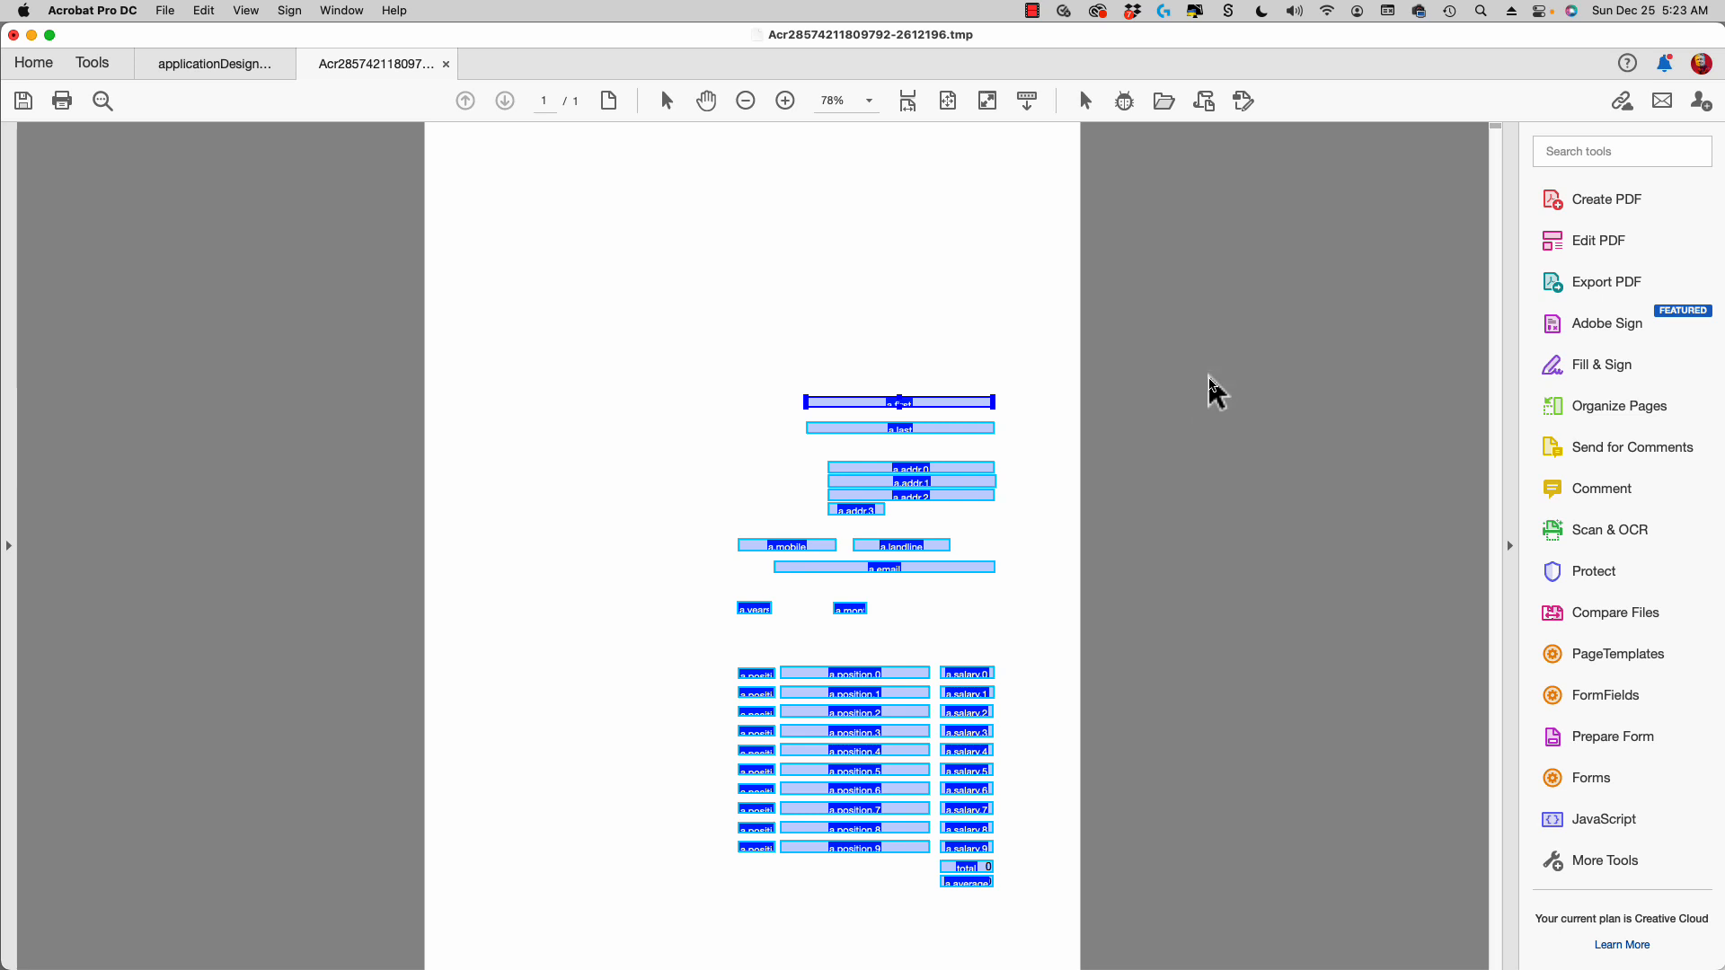
Open the new document for form preparation and sort its field list in alphabetic order.
click(1602, 693)
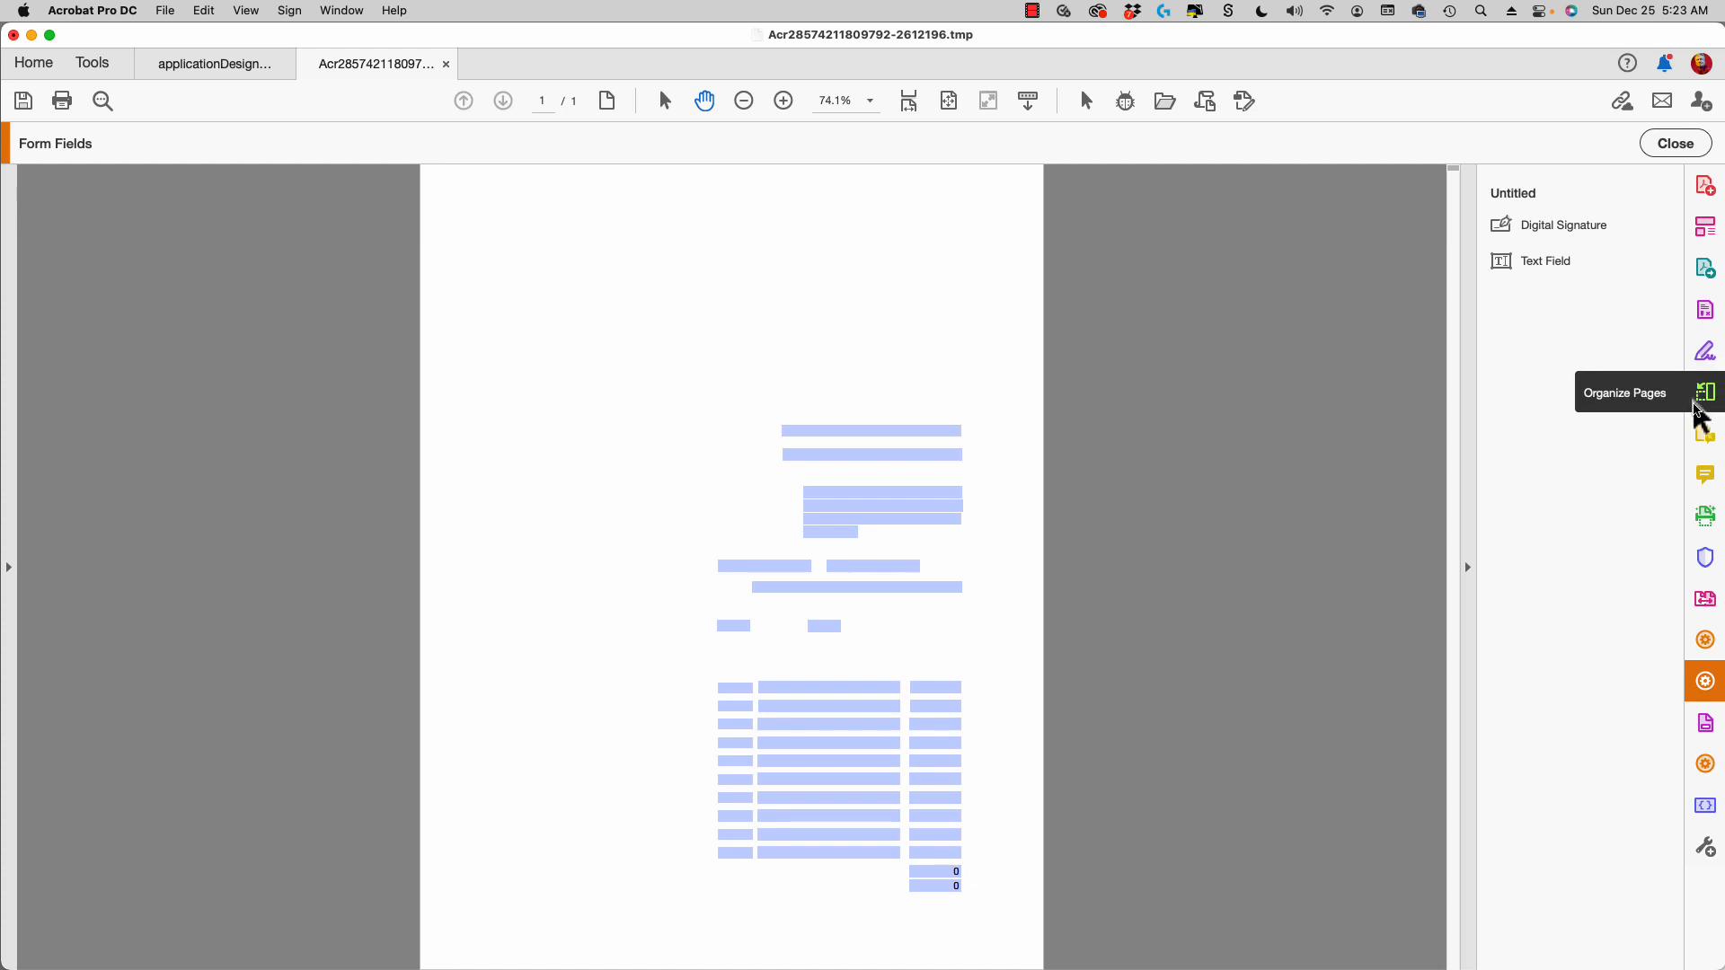
click(1705, 723)
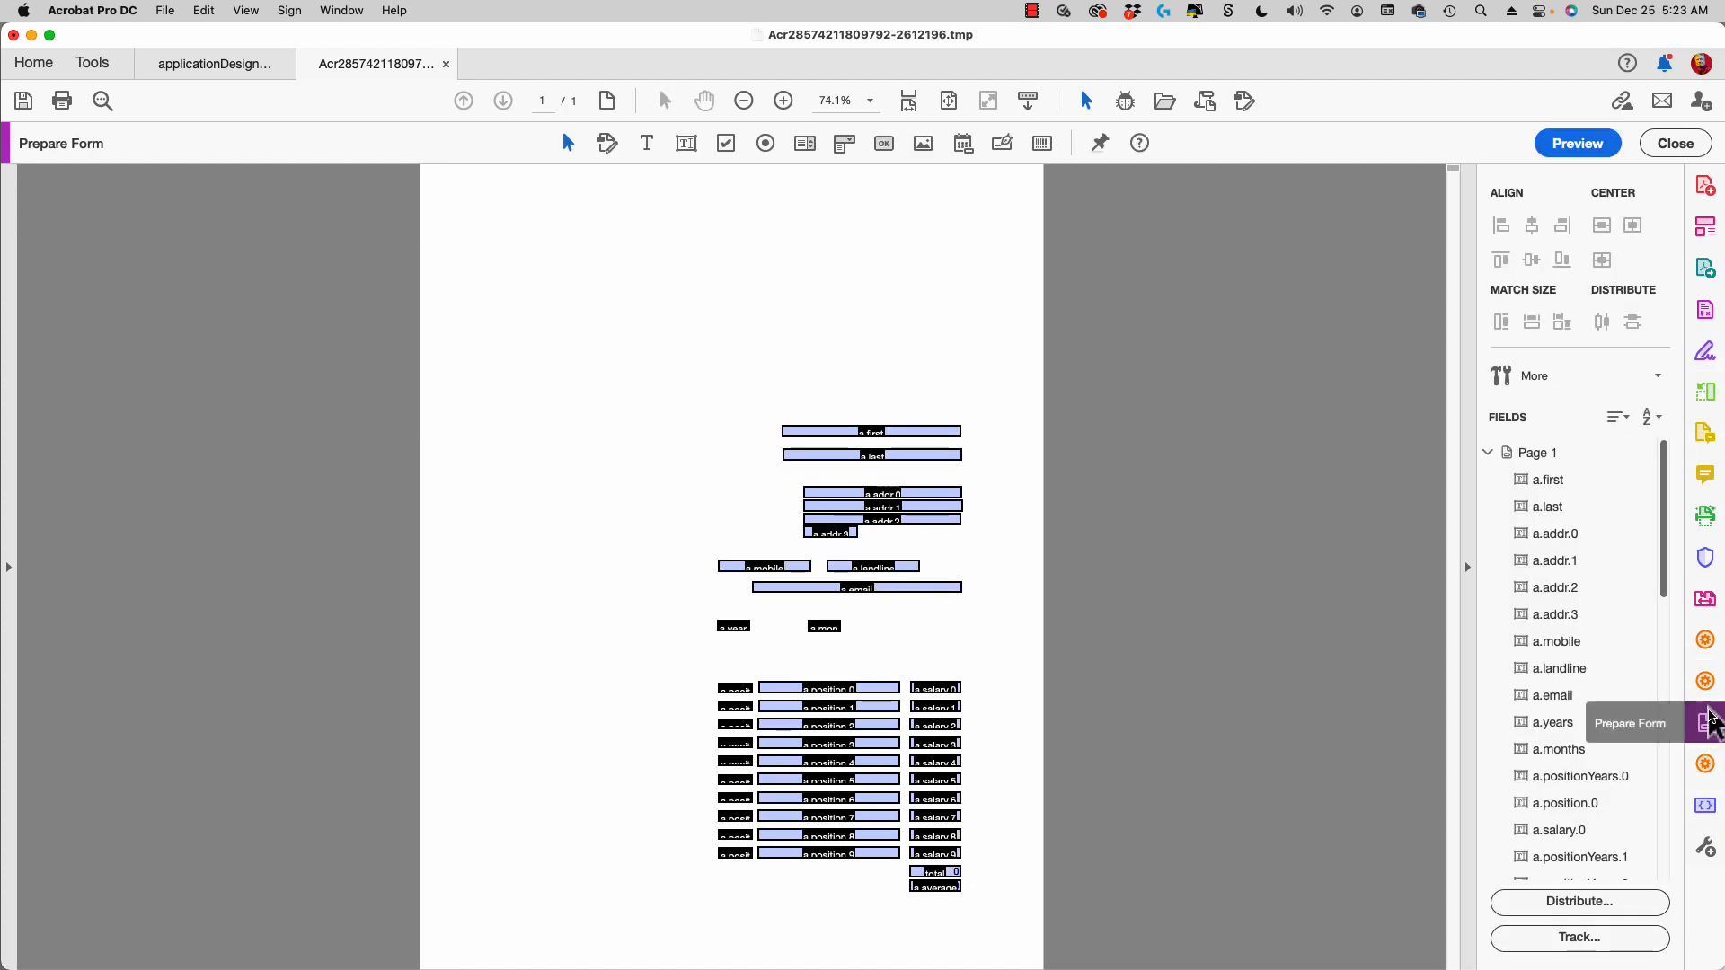
click(1659, 421)
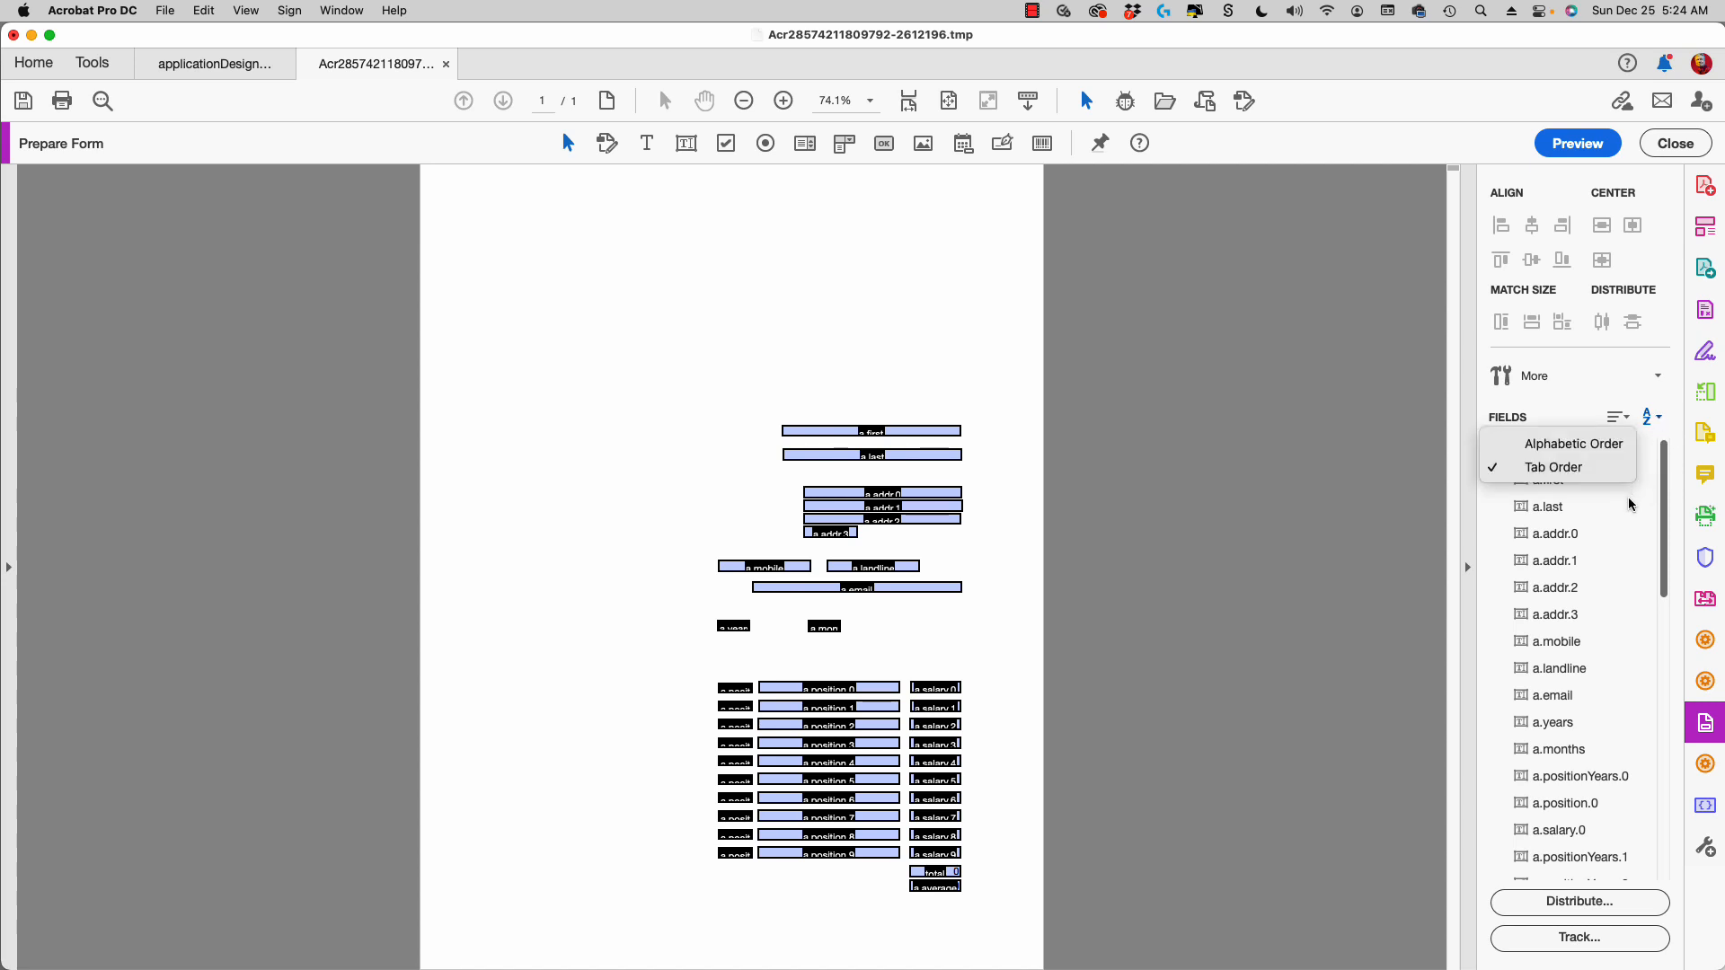
click(1594, 447)
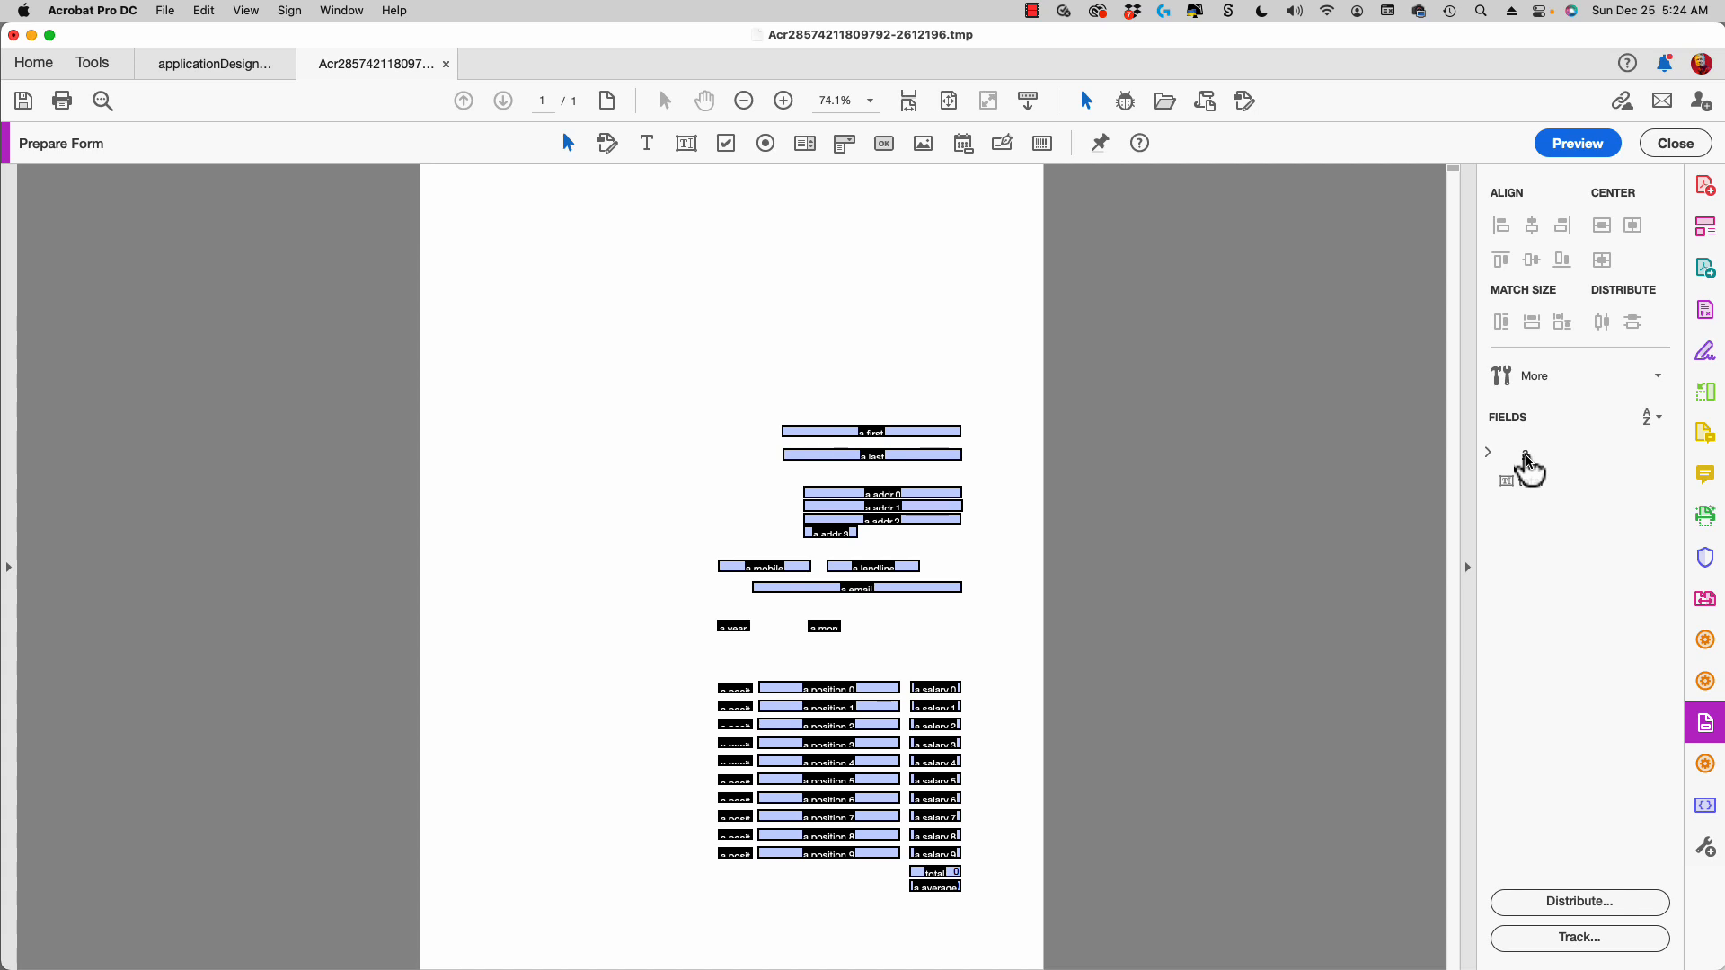
Rename the parent field group a as b so all its child fields take the b prefix.
click(1525, 455)
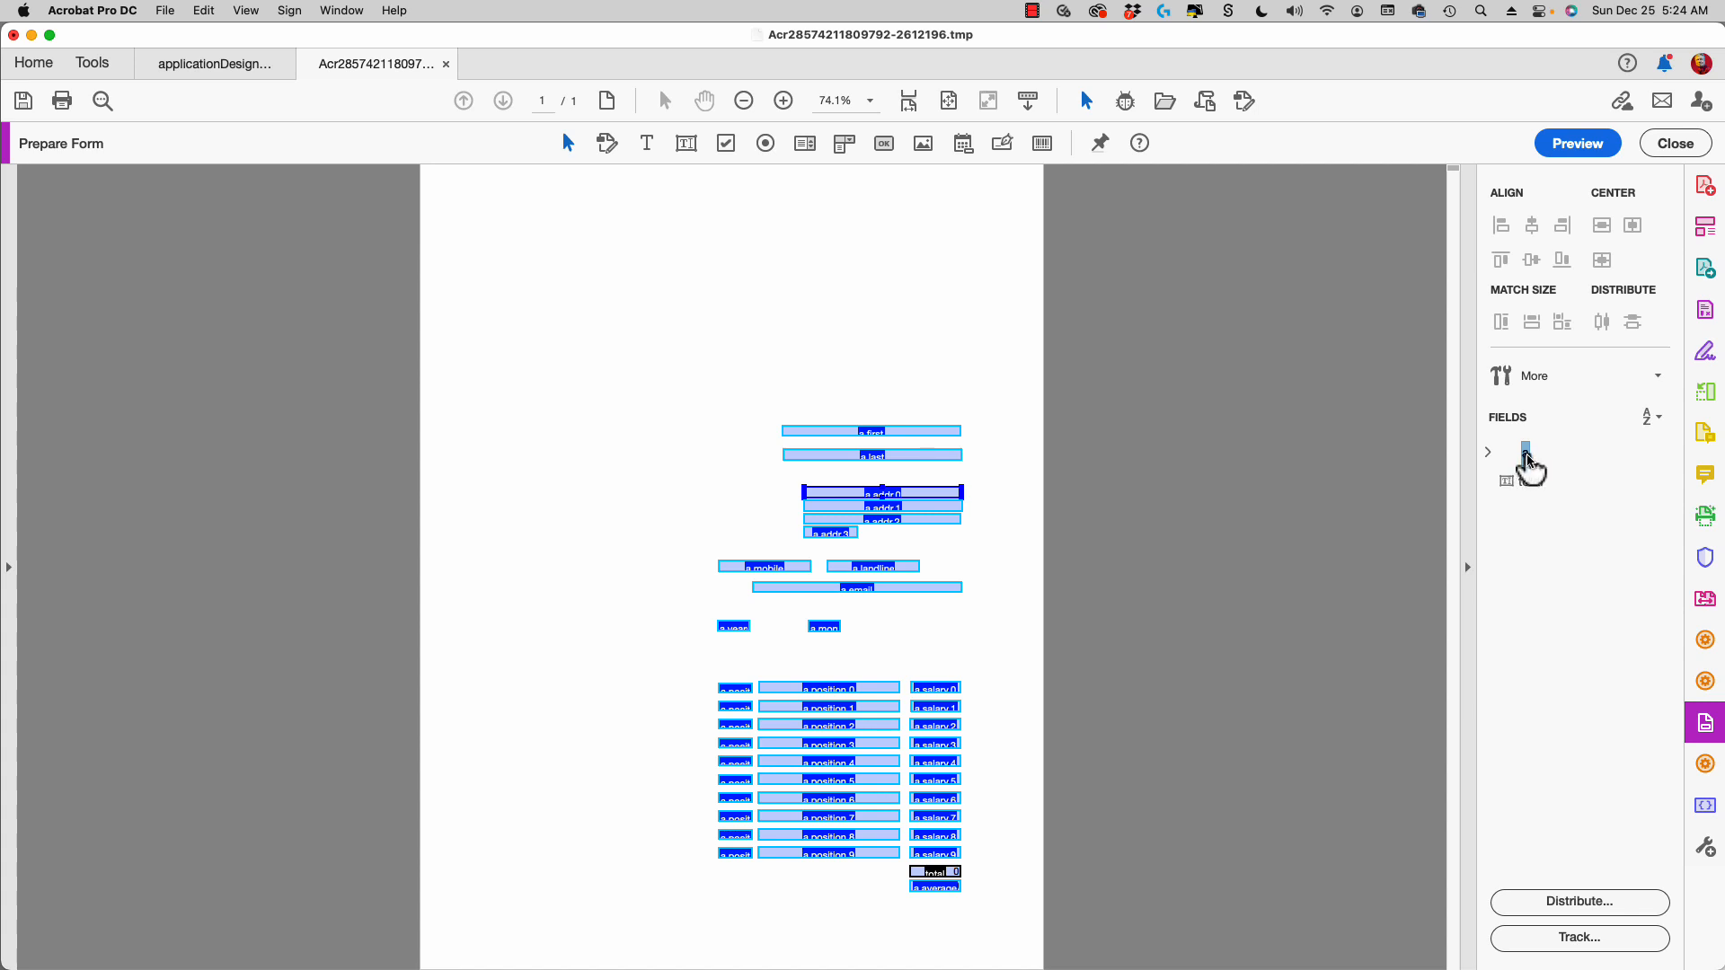
double_click(1527, 455)
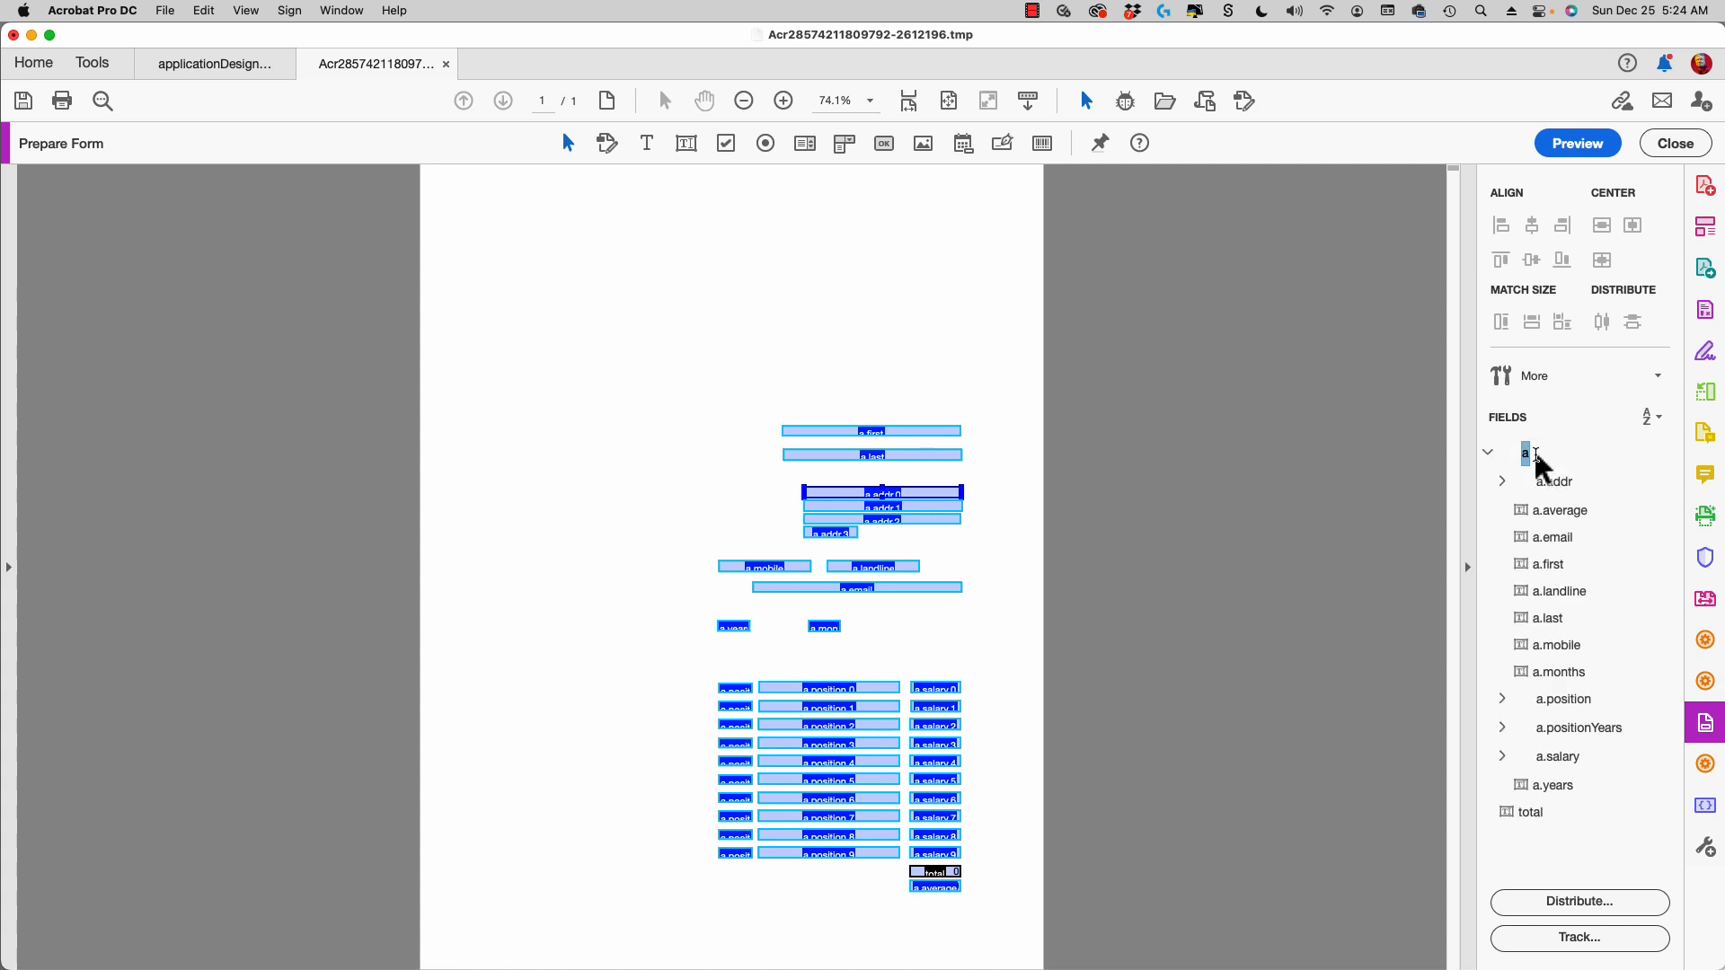
double_click(1528, 457)
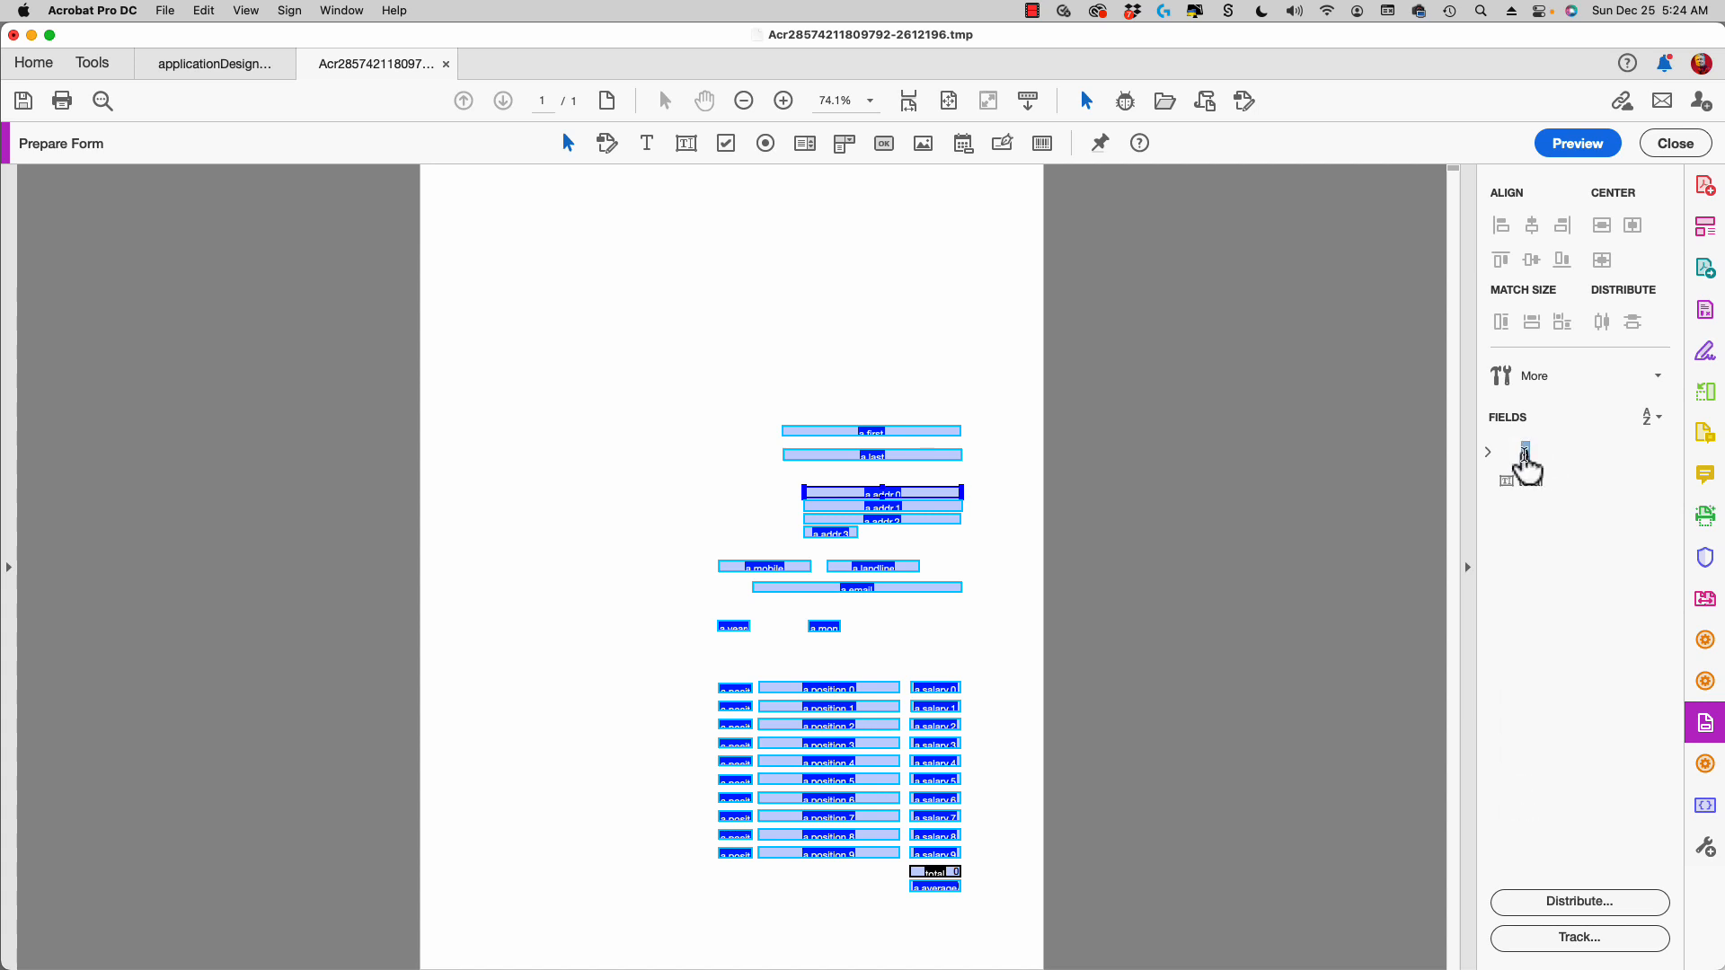
click(1524, 456)
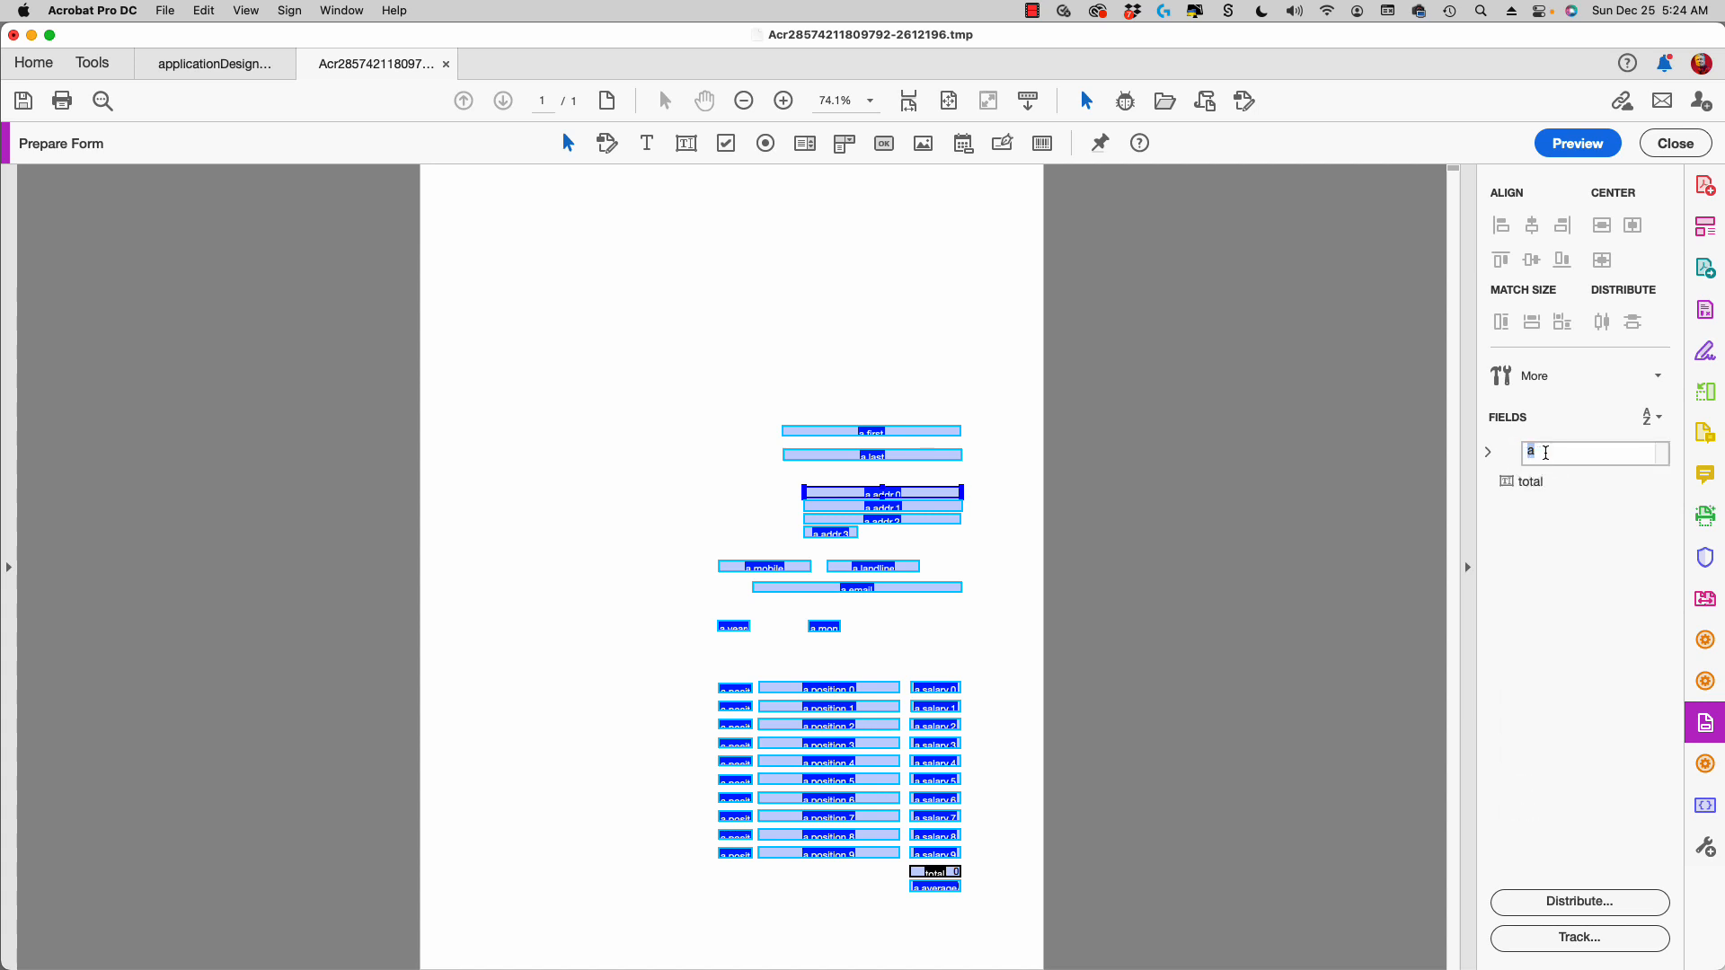
key(BackSpace)
text(b)
key(Return)
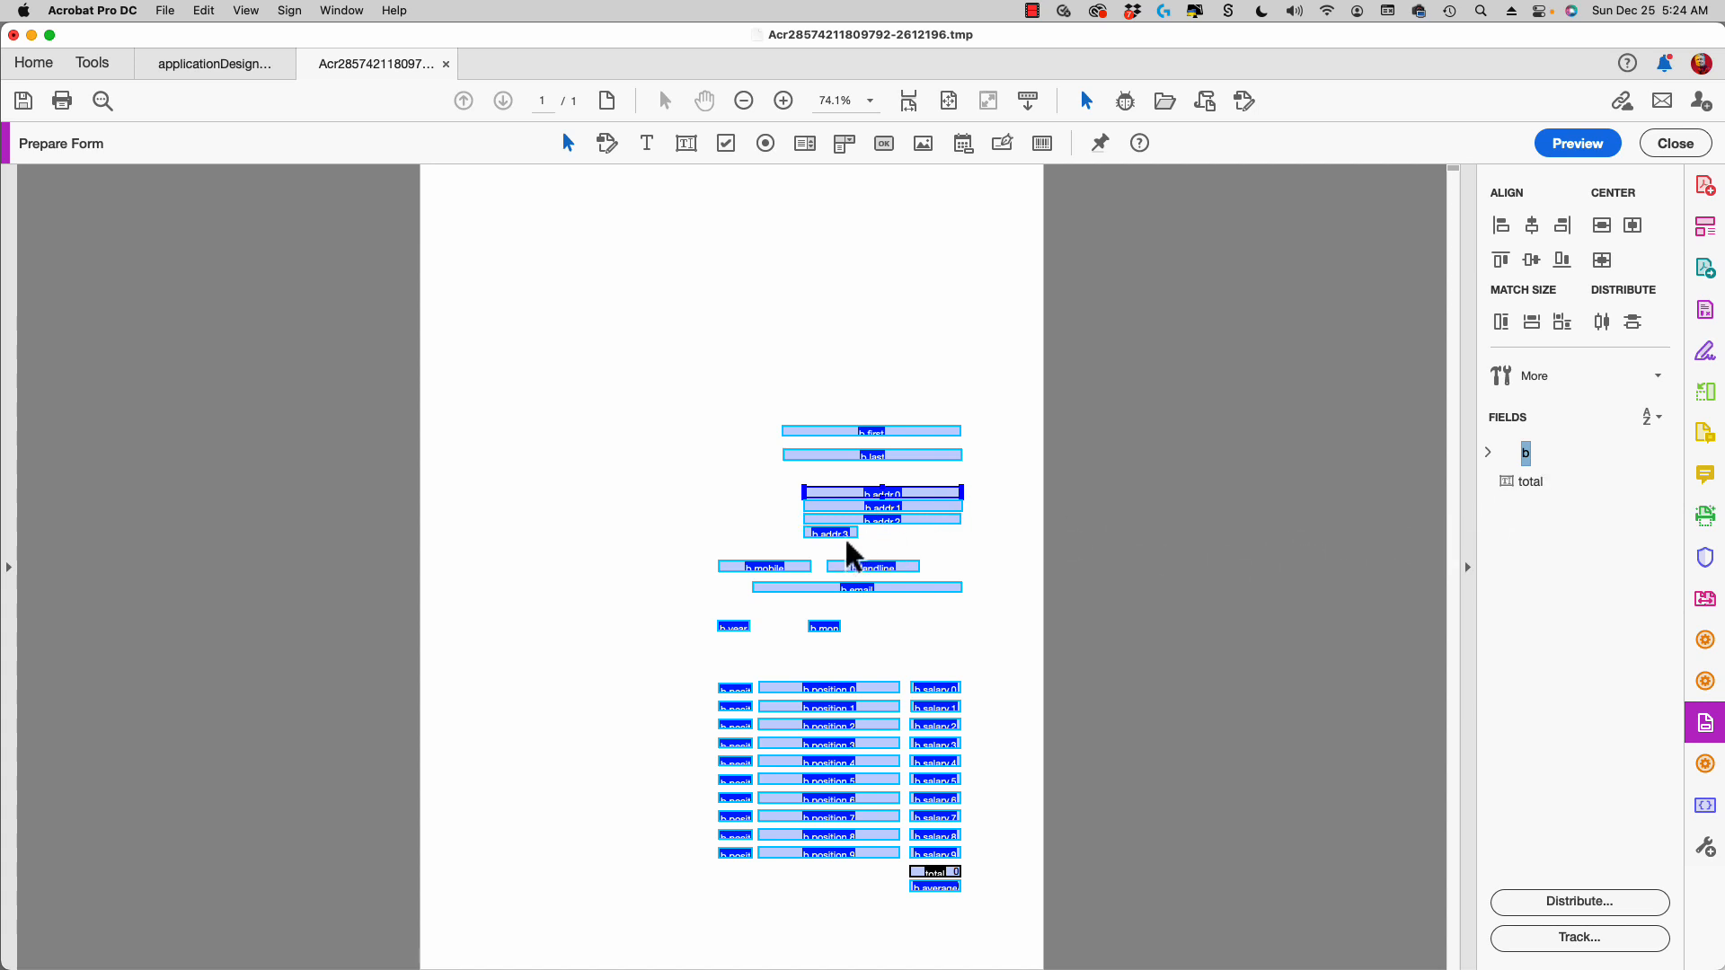
Check the renamed b fields up close, copy them, and paste them into applicationDesignKeylines3.pdf.
key(super+equal)
key(super+equal)
key(super+equal)
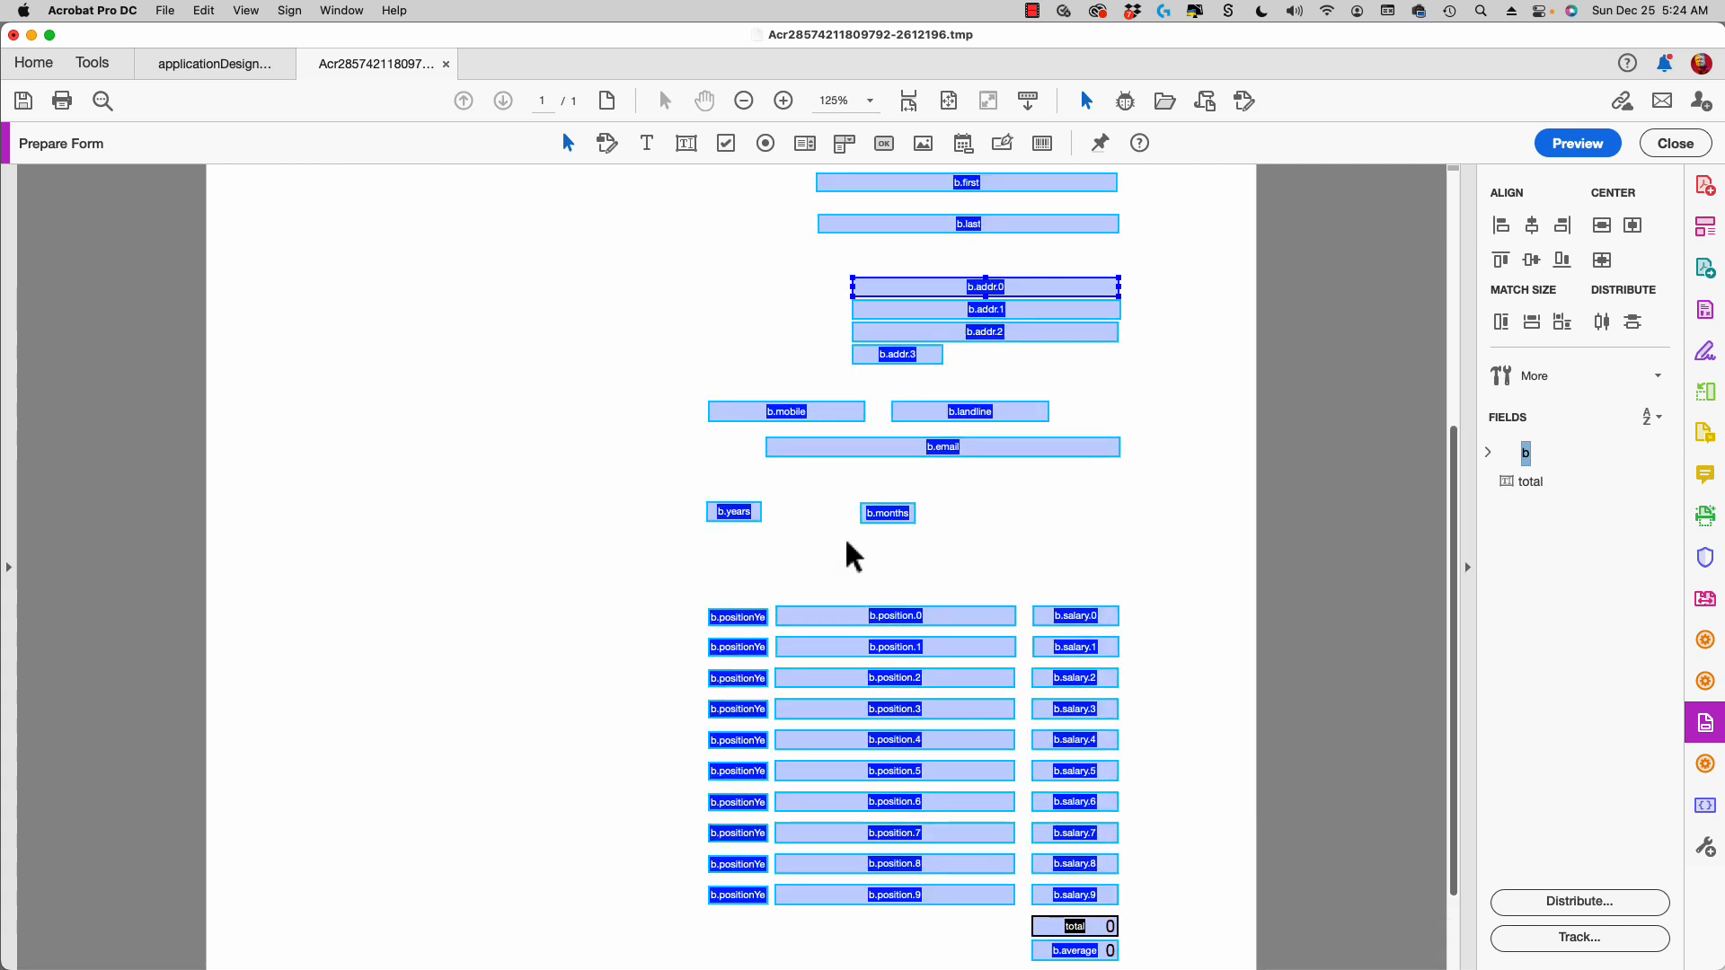
key(super+2)
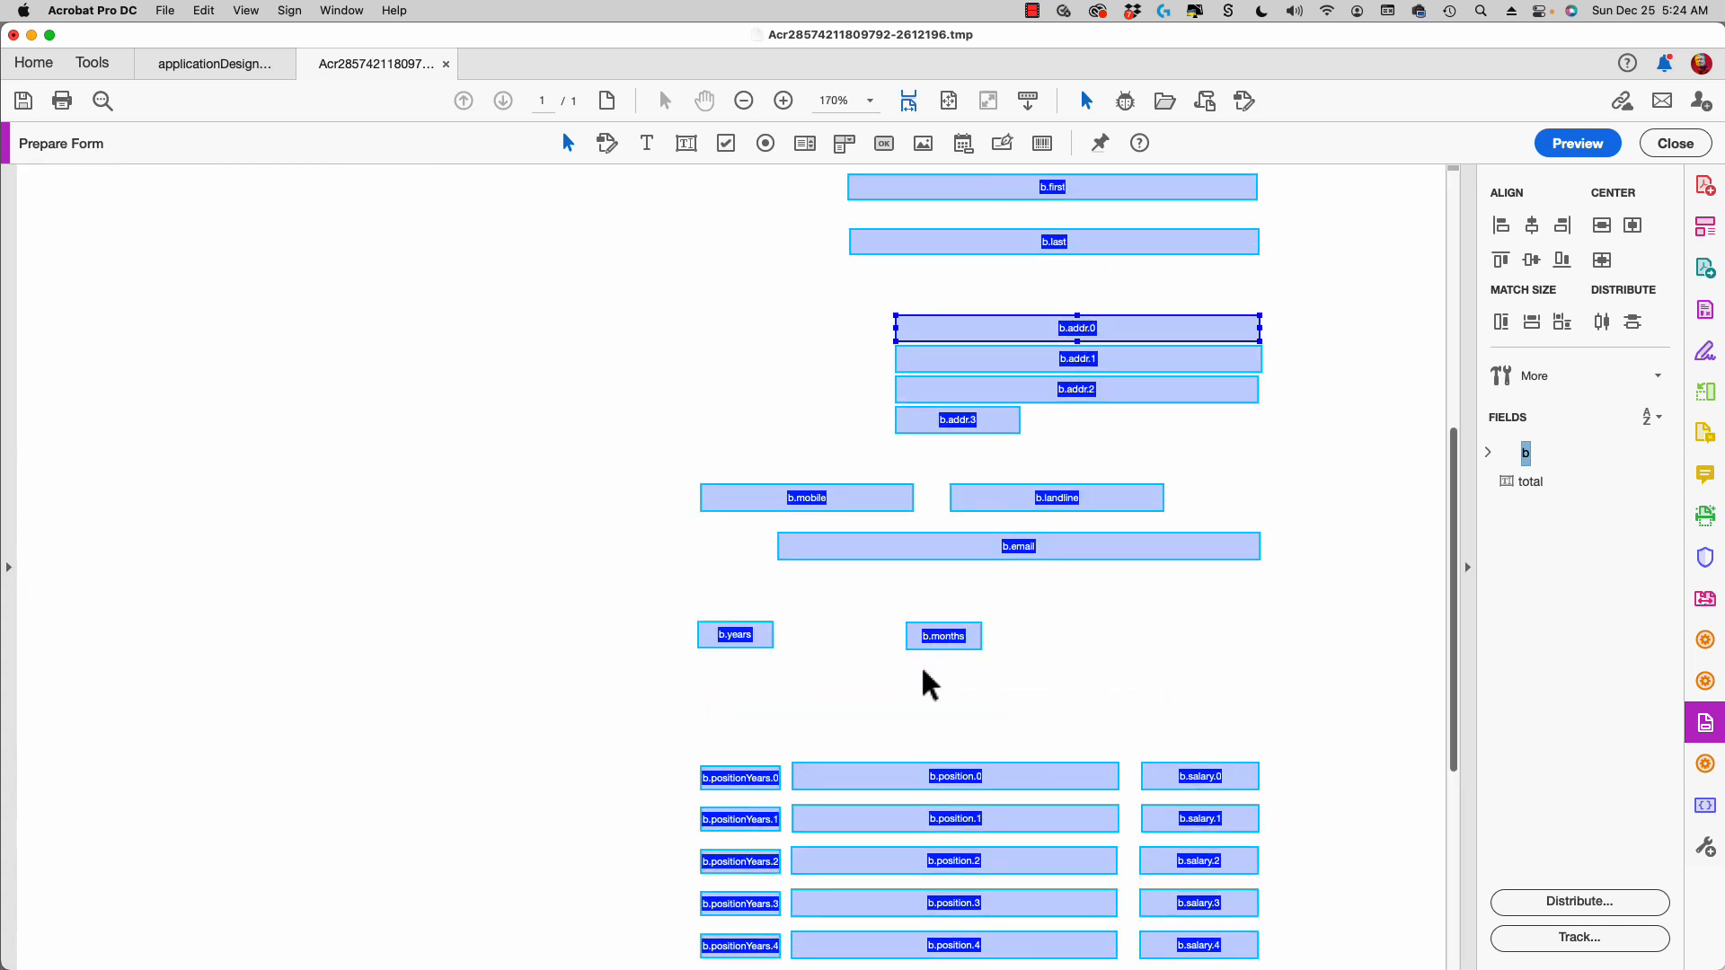
shift+click(943, 819)
key(super+0)
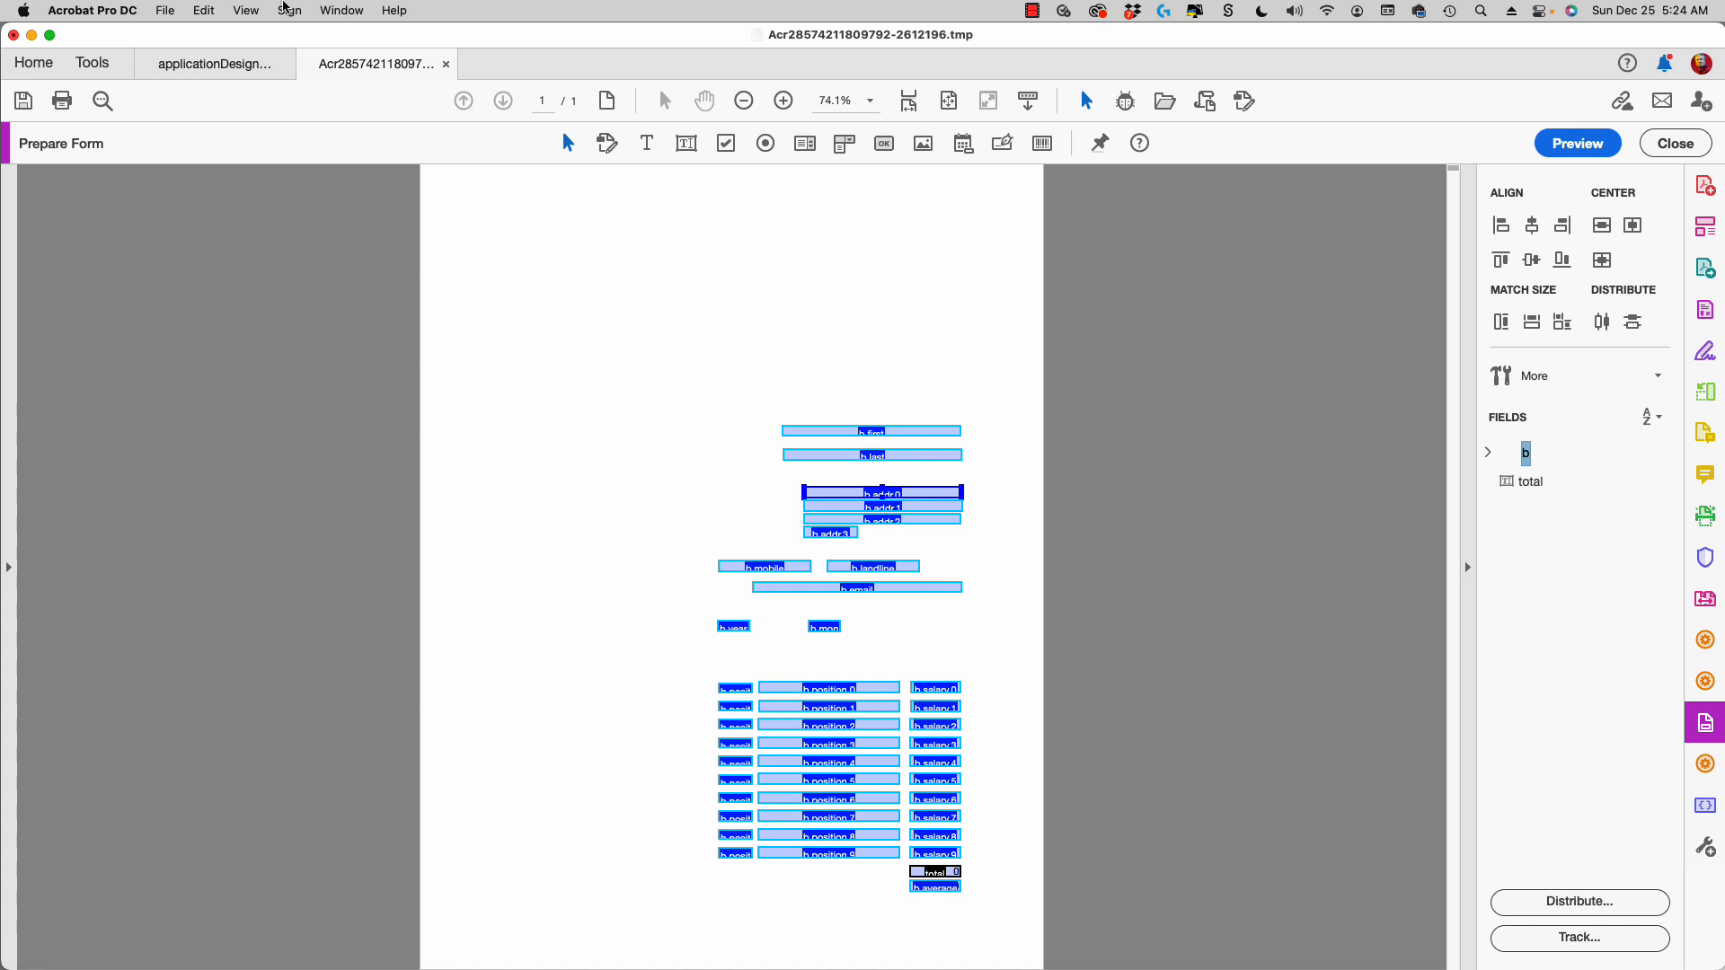
click(203, 10)
click(202, 112)
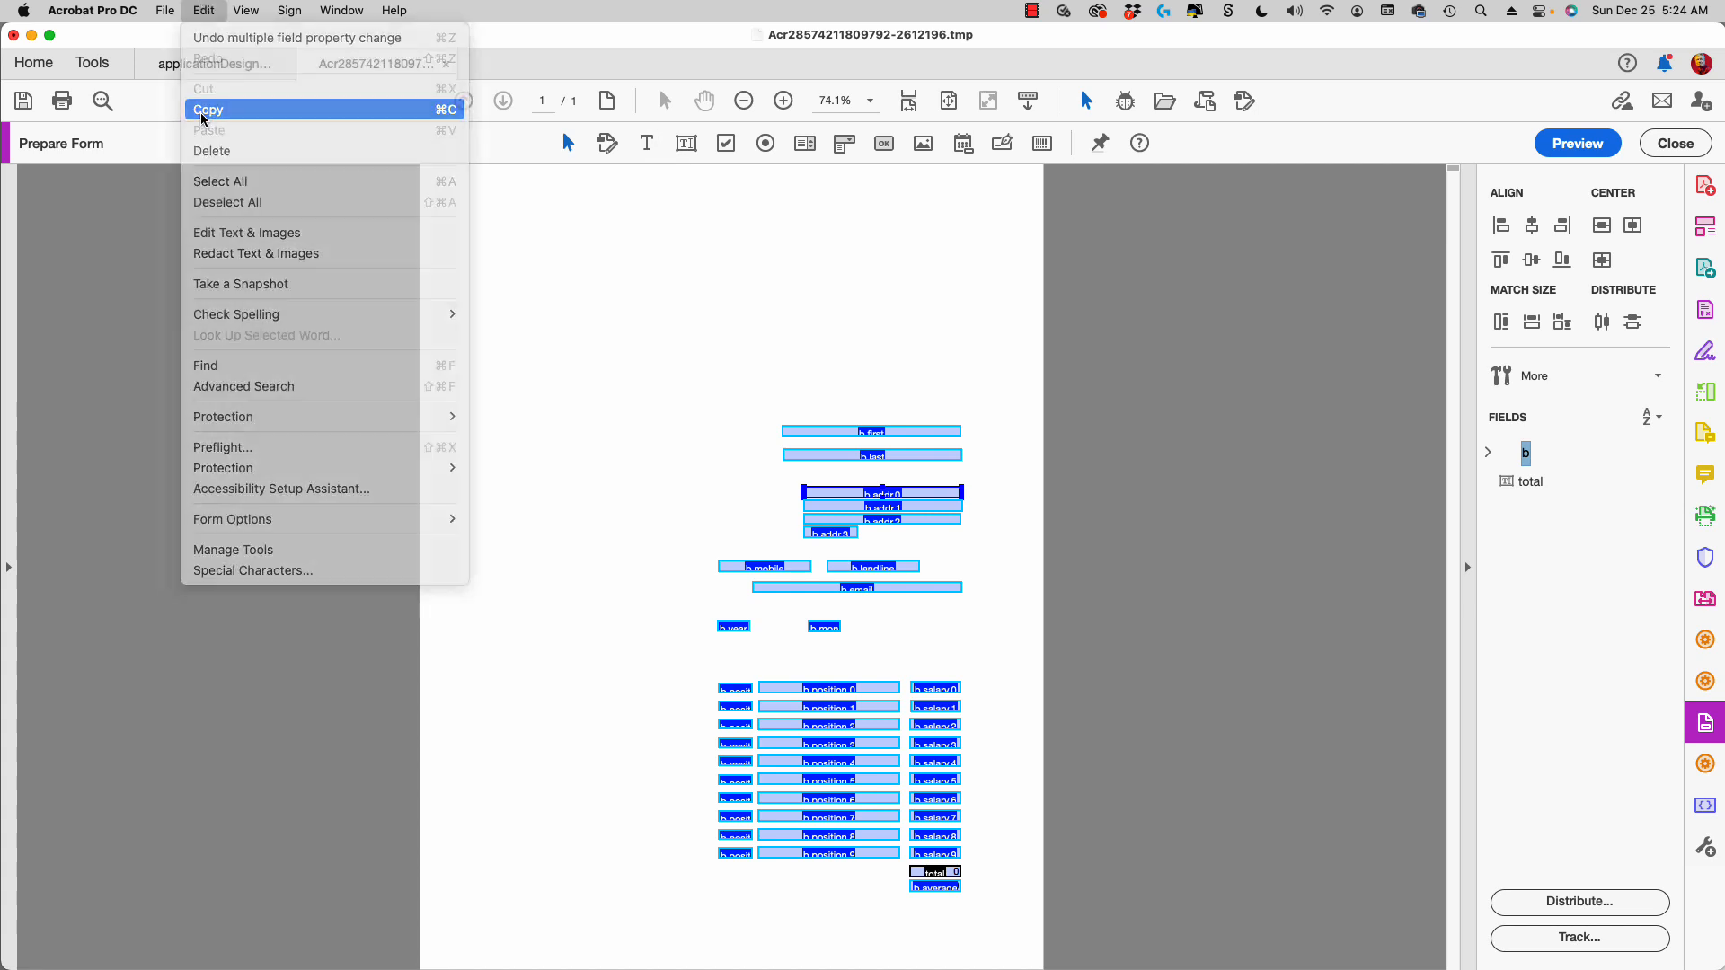
click(217, 63)
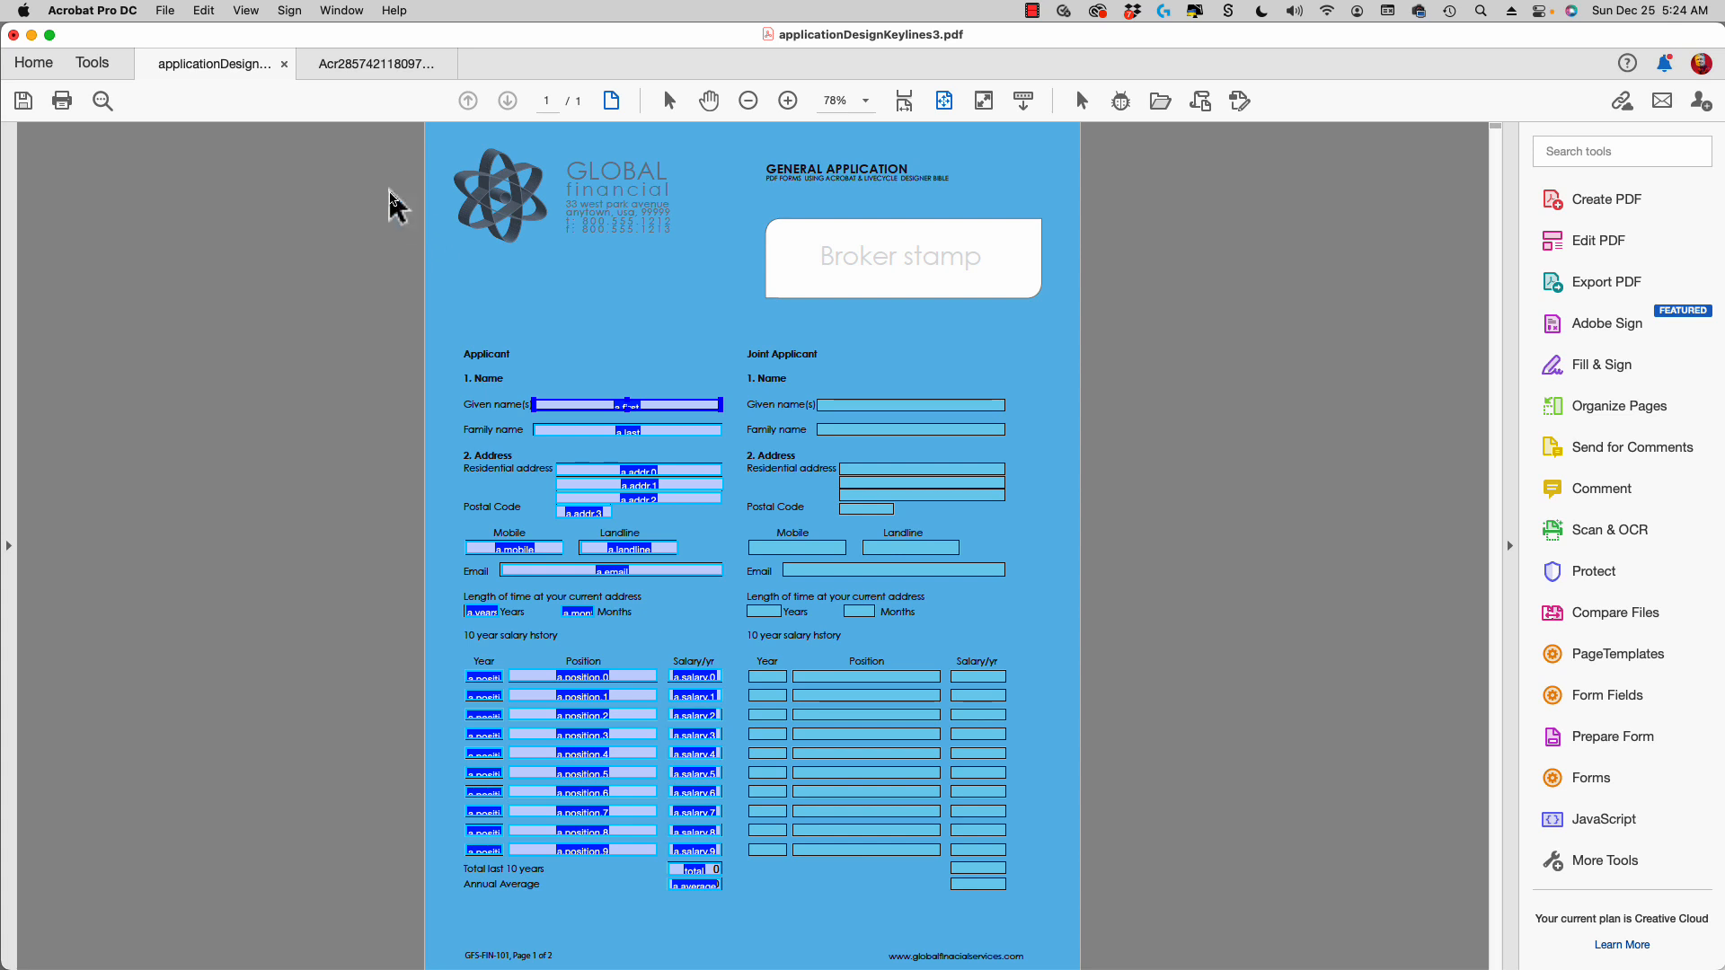
click(202, 10)
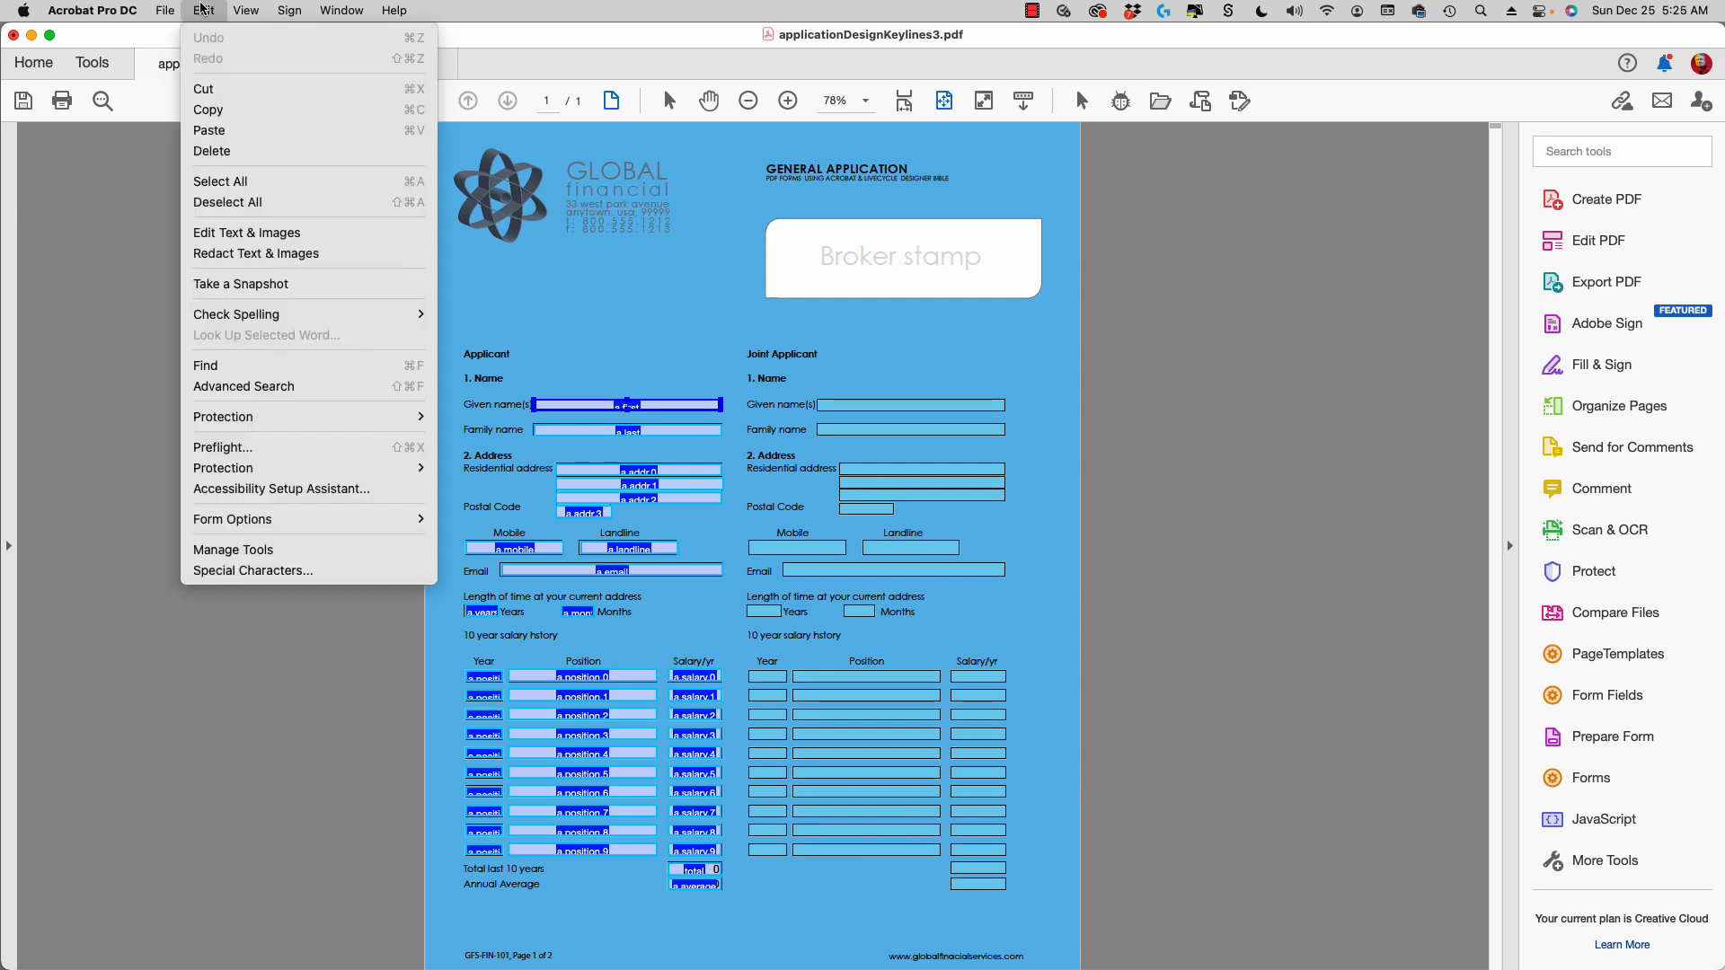
click(205, 131)
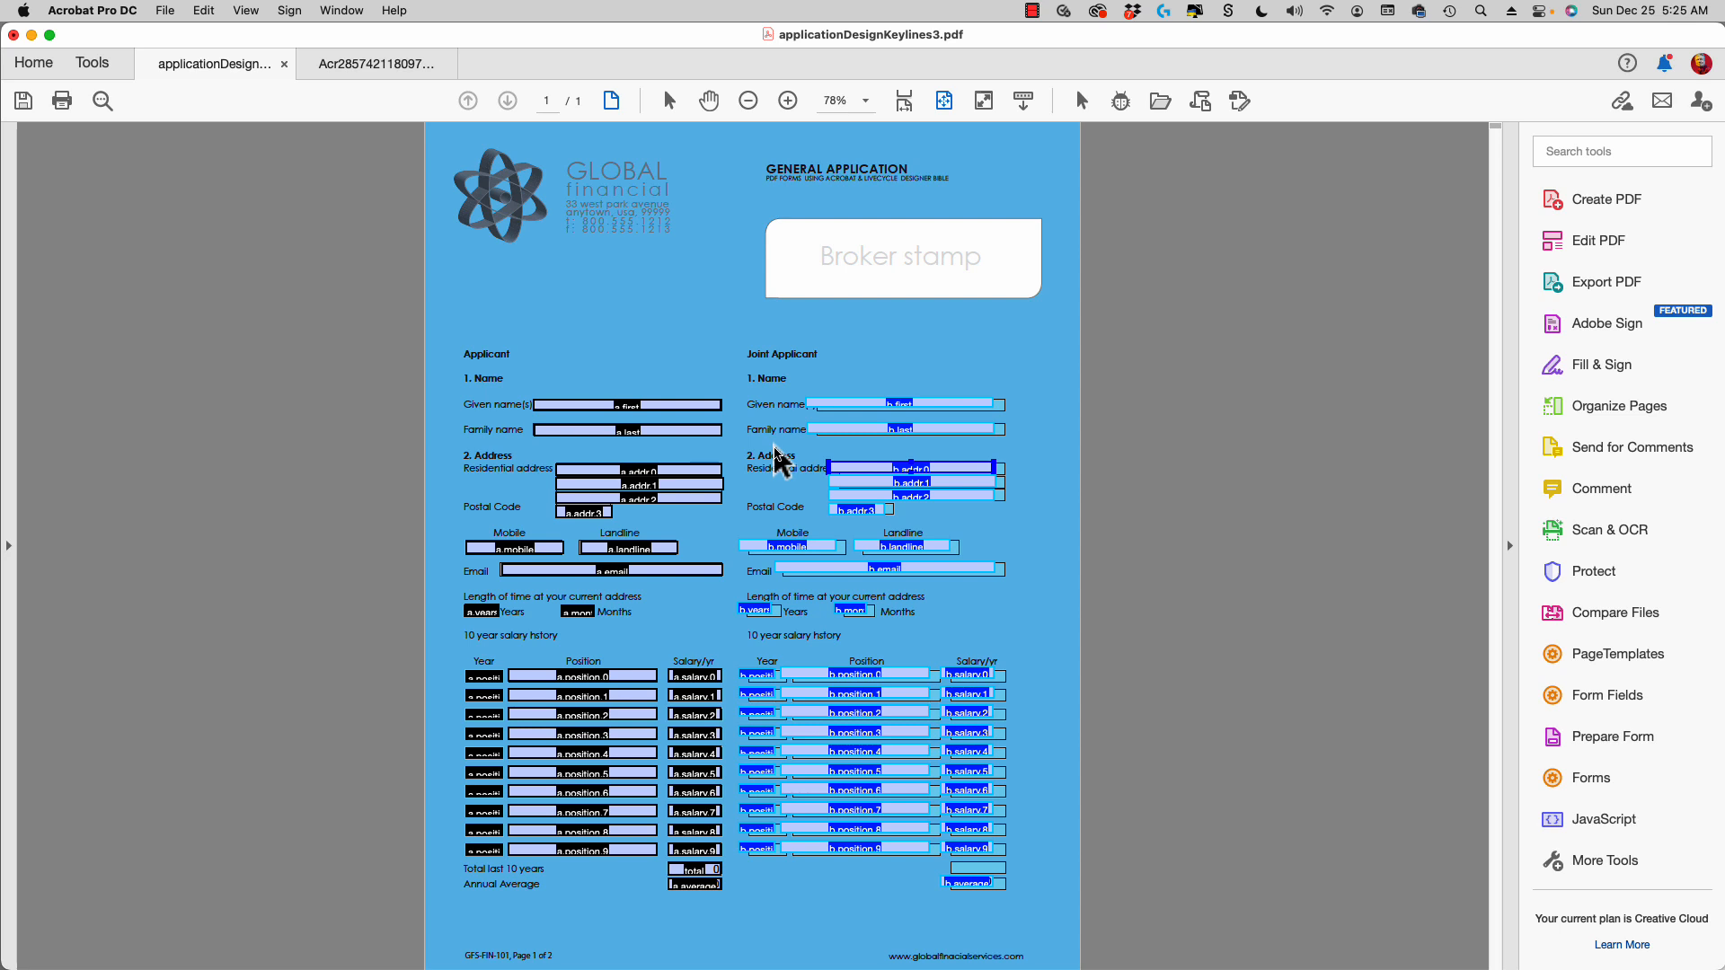
Nudge the pasted b fields right and slightly down over the Joint Applicant boxes, and deselect them.
key(Right)
key(Right)
key(Right)
key(Right)
key(Right)
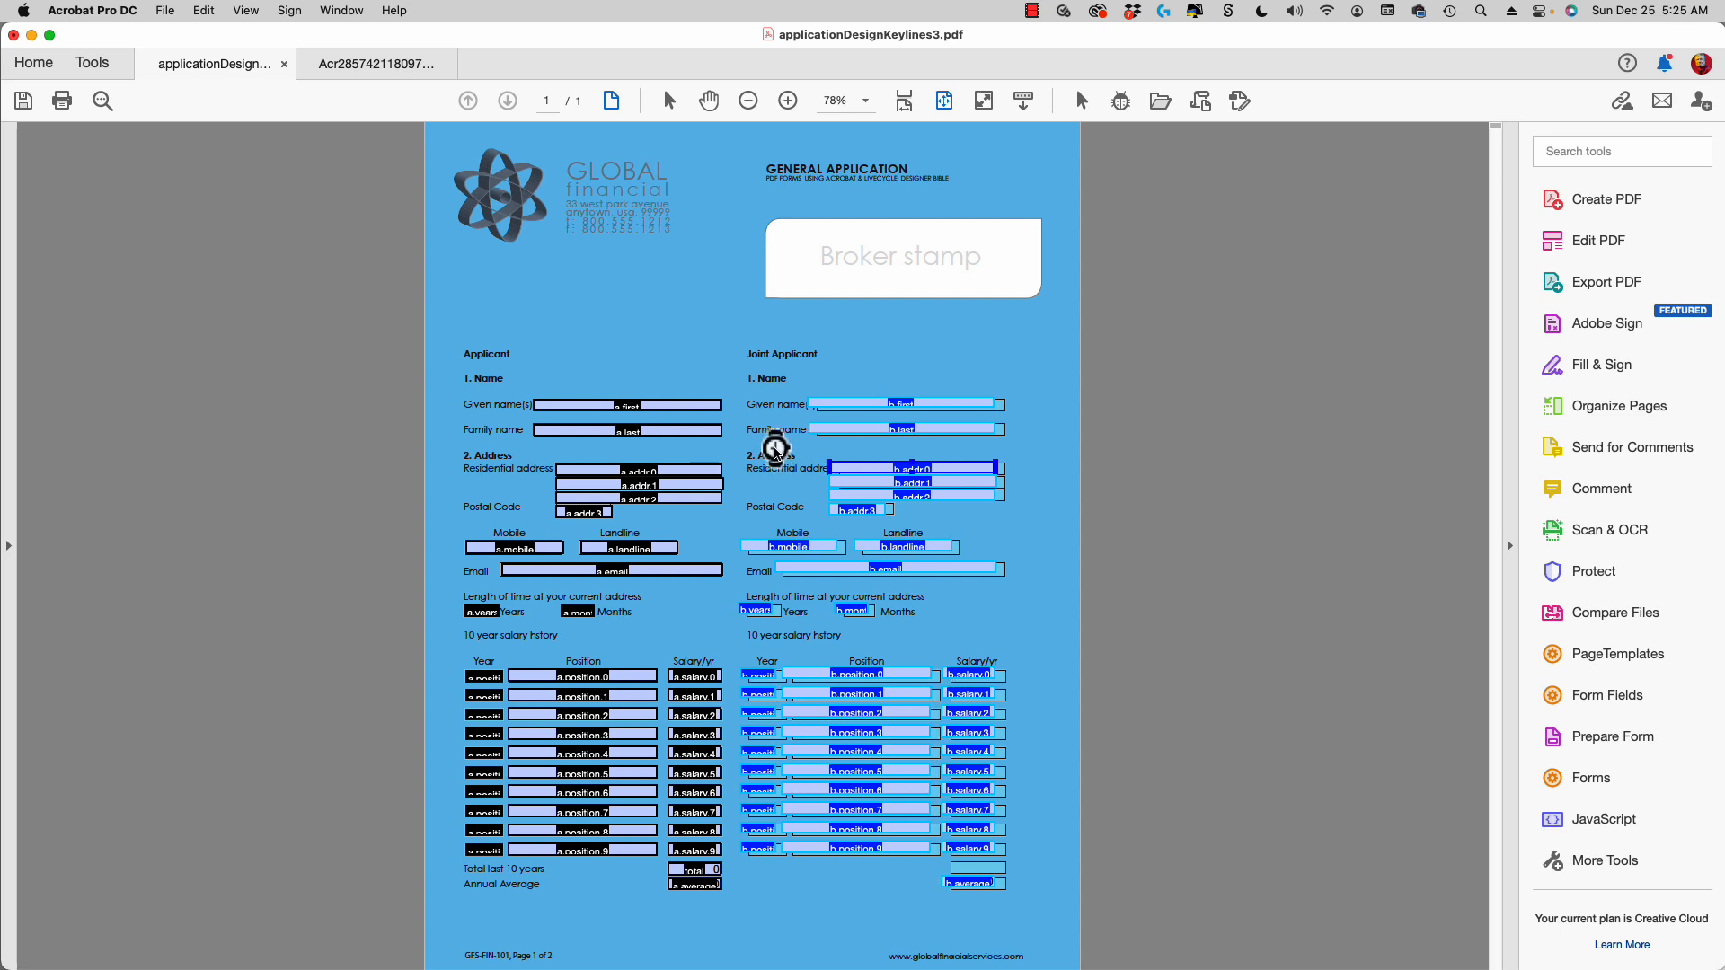
key(Right)
key(Right)
key(Right)
key(Right)
key(Right)
key(Right)
key(Right)
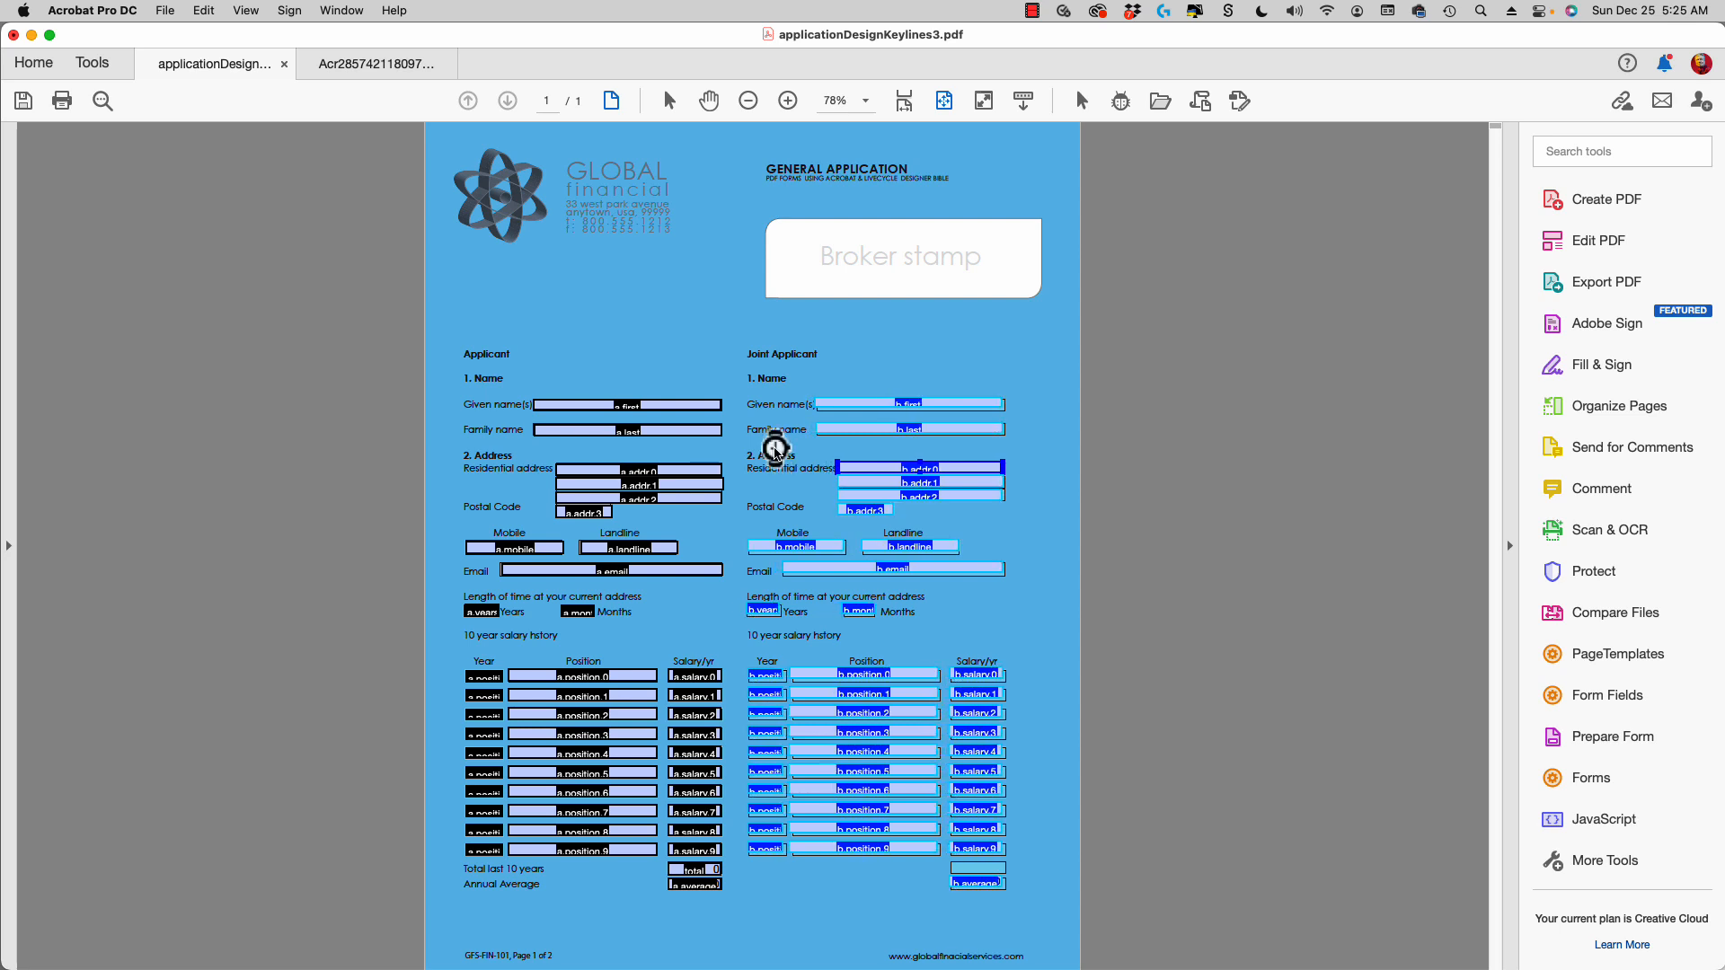
key(Right)
key(Right)
key(Down)
key(Down)
key(Down)
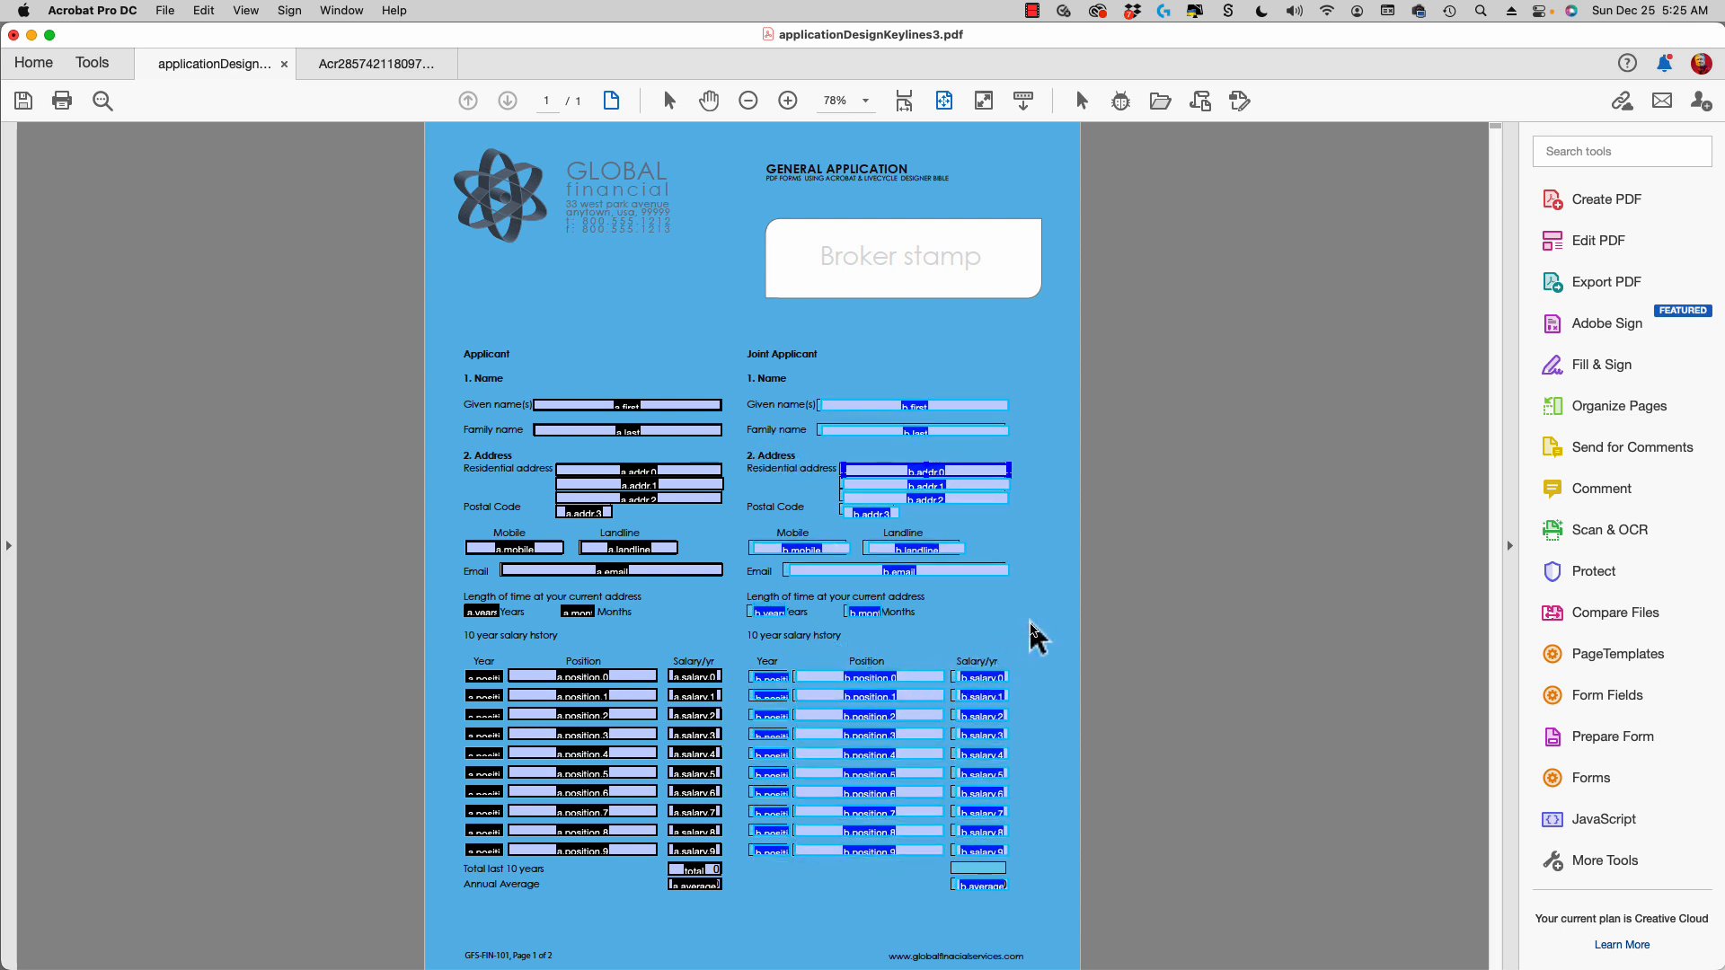
click(1134, 663)
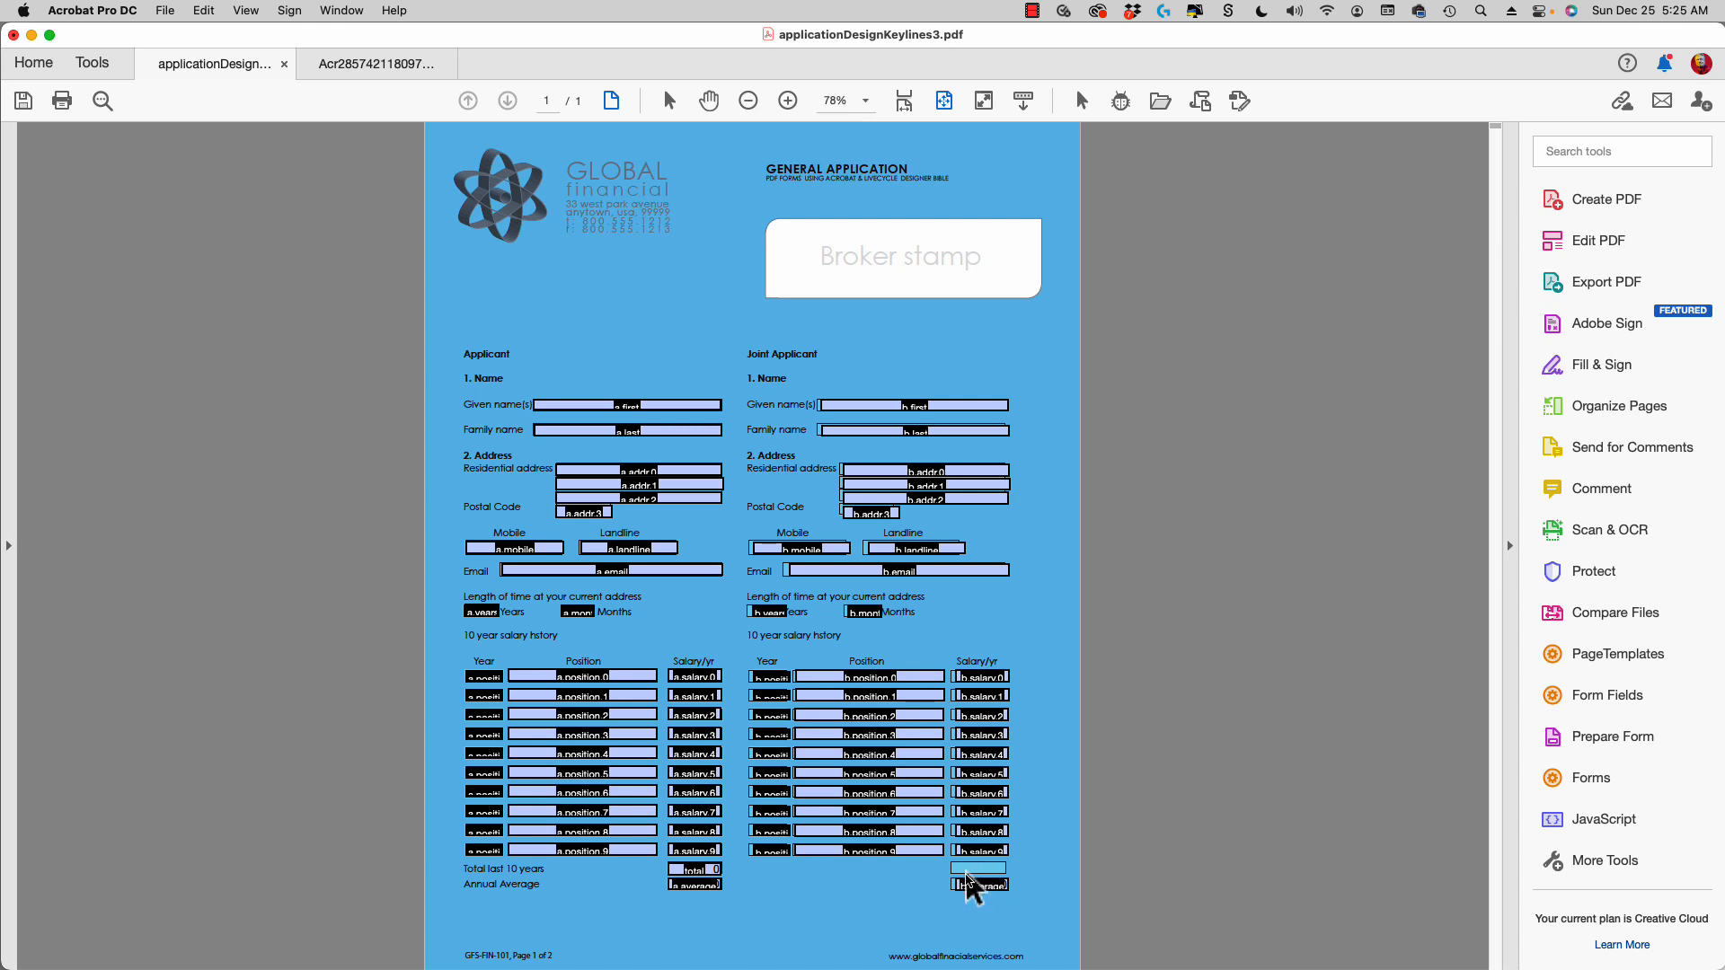
Select the Joint Applicant salary table fields including b.average, and nudge them left to line up with their printed boxes.
click(692, 851)
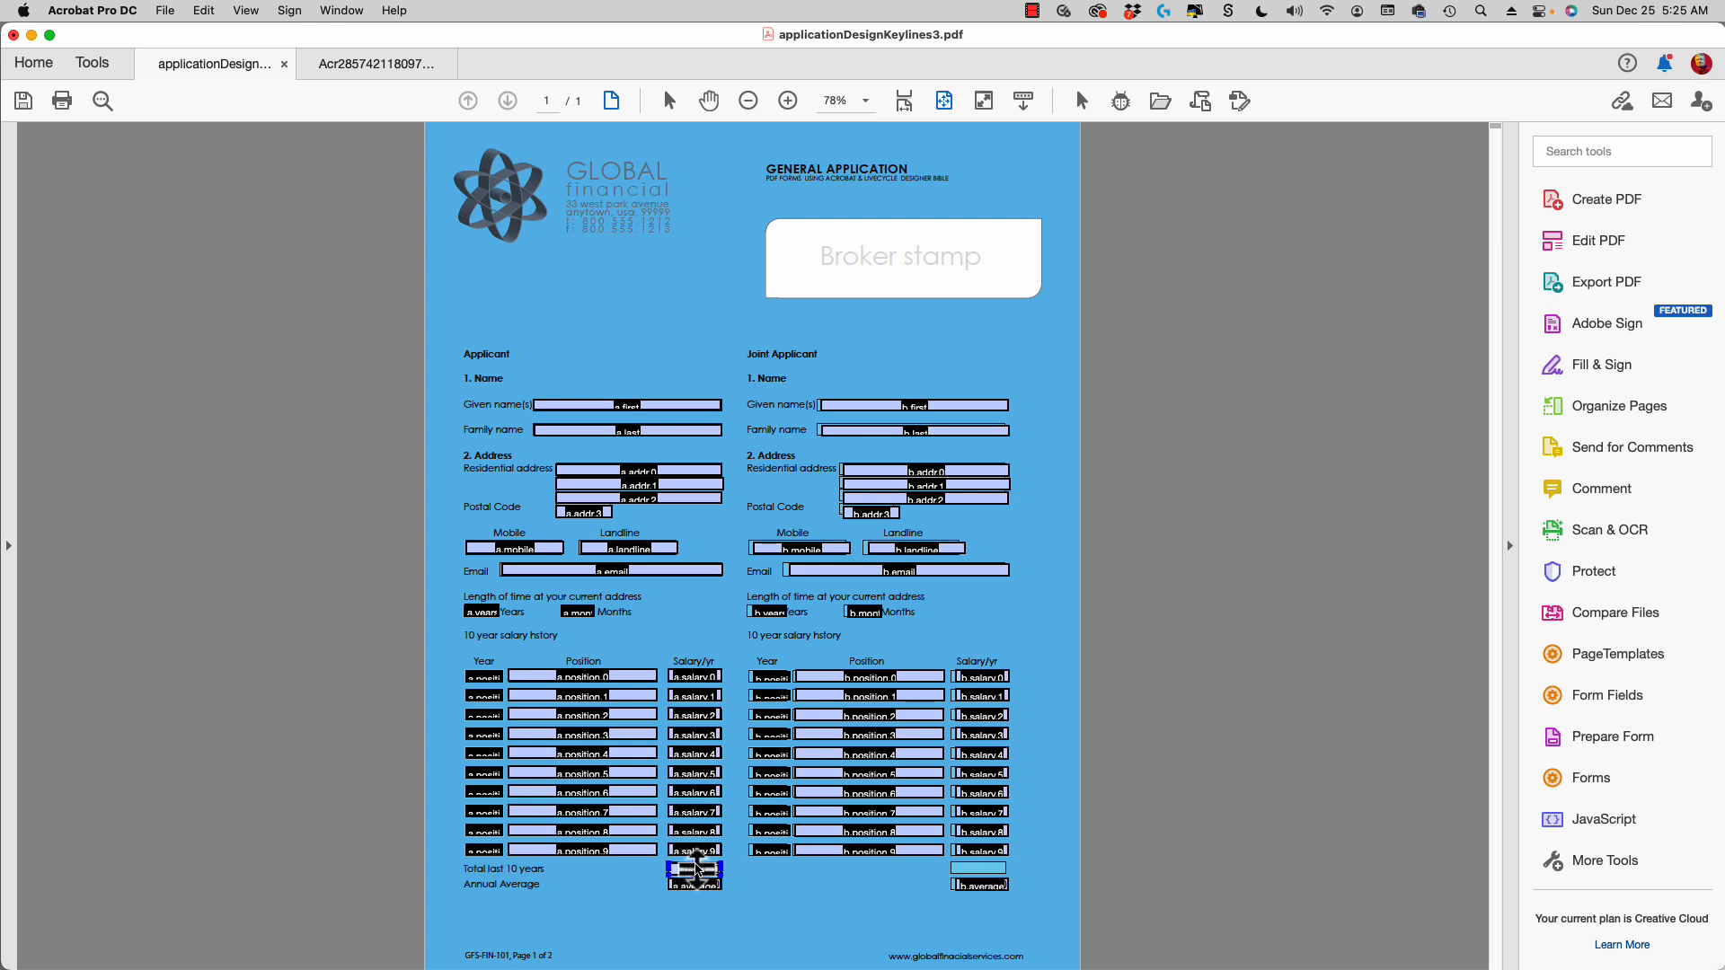
key(super+equal)
key(super+equal)
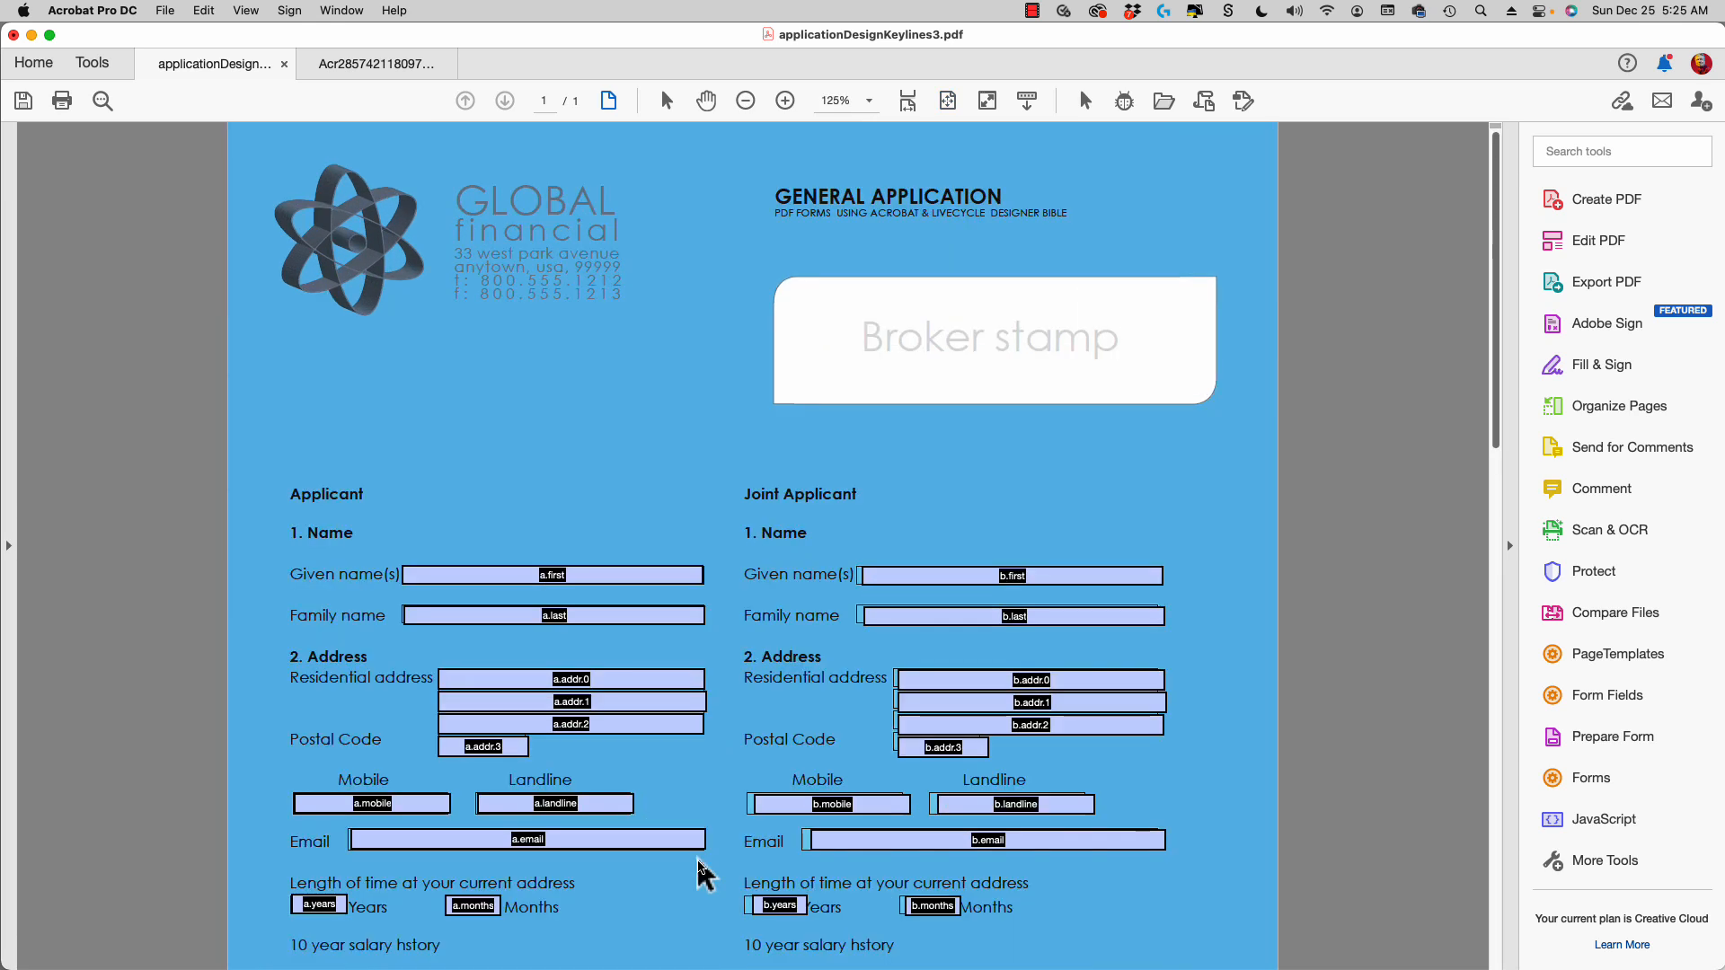
scroll(908, 377, down, 2)
scroll(907, 471, down, 5)
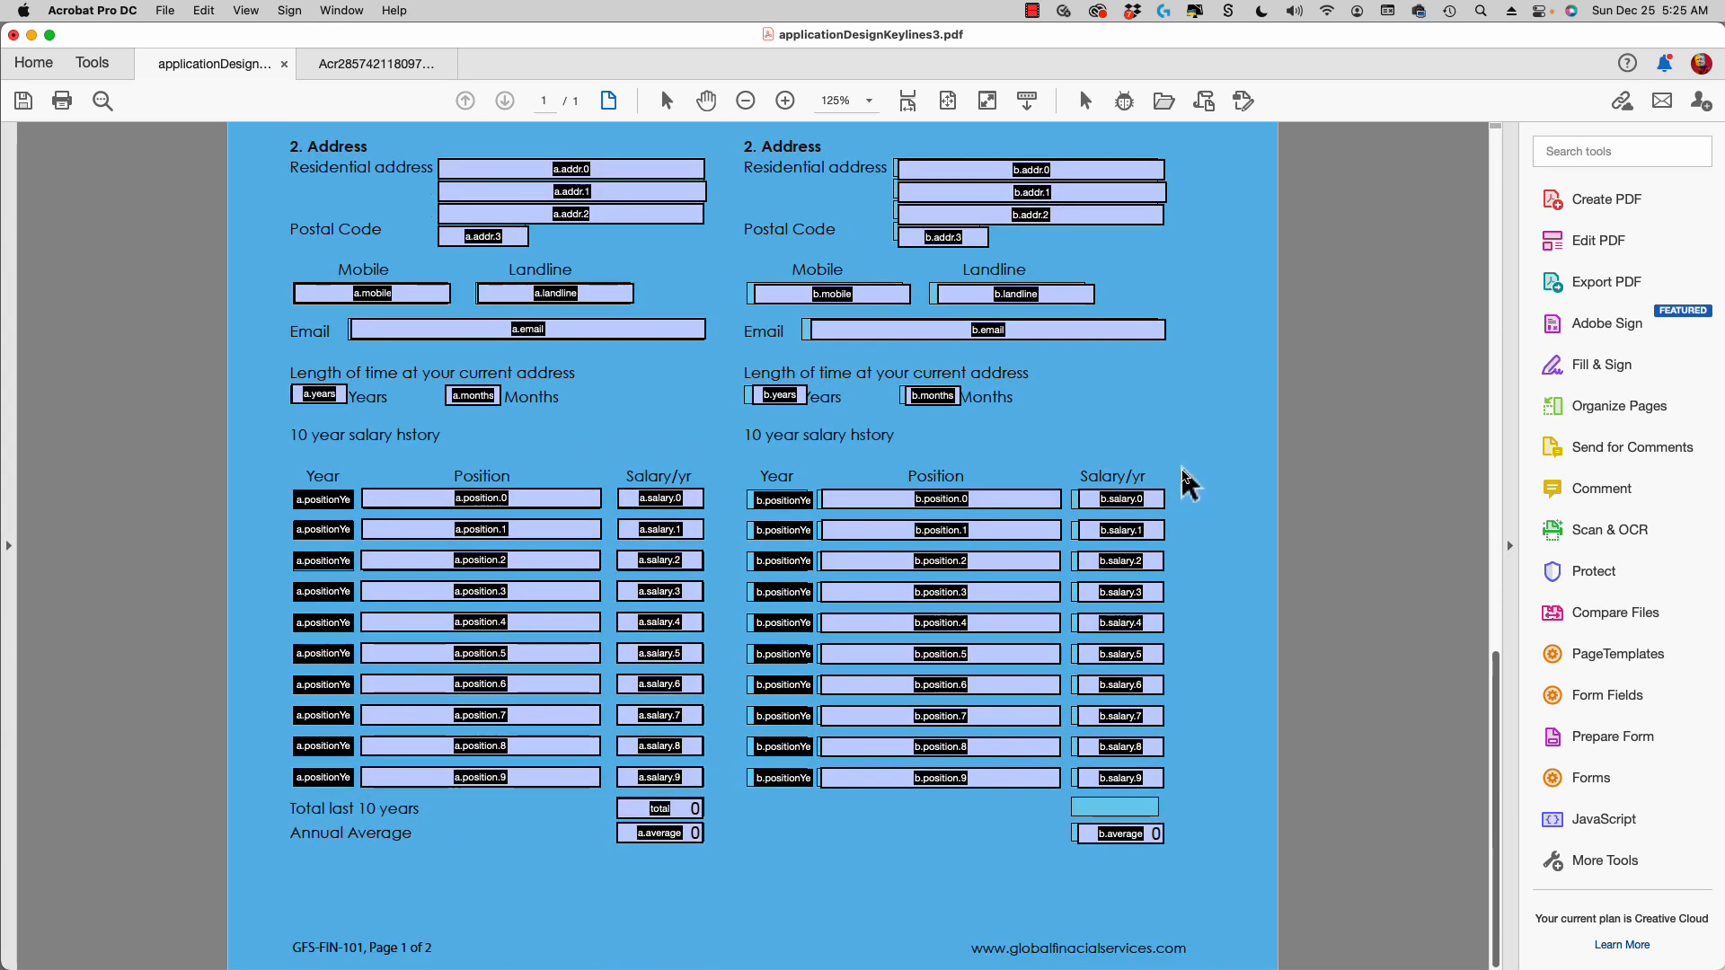
drag(1183, 468, 745, 876)
key(Left)
key(Left)
key(Left)
key(Left)
key(Left)
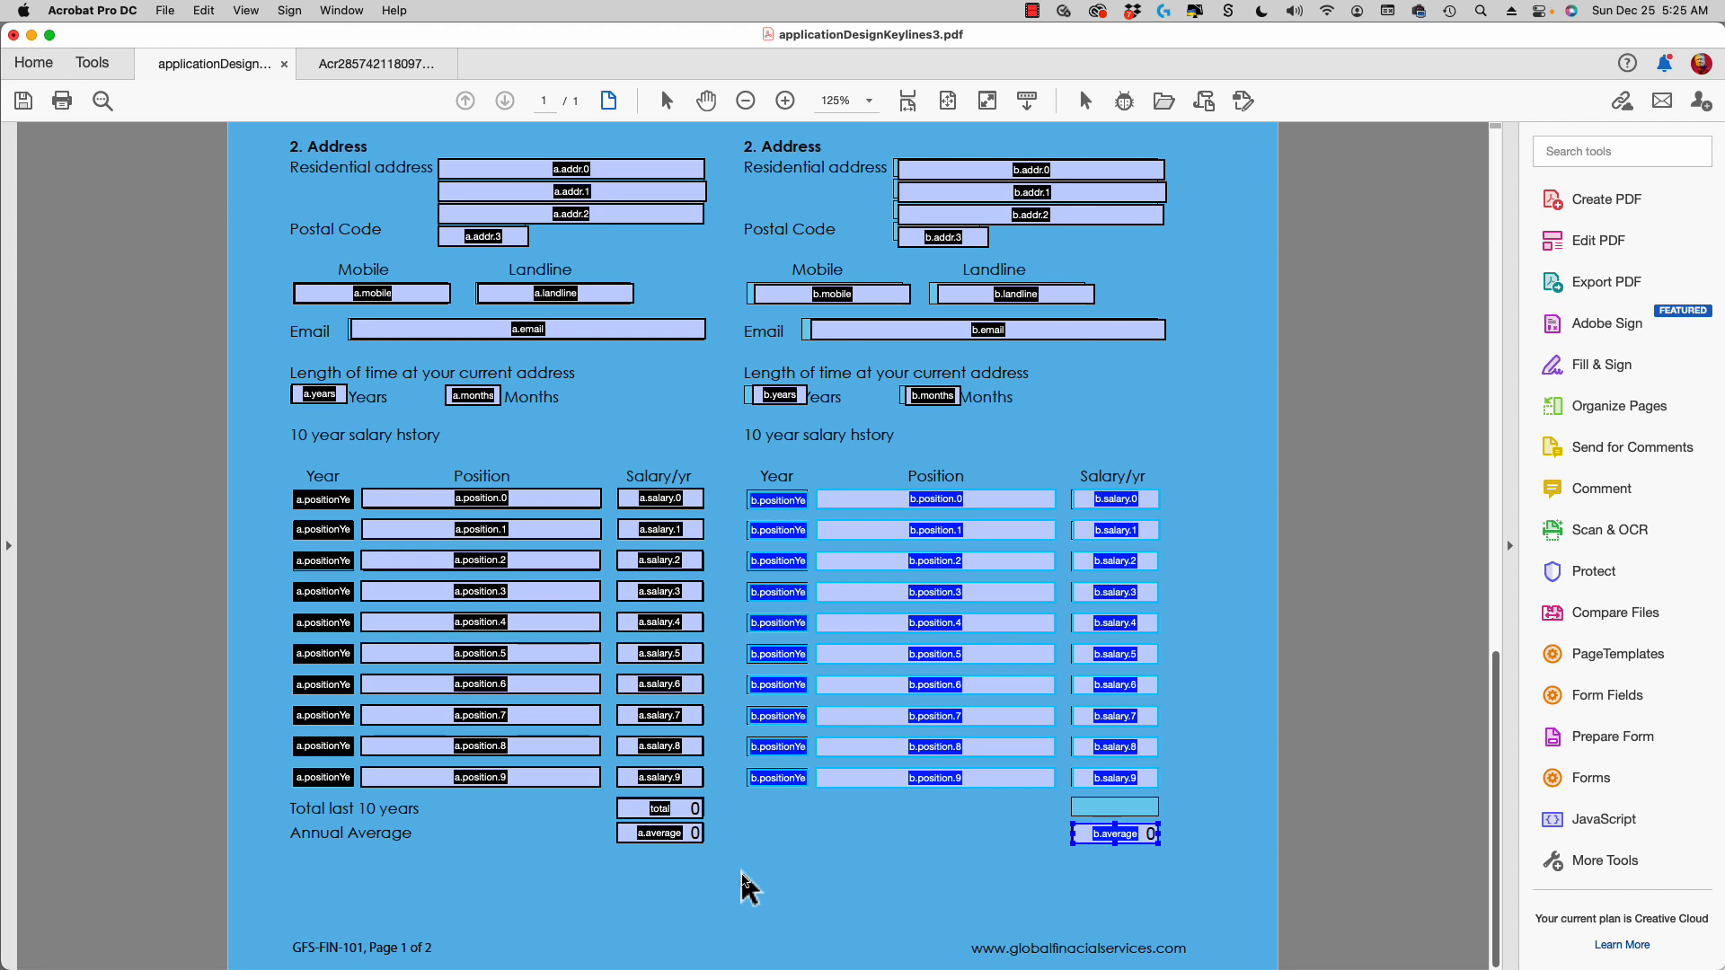
Duplicate the total field into the Joint Applicant's Total last 10 years box and rename the copy btotal.
click(781, 868)
click(673, 810)
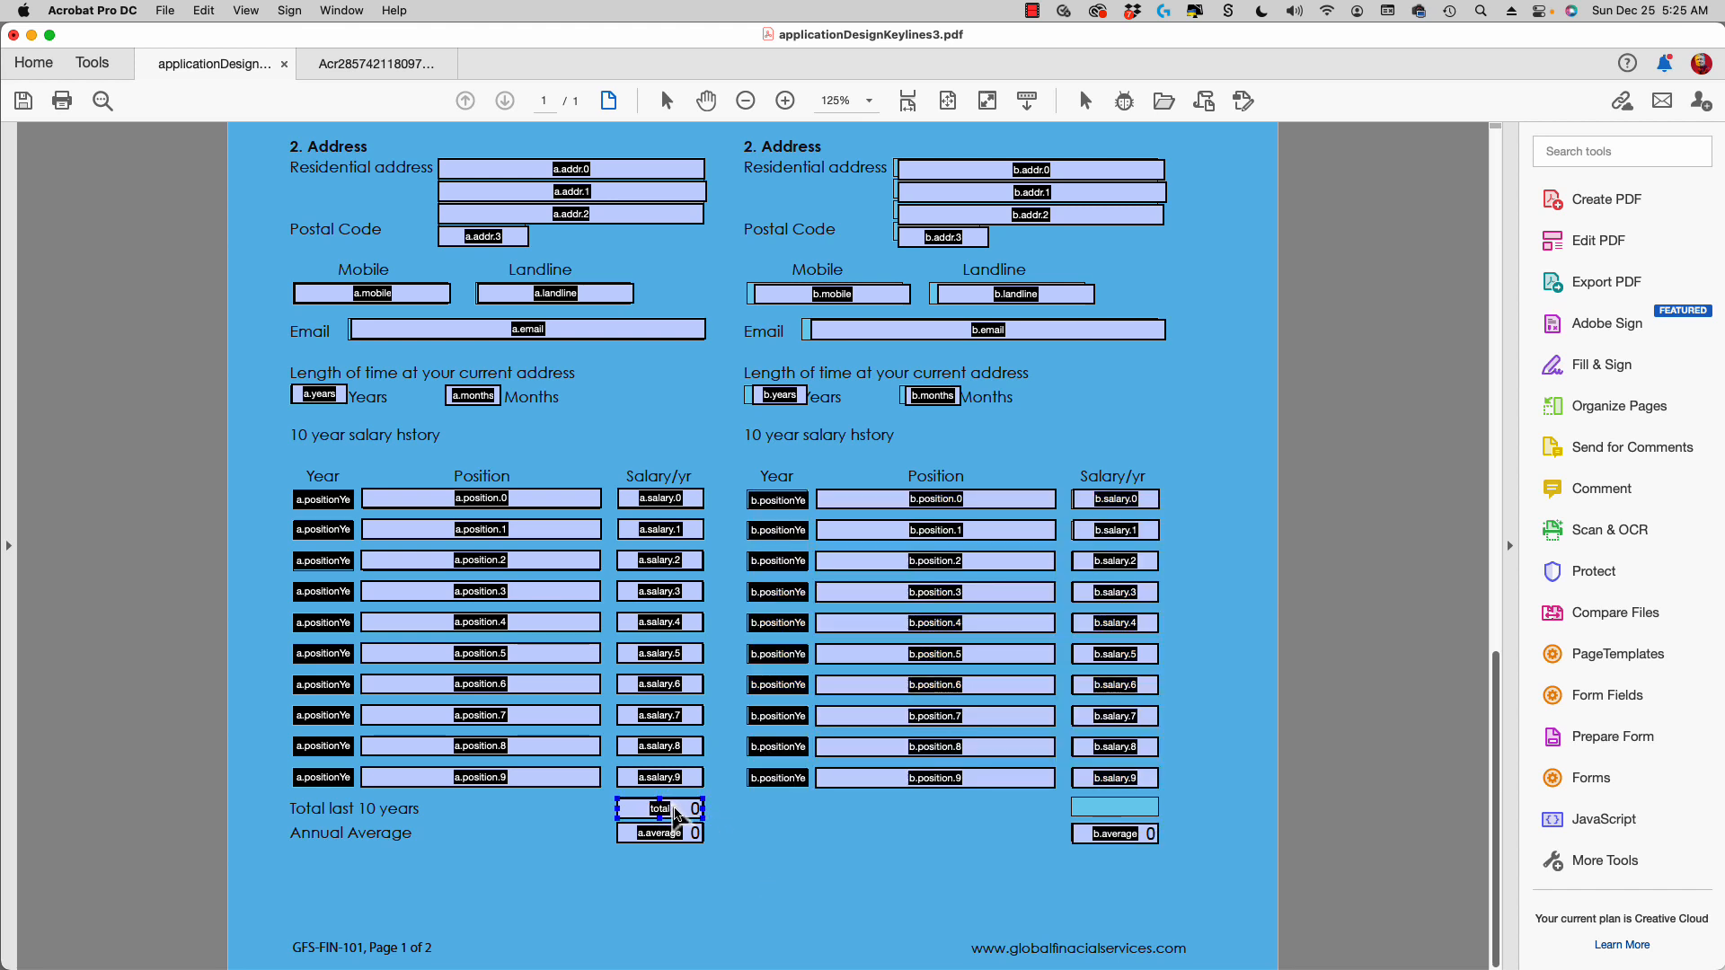
click(676, 814)
drag(673, 806, 1128, 816)
double_click(1129, 815)
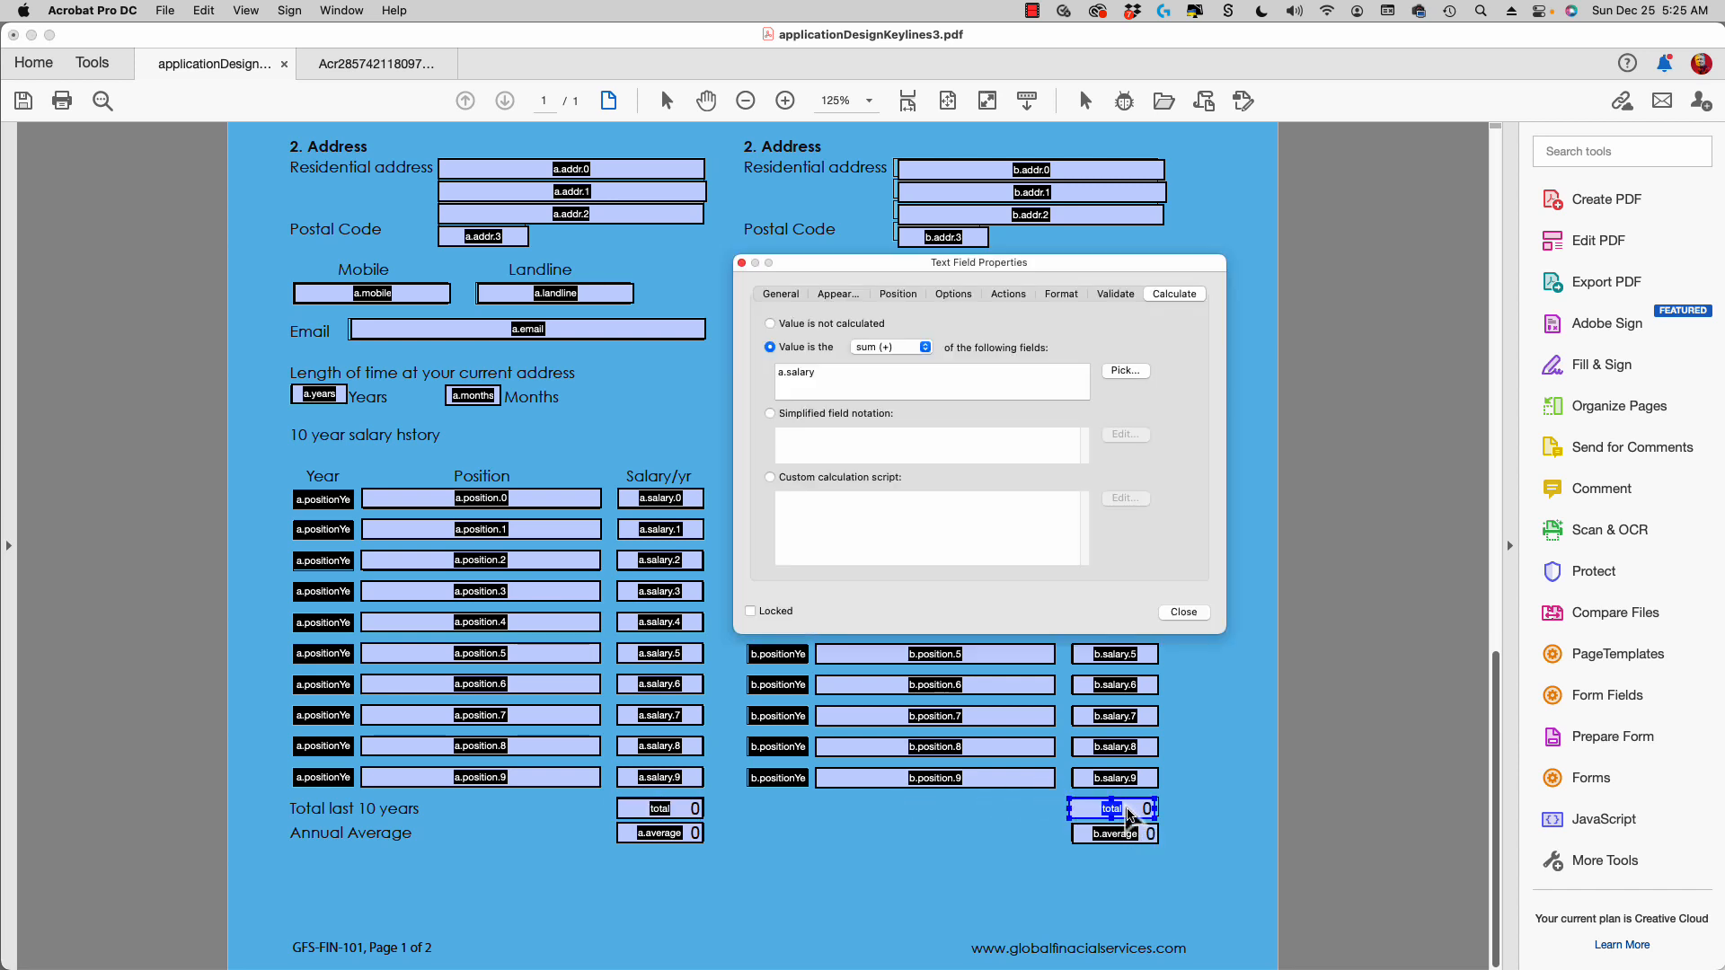
click(796, 296)
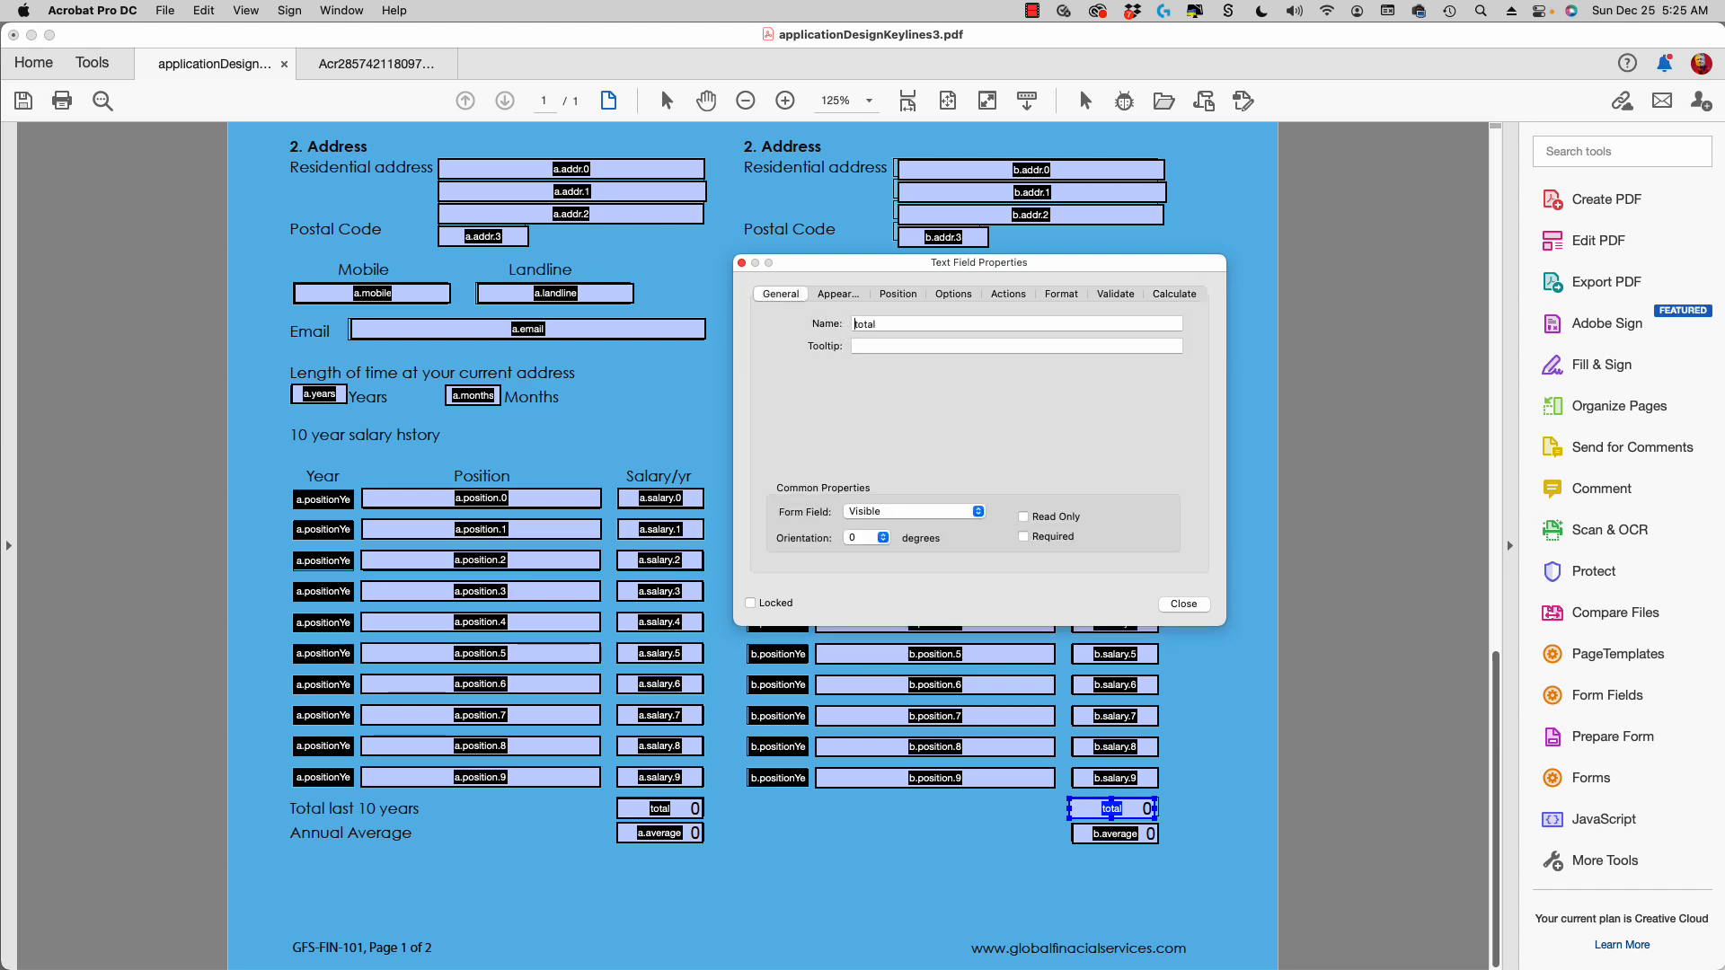
text(b)
key(Return)
Set the btotal field to calculate the sum of b.salary instead of a.salary.
click(1174, 295)
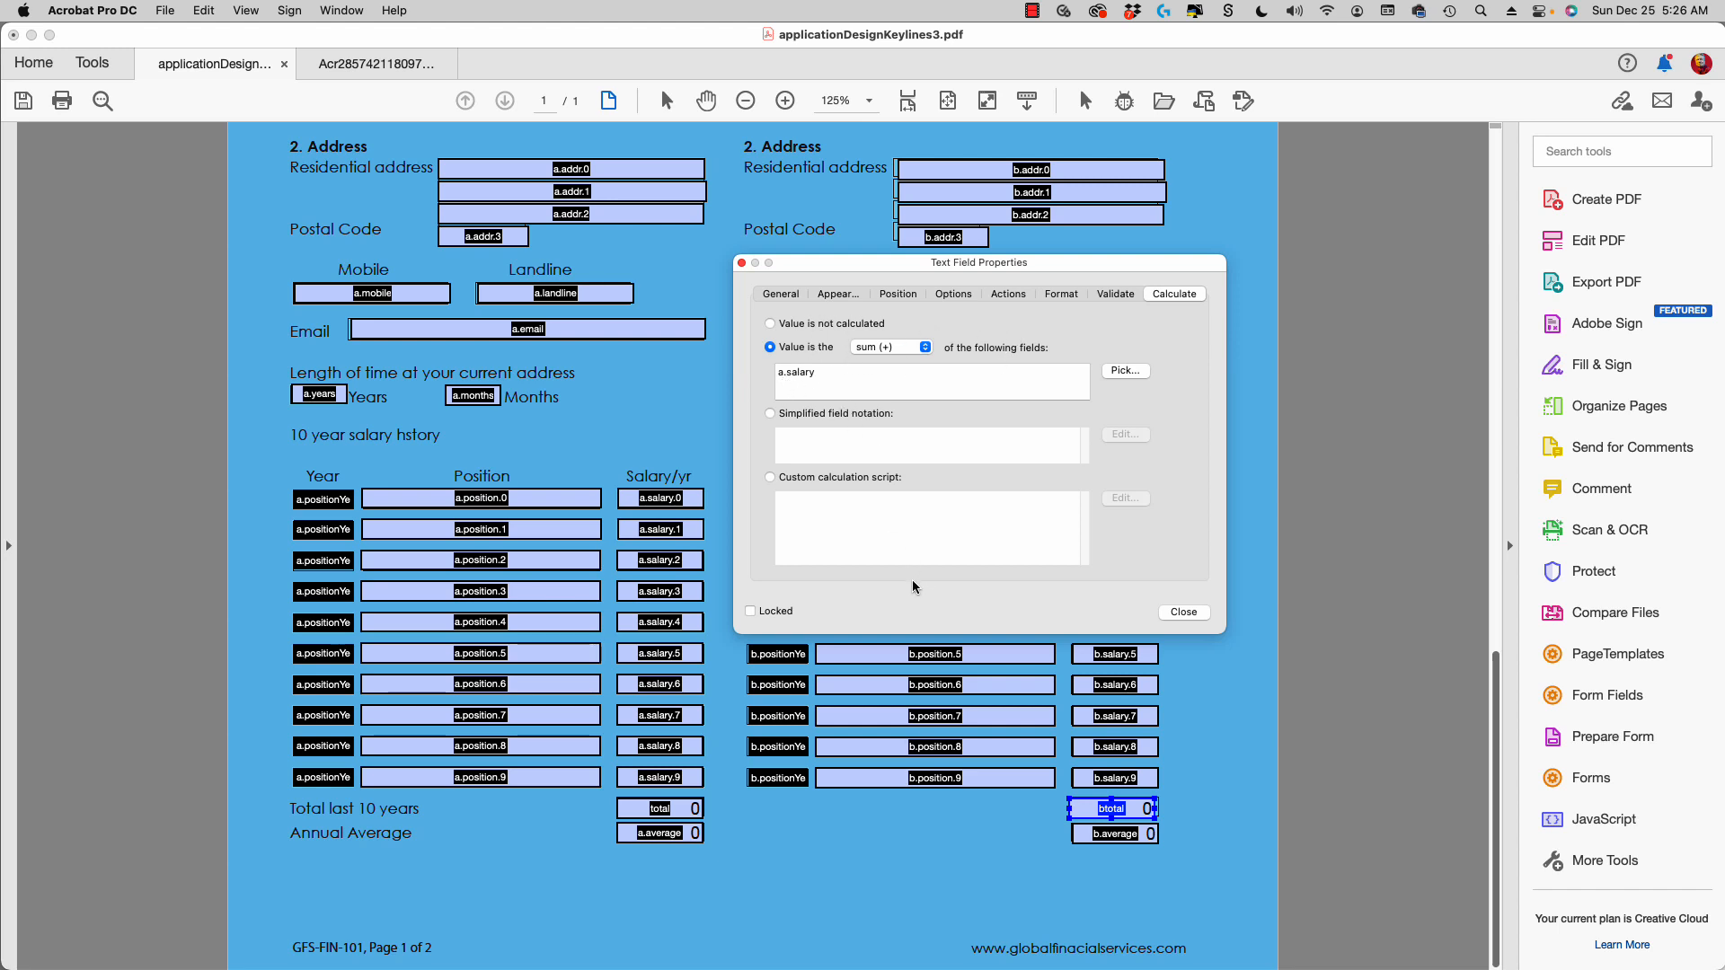
click(663, 833)
click(1122, 371)
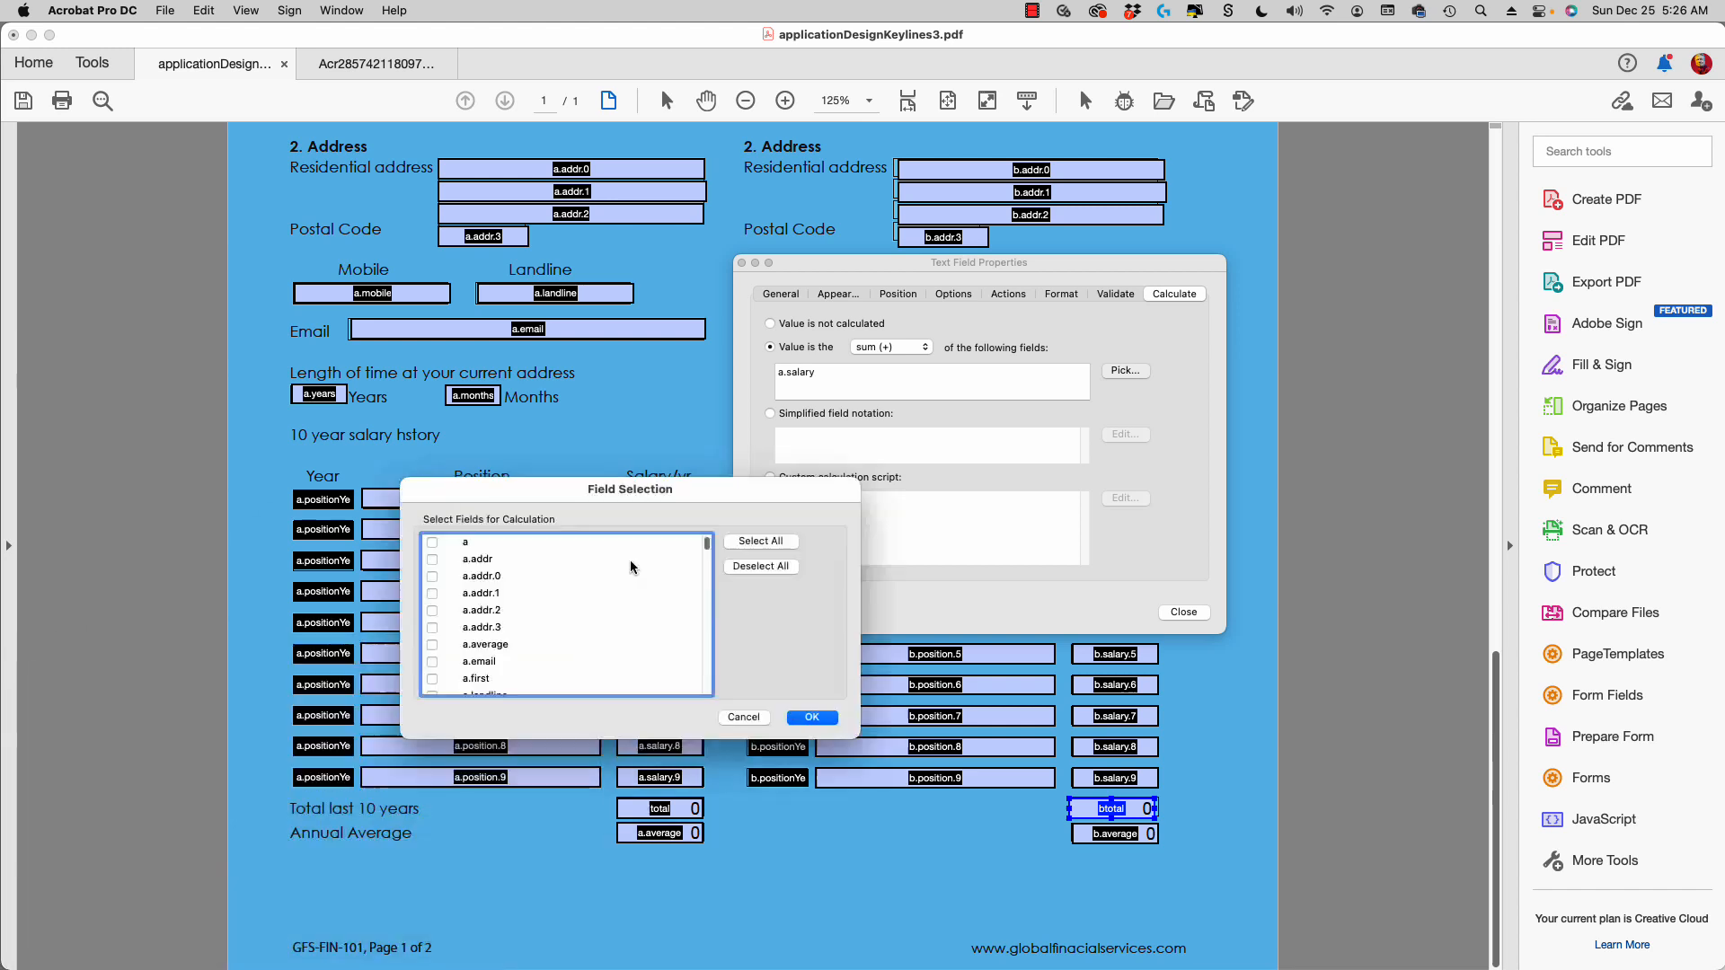
drag(795, 492, 1194, 309)
drag(1103, 360, 1104, 415)
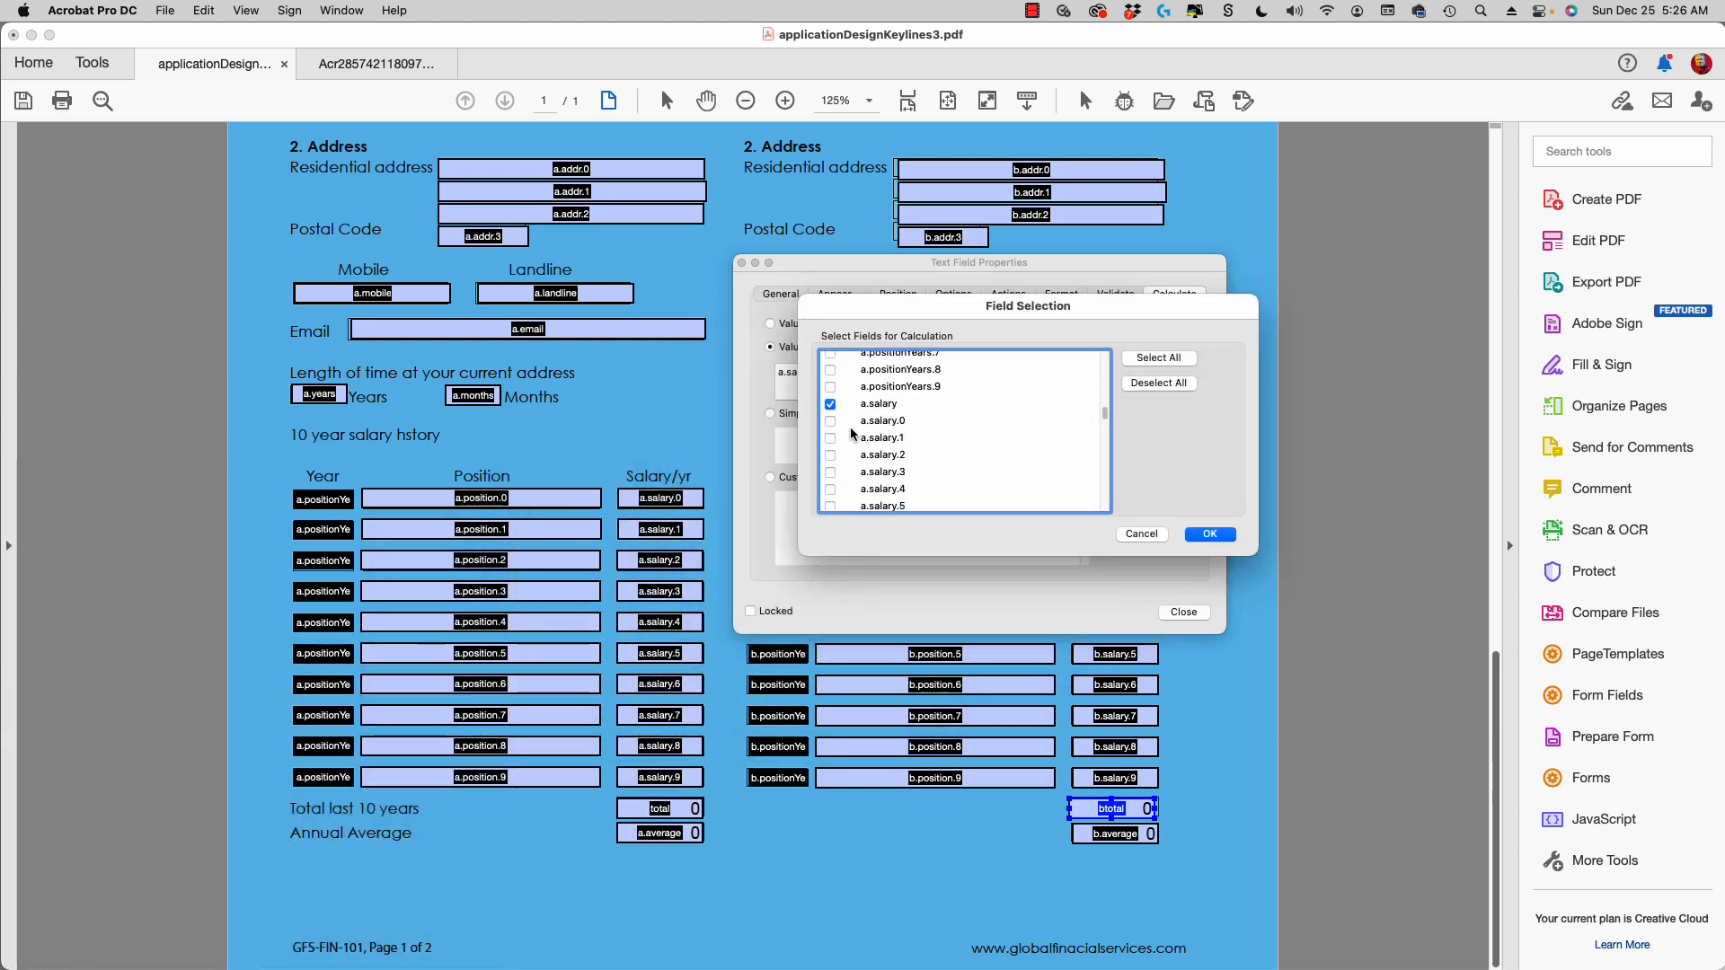
click(830, 405)
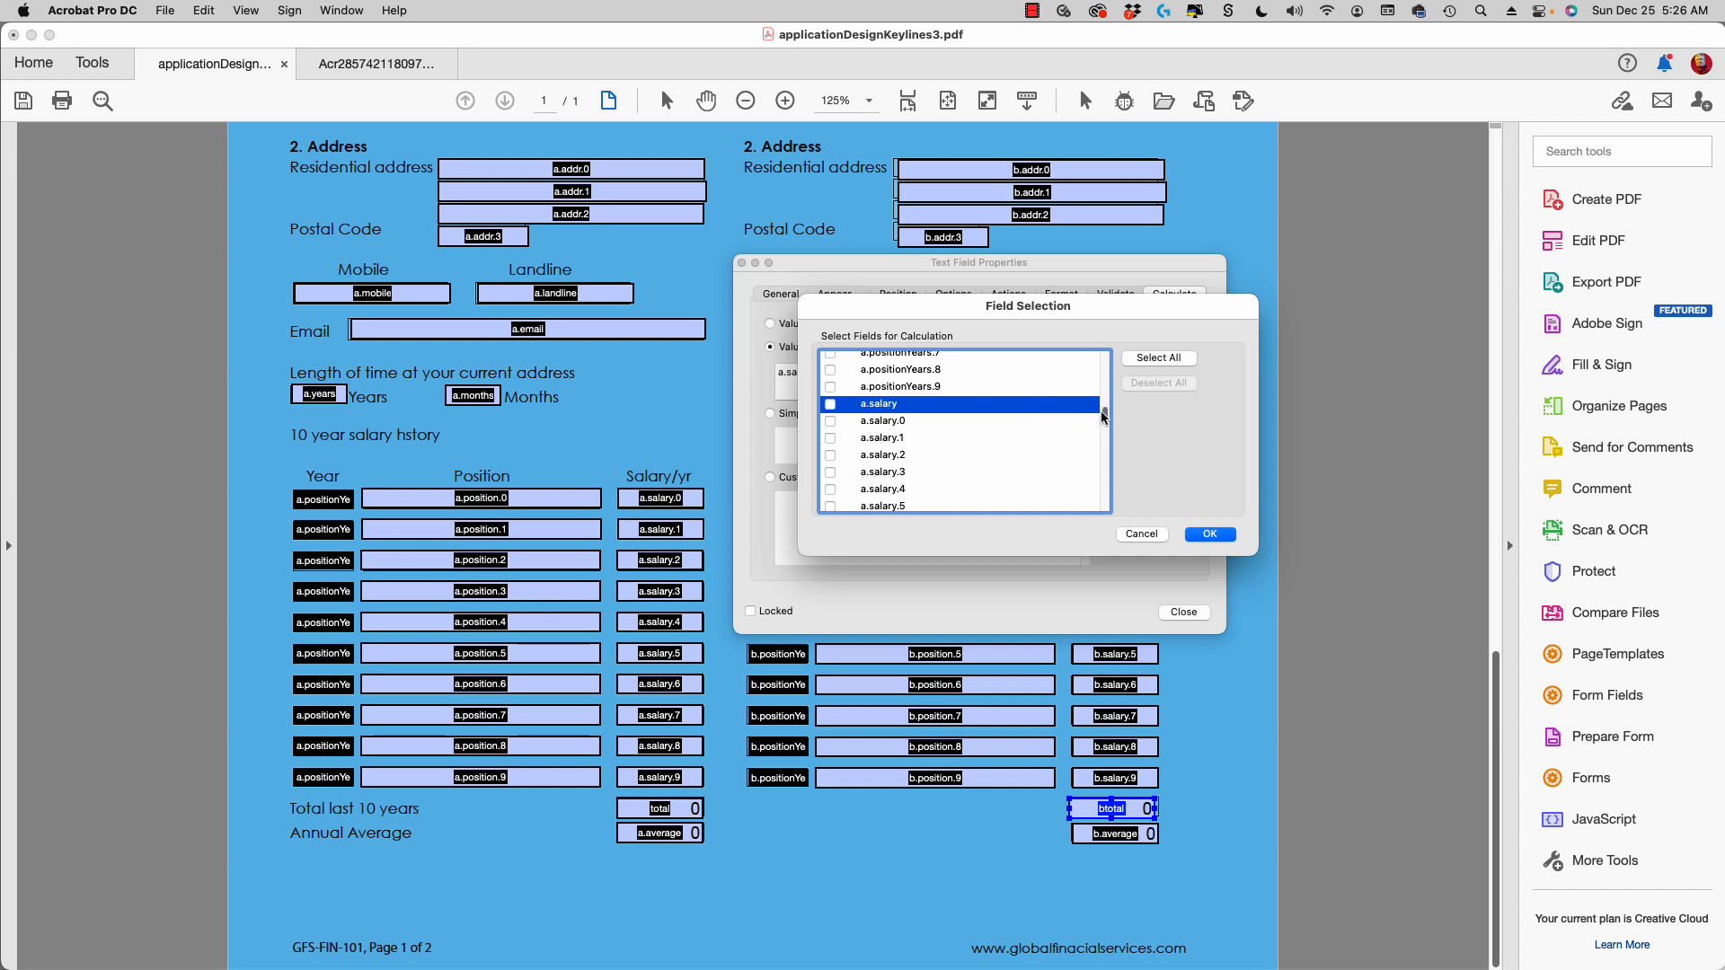
drag(1102, 411, 1065, 485)
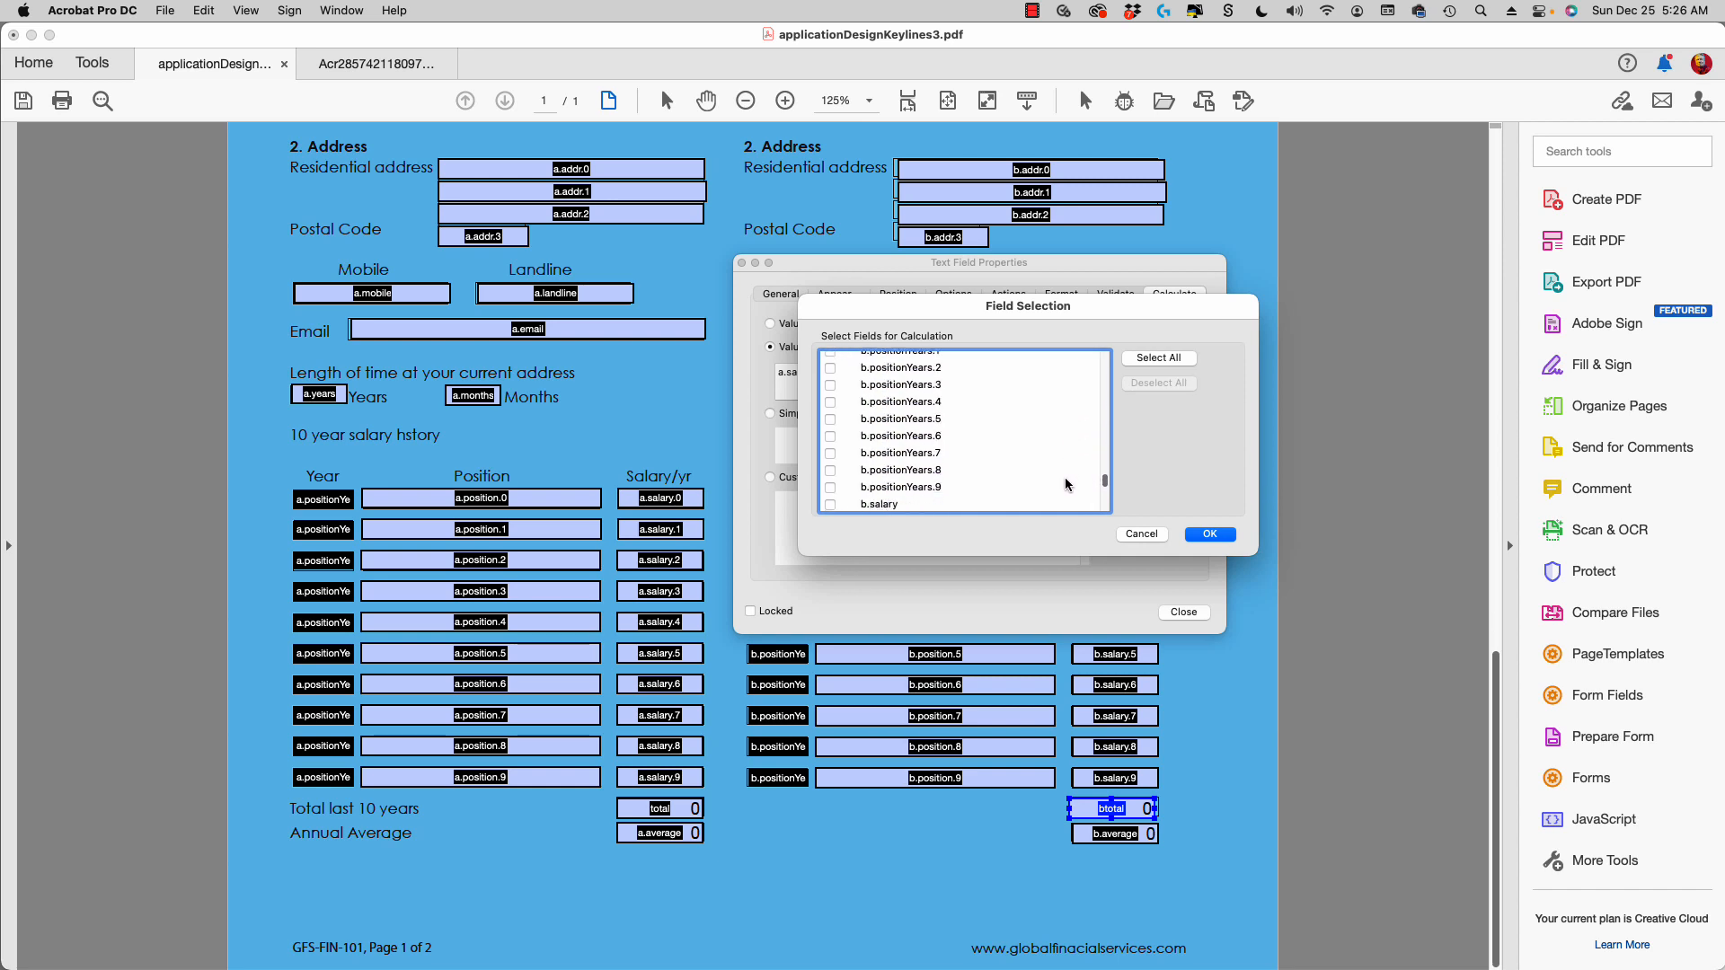
scroll(1065, 485, down, 2)
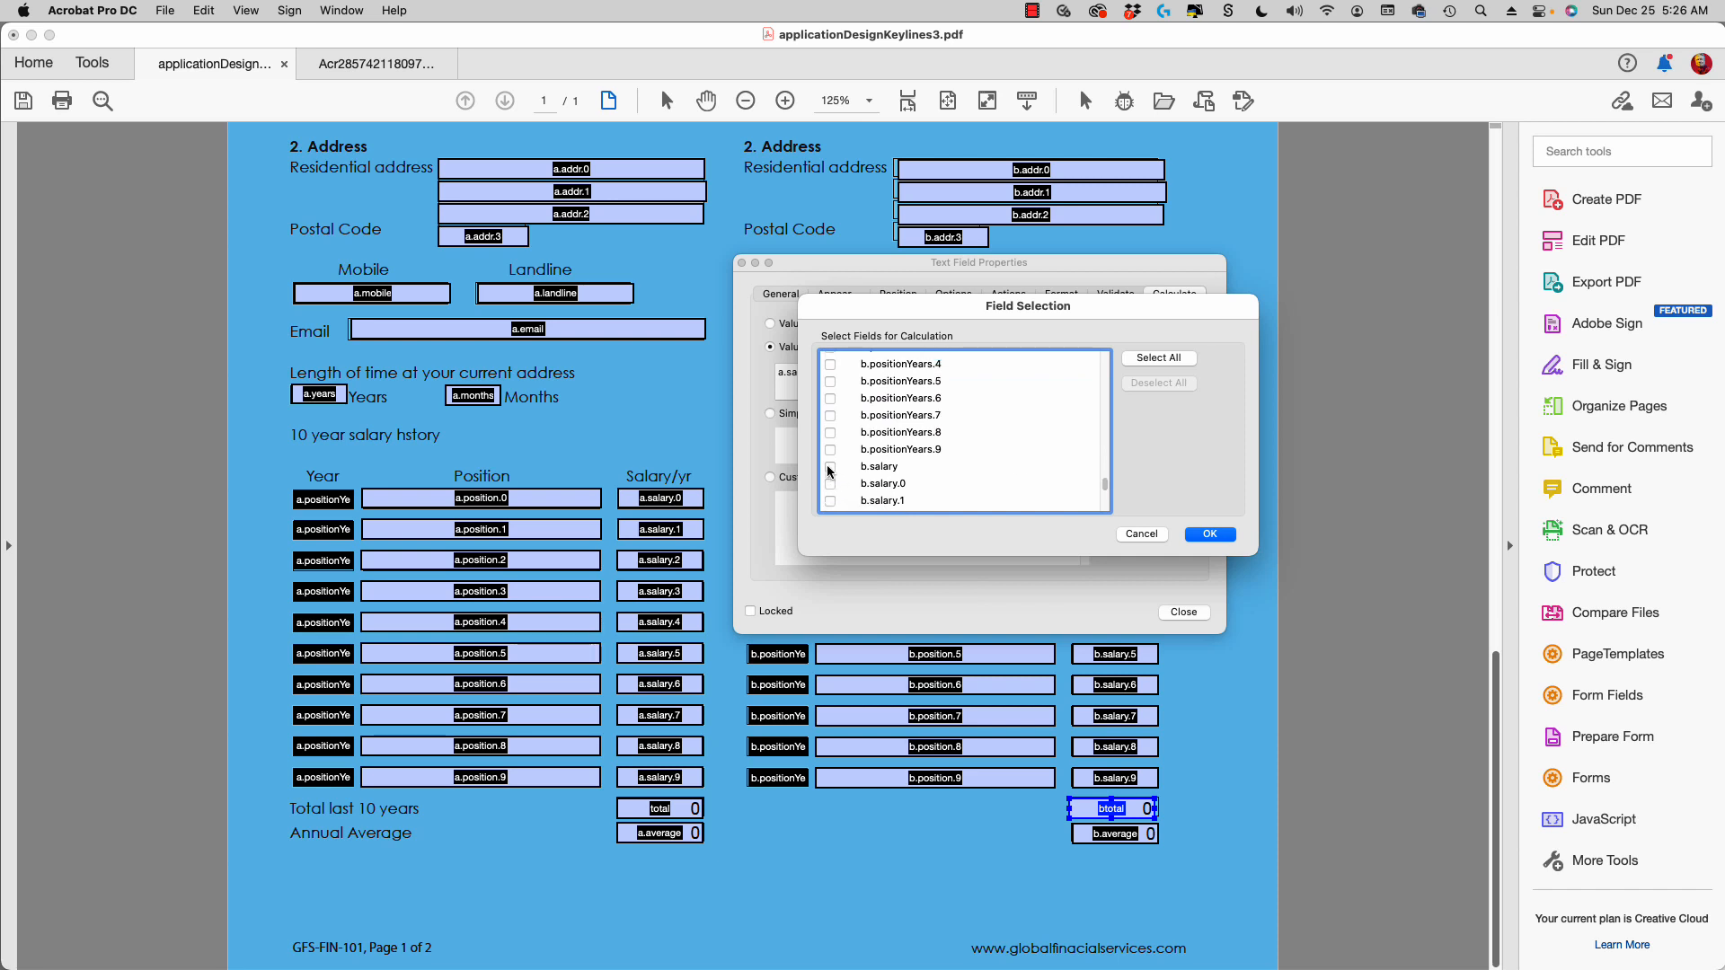
click(829, 468)
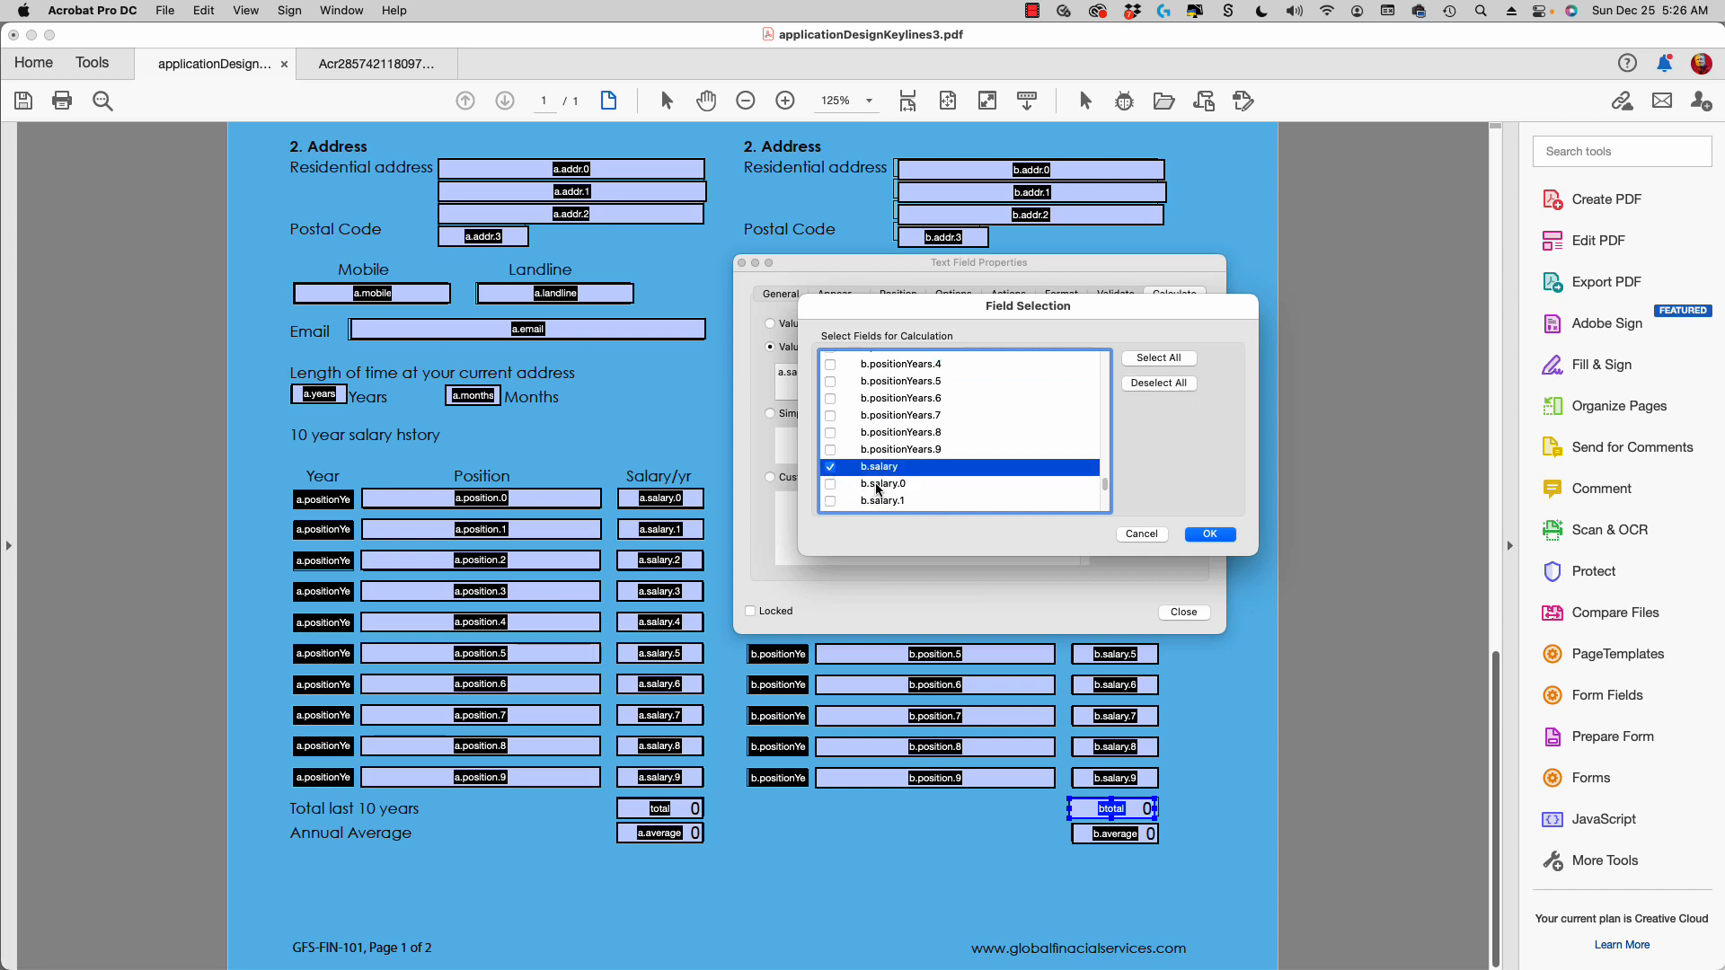
click(1197, 535)
drag(1161, 261, 882, 234)
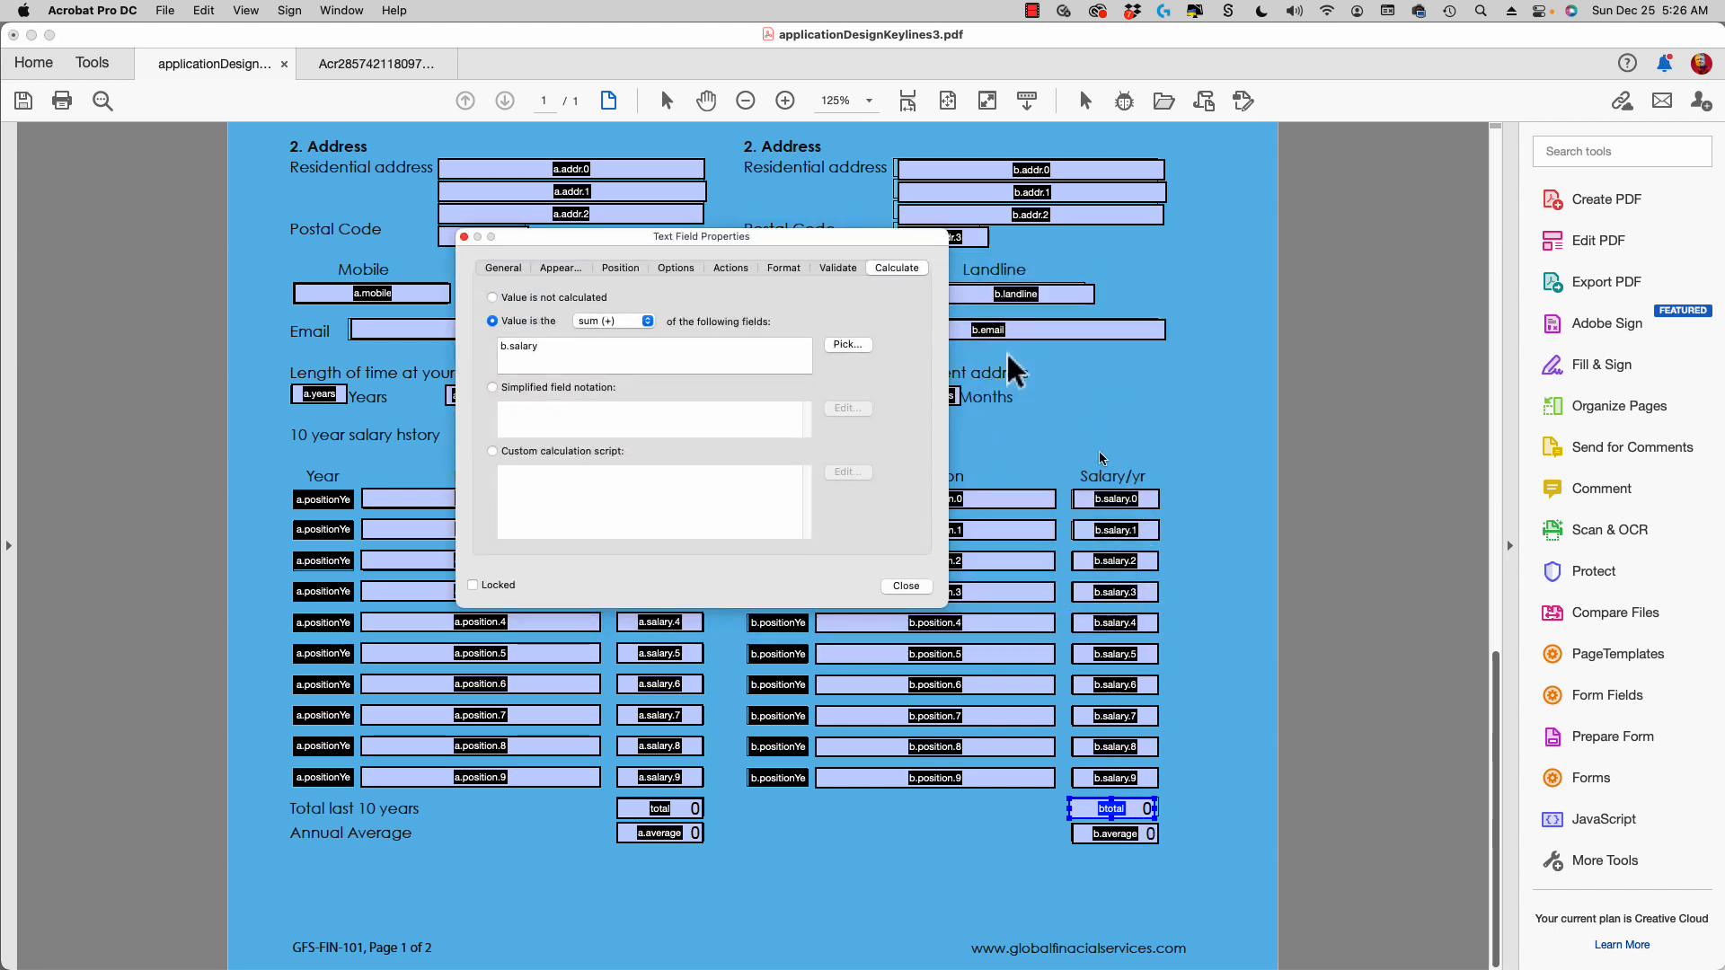
Change the b.average field's simplified field notation to btotal/10 and close its properties.
shift+click(1114, 834)
click(1114, 834)
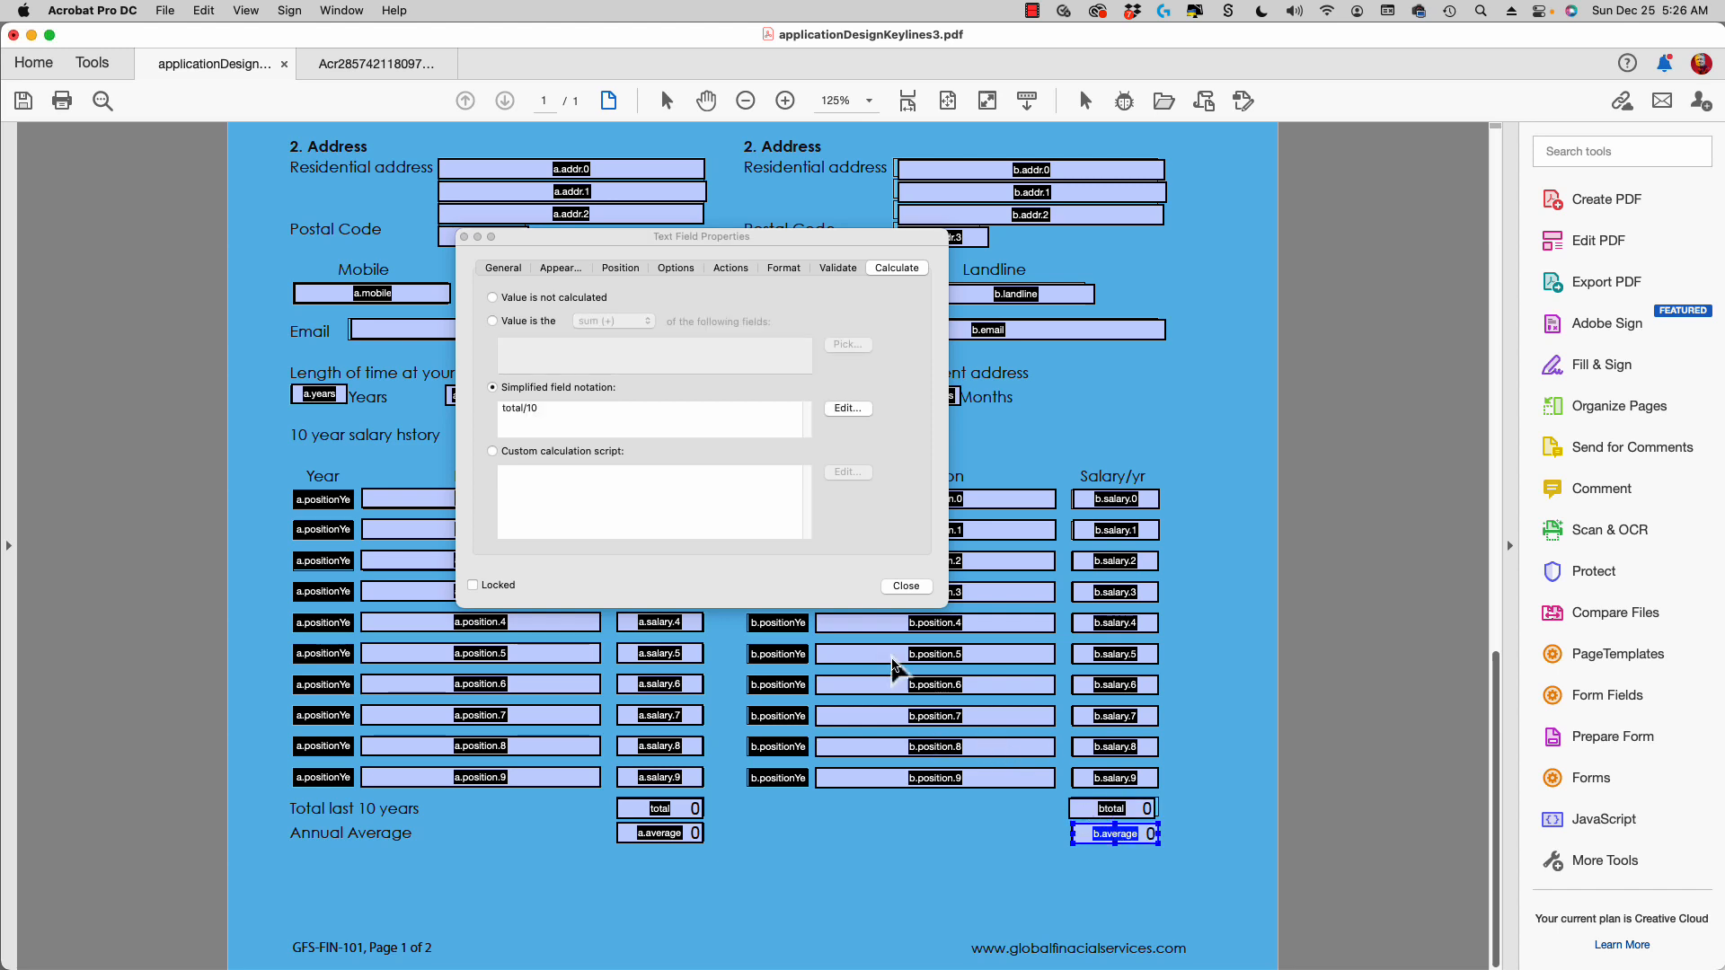
drag(757, 238, 1063, 242)
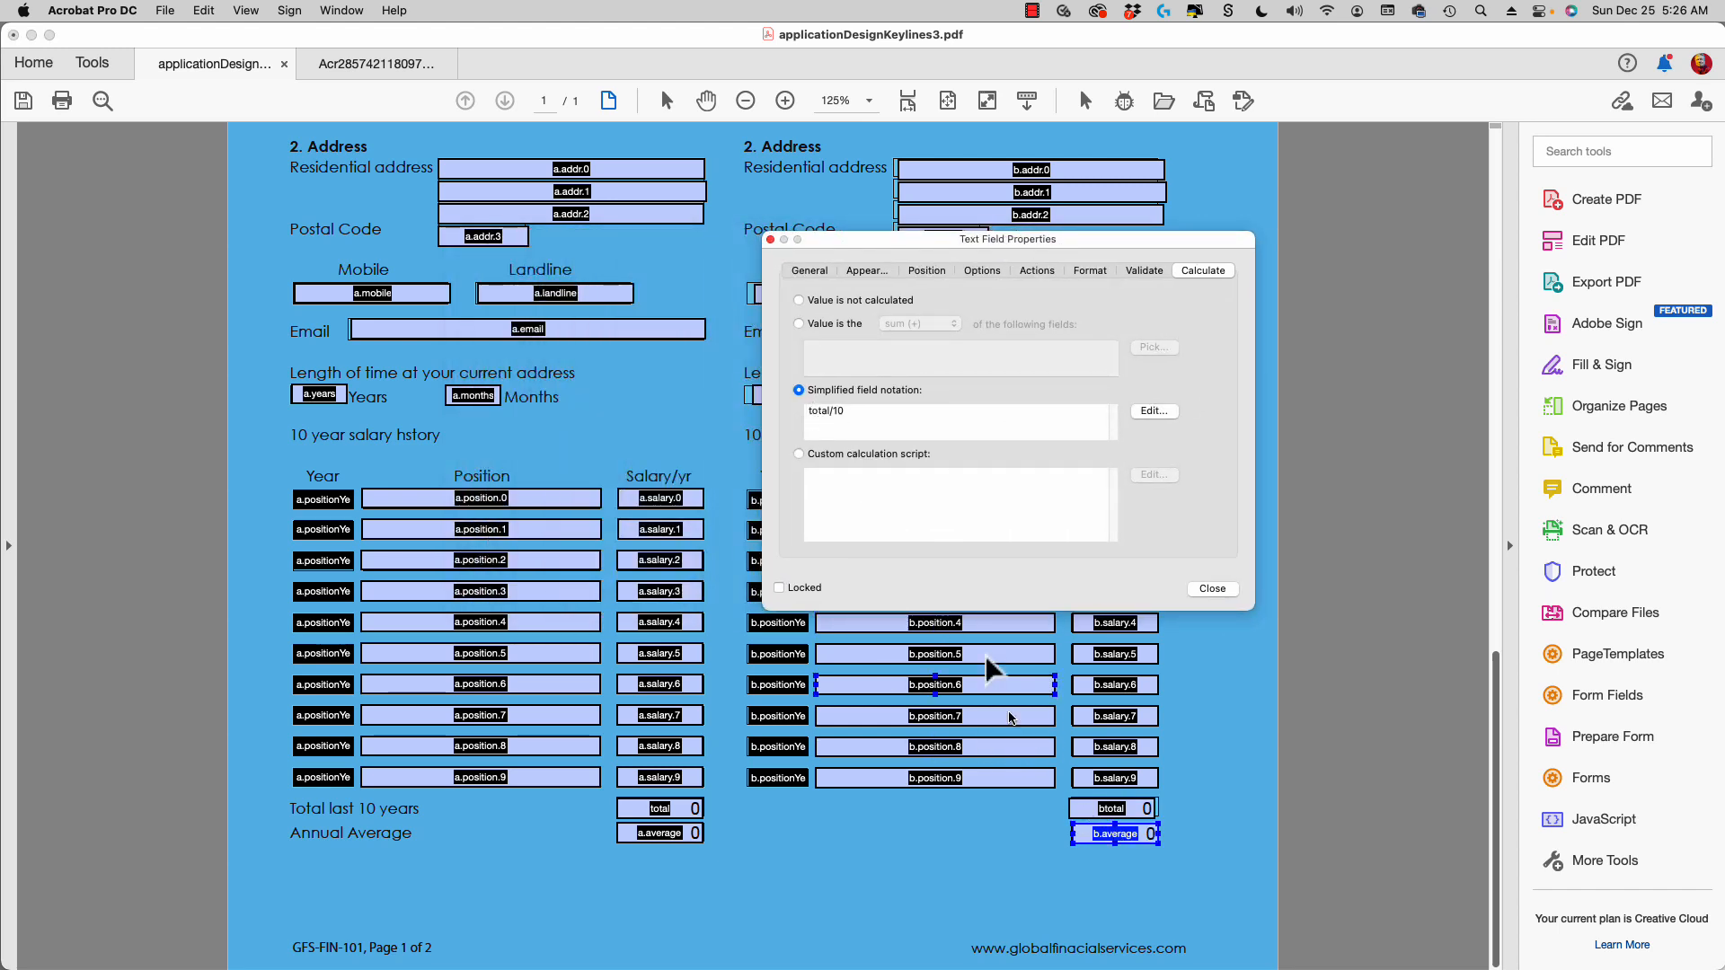
click(1154, 411)
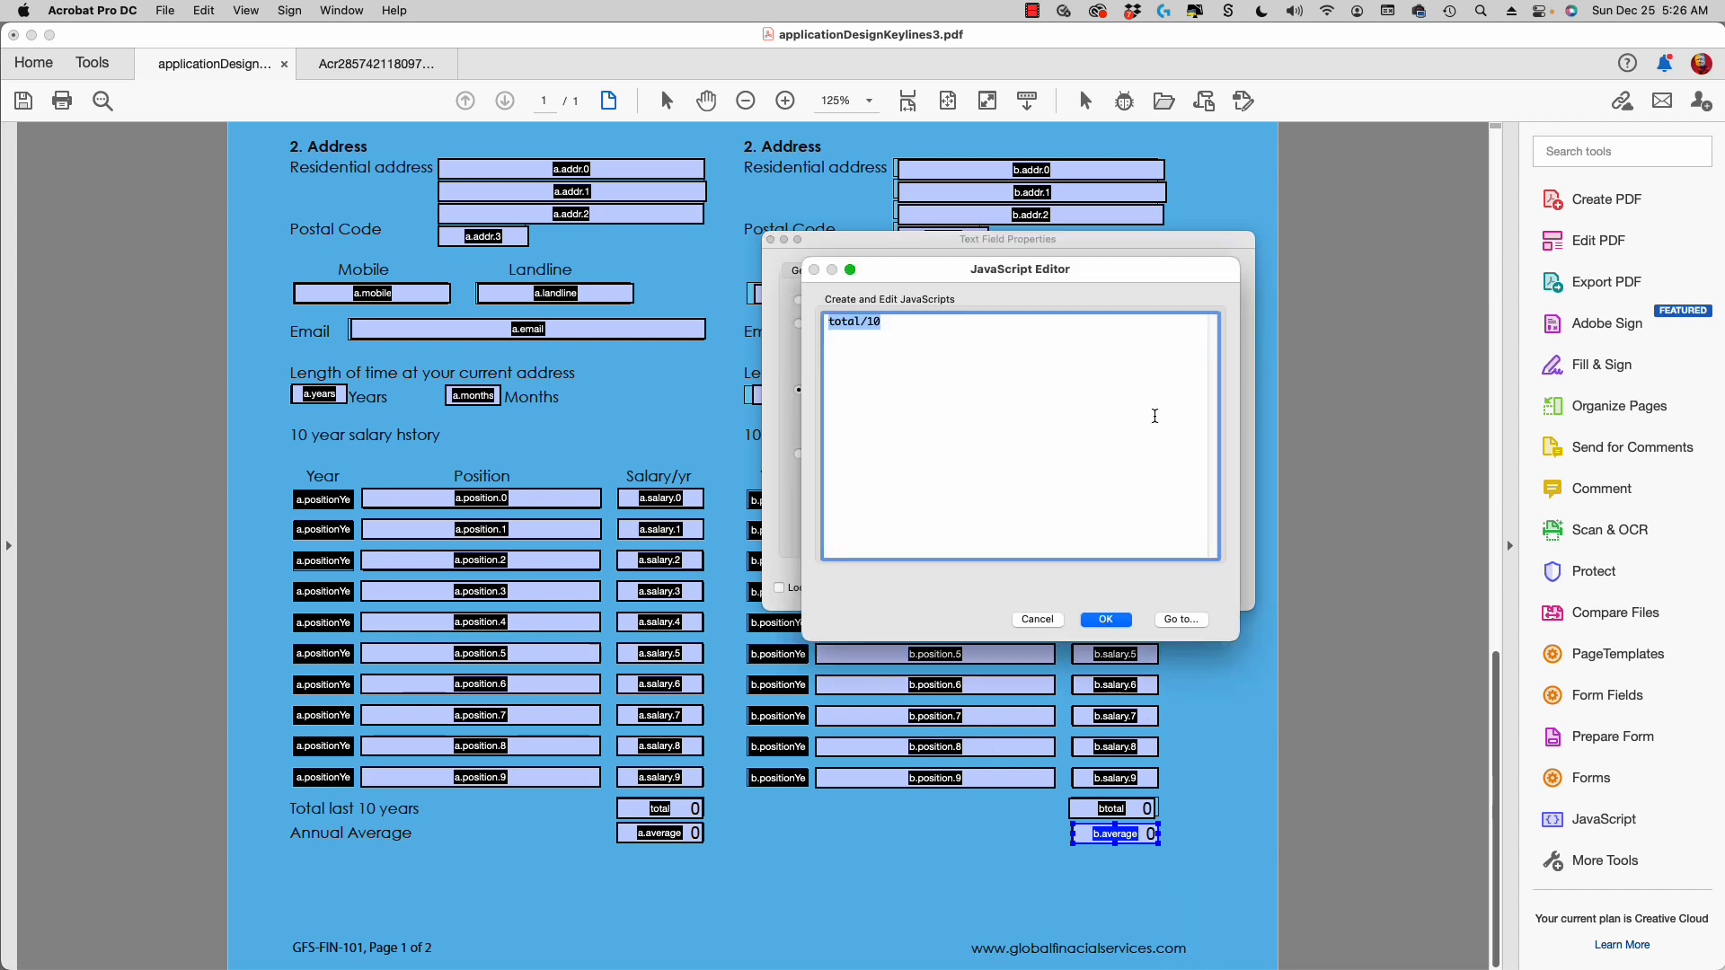
click(826, 322)
text(b)
click(1100, 620)
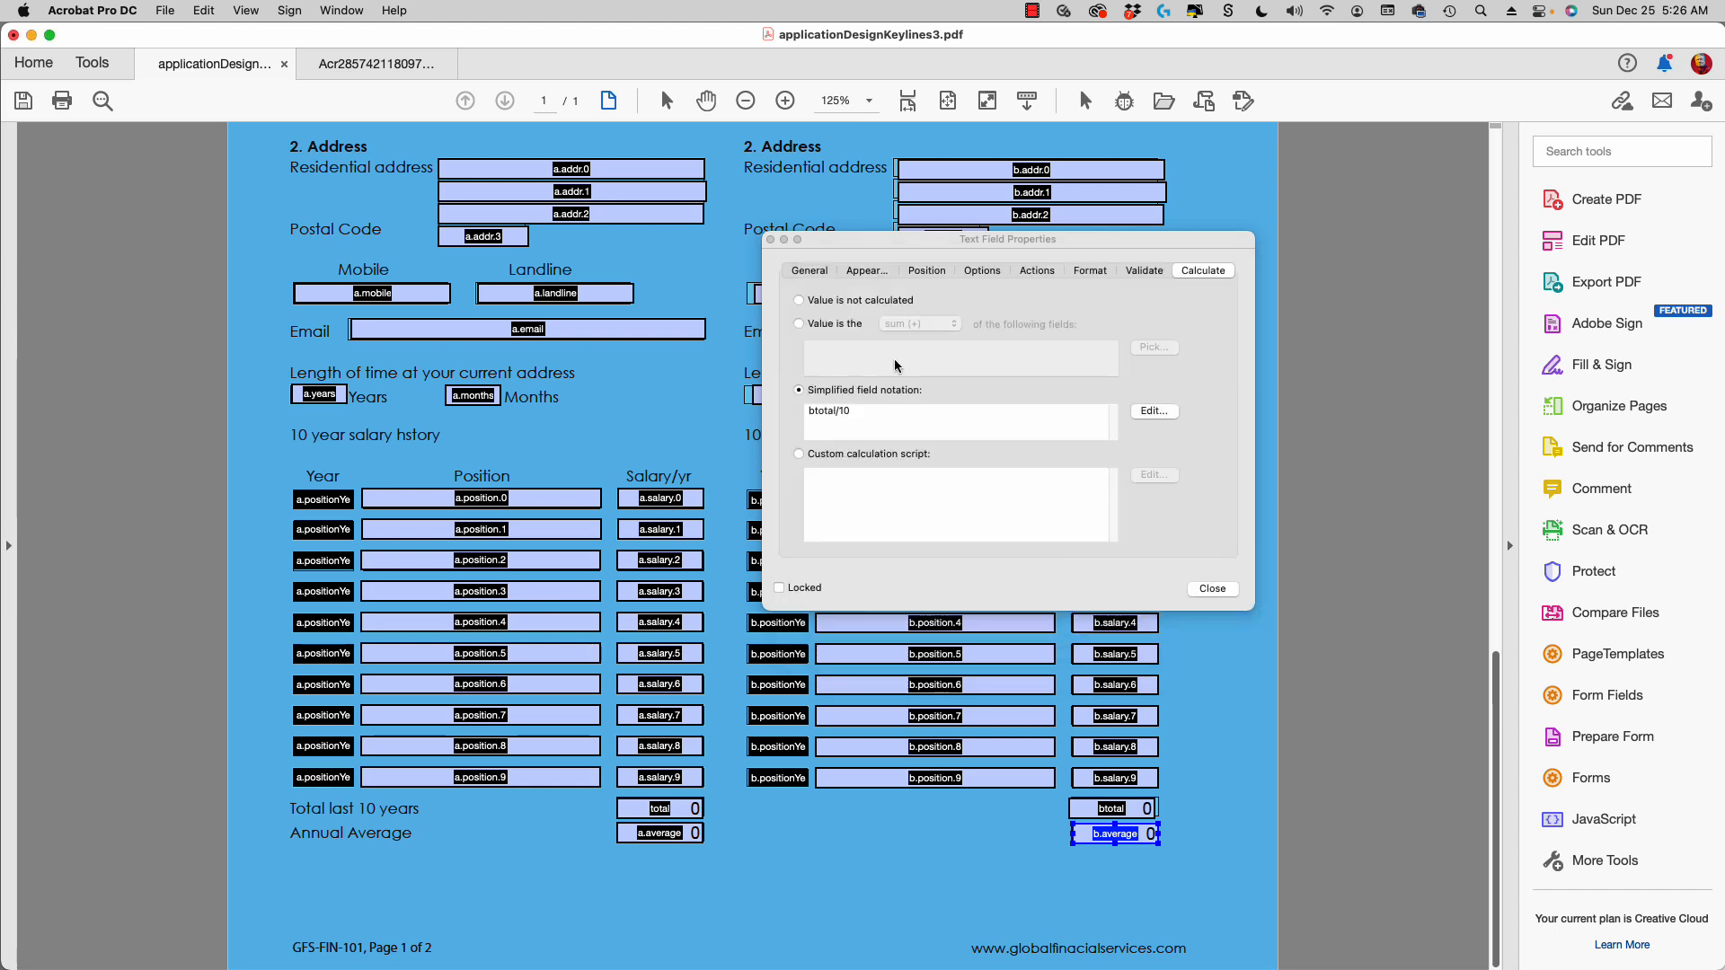
click(768, 239)
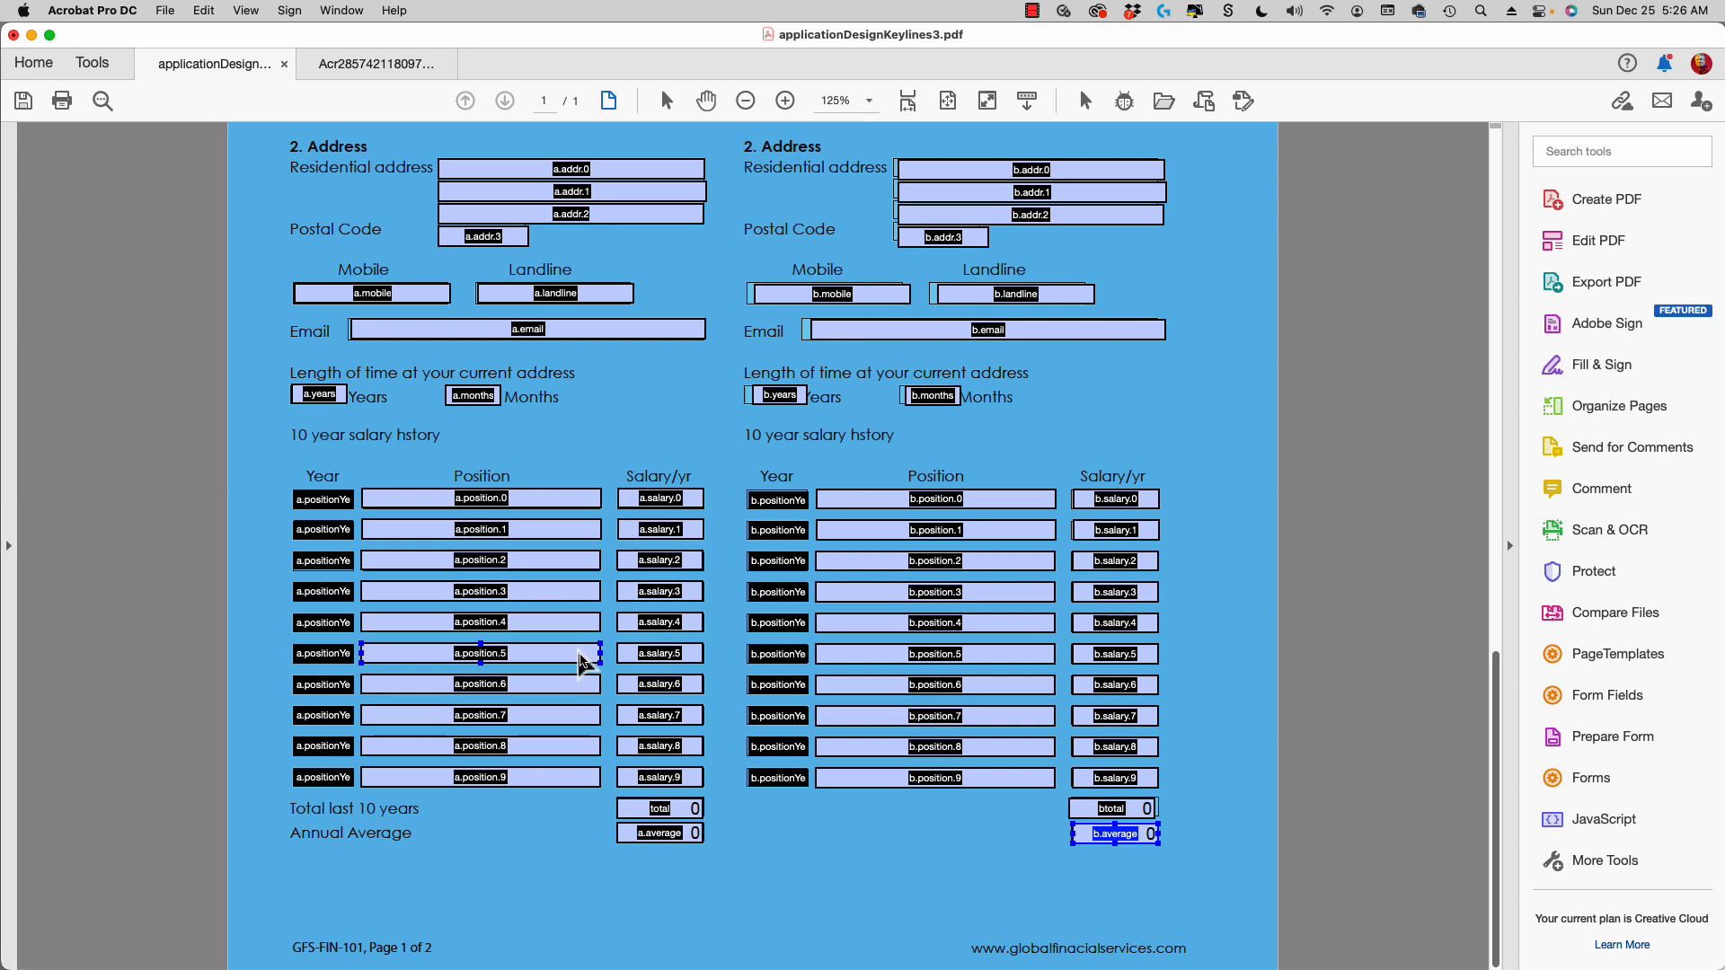
Select the Joint Applicant name, address, contact and length-of-time fields, nudge them left onto their printed boxes, and deselect them.
scroll(800, 194, up, 1)
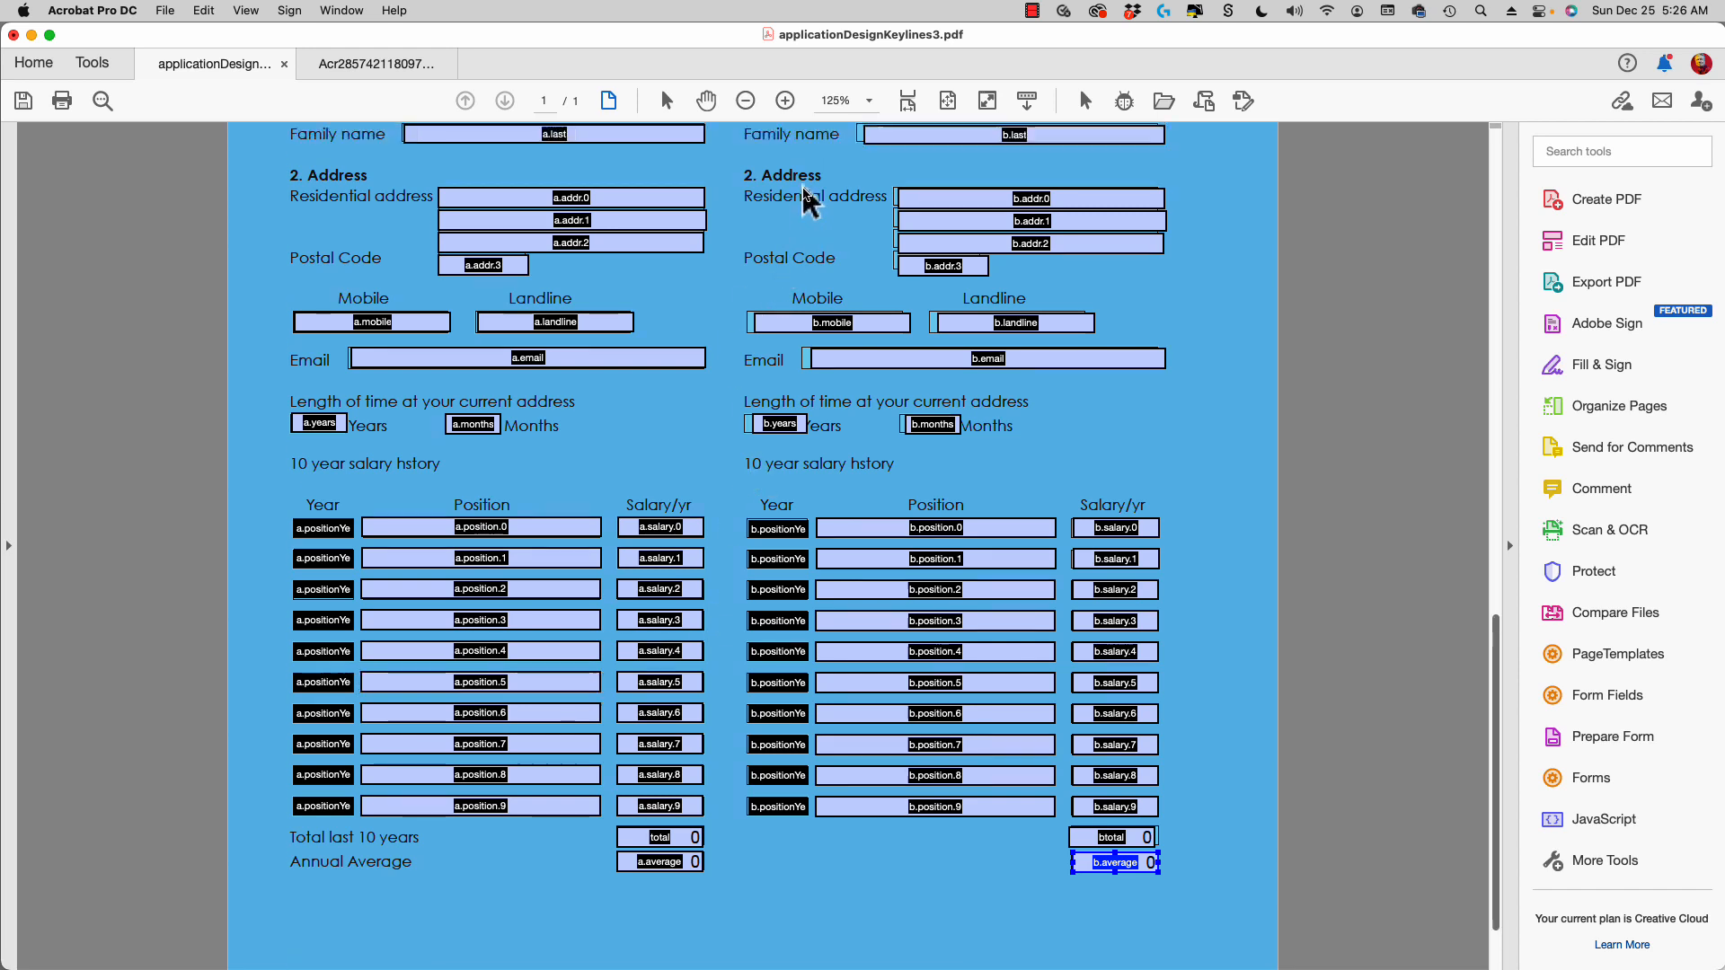
scroll(807, 196, up, 5)
drag(717, 186, 1158, 597)
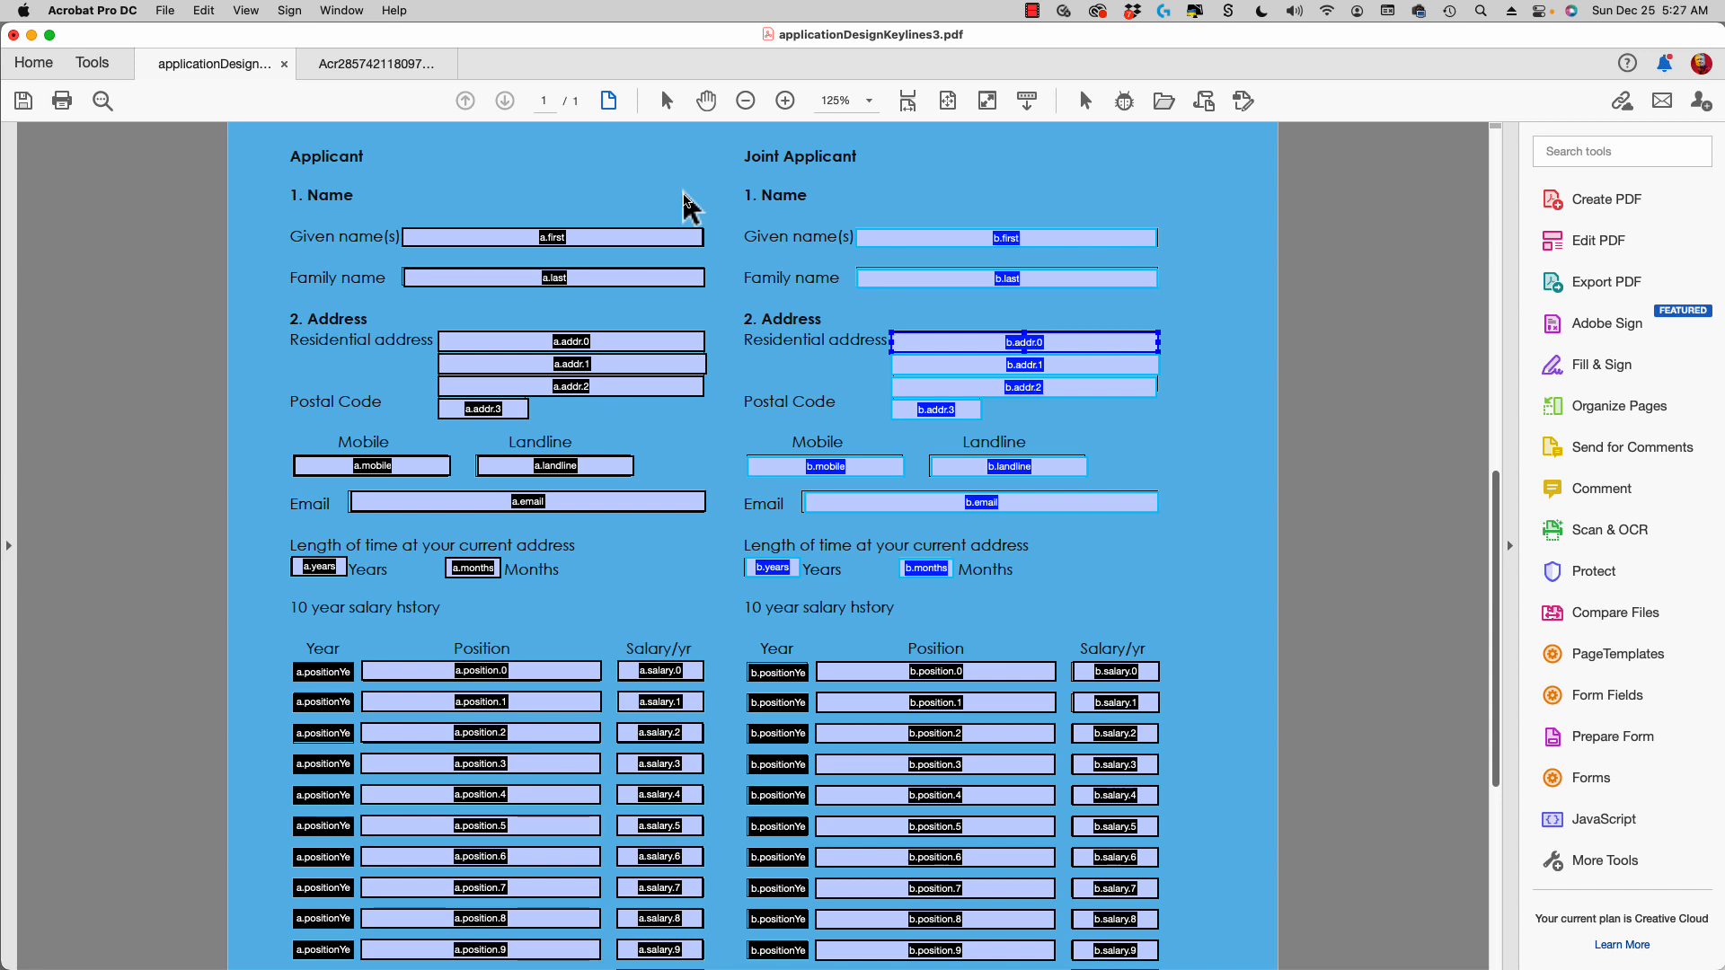
key(super+0)
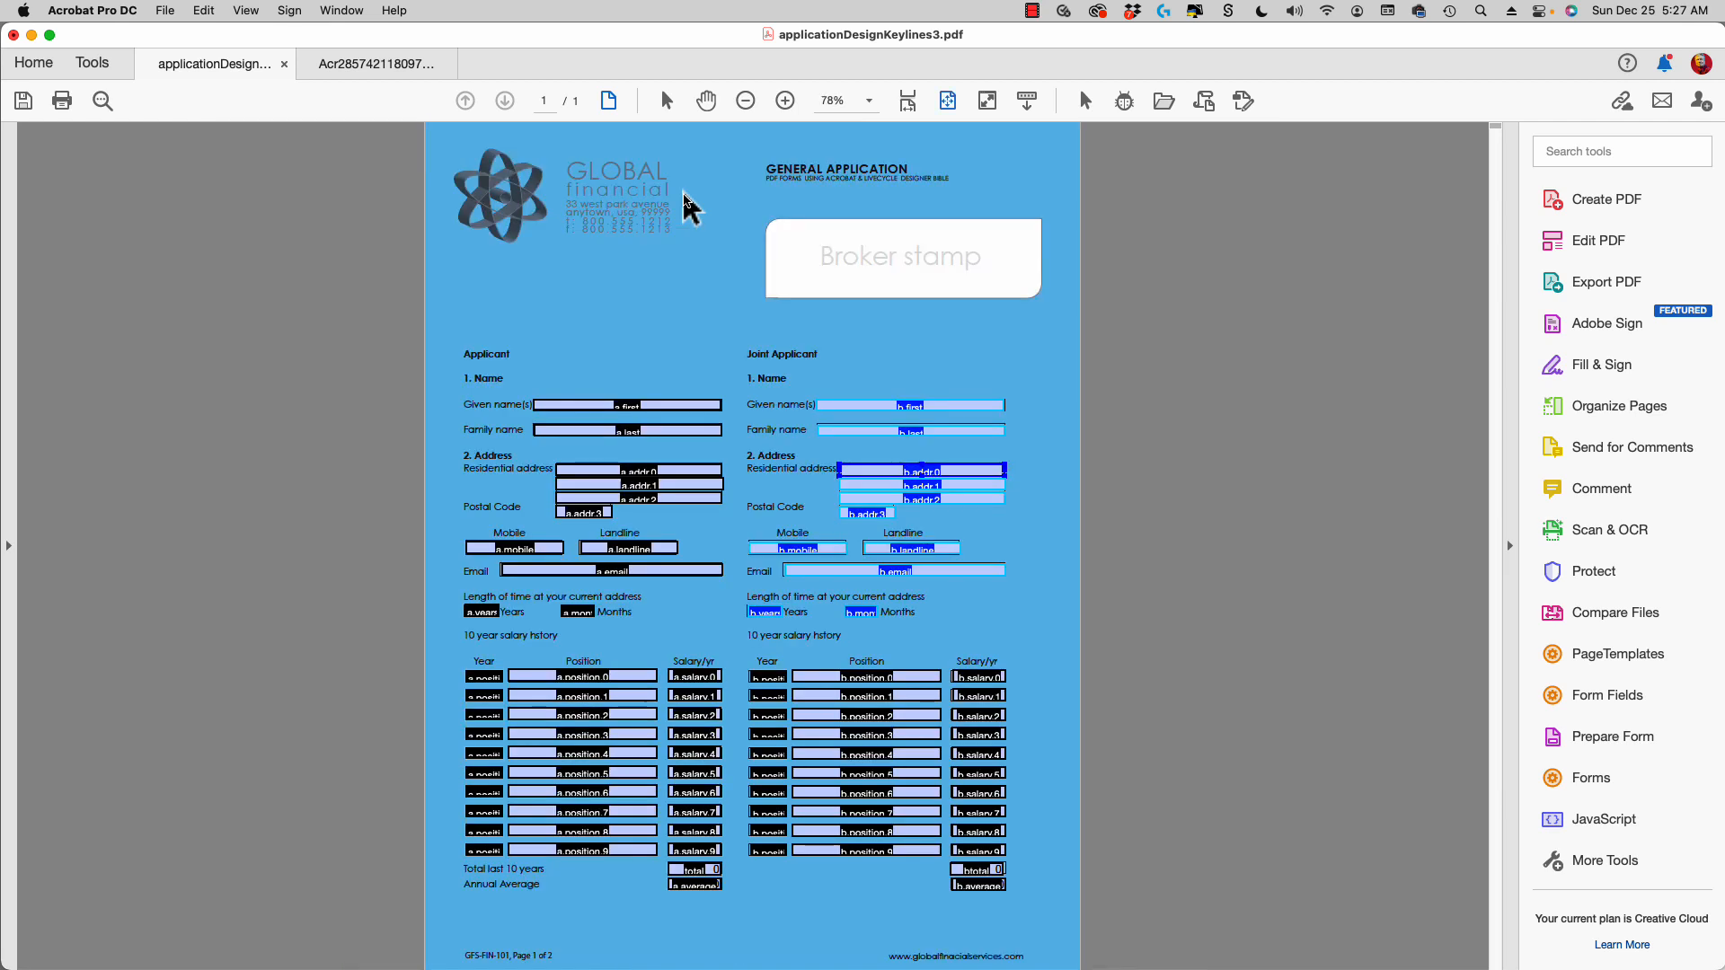
click(413, 262)
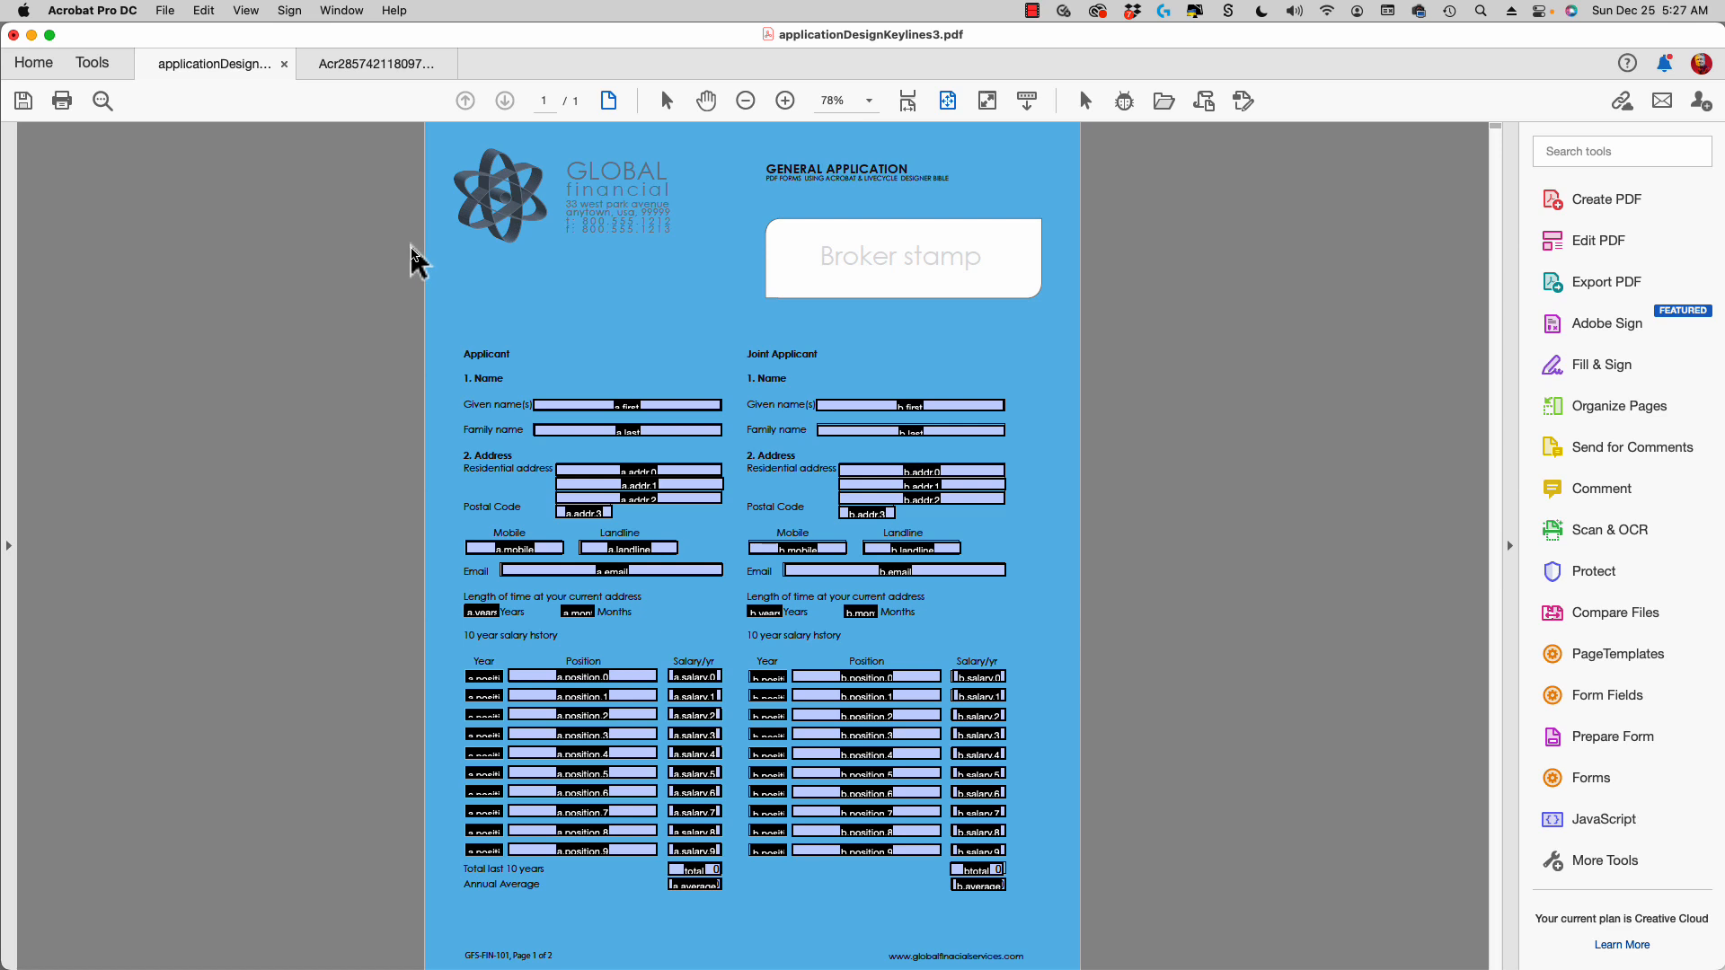
click(161, 10)
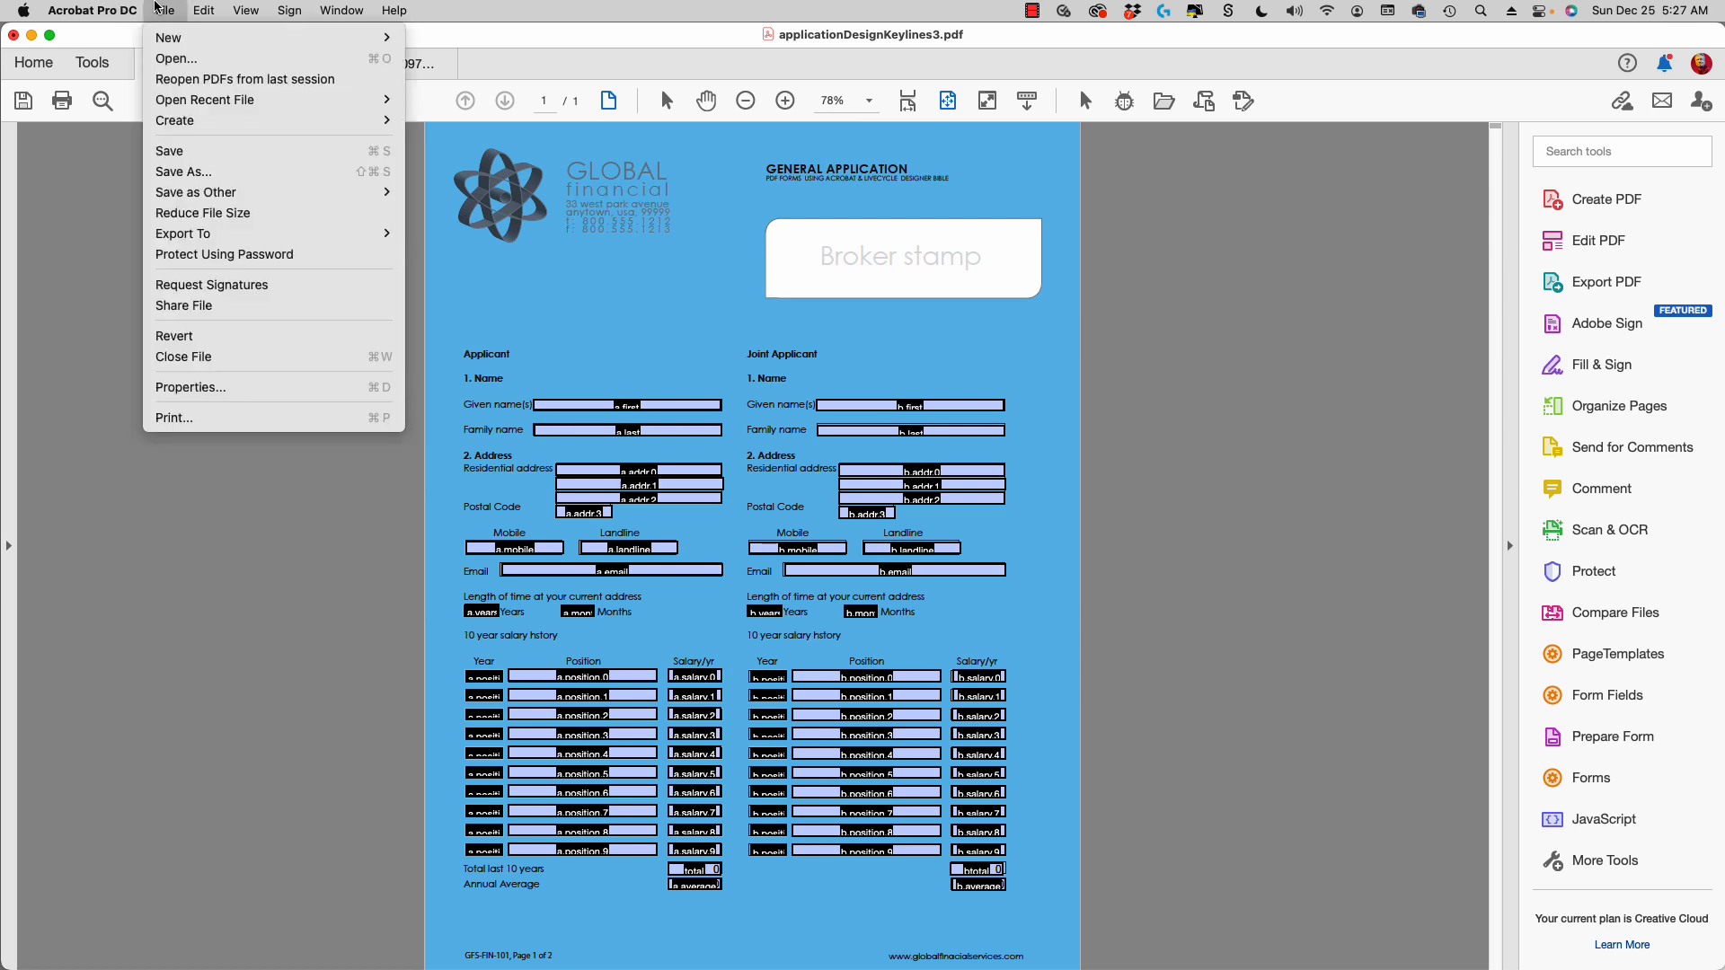
click(349, 641)
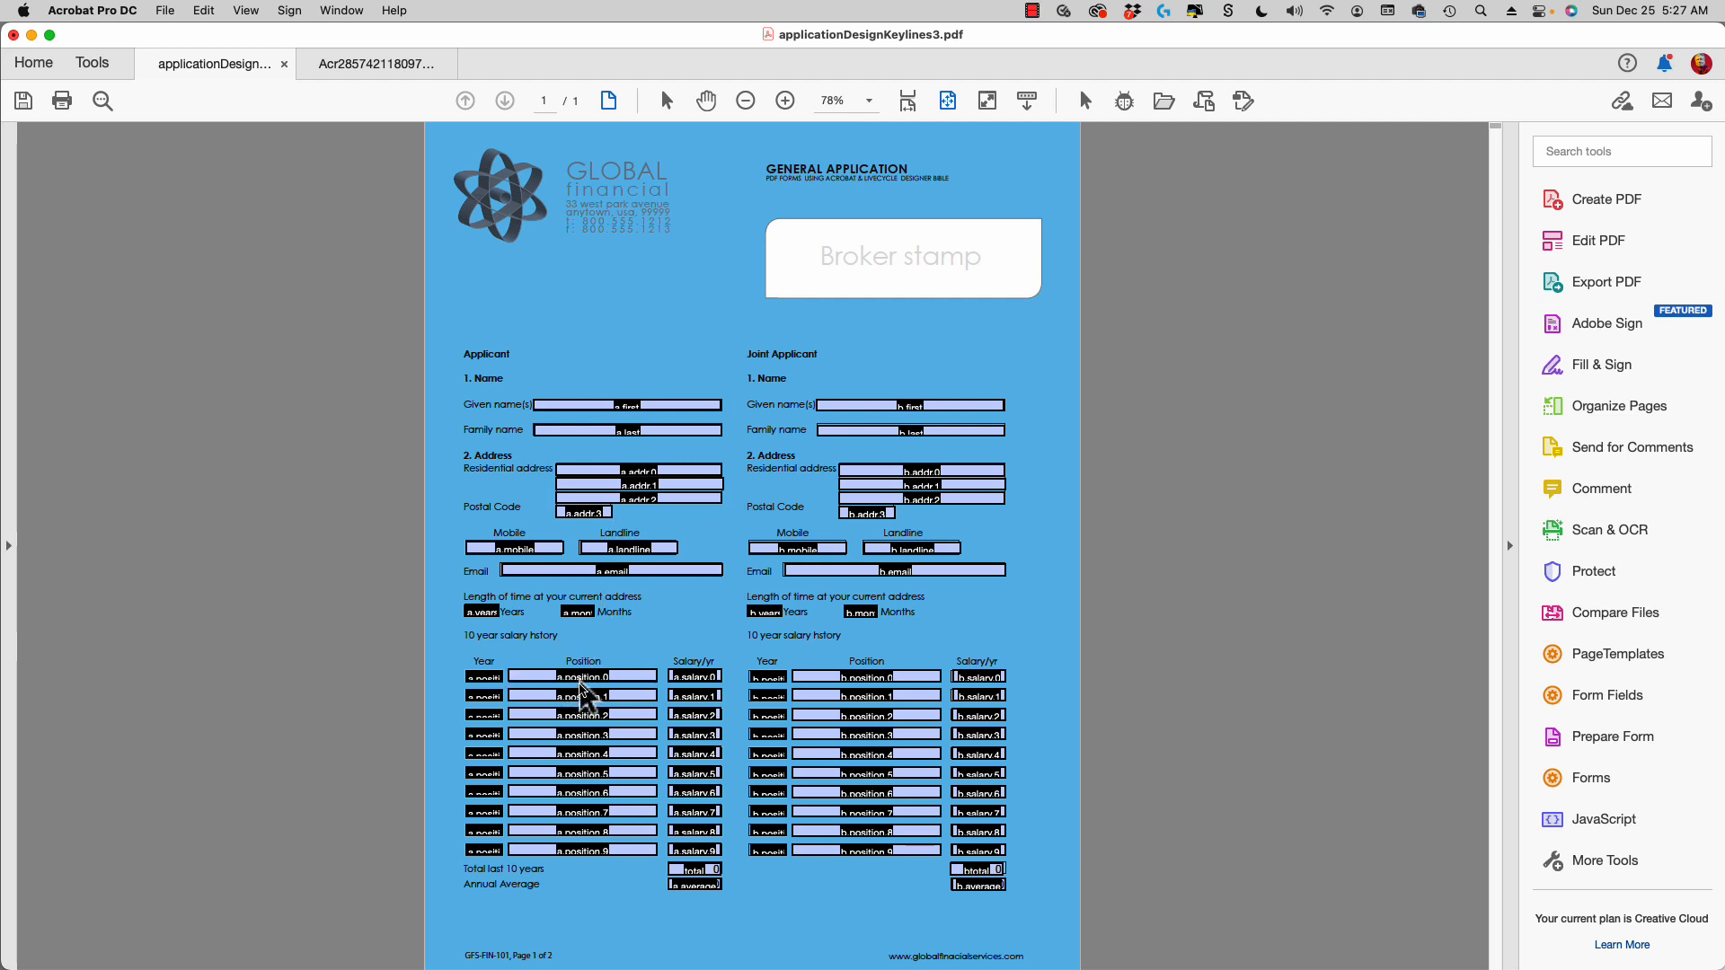
click(571, 736)
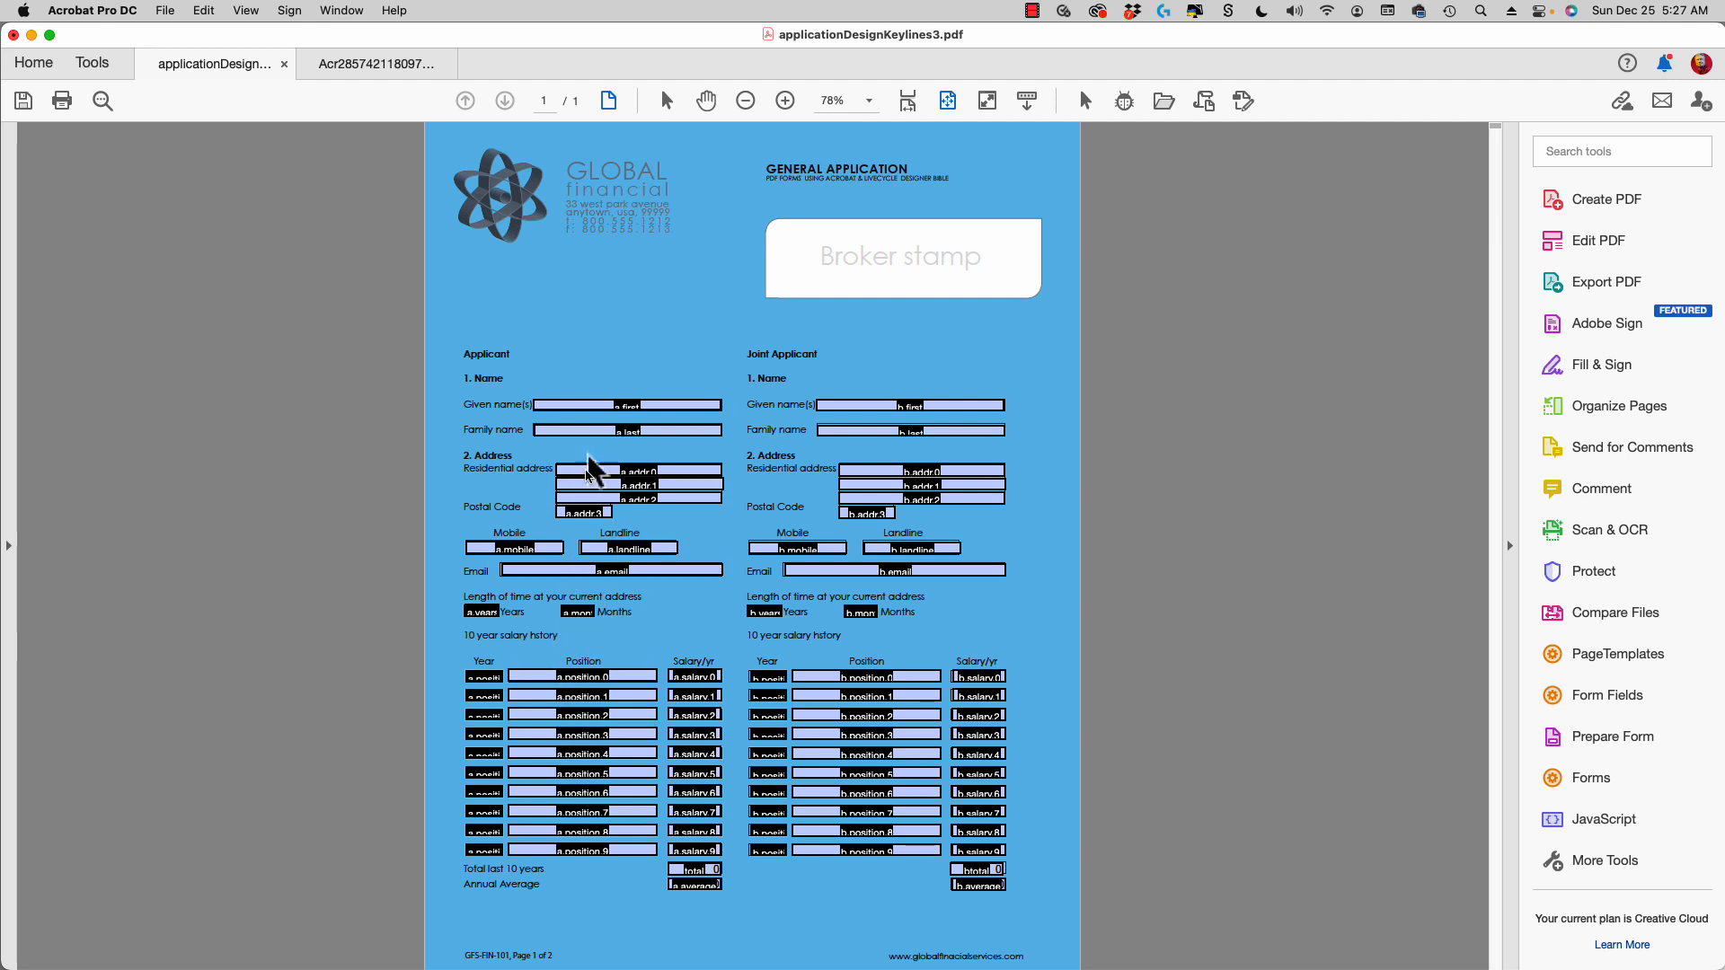